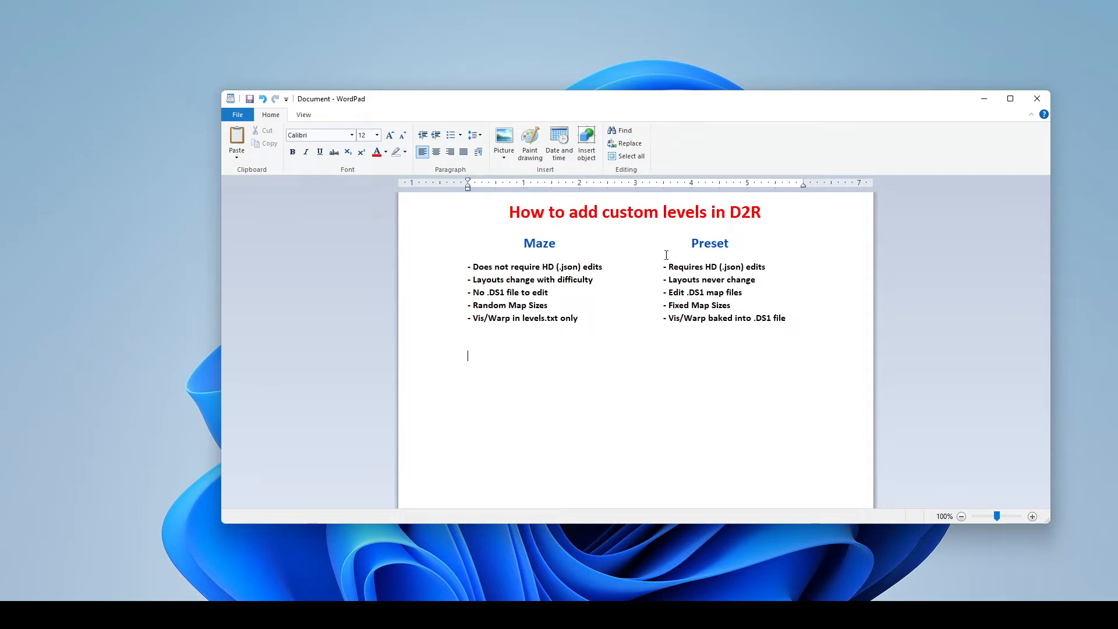
Step: Review the Maze notes, highlighting the line about having no .DS1 file to edit
{"action": "left_click", "coordinate": [610, 266]}
{"action": "left_click_drag", "start_coordinate": [550, 293], "coordinate": [477, 295]}
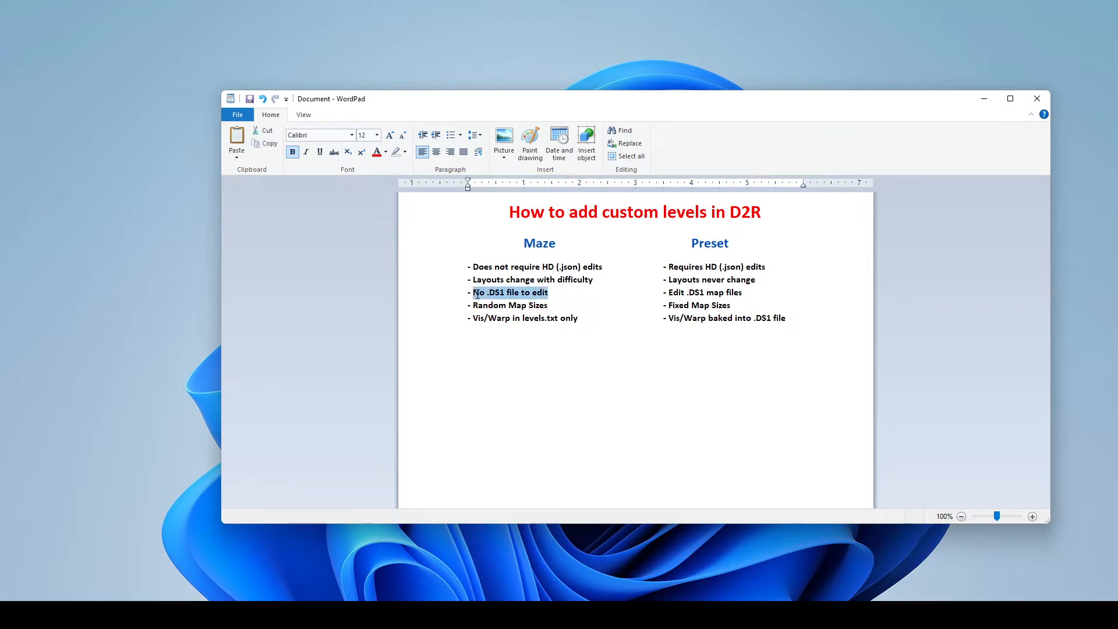
{"action": "left_click", "coordinate": [540, 367]}
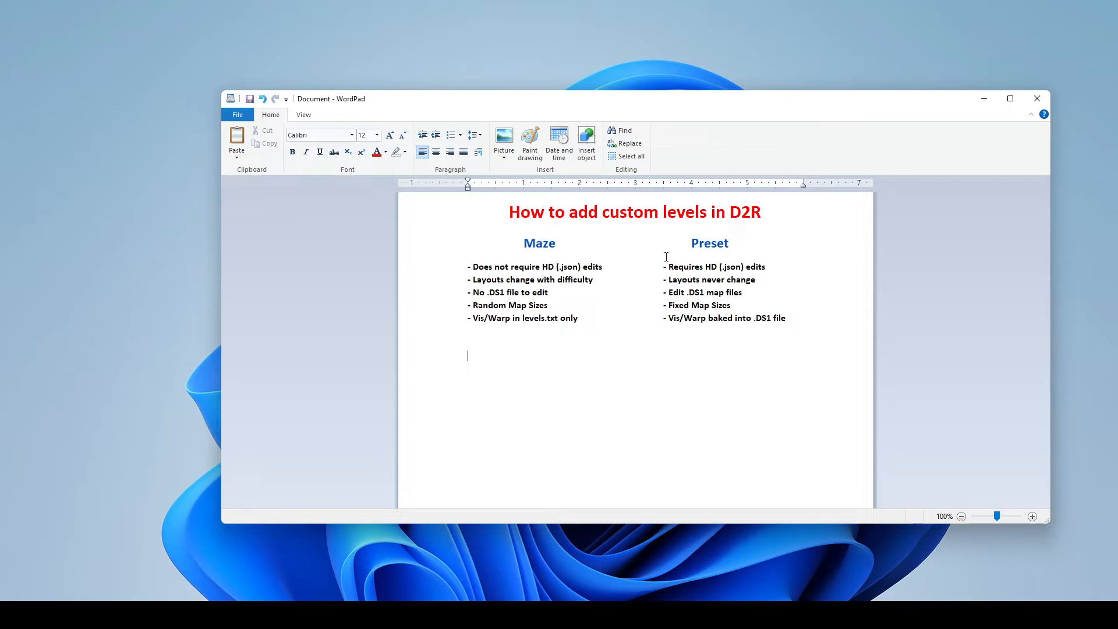
Step: Review the Preset notes, highlighting the lines on fixed map sizes and Vis/Warp being baked into the .DS1 file
{"action": "left_click_drag", "start_coordinate": [663, 267], "coordinate": [755, 280]}
{"action": "left_click", "coordinate": [756, 291]}
{"action": "double_click", "coordinate": [739, 246]}
{"action": "left_click", "coordinate": [745, 250]}
{"action": "left_click", "coordinate": [691, 245]}
{"action": "left_click", "coordinate": [750, 252]}
{"action": "left_click_drag", "start_coordinate": [731, 305], "coordinate": [677, 304]}
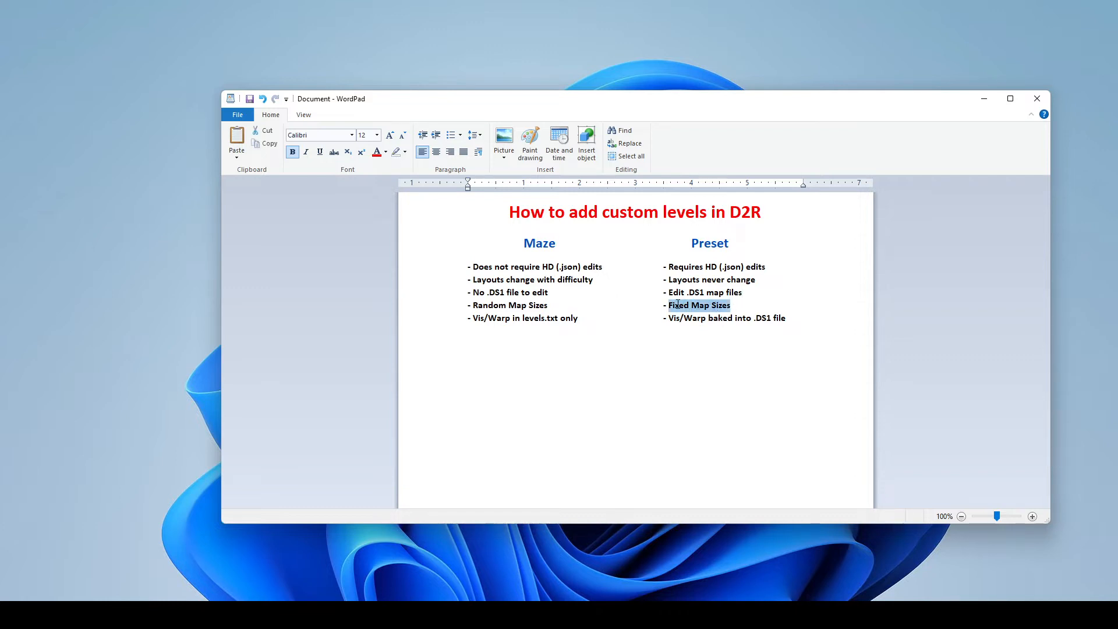
{"action": "left_click", "coordinate": [753, 310]}
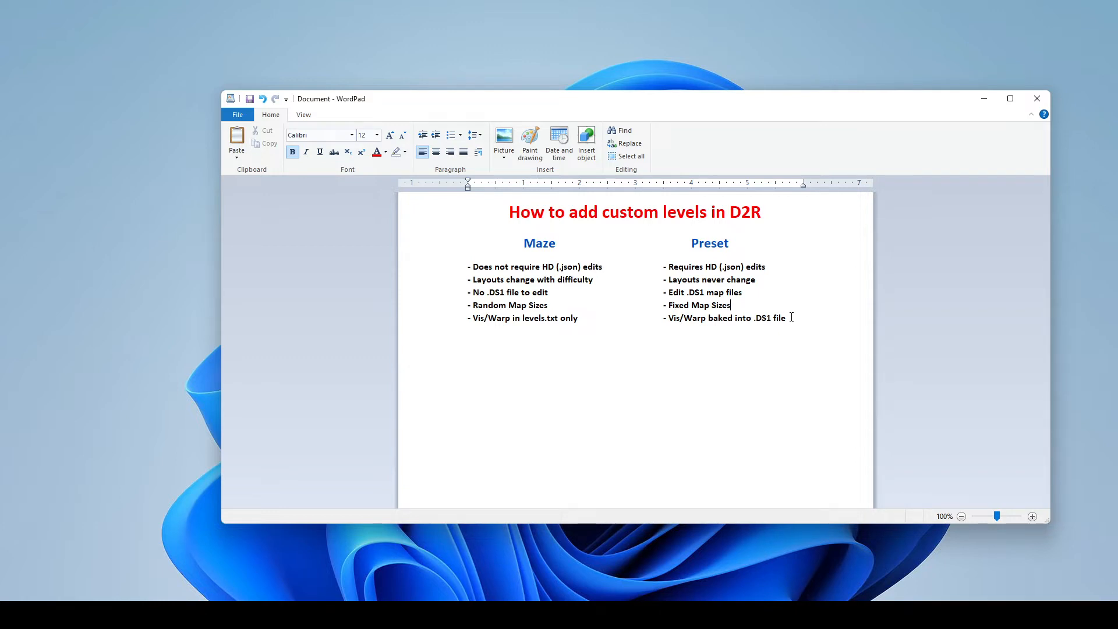
{"action": "left_click_drag", "start_coordinate": [787, 319], "coordinate": [673, 322]}
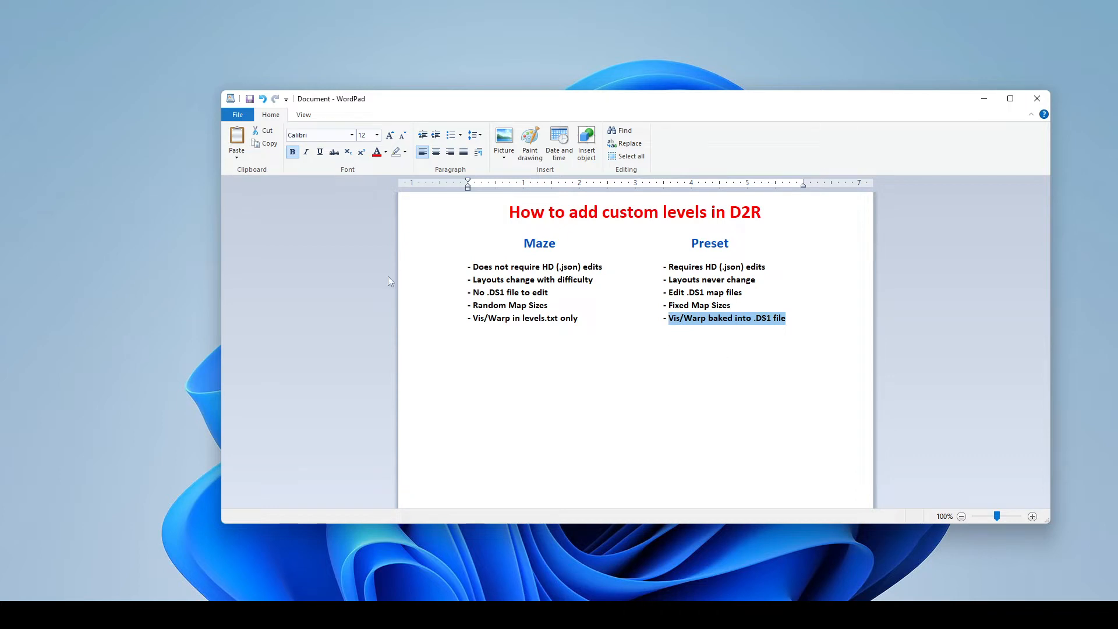
{"action": "left_click_drag", "start_coordinate": [787, 319], "coordinate": [667, 321]}
{"action": "left_click", "coordinate": [758, 305]}
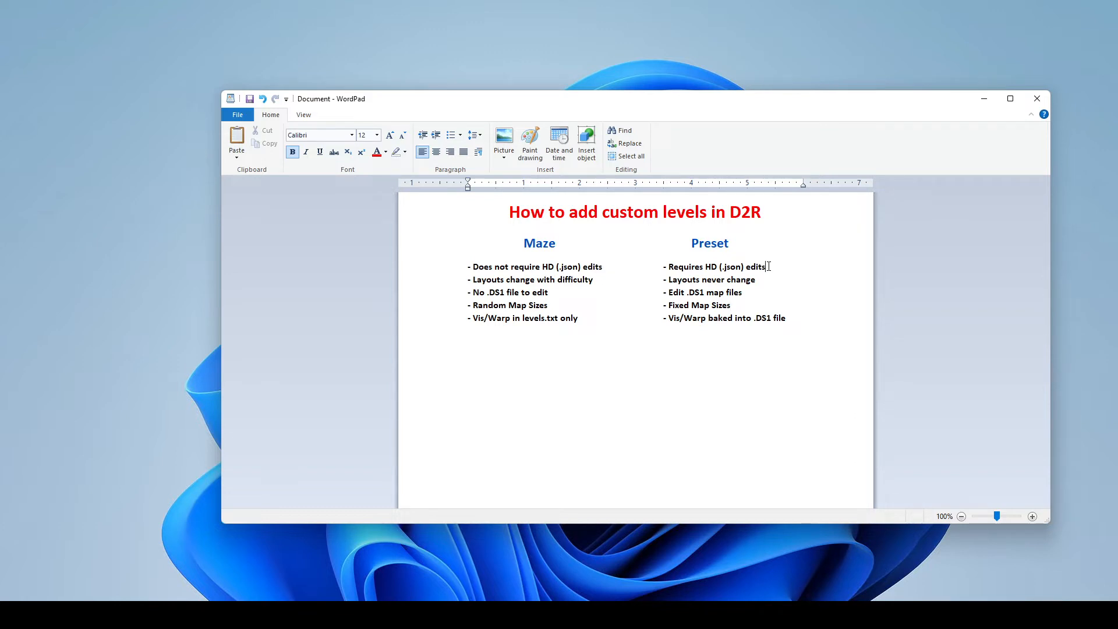
Step: Review the Preset line on HD (.json) edits and the full Maze and Preset comparison, and put the notes document away
{"action": "left_click_drag", "start_coordinate": [768, 266], "coordinate": [672, 269]}
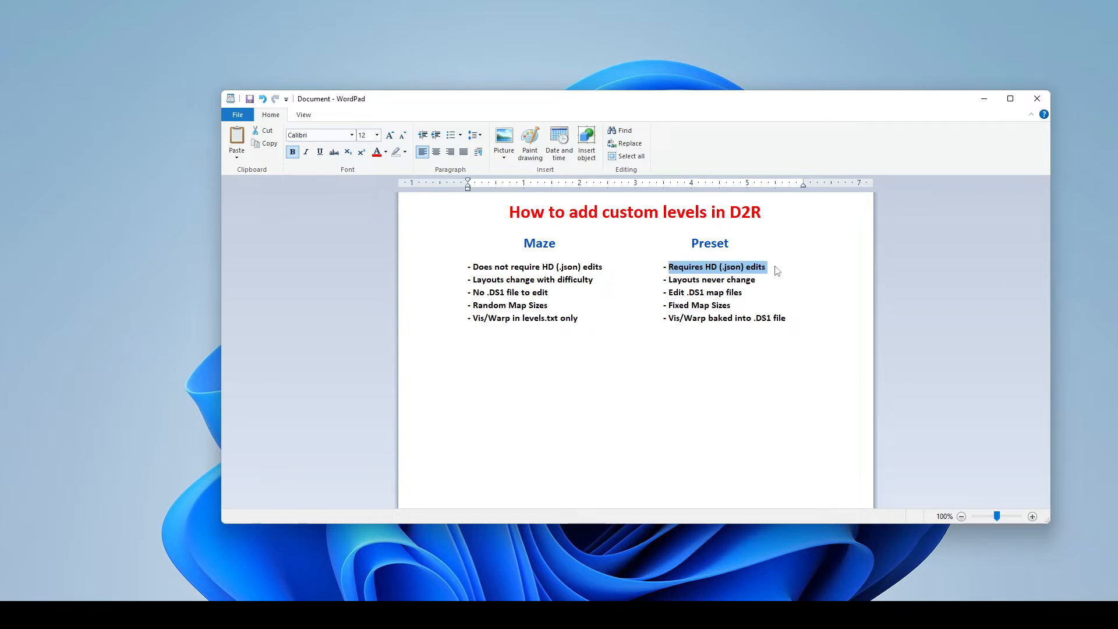
{"action": "left_click", "coordinate": [706, 266]}
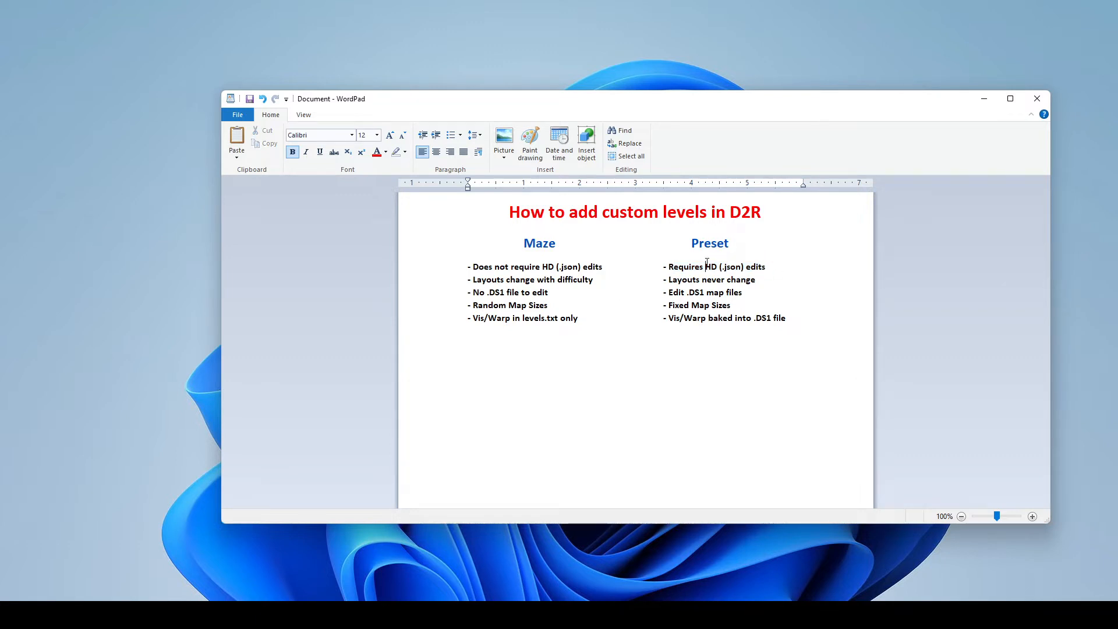
{"action": "left_click_drag", "start_coordinate": [706, 266], "coordinate": [767, 268]}
{"action": "left_click", "coordinate": [780, 270]}
{"action": "left_click", "coordinate": [760, 328]}
{"action": "left_click_drag", "start_coordinate": [786, 320], "coordinate": [467, 267]}
{"action": "left_click", "coordinate": [628, 353]}
{"action": "left_click", "coordinate": [986, 99]}
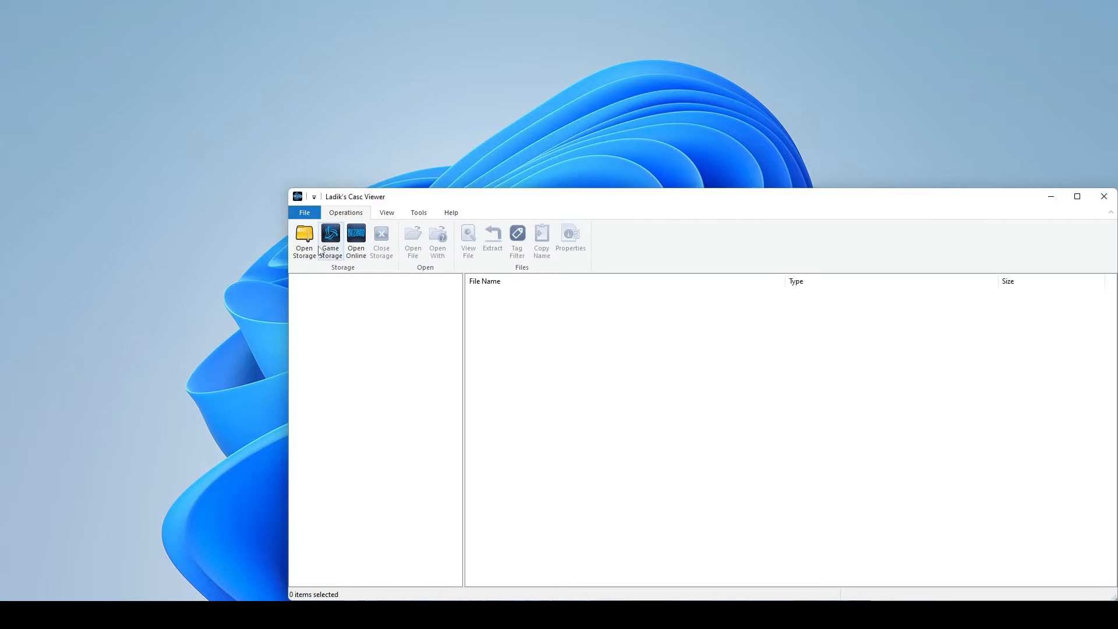
Step: Open the Diablo II Resurrected game storage from the C: drive in Ladik's Casc Viewer
{"action": "left_click", "coordinate": [304, 239]}
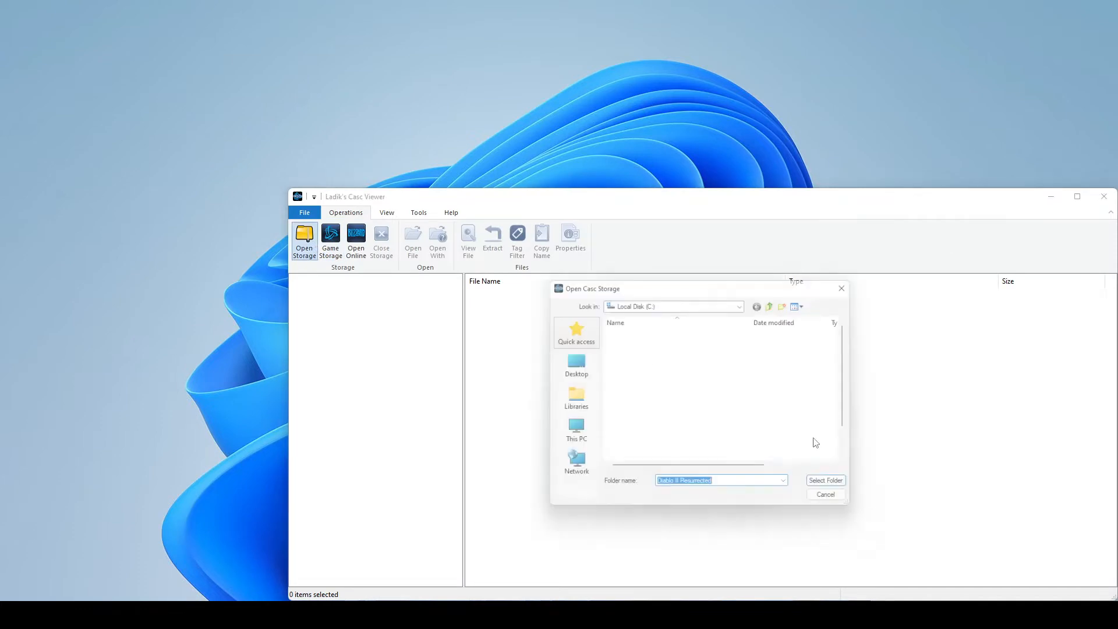
{"action": "left_click", "coordinate": [834, 481]}
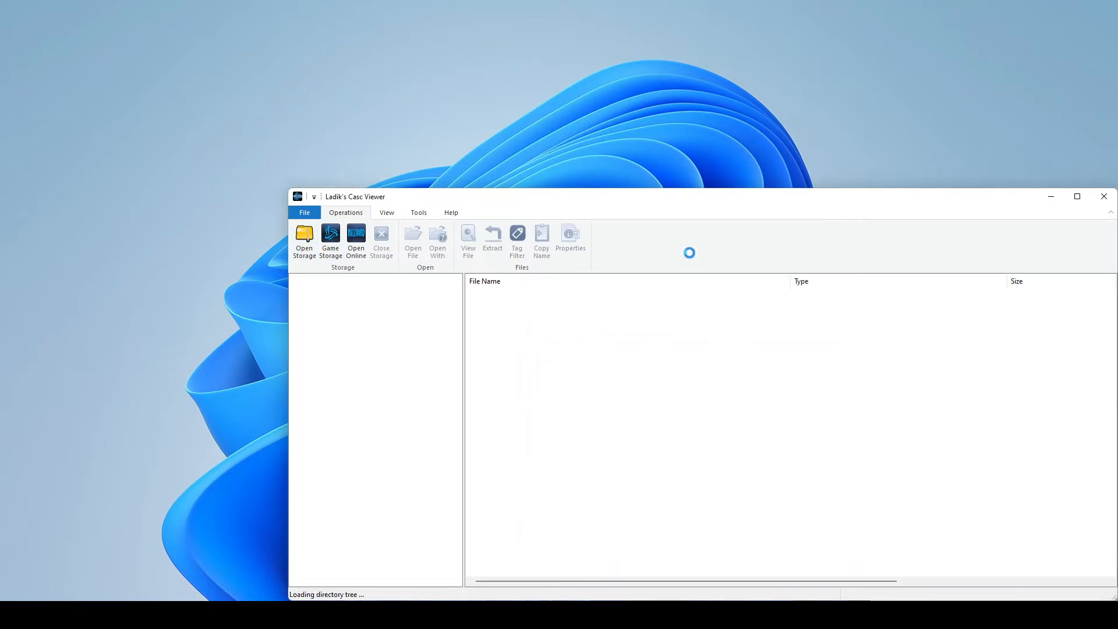
{"action": "left_click_drag", "start_coordinate": [676, 202], "coordinate": [663, 93]}
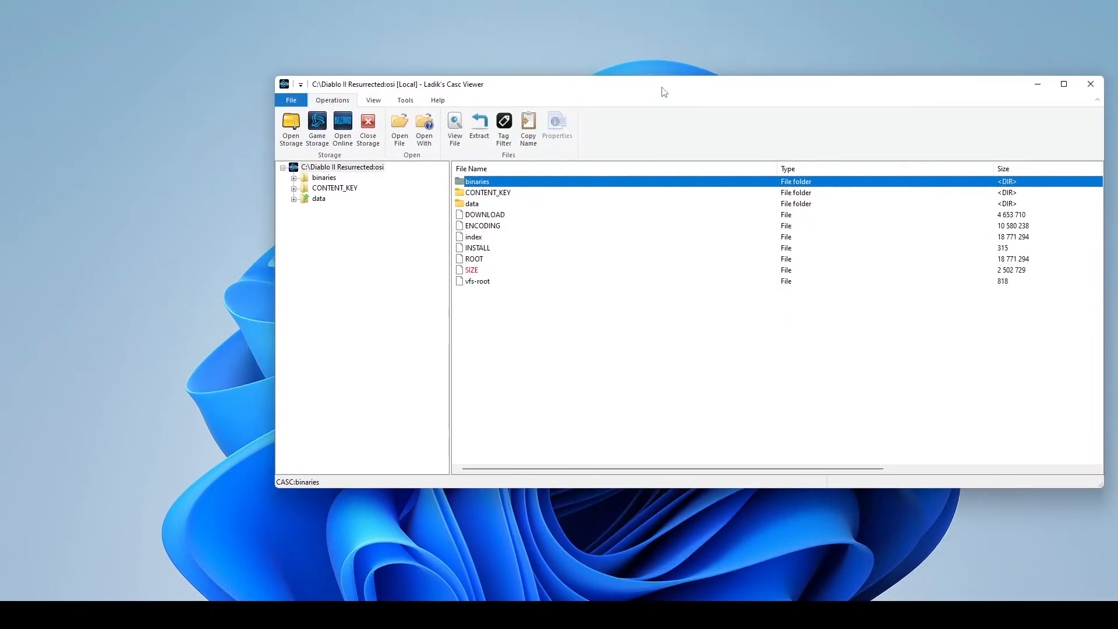
Step: Browse the game storage to the data/data/global/excel folder
{"action": "double_click", "coordinate": [482, 203]}
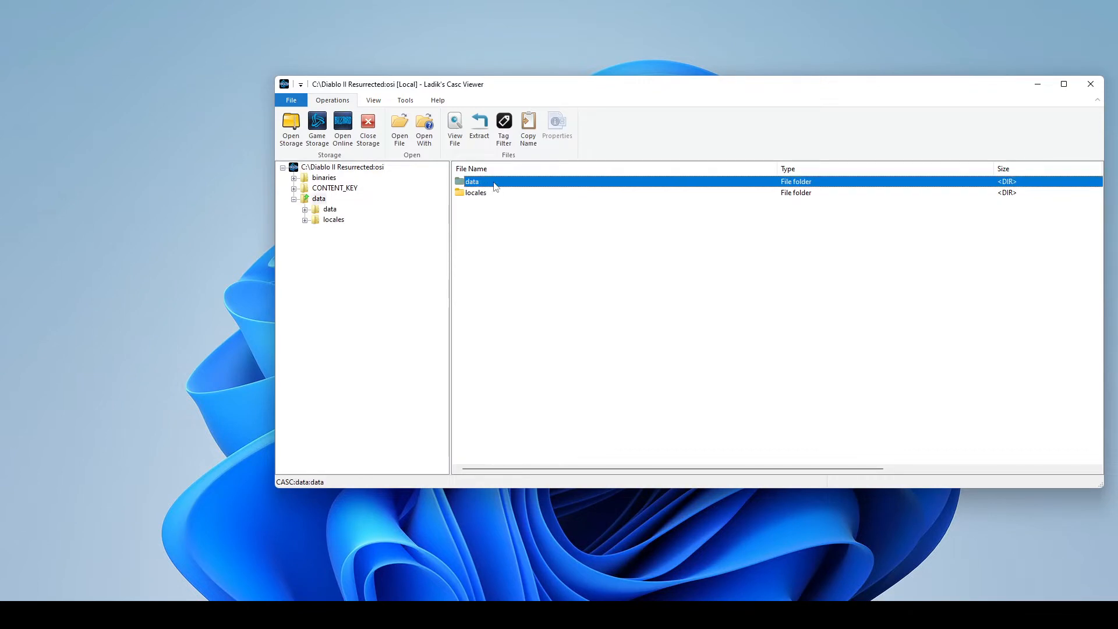
{"action": "double_click", "coordinate": [496, 185]}
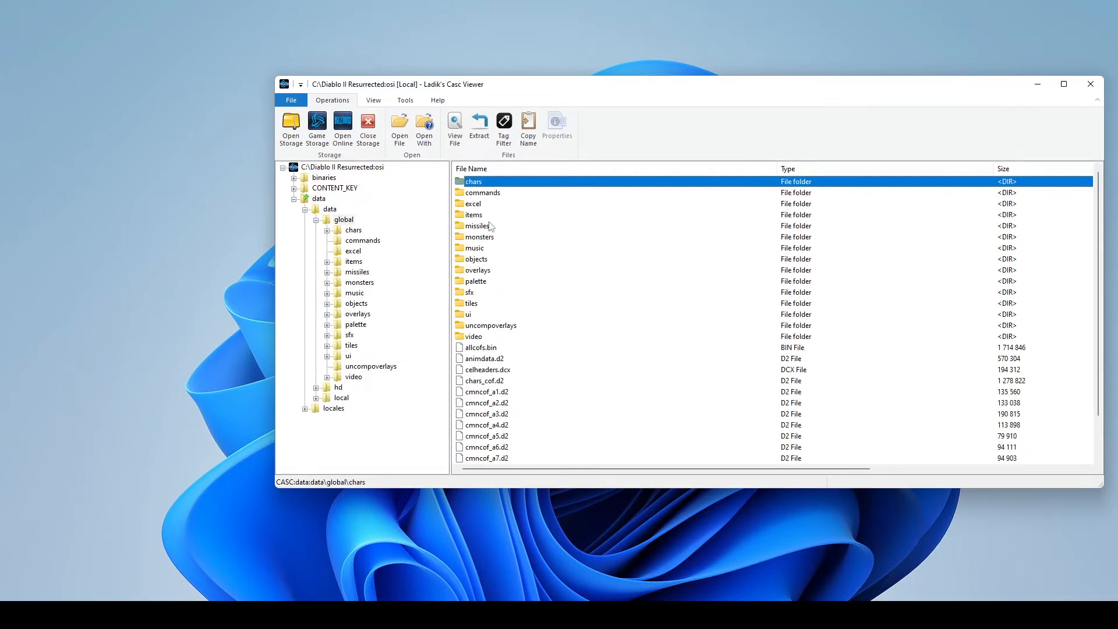
{"action": "double_click", "coordinate": [487, 204]}
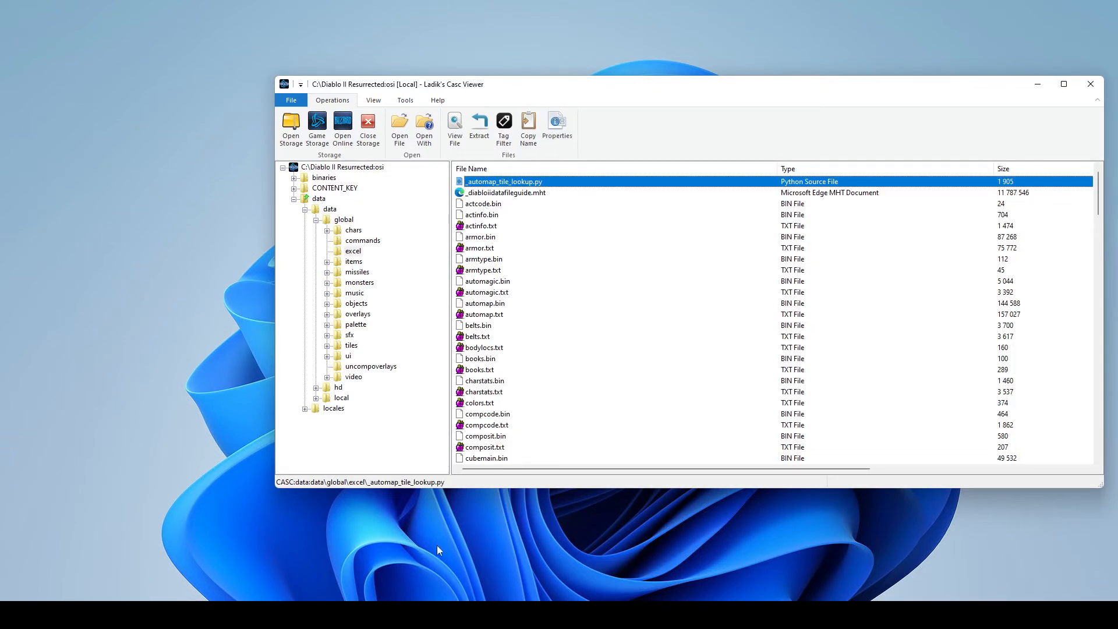
Step: Switch to File Explorer, open the VideoDemo mod's data/global/excel folder, and place its window beside the Casc Viewer
{"action": "left_click", "coordinate": [644, 556]}
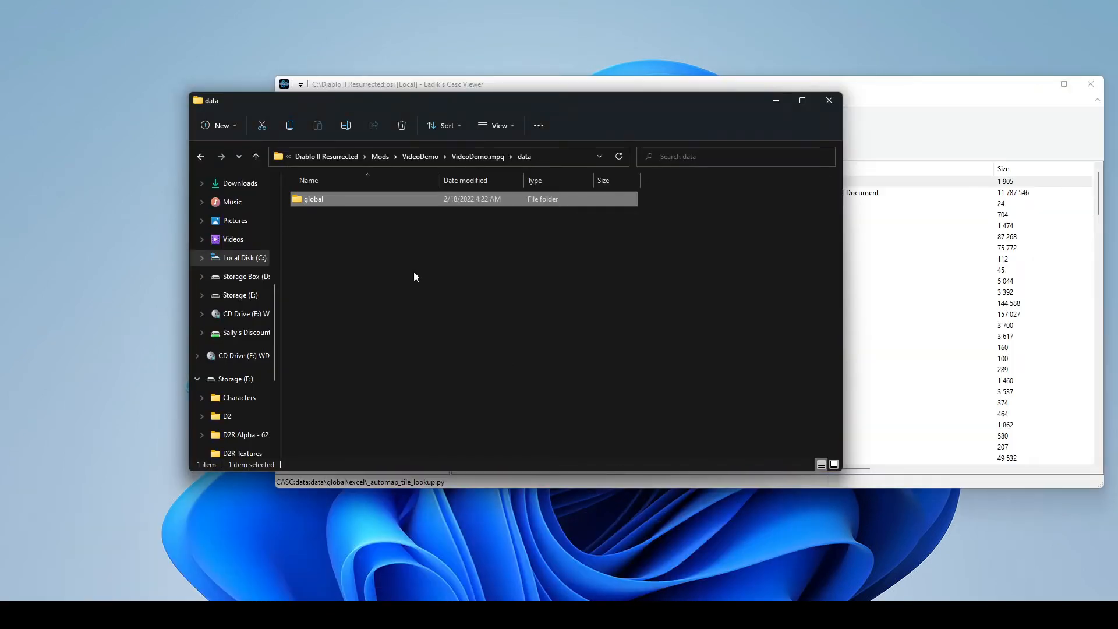
{"action": "double_click", "coordinate": [319, 200]}
{"action": "double_click", "coordinate": [314, 199]}
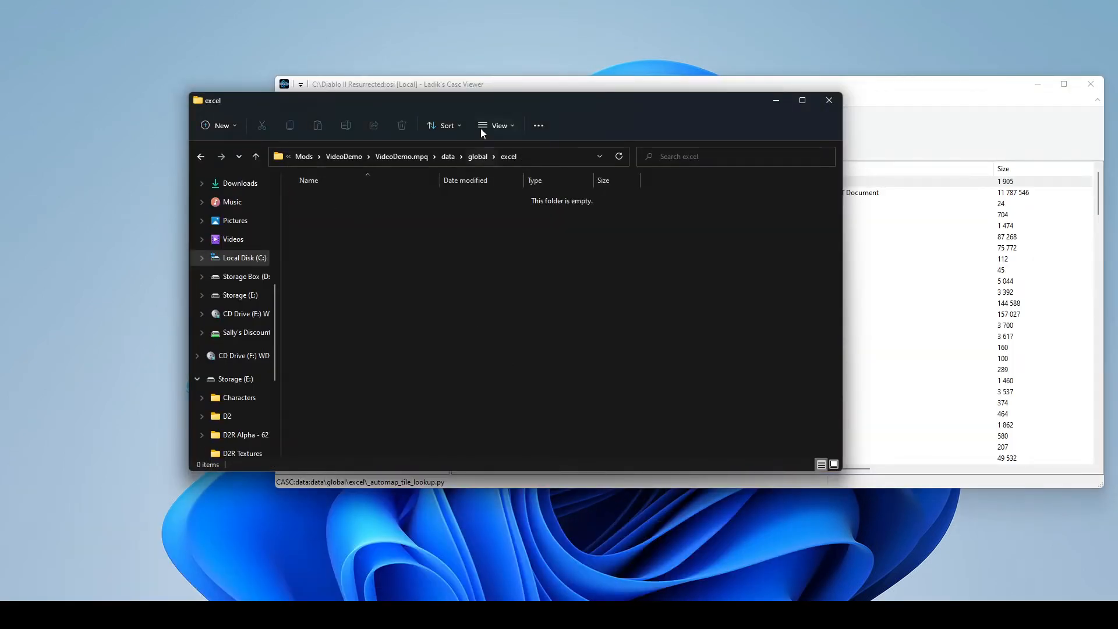
{"action": "left_click_drag", "start_coordinate": [478, 102], "coordinate": [239, 100]}
{"action": "left_click", "coordinate": [664, 124]}
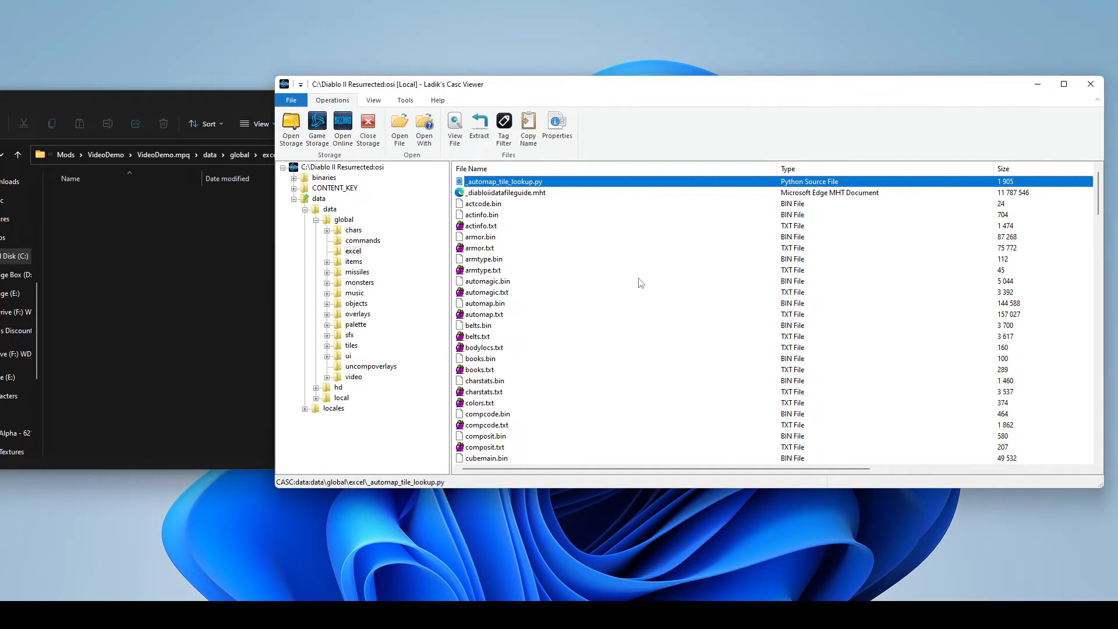
Step: Extract levels.txt from the game storage into the VideoDemo mod's excel folder
{"action": "scroll", "coordinate": [565, 389], "scroll_direction": "down", "scroll_amount": 1}
{"action": "scroll", "coordinate": [565, 389], "scroll_direction": "down", "scroll_amount": 10}
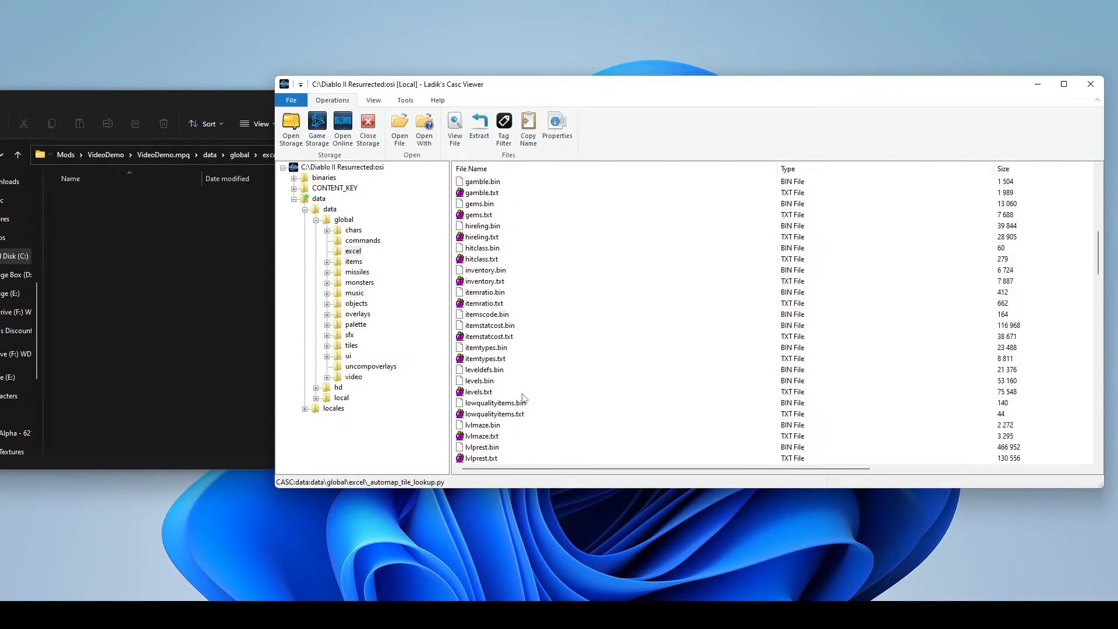
{"action": "left_click", "coordinate": [491, 393]}
{"action": "left_click_drag", "start_coordinate": [490, 393], "coordinate": [143, 281]}
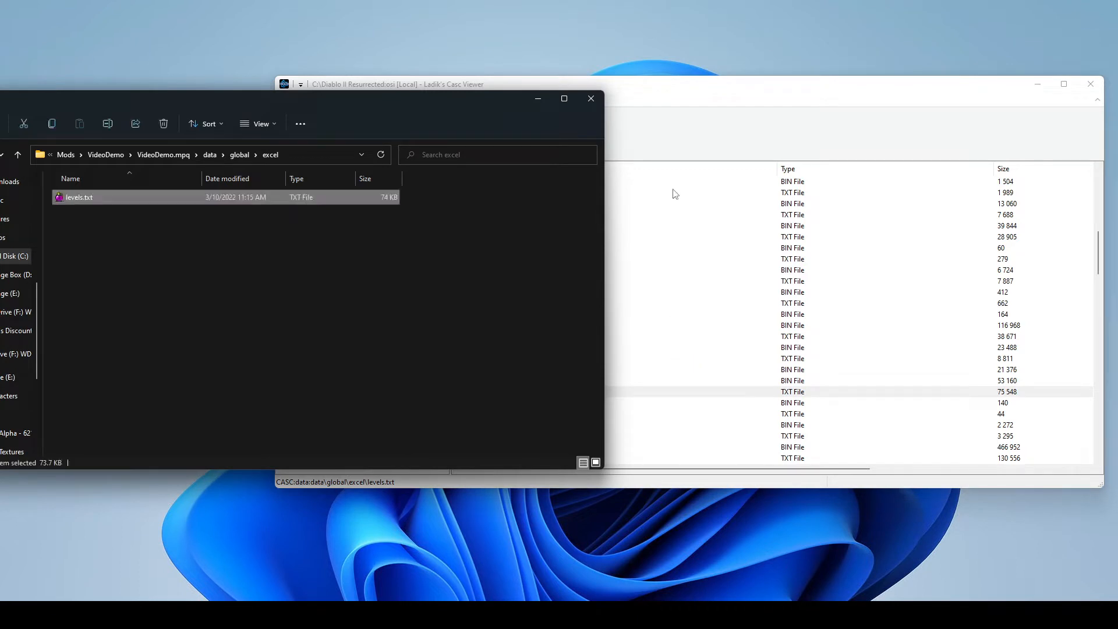
Step: Extract lvlmaze.txt from the game storage into the mod's excel folder
{"action": "left_click", "coordinate": [592, 425]}
{"action": "scroll", "coordinate": [592, 428], "scroll_direction": "down", "scroll_amount": 2}
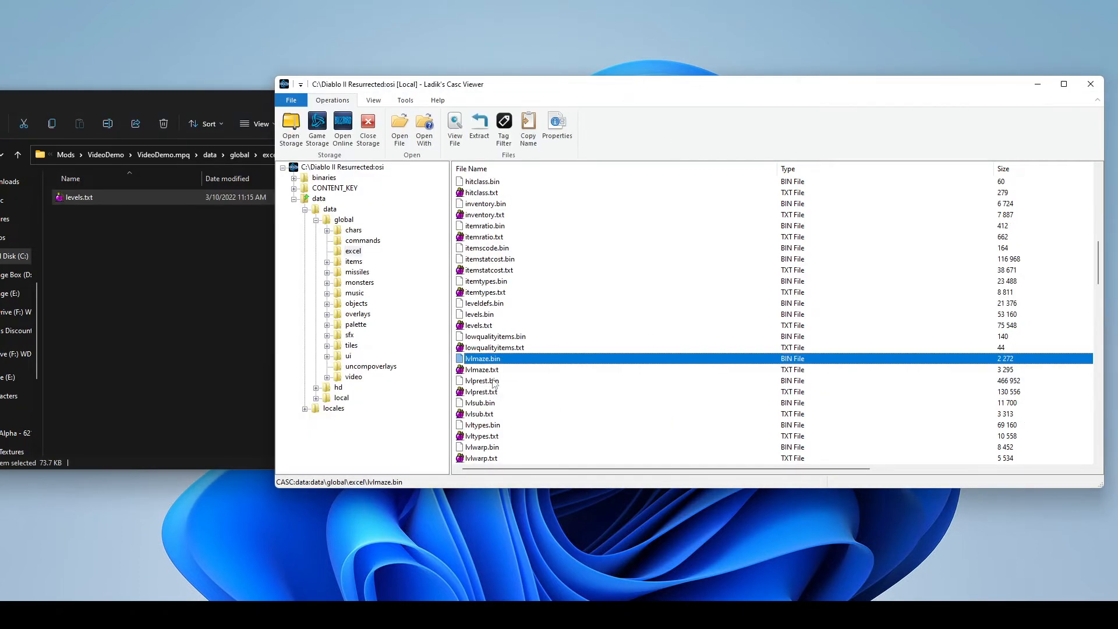
{"action": "left_click", "coordinate": [480, 371]}
{"action": "left_click_drag", "start_coordinate": [498, 375], "coordinate": [117, 256]}
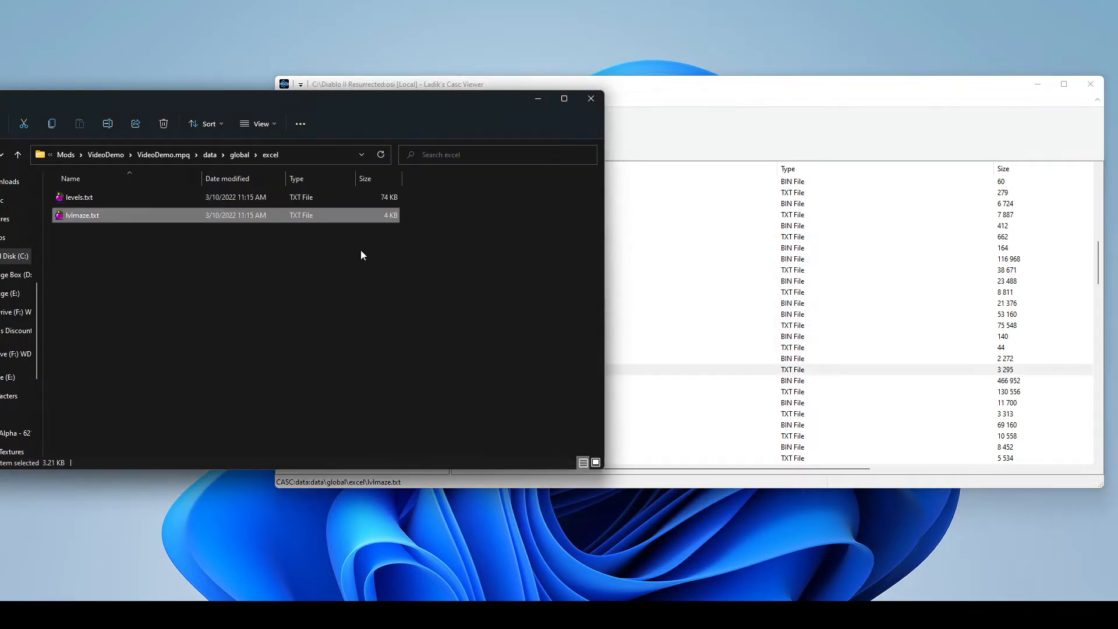
Step: Extract lvlprest.txt from the game storage into the mod's excel folder
{"action": "left_click", "coordinate": [696, 366]}
{"action": "scroll", "coordinate": [698, 366], "scroll_direction": "down", "scroll_amount": 1}
{"action": "left_click", "coordinate": [473, 360]}
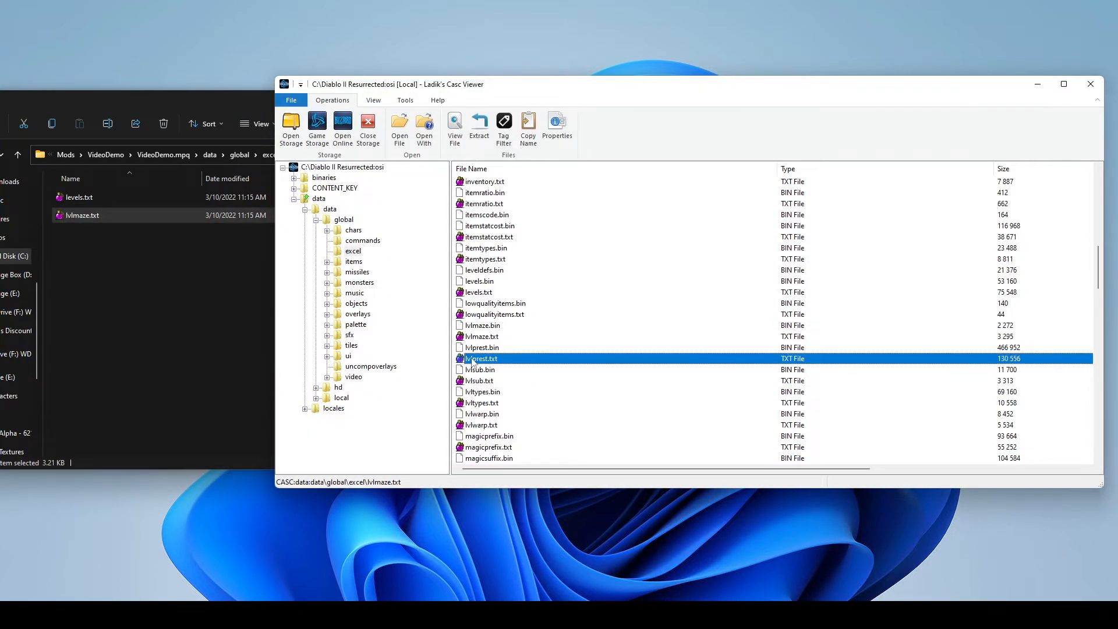
{"action": "left_click_drag", "start_coordinate": [508, 362], "coordinate": [145, 262]}
Step: Extract lvlwarp.txt from the game storage into the mod's excel folder
{"action": "left_click", "coordinate": [699, 328]}
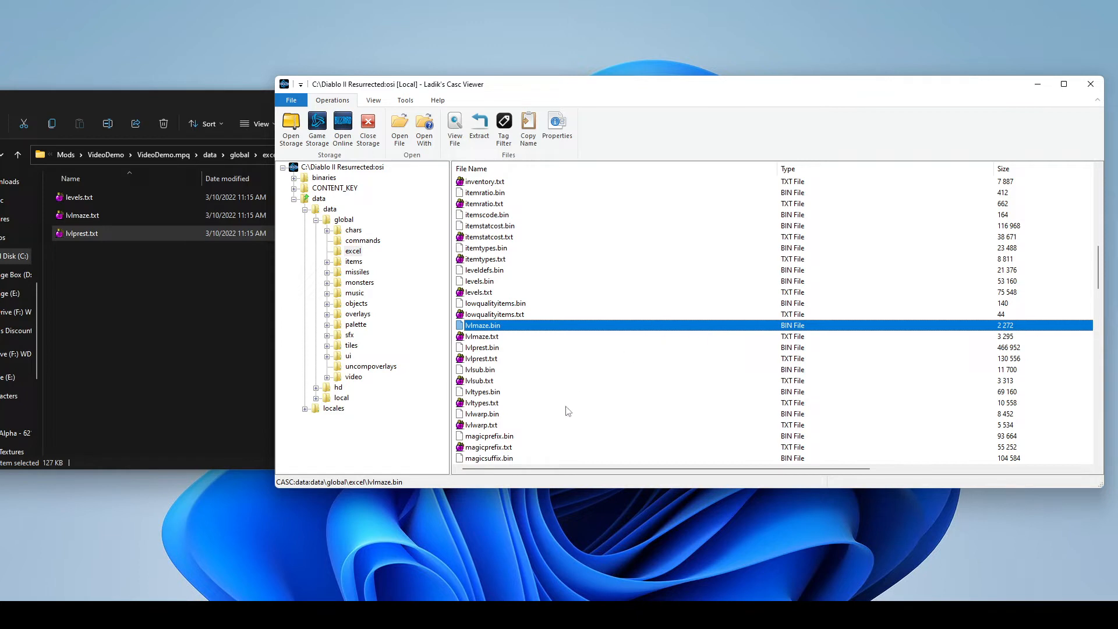
{"action": "left_click", "coordinate": [495, 425]}
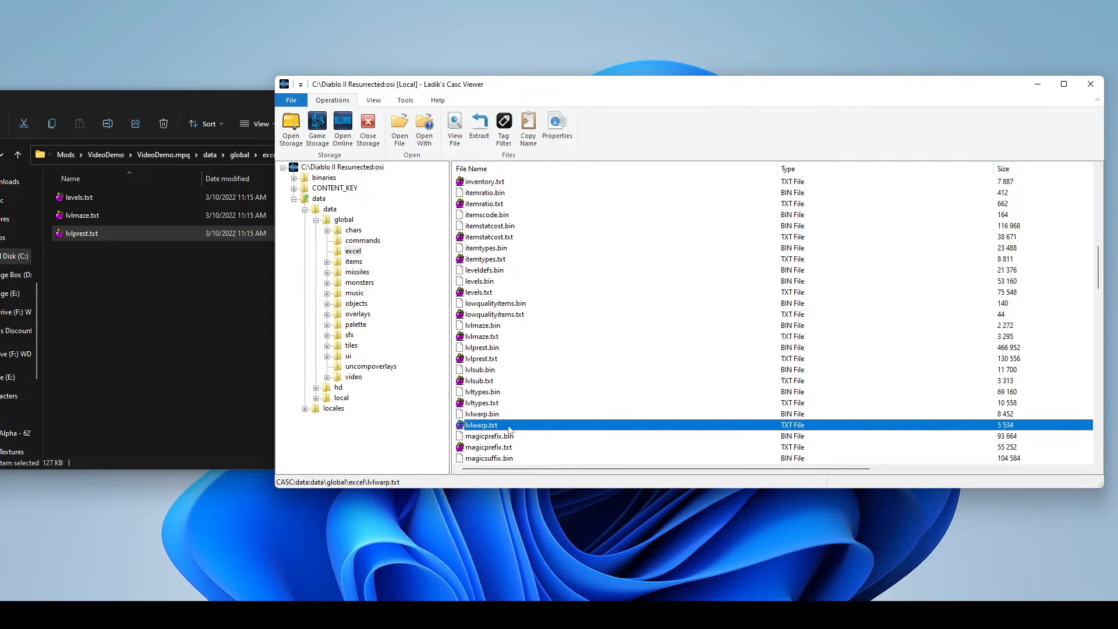
{"action": "left_click_drag", "start_coordinate": [509, 430], "coordinate": [225, 324]}
{"action": "left_click_drag", "start_coordinate": [163, 288], "coordinate": [162, 288]}
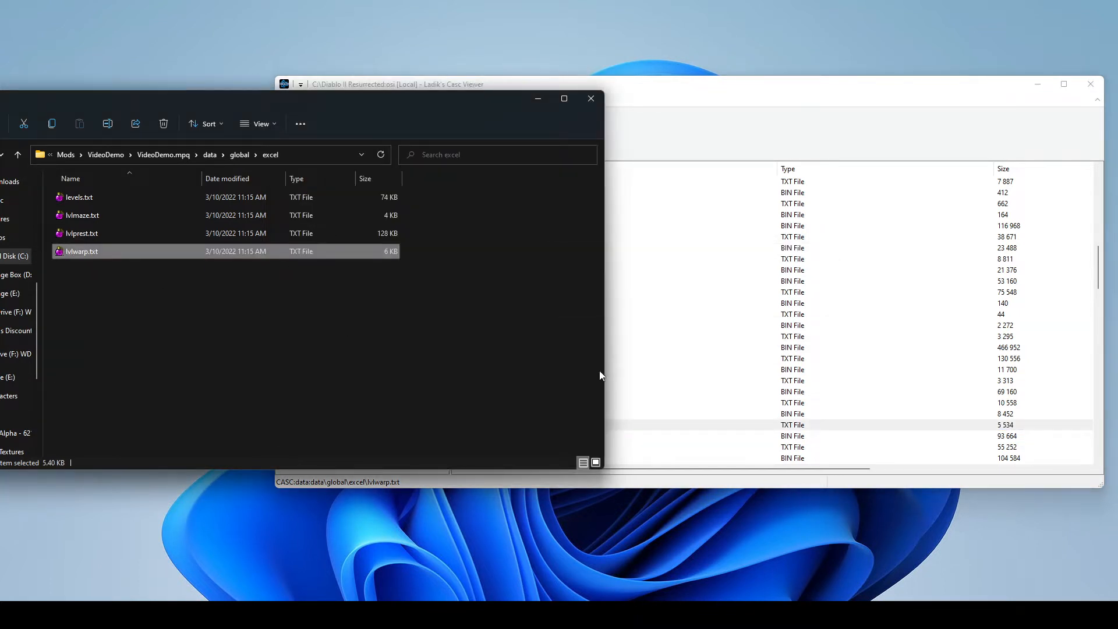
{"action": "left_click", "coordinate": [733, 381]}
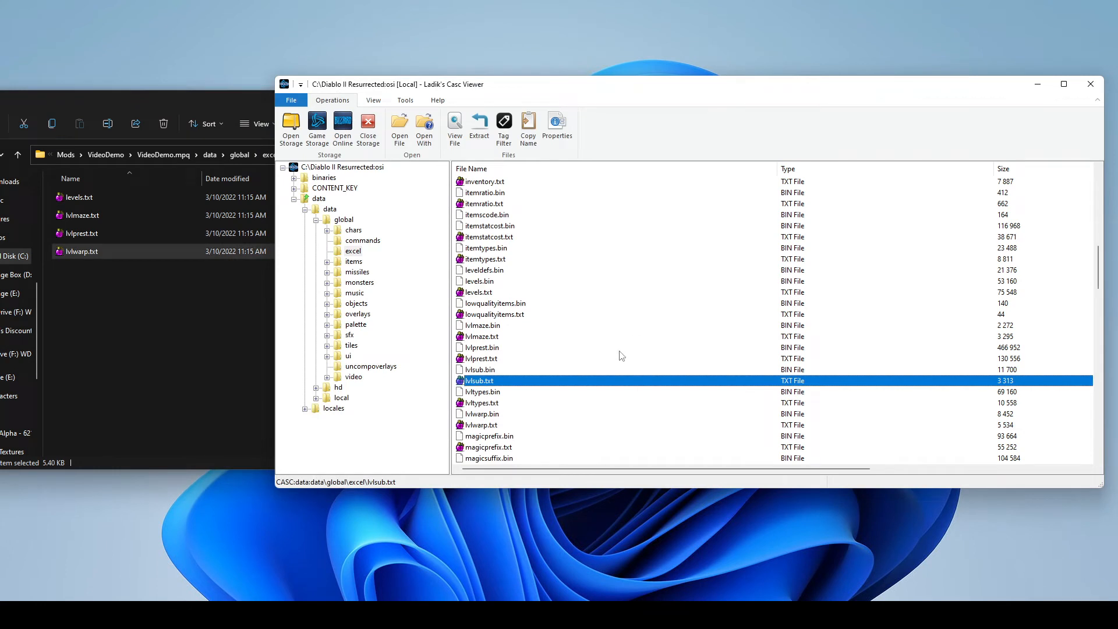
{"action": "left_click", "coordinate": [101, 252]}
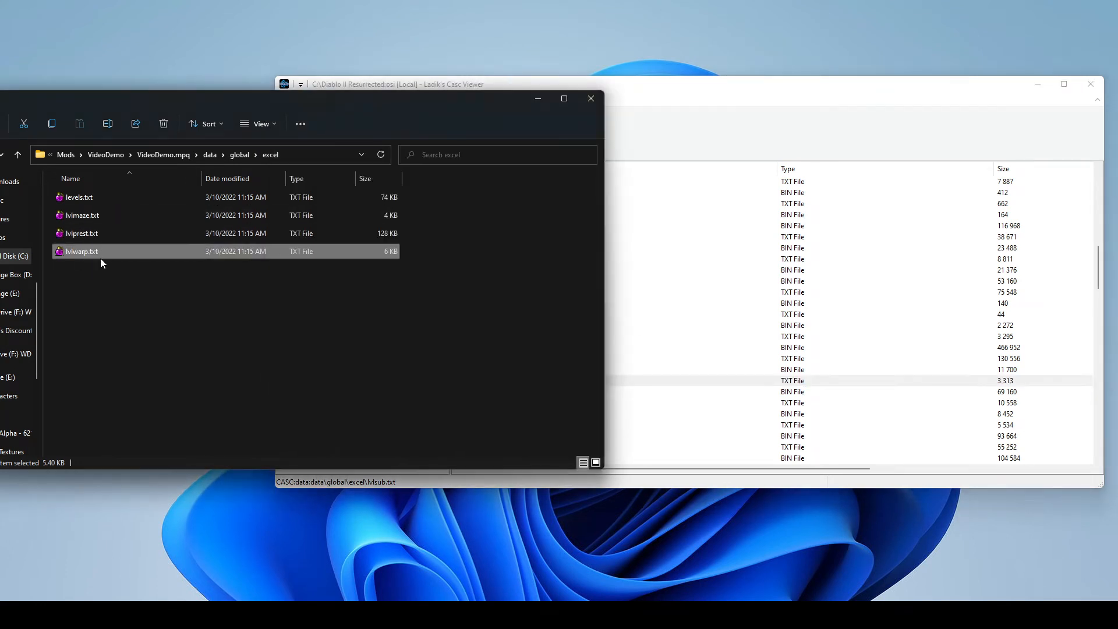
{"action": "left_click", "coordinate": [767, 350]}
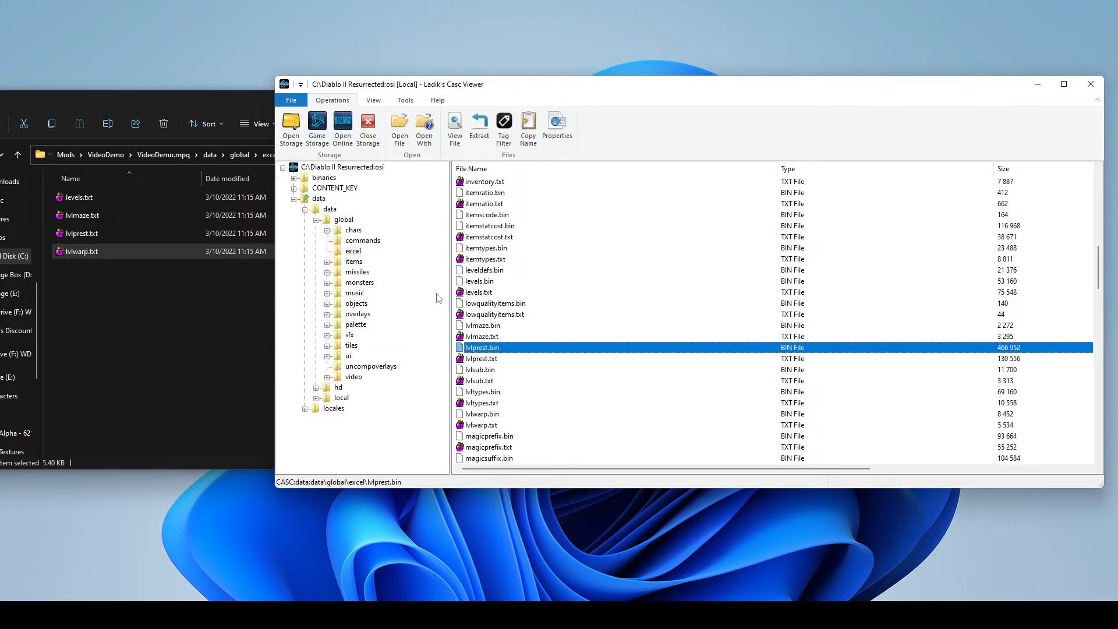
Step: Locate tower2.ds1 in the game storage under data\global\tiles\act1\outdoors
{"action": "left_click", "coordinate": [352, 346]}
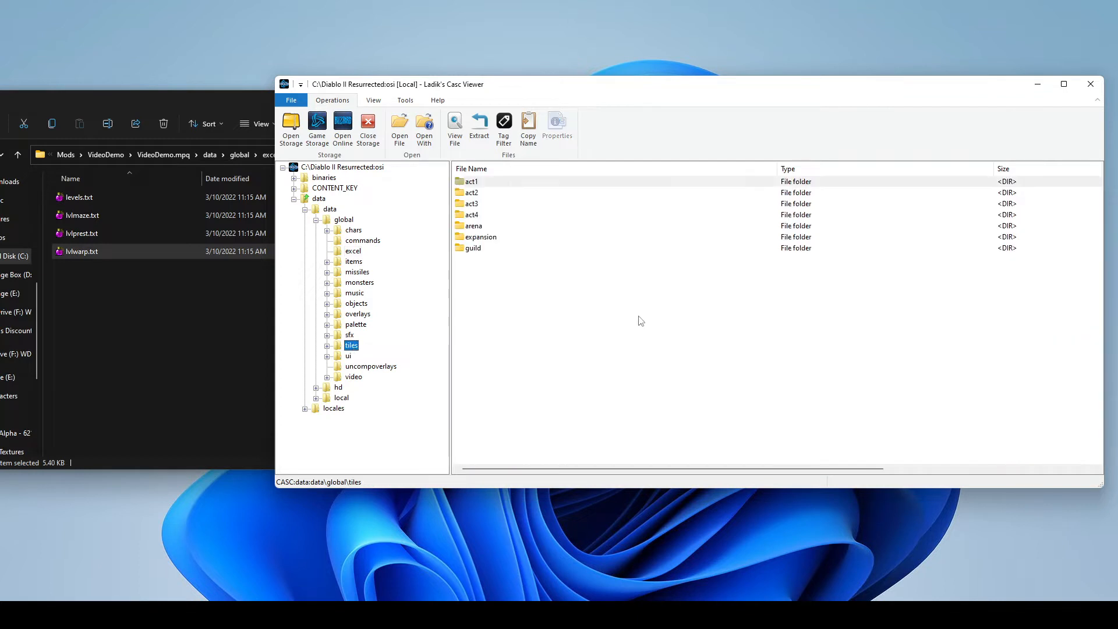
{"action": "left_click", "coordinate": [95, 235]}
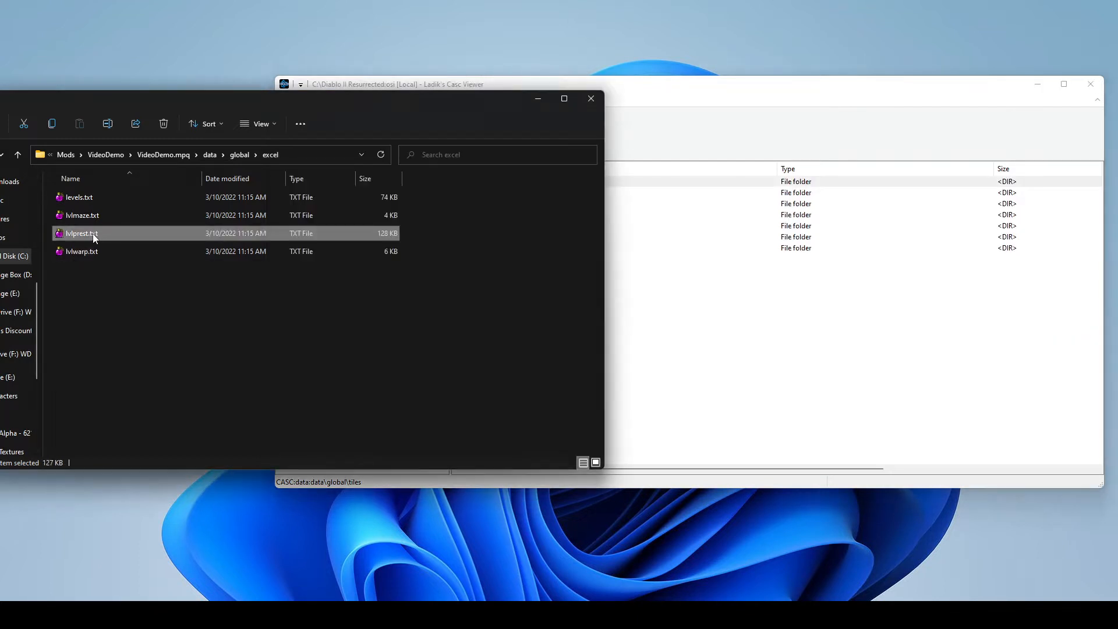
{"action": "left_click", "coordinate": [689, 290]}
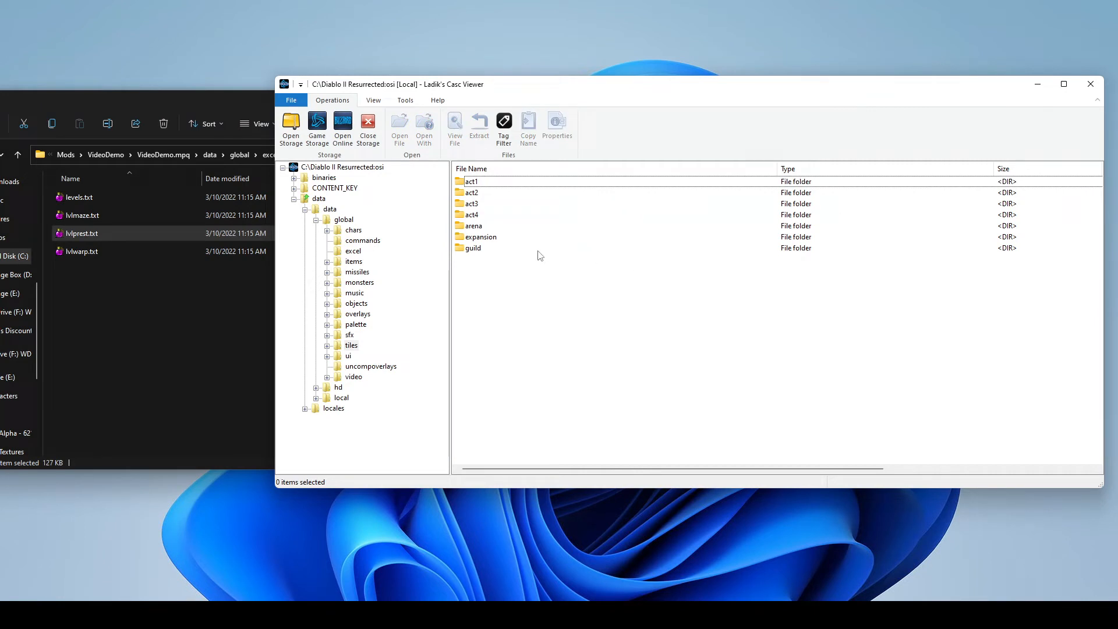
{"action": "double_click", "coordinate": [492, 182]}
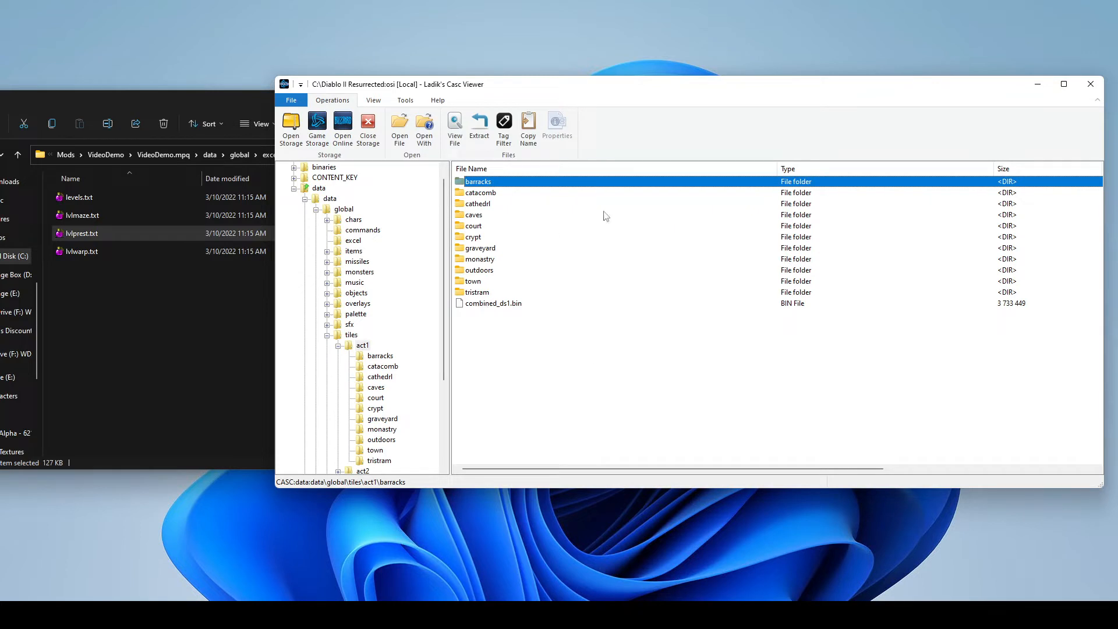
{"action": "left_click", "coordinate": [535, 332]}
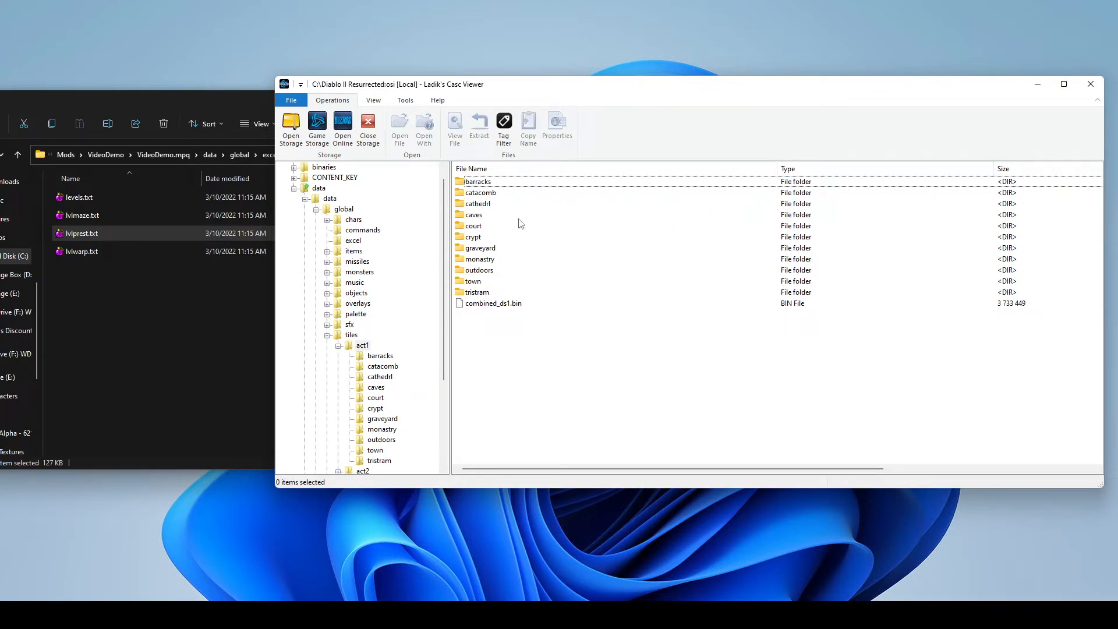
{"action": "double_click", "coordinate": [480, 270]}
{"action": "scroll", "coordinate": [518, 350], "scroll_direction": "down", "scroll_amount": 10}
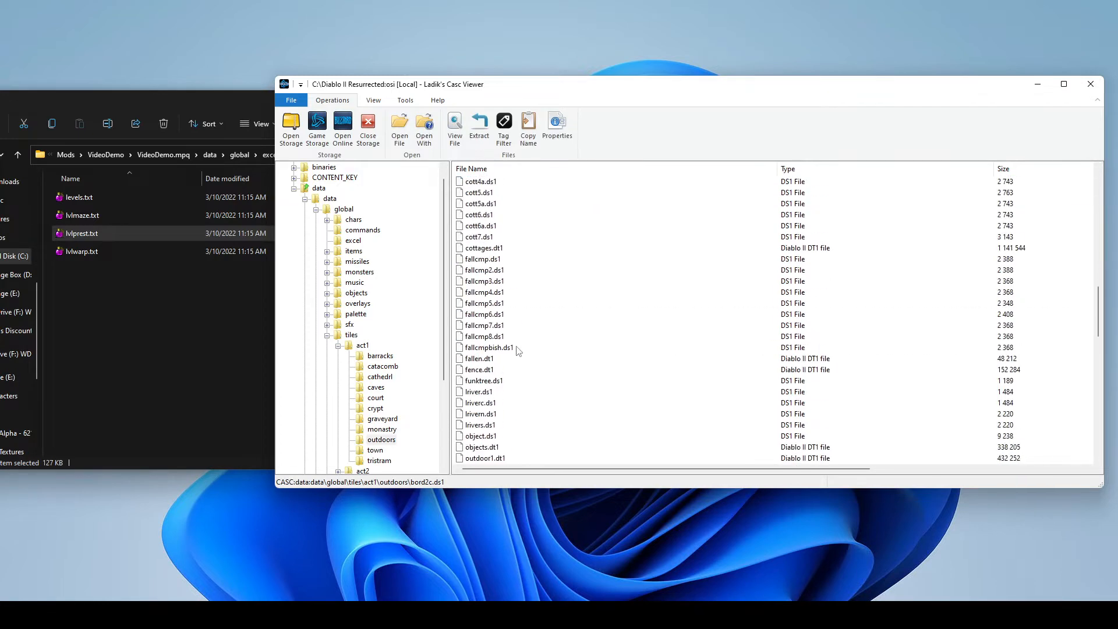
{"action": "scroll", "coordinate": [518, 350], "scroll_direction": "down", "scroll_amount": 4}
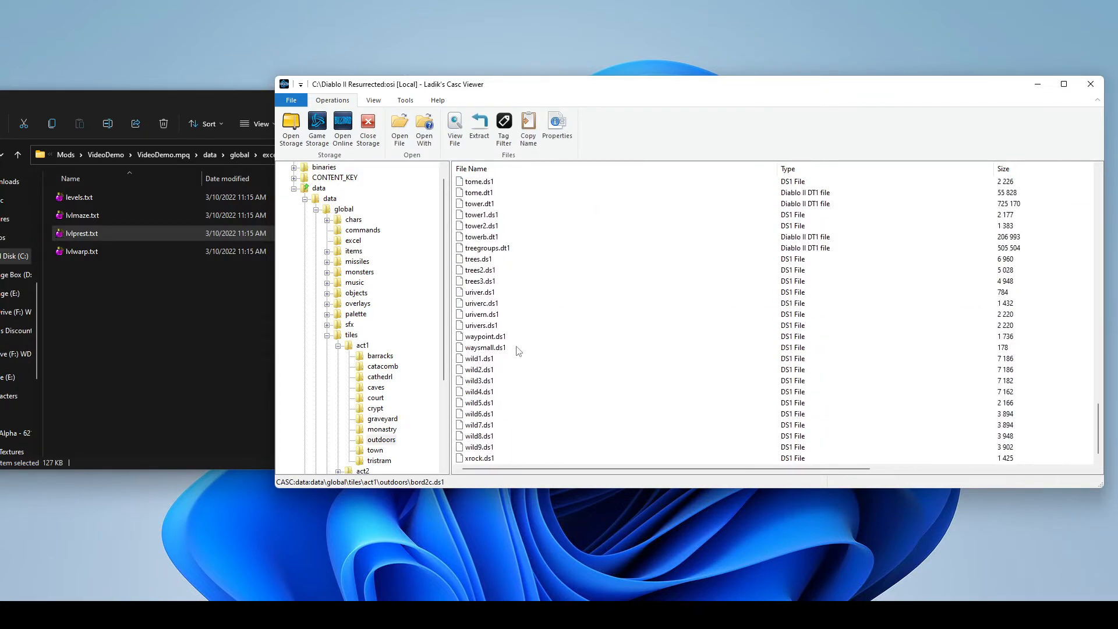
{"action": "left_click", "coordinate": [492, 225]}
Step: Extract tower2.ds1 from the game storage into the mod's global\tiles\act1\outdoors folder
{"action": "left_click", "coordinate": [237, 155]}
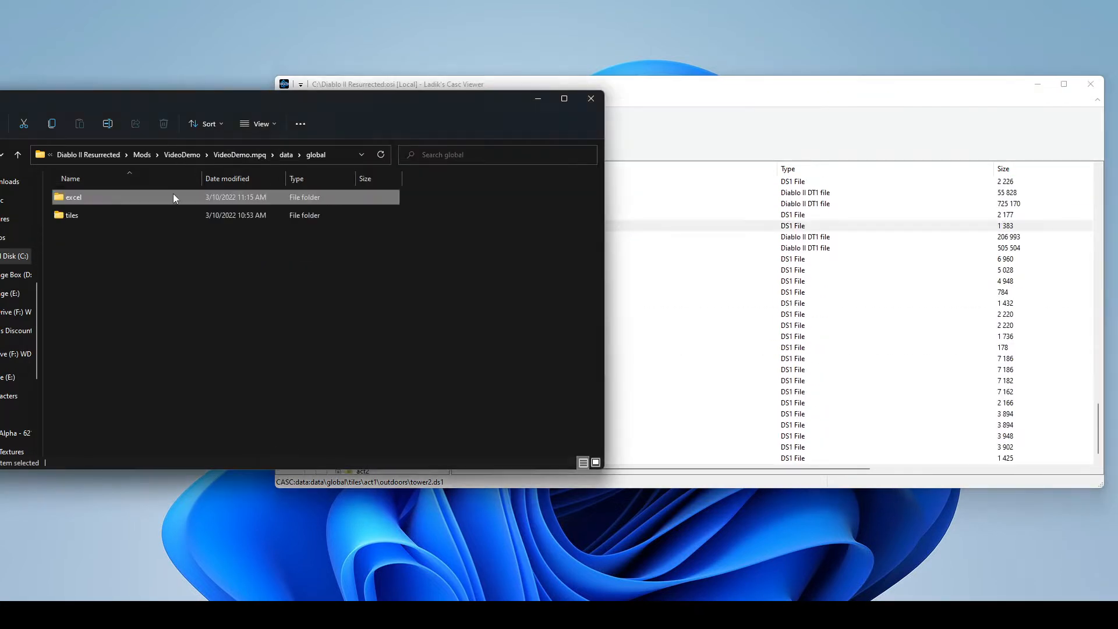
{"action": "double_click", "coordinate": [106, 215]}
{"action": "double_click", "coordinate": [115, 198]}
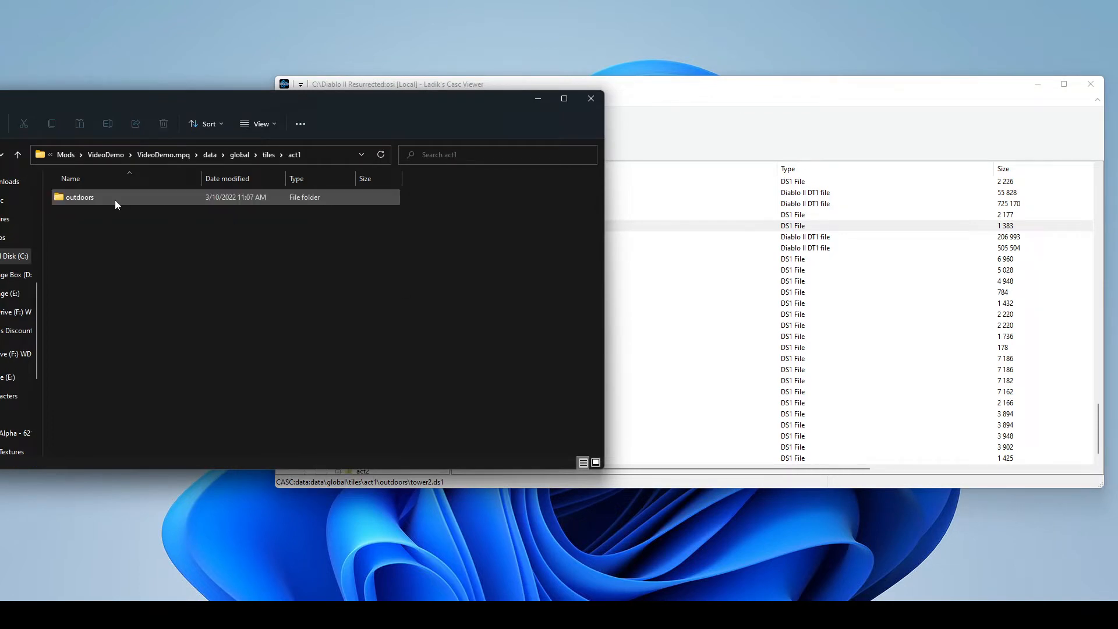
{"action": "double_click", "coordinate": [114, 198]}
{"action": "left_click", "coordinate": [603, 255]}
{"action": "left_click", "coordinate": [482, 228]}
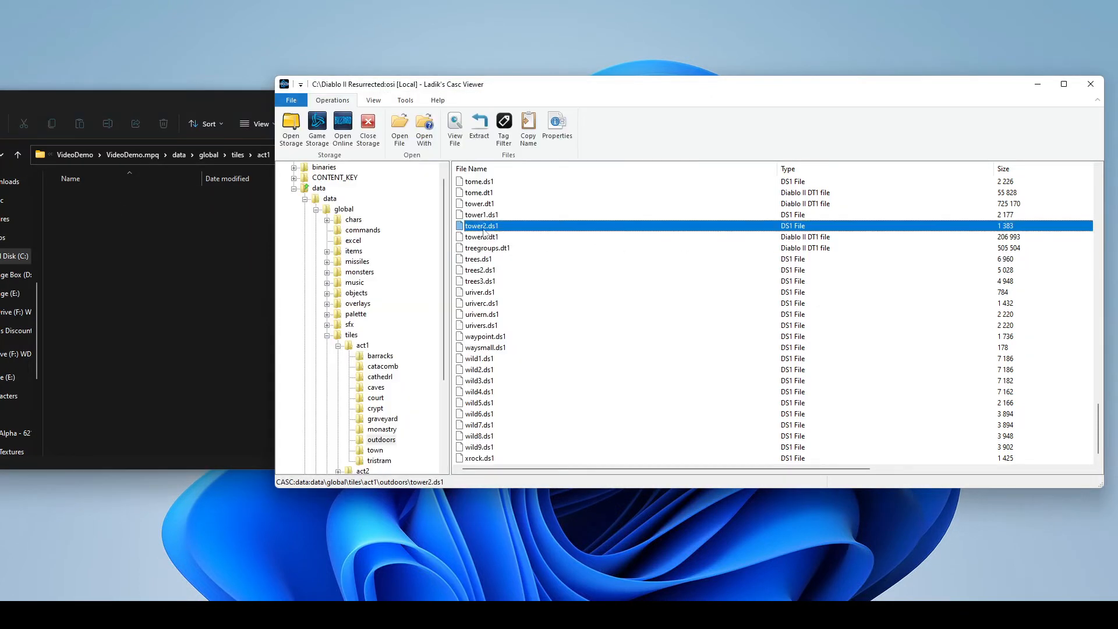
{"action": "left_click_drag", "start_coordinate": [483, 229], "coordinate": [85, 222]}
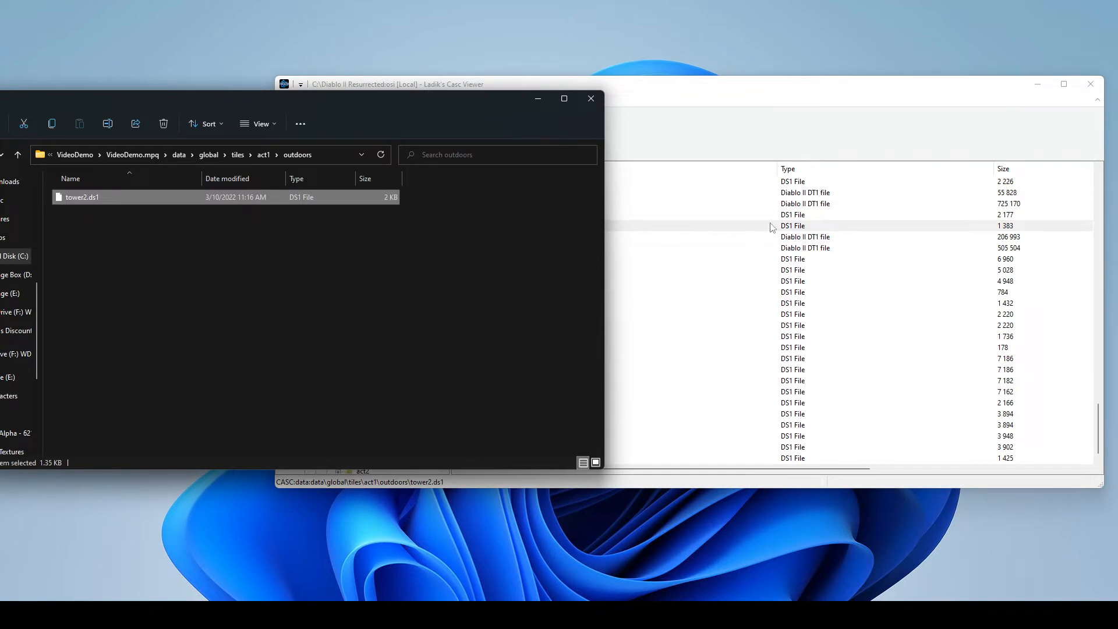
{"action": "left_click", "coordinate": [735, 261]}
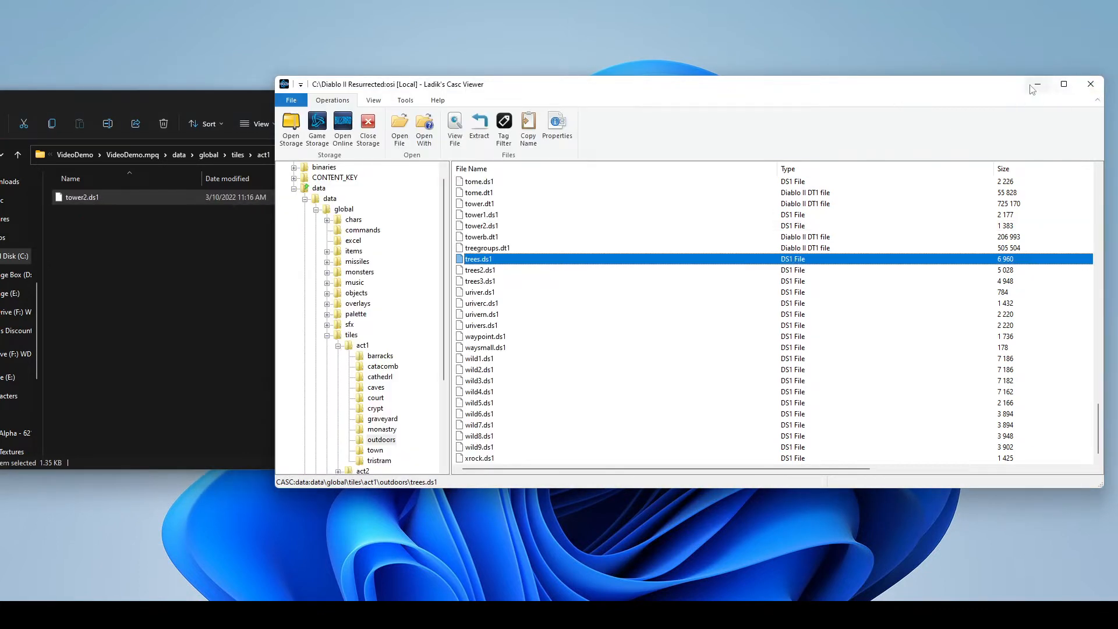
Step: Minimize the storage viewer and bring the mod's outdoors folder window fully into view
{"action": "left_click", "coordinate": [1037, 85]}
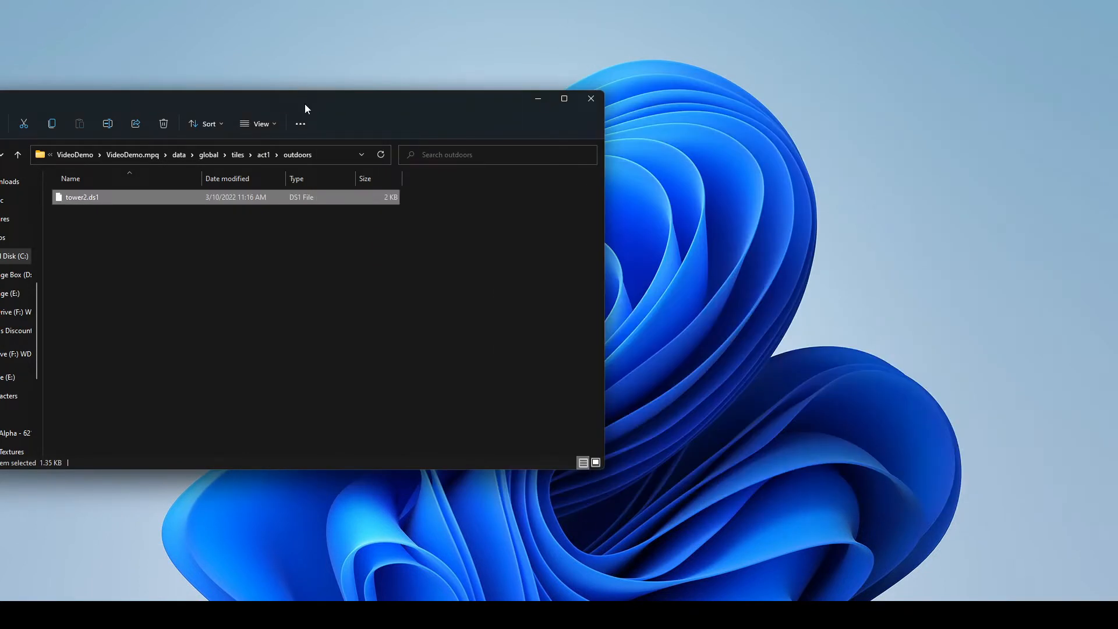
{"action": "left_click_drag", "start_coordinate": [305, 104], "coordinate": [485, 116]}
{"action": "left_click", "coordinate": [425, 267]}
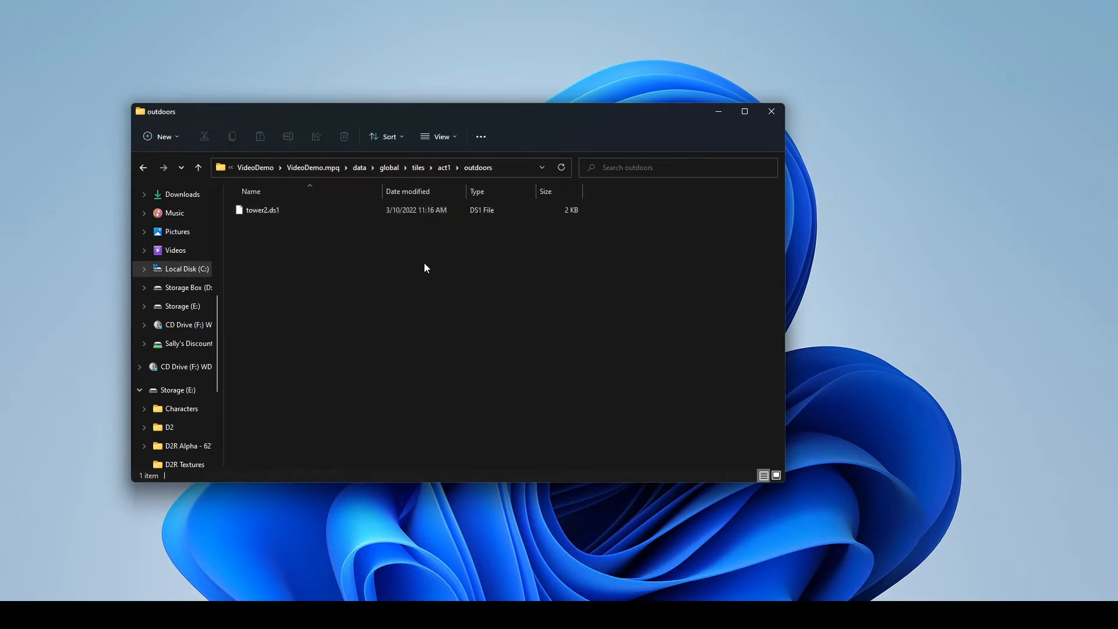
{"action": "left_click", "coordinate": [277, 208]}
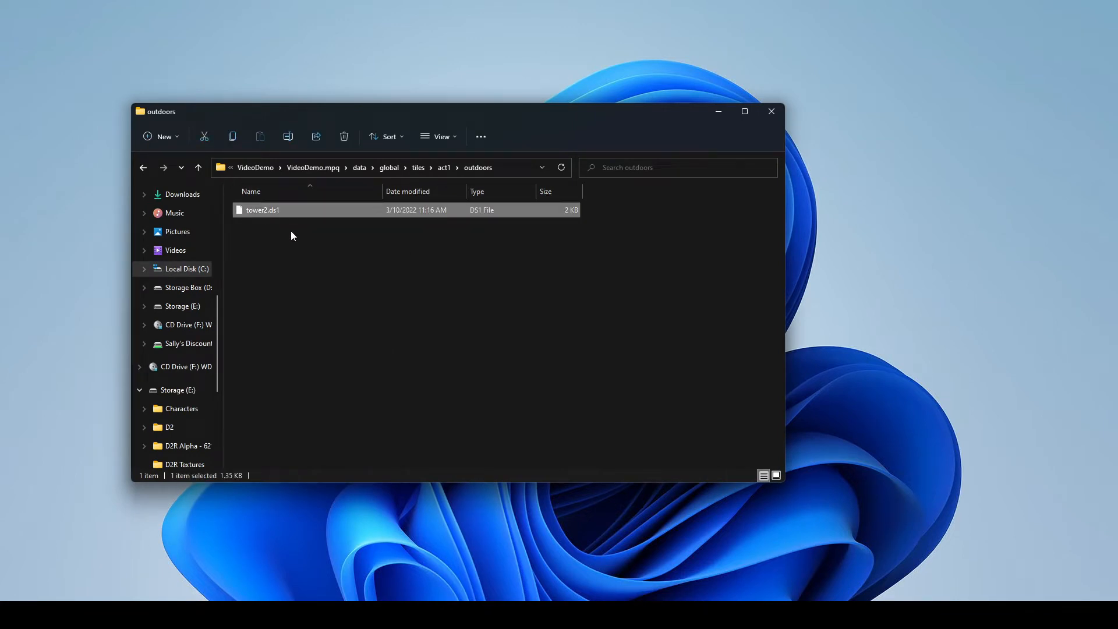
{"action": "left_click", "coordinate": [499, 316]}
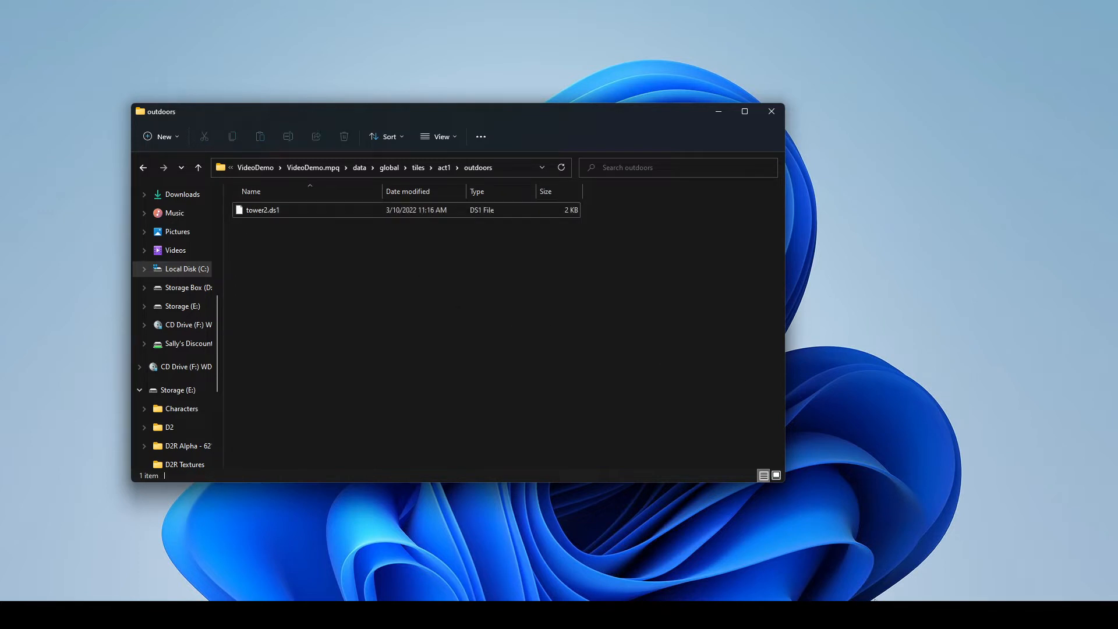
Step: Switch to ds1edit Loader and add tower2.ds1 from the mod's outdoors folder to the map list
{"action": "left_click", "coordinate": [856, 615]}
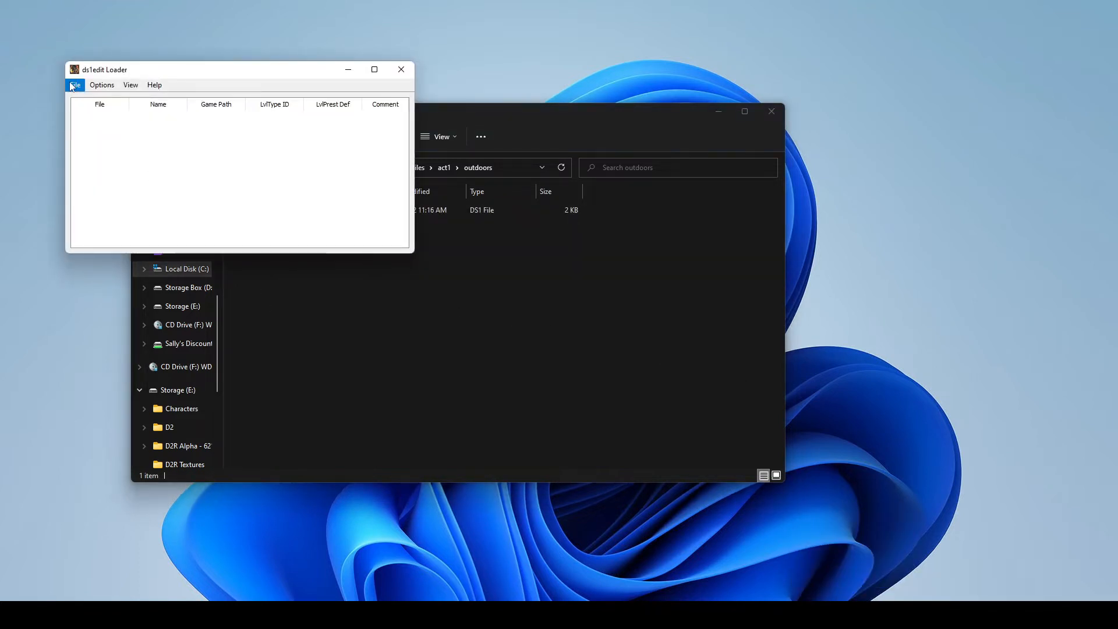
{"action": "left_click", "coordinate": [73, 85]}
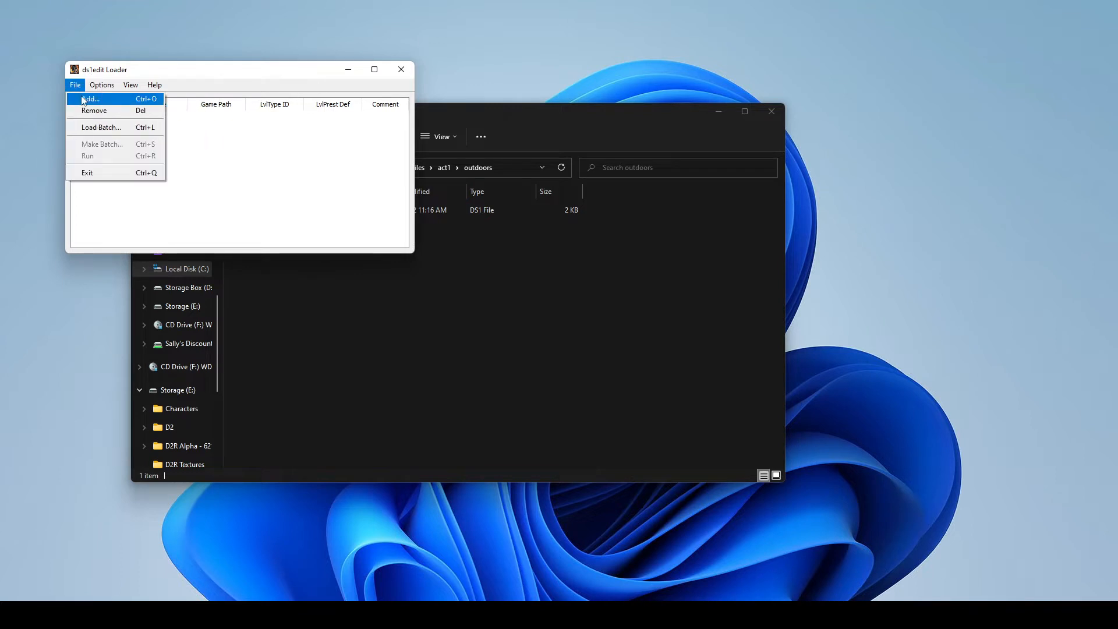
{"action": "left_click", "coordinate": [149, 128]}
{"action": "left_click", "coordinate": [202, 172]}
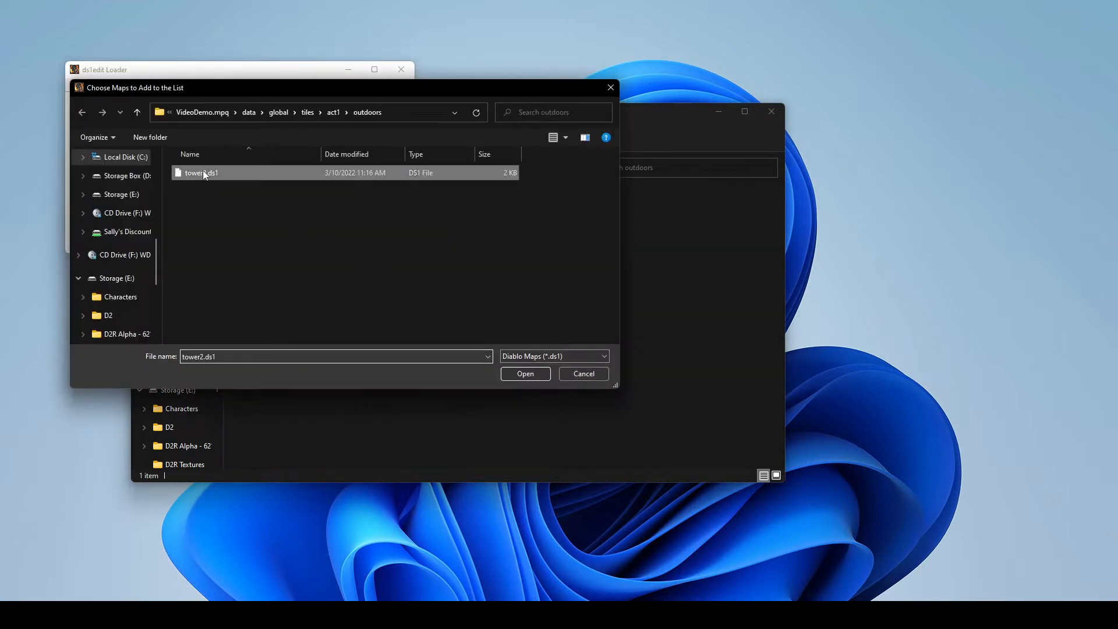
{"action": "left_click", "coordinate": [523, 373]}
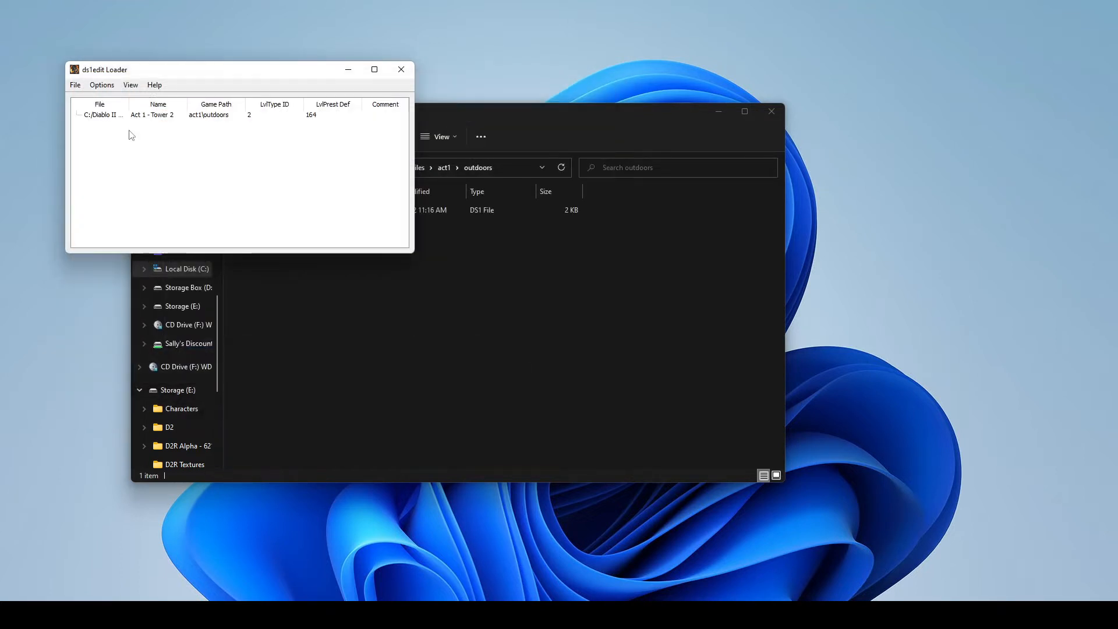
Step: Run the Act 1 - Tower 2 map entry in the DS1 Editor
{"action": "left_click", "coordinate": [96, 115]}
{"action": "left_click", "coordinate": [75, 85]}
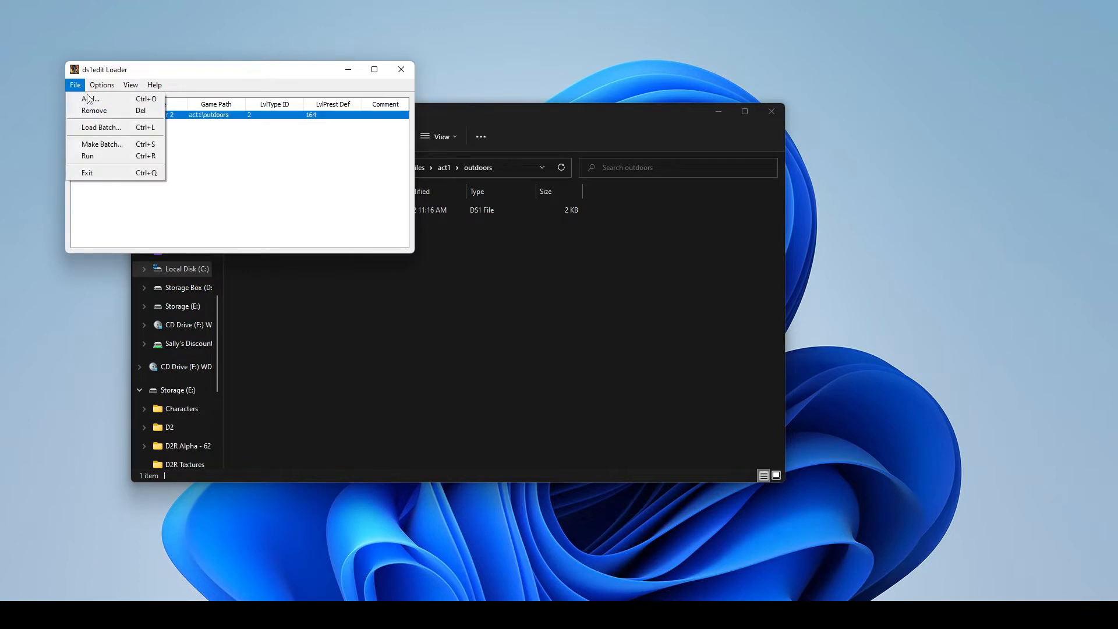
{"action": "left_click", "coordinate": [100, 155]}
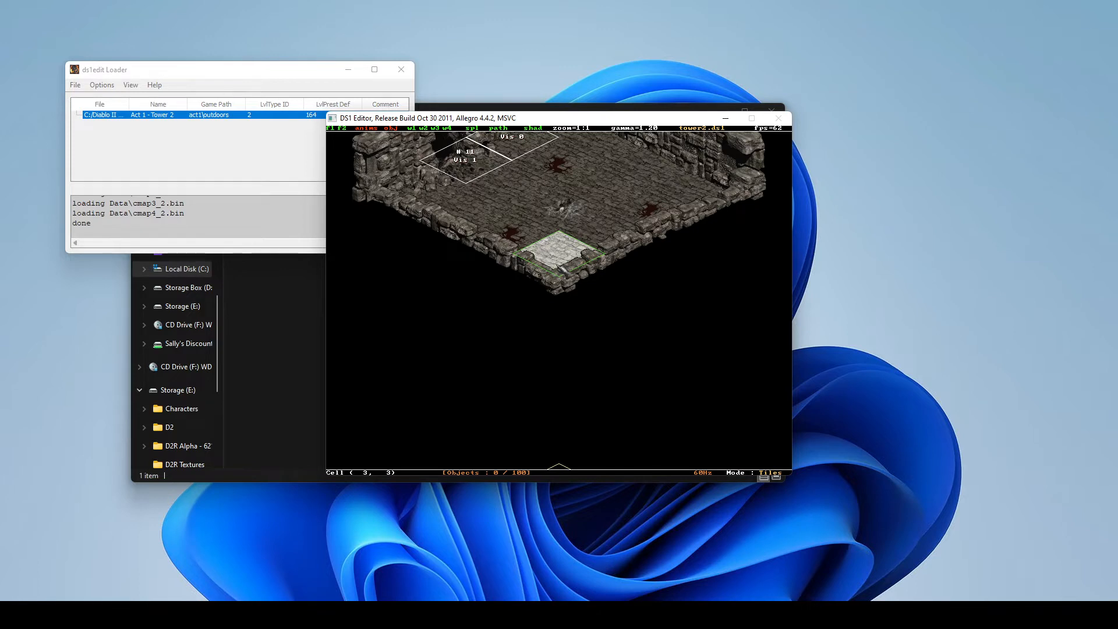
Step: Delete the wall, floor and Vis 0 tiles in cell (0, 1) of the tower map
{"action": "key", "text": "Up"}
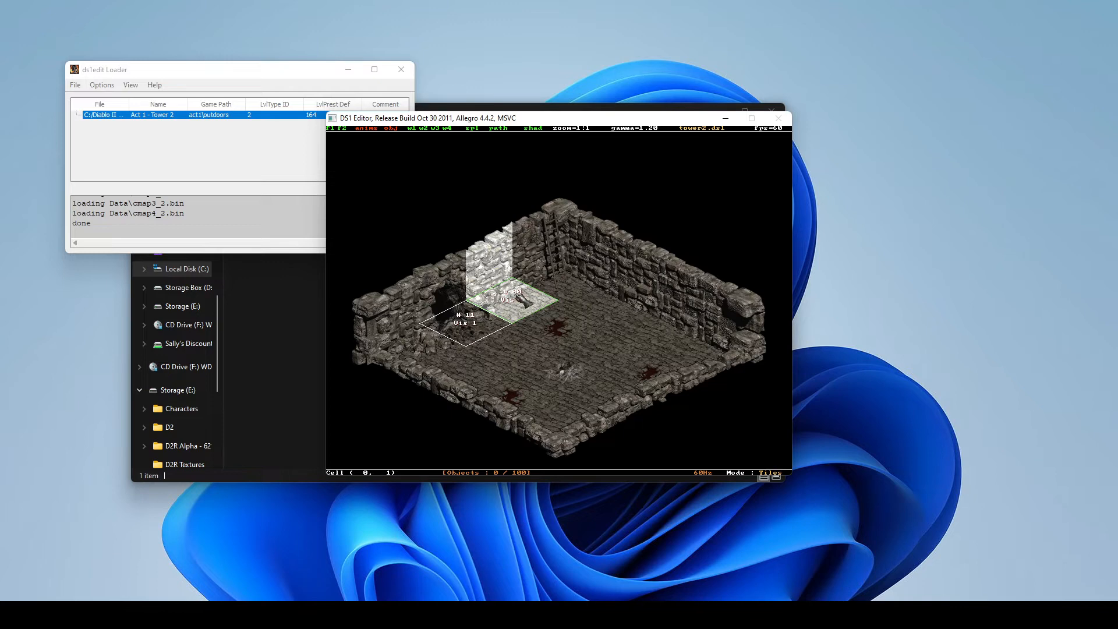
{"action": "left_click", "coordinate": [521, 309]}
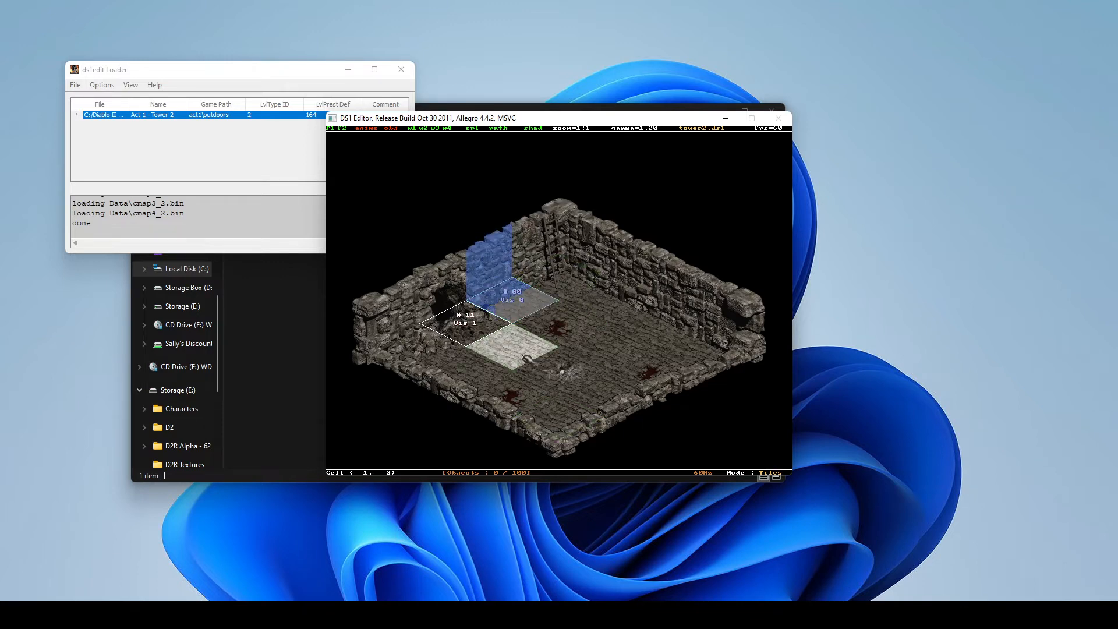
{"action": "key", "text": "Delete"}
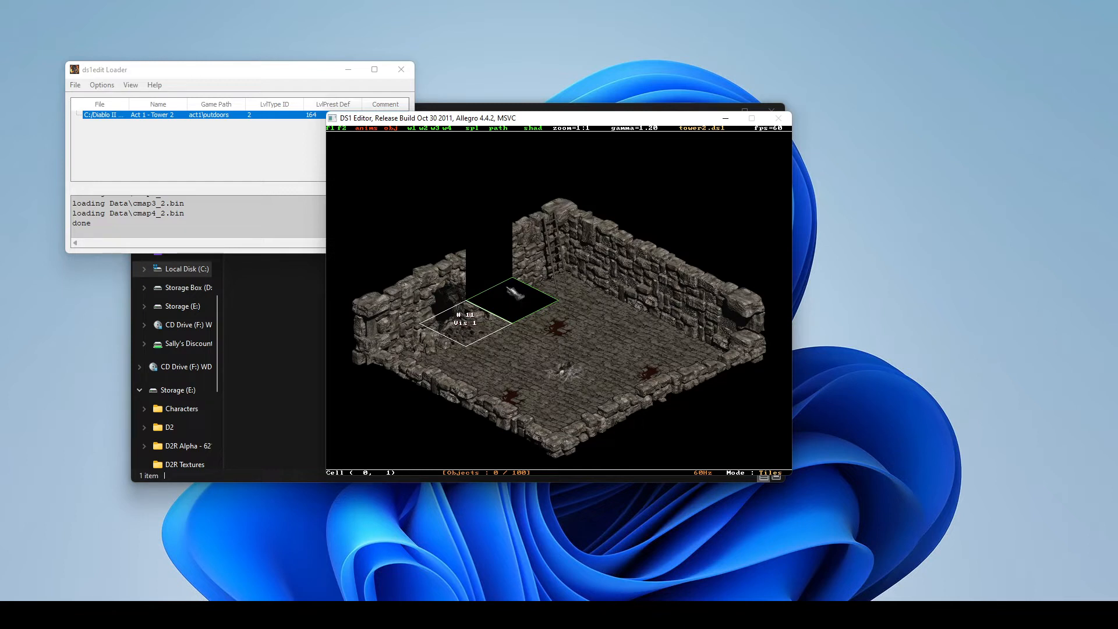
Step: Open the emptied cell for tile editing and assign the low ruined upper wall 15 1 12 to Wall 1
{"action": "key", "text": "space"}
{"action": "scroll", "coordinate": [487, 279], "scroll_direction": "up", "scroll_amount": 1}
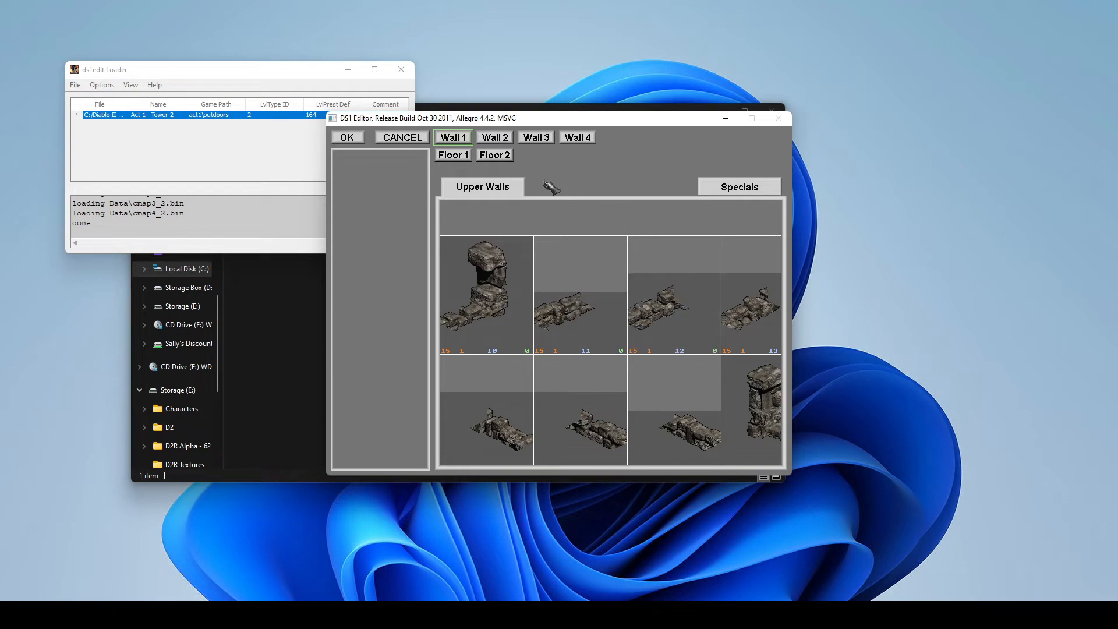
{"action": "scroll", "coordinate": [484, 167], "scroll_direction": "up", "scroll_amount": 1}
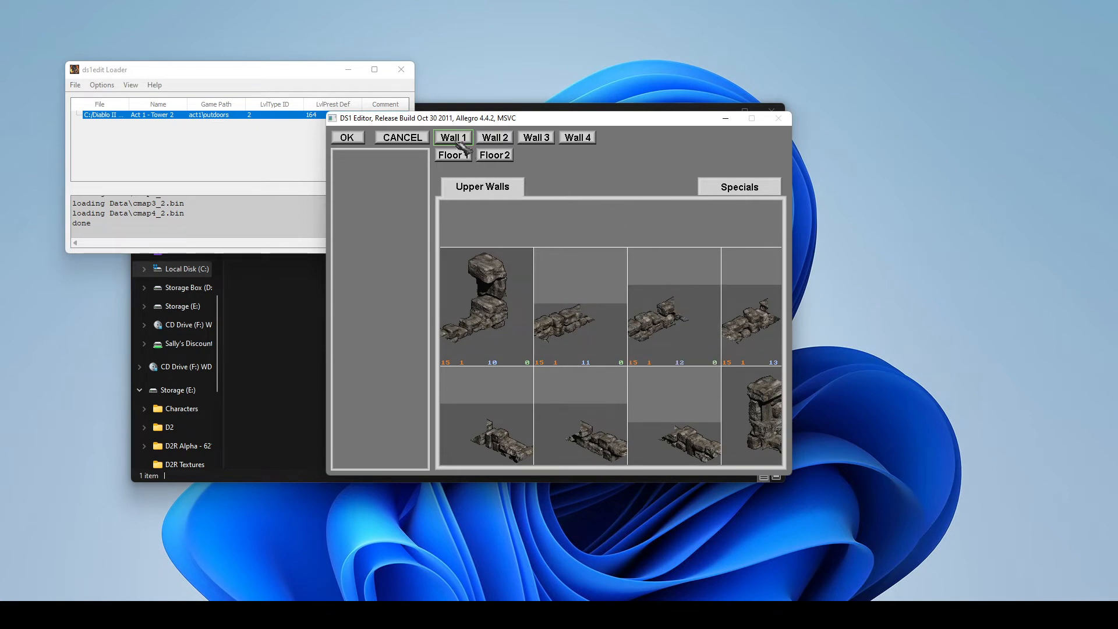
{"action": "scroll", "coordinate": [466, 142], "scroll_direction": "down", "scroll_amount": 1}
{"action": "left_click", "coordinate": [466, 140]}
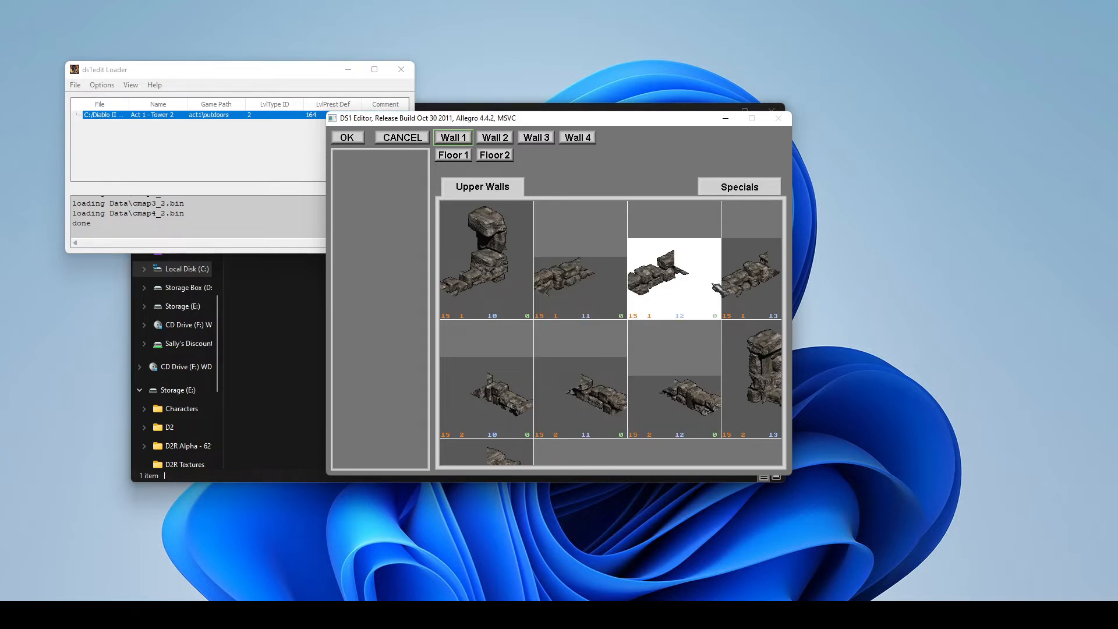
{"action": "left_click", "coordinate": [675, 276]}
Step: Replace the Wall 1 tile of cell (0, 1) with the broken upper wall 15 1 16 and apply it to the map
{"action": "scroll", "coordinate": [675, 276], "scroll_direction": "right", "scroll_amount": 3}
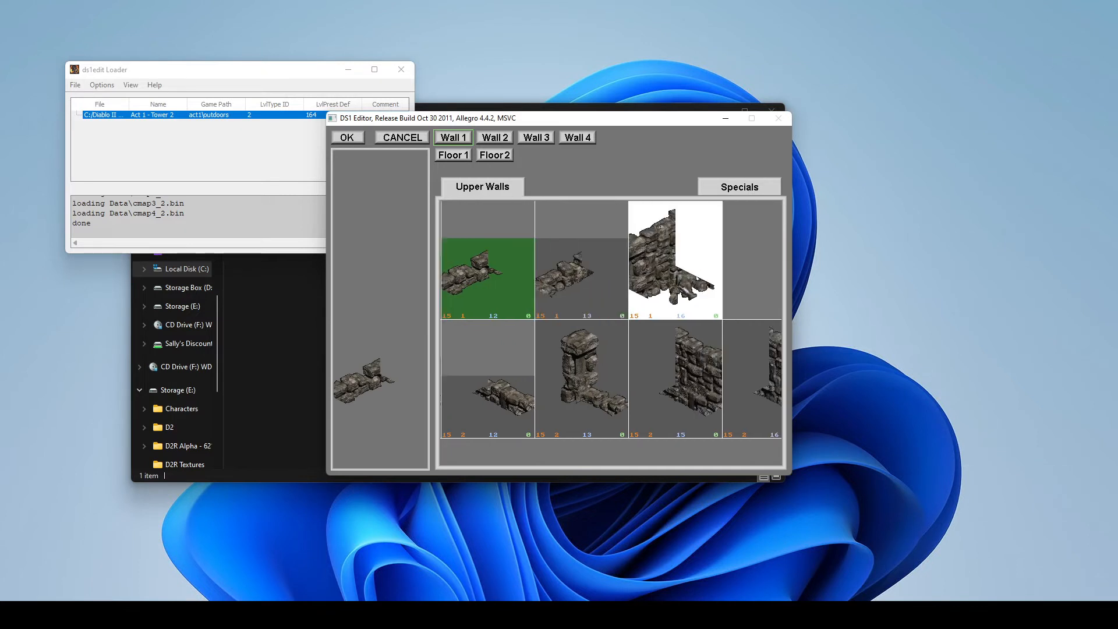
{"action": "scroll", "coordinate": [618, 280], "scroll_direction": "down", "scroll_amount": 3}
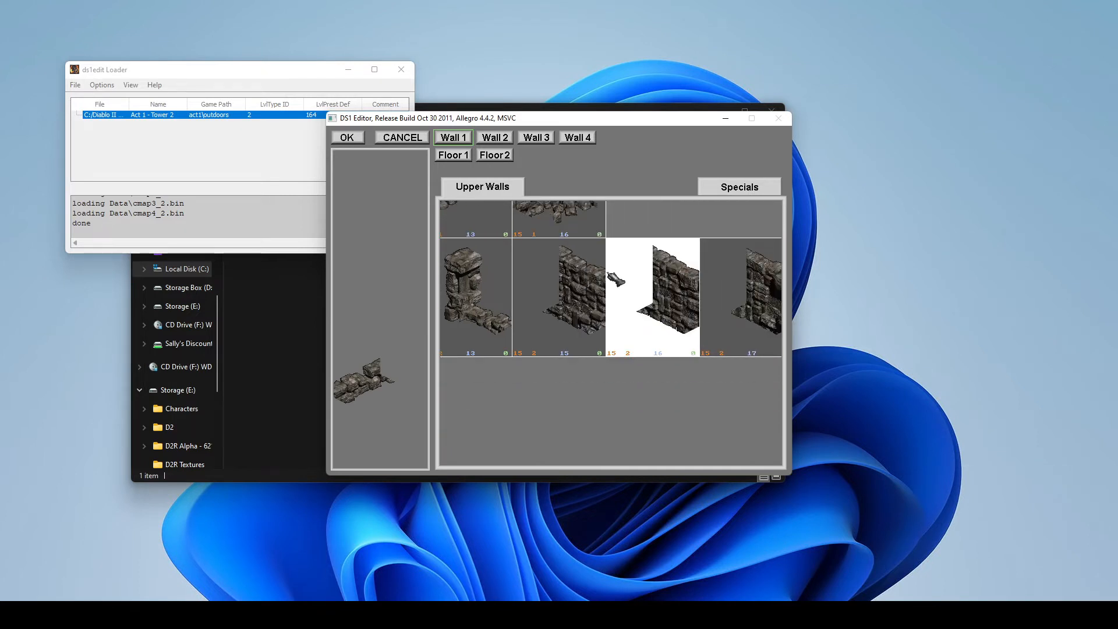
{"action": "scroll", "coordinate": [610, 274], "scroll_direction": "up", "scroll_amount": 3}
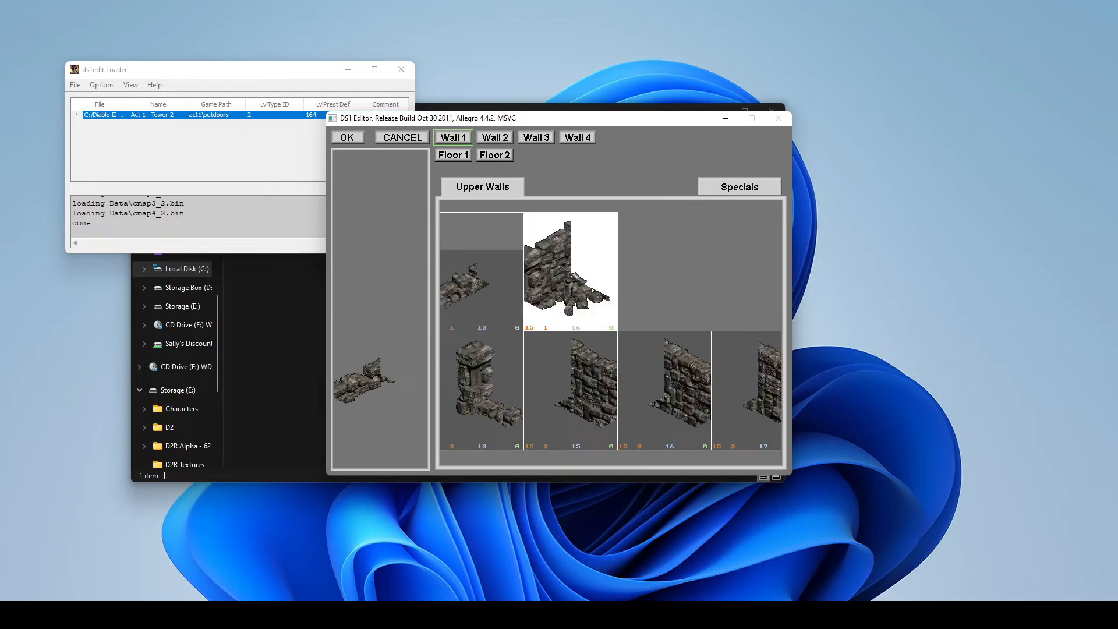
{"action": "left_click", "coordinate": [757, 189]}
{"action": "scroll", "coordinate": [629, 286], "scroll_direction": "left", "scroll_amount": 3}
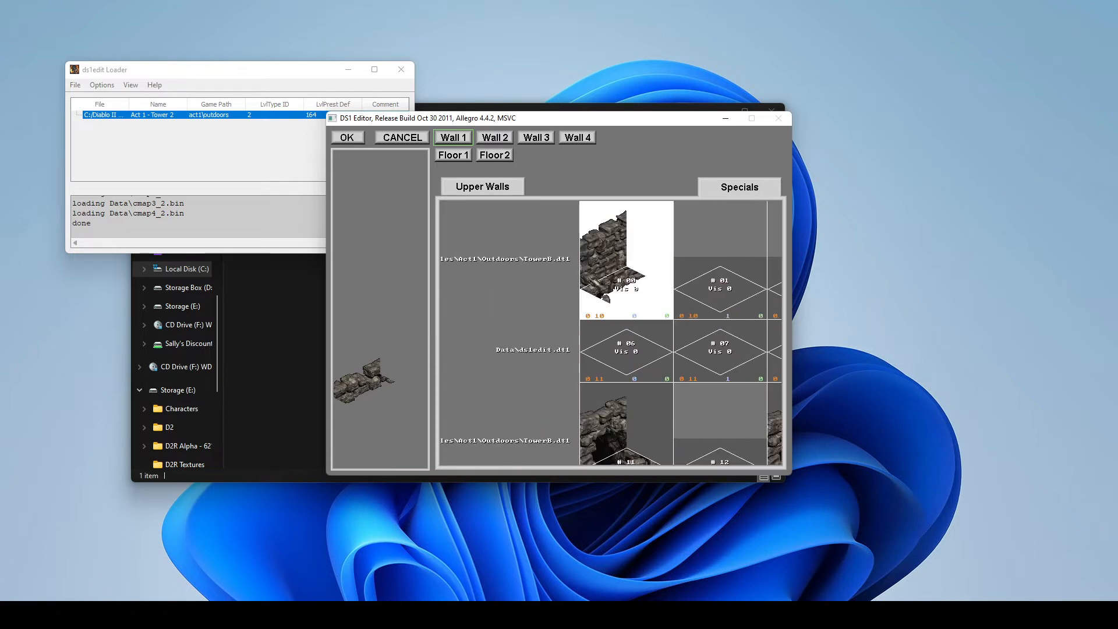
{"action": "scroll", "coordinate": [632, 282], "scroll_direction": "right", "scroll_amount": 3}
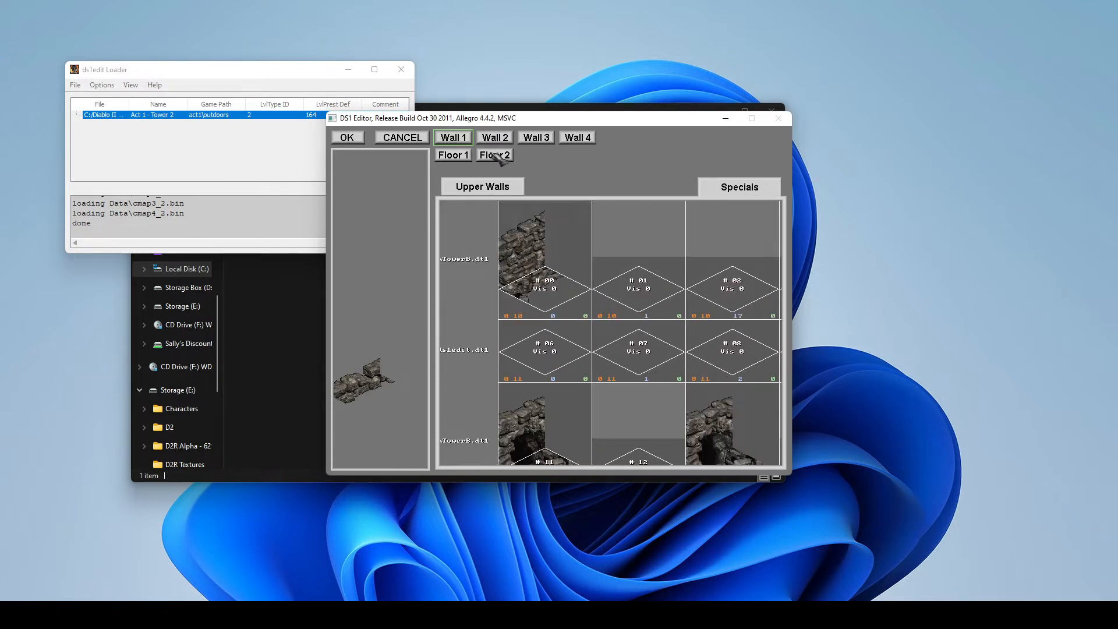
{"action": "left_click", "coordinate": [488, 187]}
{"action": "scroll", "coordinate": [594, 269], "scroll_direction": "right", "scroll_amount": 2}
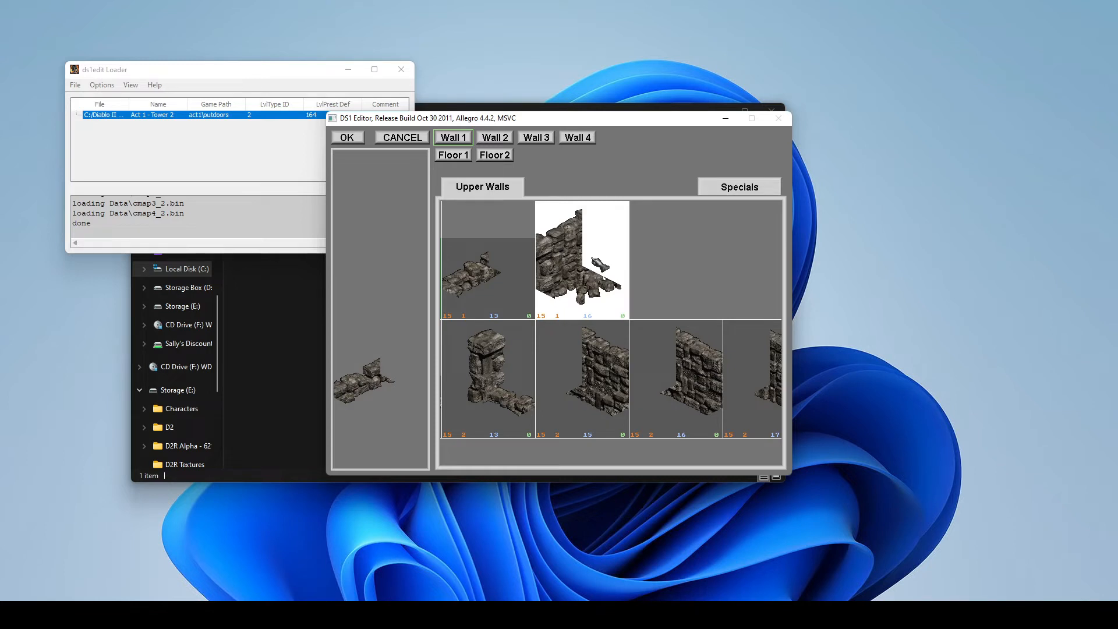
{"action": "left_click", "coordinate": [605, 269]}
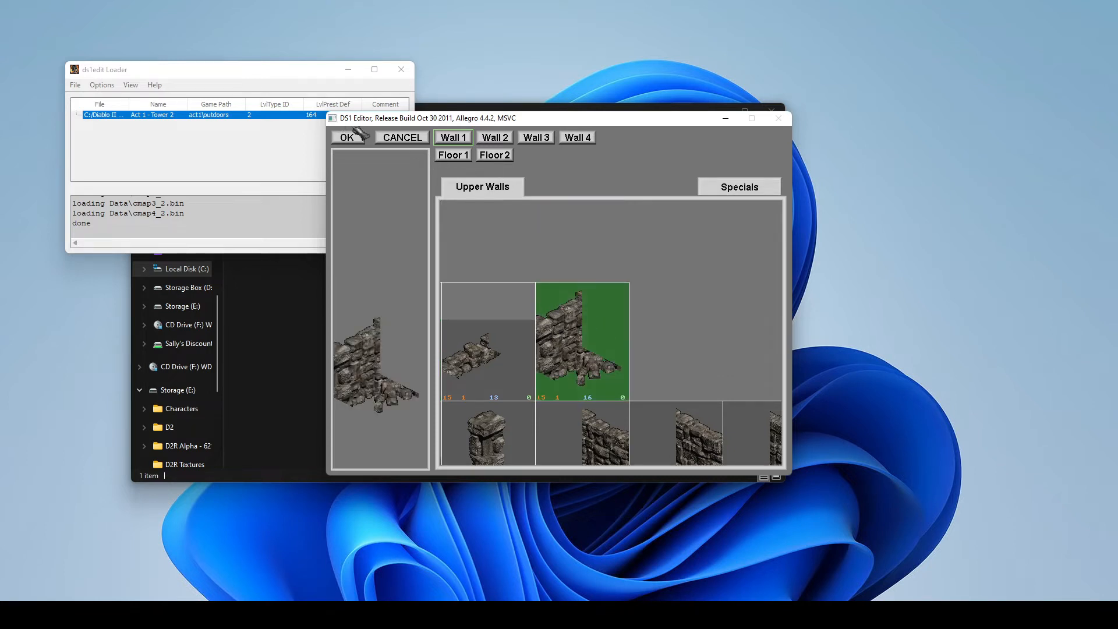
{"action": "left_click", "coordinate": [350, 140]}
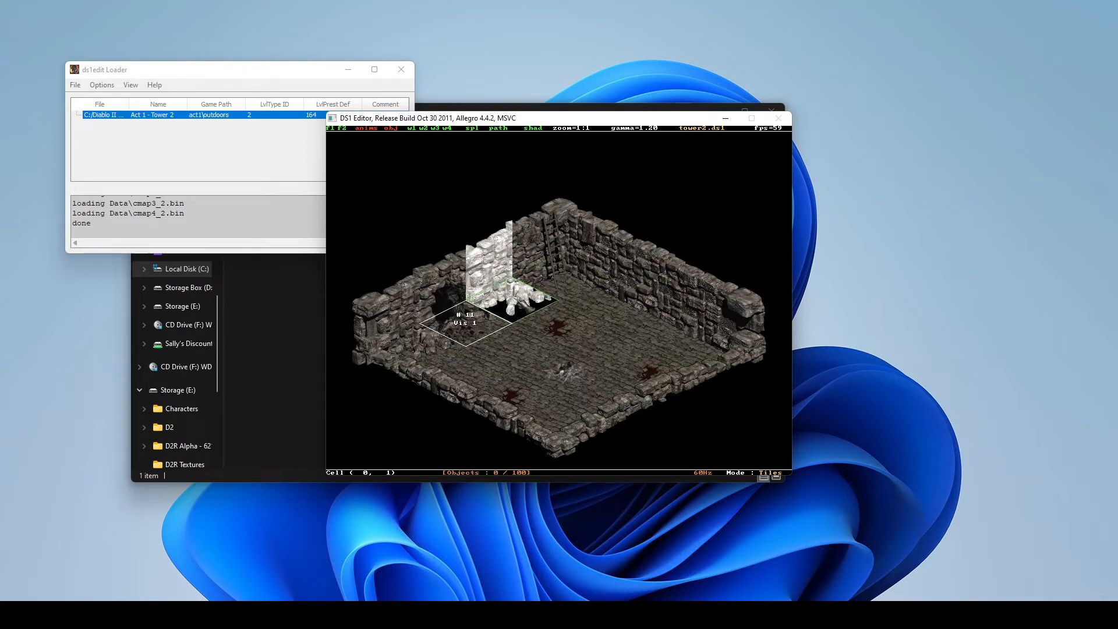
Step: Reopen cell (0, 1) for tile editing and assign the plain static floor 3 0 32 to Floor 1
{"action": "key", "text": "space"}
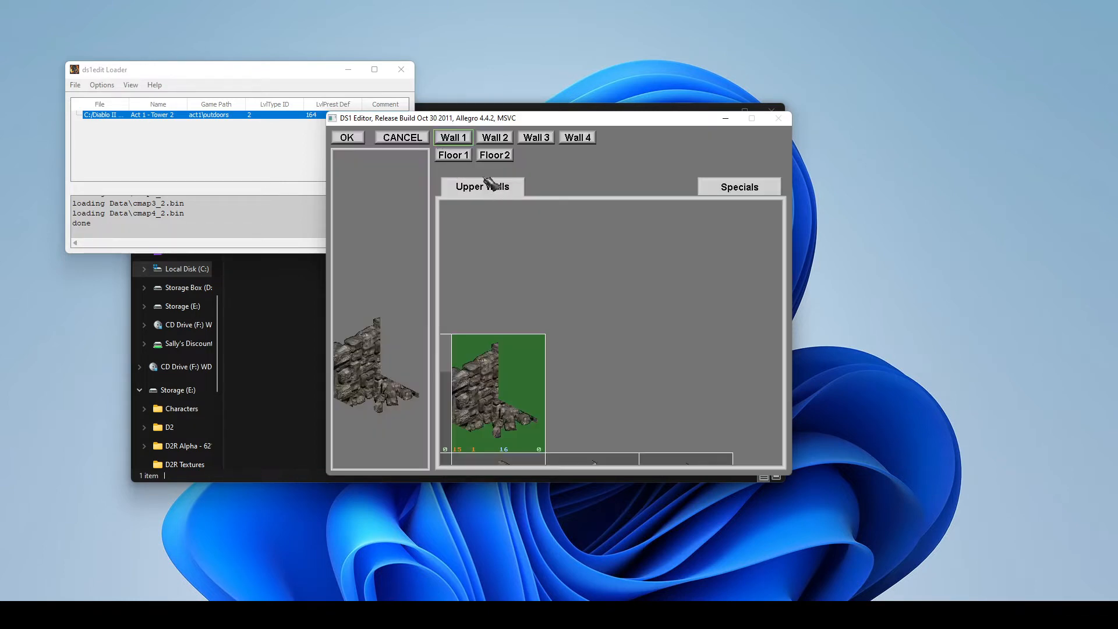
{"action": "left_click", "coordinate": [458, 157]}
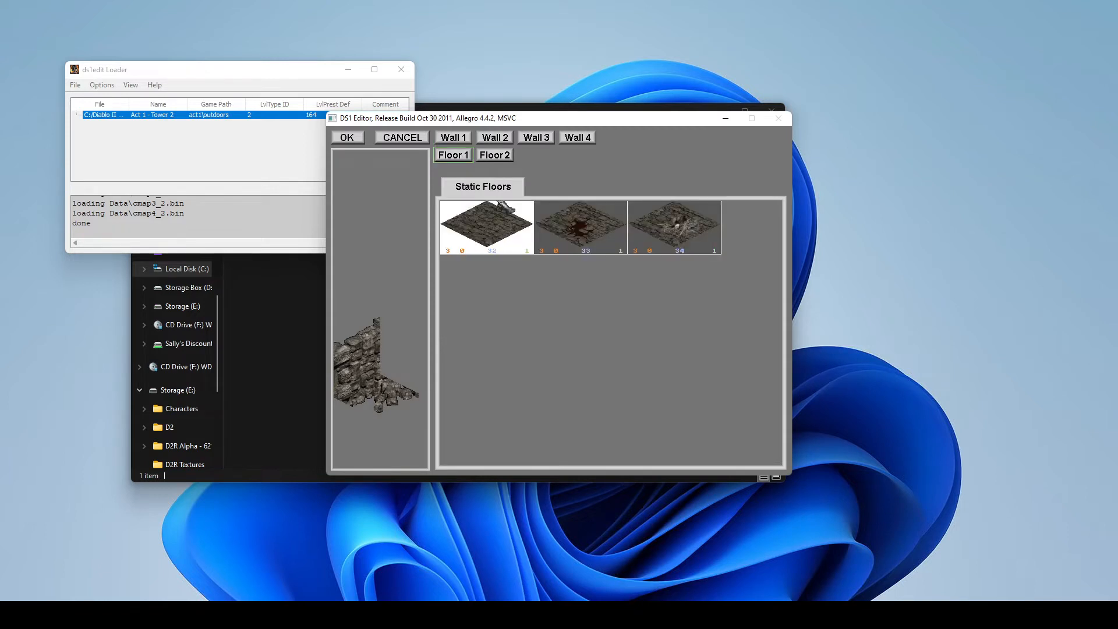
{"action": "left_click", "coordinate": [460, 213]}
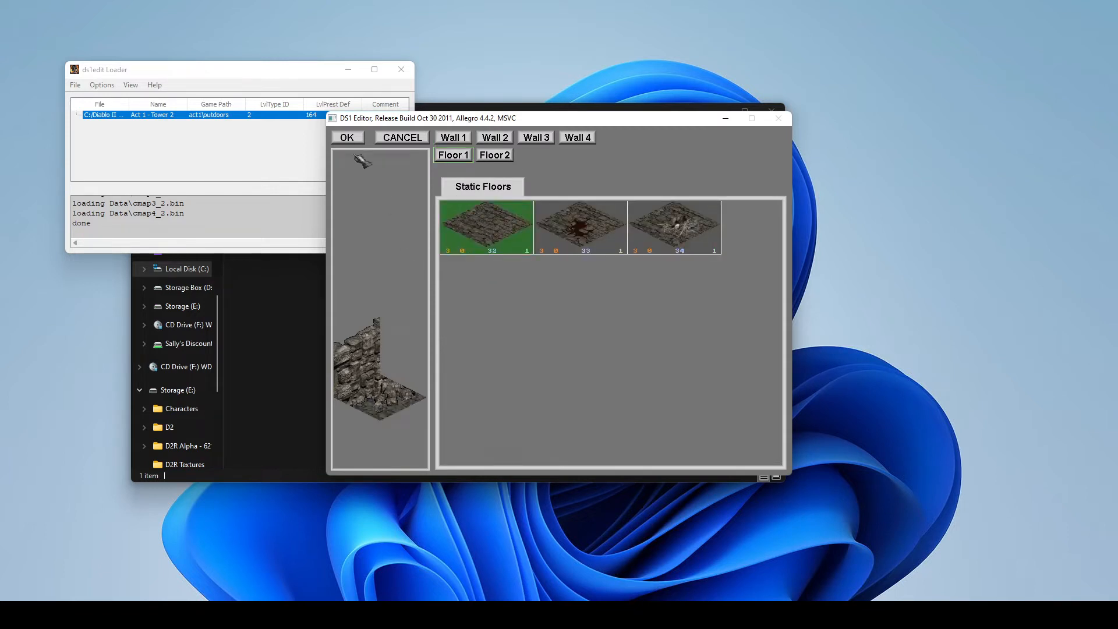
{"action": "left_click", "coordinate": [349, 138]}
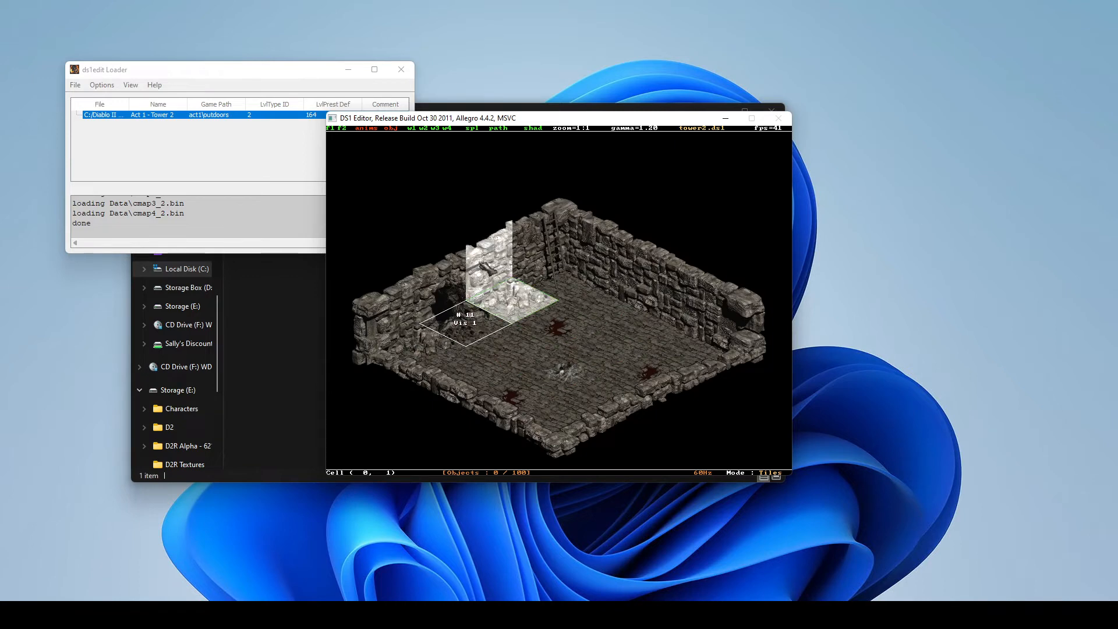
Step: Look over the edited tower map, then save tower2.ds1 and quit the DS1 Editor
{"action": "key", "text": "Down"}
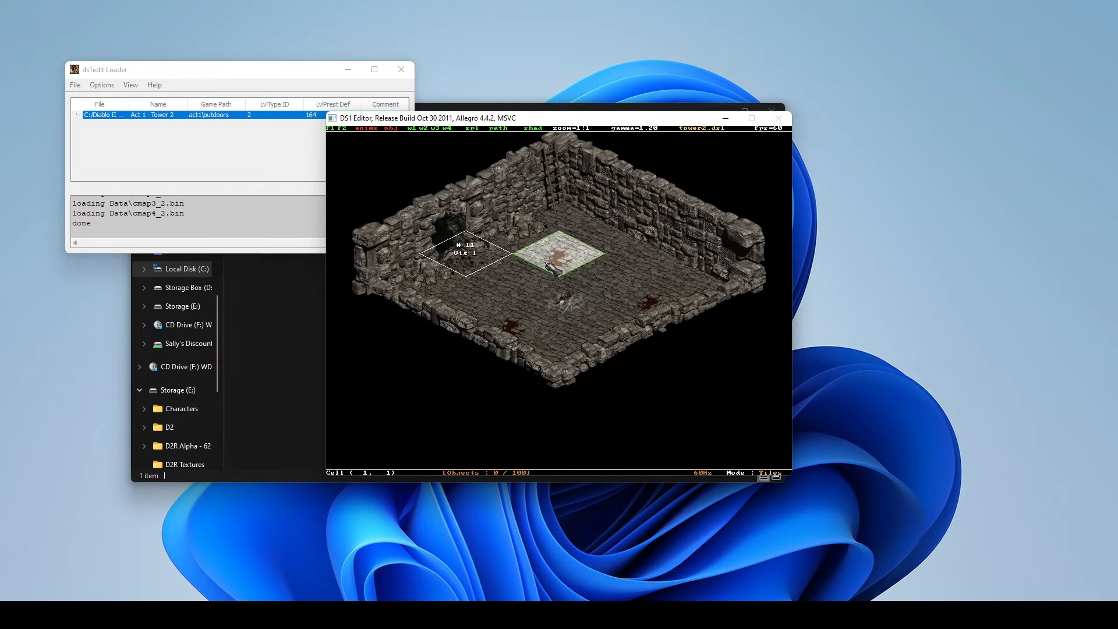
{"action": "key", "text": "Up"}
{"action": "key", "text": "Left"}
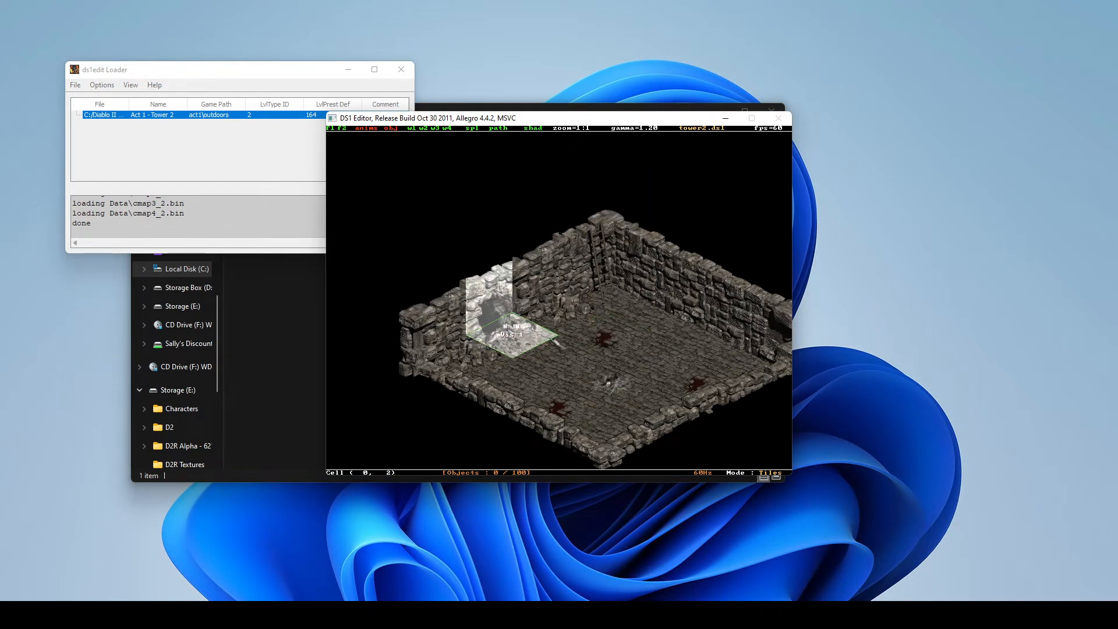
{"action": "key", "text": "Down"}
{"action": "key", "text": "Right"}
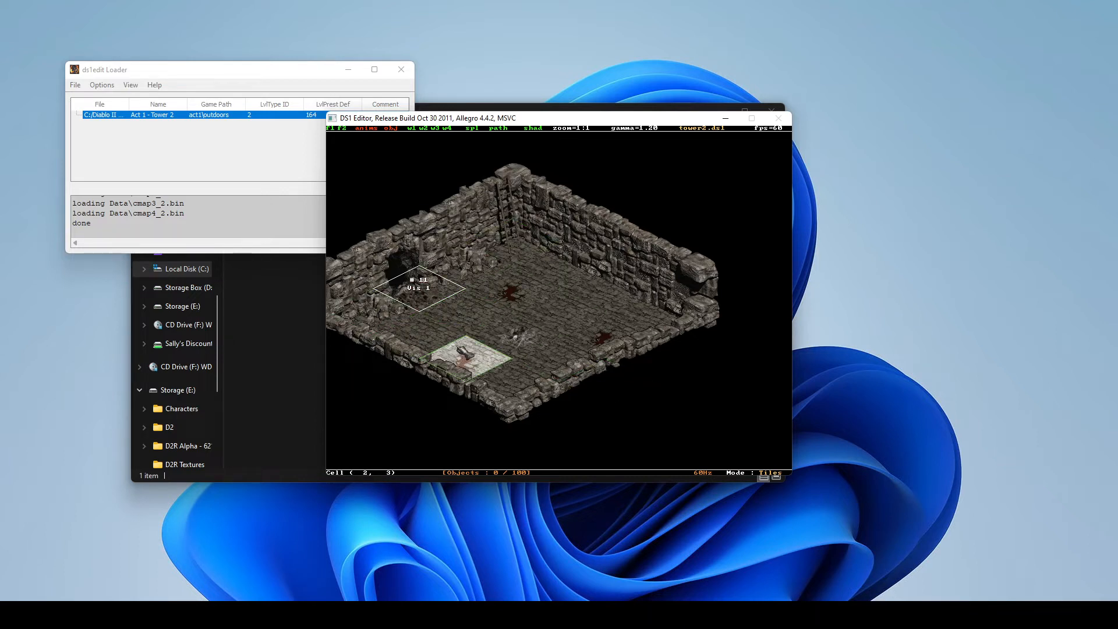
{"action": "key", "text": "Escape"}
{"action": "left_click", "coordinate": [466, 314]}
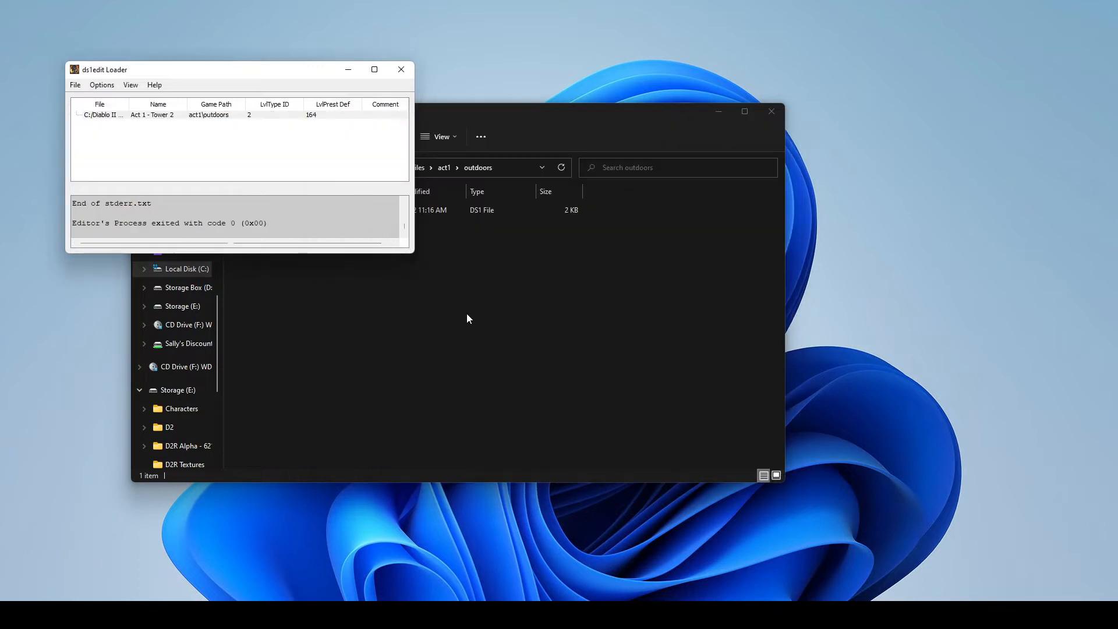
Step: Check the saved tower2.ds1 against tower2-000.ds1 in the outdoors folder and exit ds1edit Loader
{"action": "left_click", "coordinate": [290, 228]}
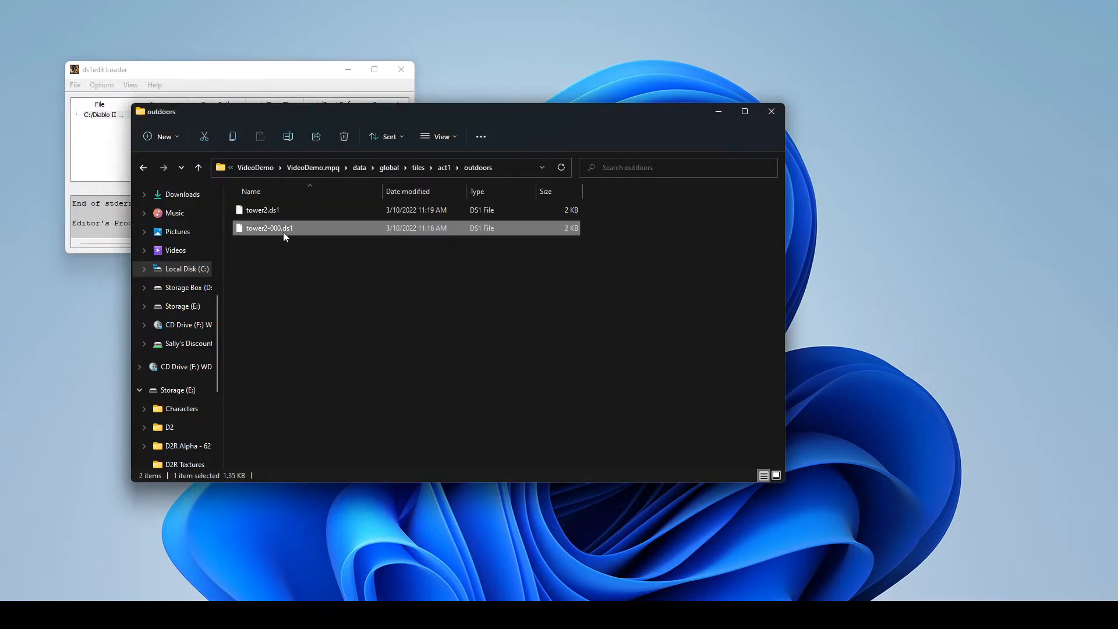
{"action": "left_click", "coordinate": [282, 208]}
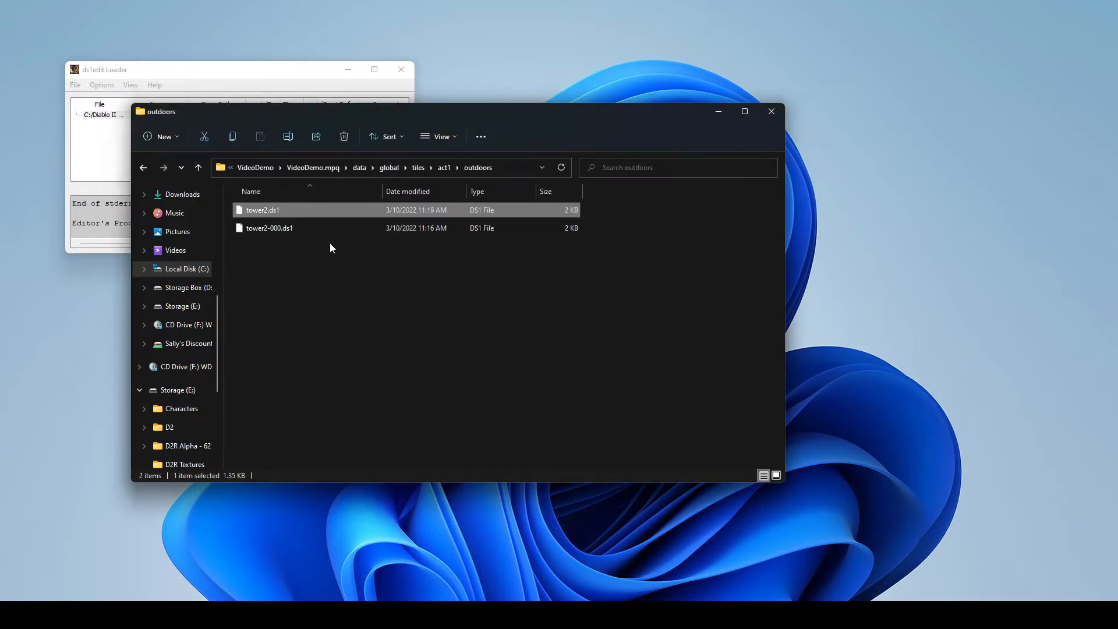
{"action": "left_click", "coordinate": [529, 305]}
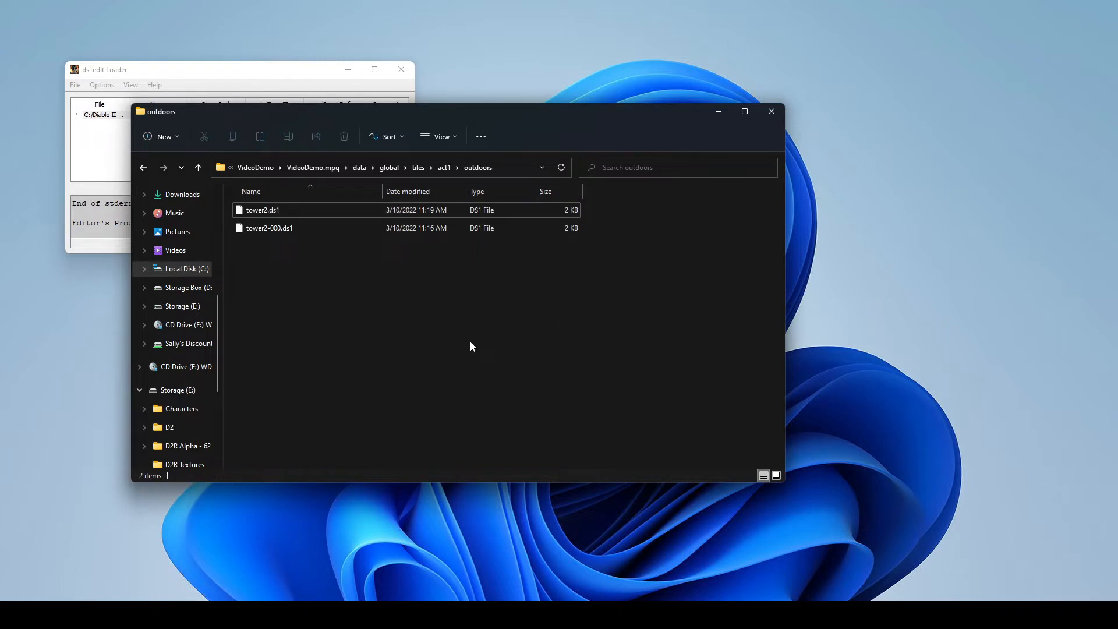
{"action": "left_click", "coordinate": [304, 70]}
{"action": "left_click", "coordinate": [75, 85]}
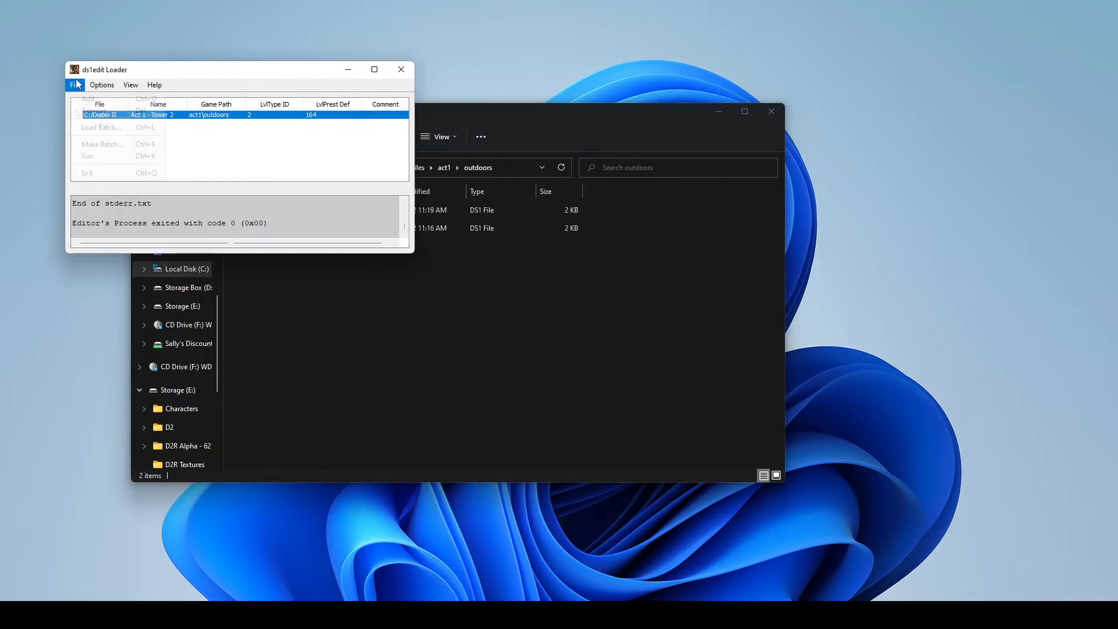
{"action": "left_click", "coordinate": [91, 173]}
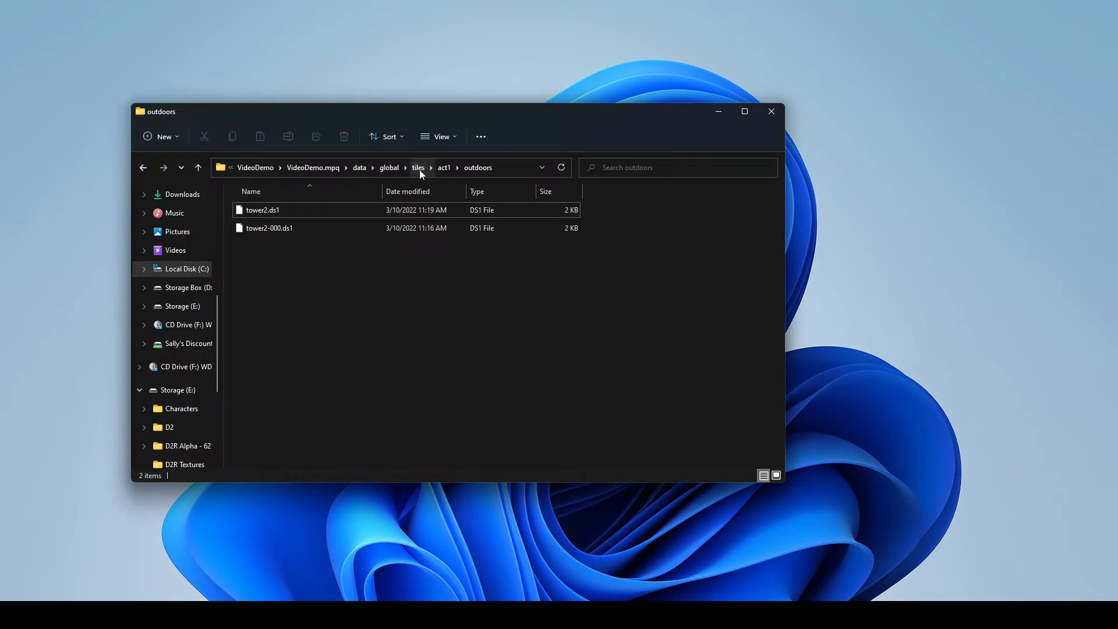
Step: Go to the mod's global excel folder and open levels.txt in AFJ Sheet
{"action": "left_click", "coordinate": [388, 168]}
{"action": "double_click", "coordinate": [264, 207]}
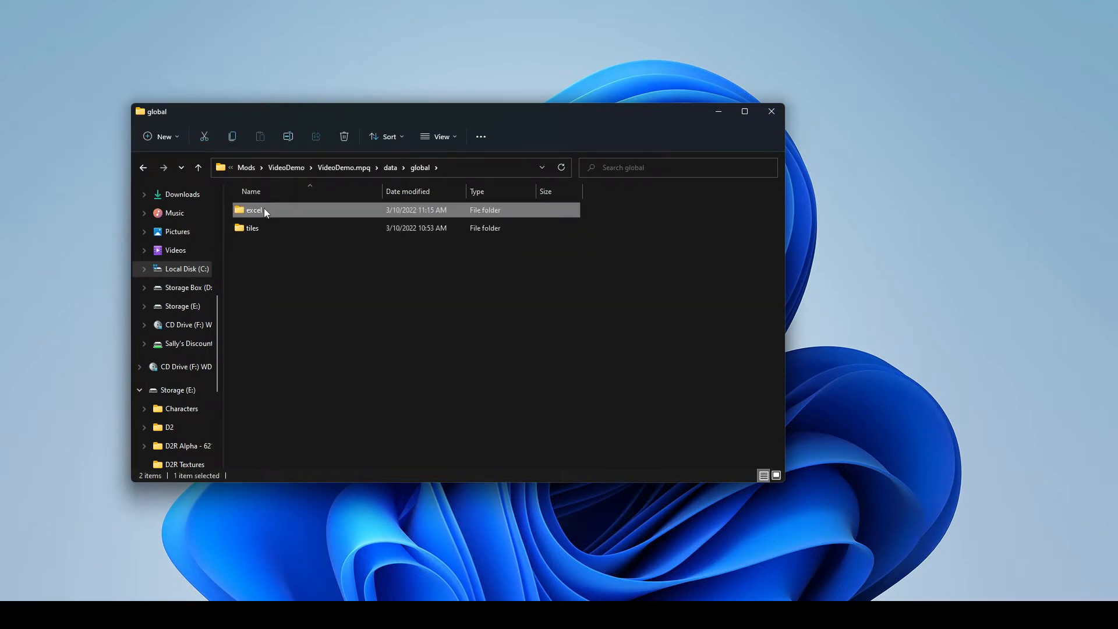
{"action": "double_click", "coordinate": [281, 209]}
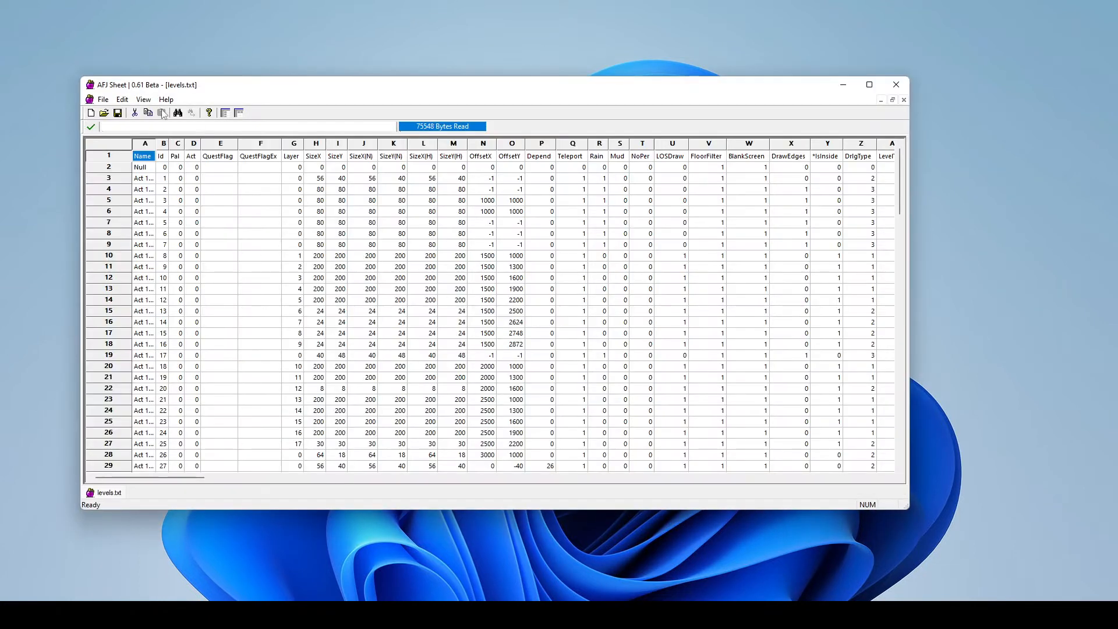
Step: Load lvlmaze.txt, lvlprest.txt and lvlwarp.txt from the excel folder into AFJ Sheet alongside levels.txt
{"action": "left_click", "coordinate": [104, 112]}
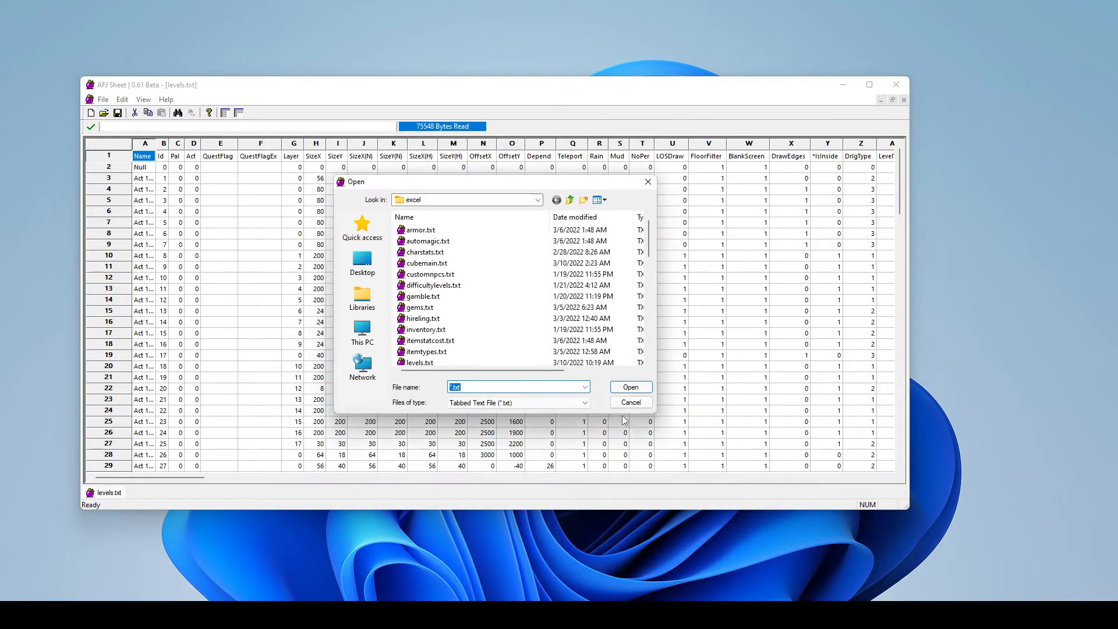
{"action": "left_click", "coordinate": [629, 403]}
{"action": "left_click_drag", "start_coordinate": [308, 85], "coordinate": [625, 97]}
{"action": "left_click_drag", "start_coordinate": [304, 286], "coordinate": [862, 170]}
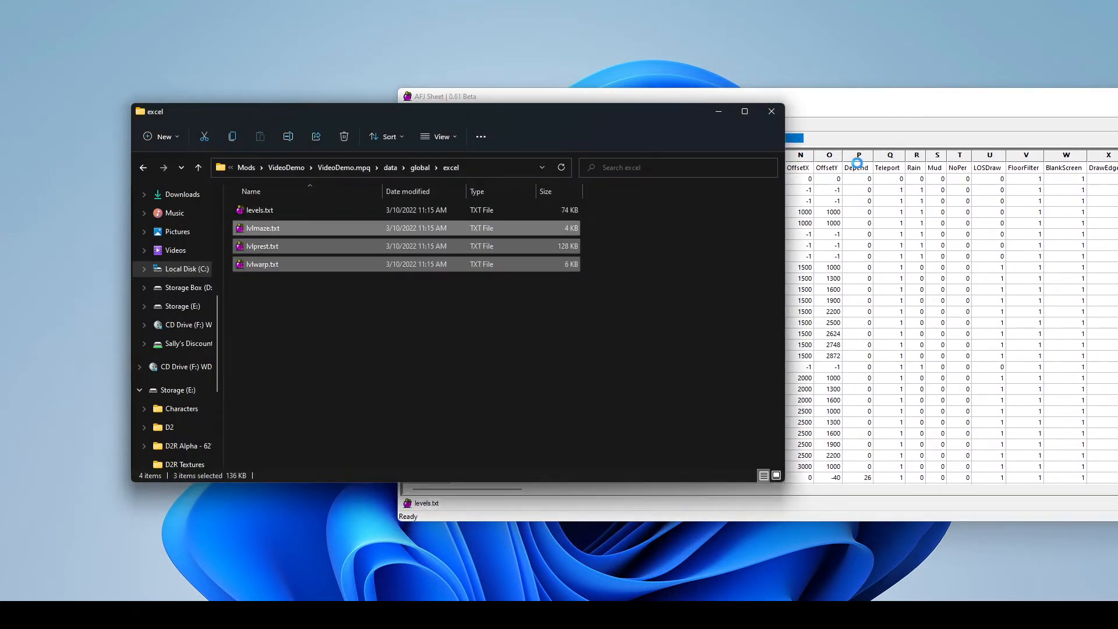
Step: Bring levels.txt to the front and widen its Name column so the full level names fit
{"action": "left_click", "coordinate": [425, 503]}
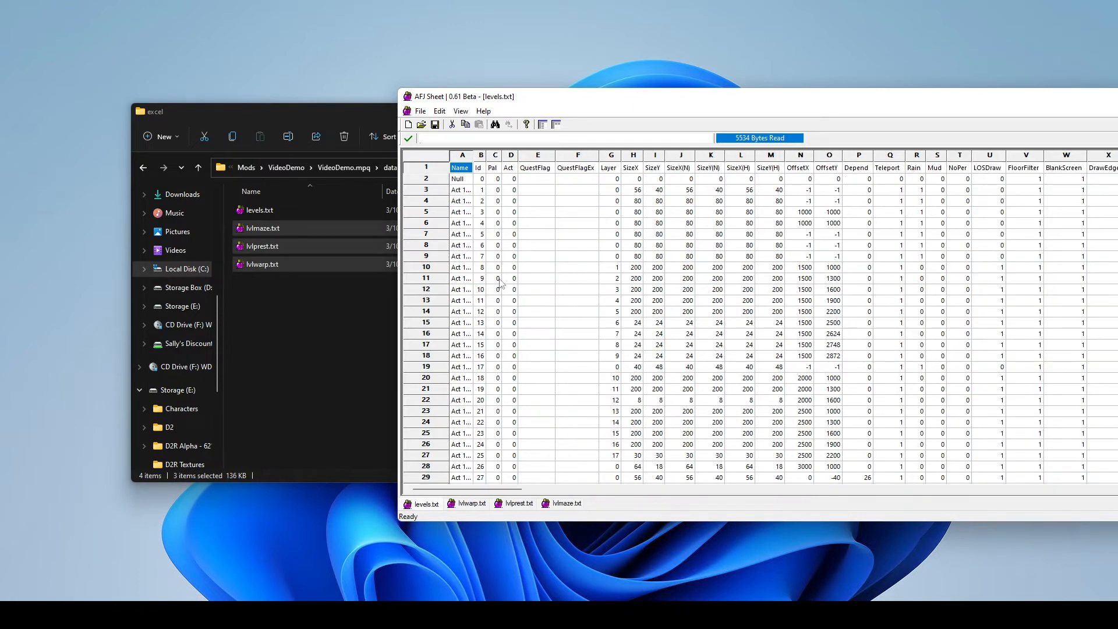
{"action": "left_click_drag", "start_coordinate": [471, 153], "coordinate": [582, 153]}
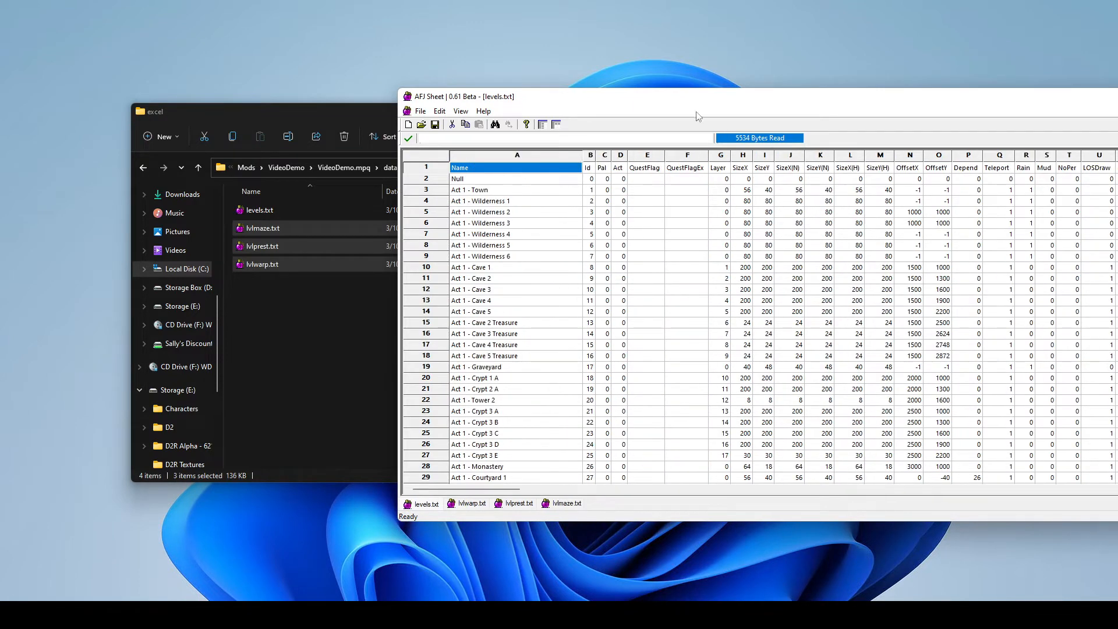
{"action": "left_click_drag", "start_coordinate": [695, 105], "coordinate": [428, 114]}
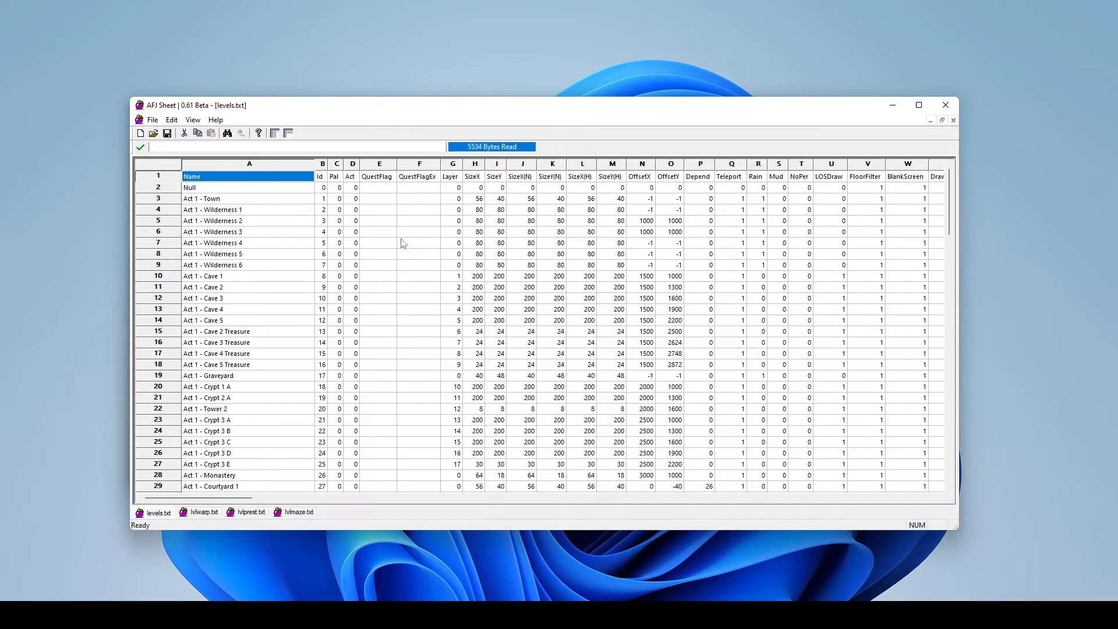
Step: Copy the Act 1 - Cave 2 row and paste it into a new row 140 appended at the end of levels.txt
{"action": "left_click", "coordinate": [146, 290]}
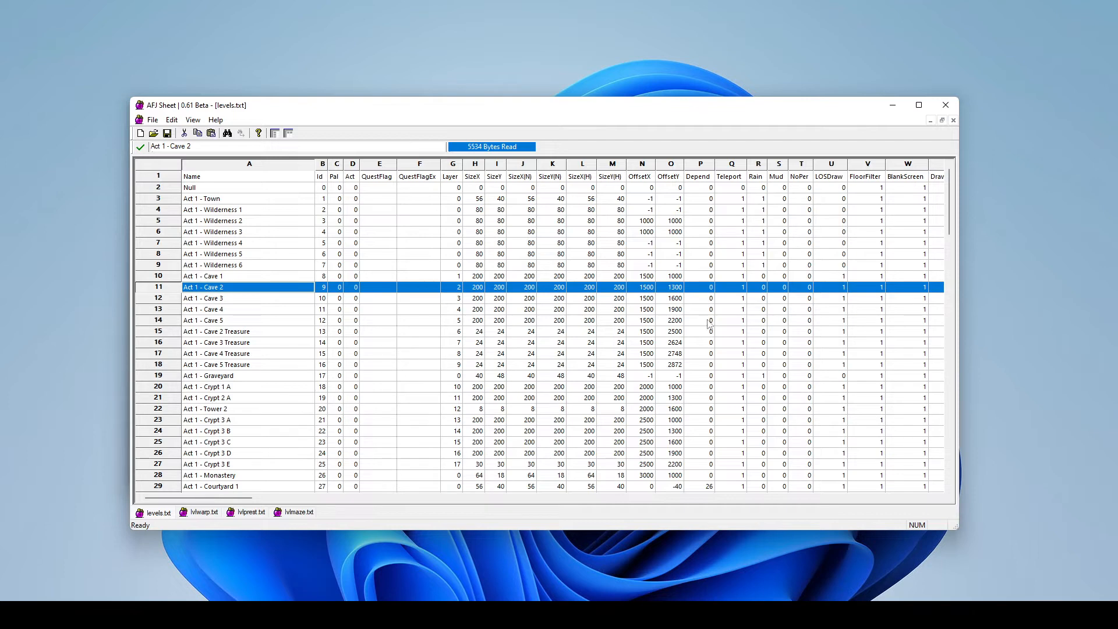
{"action": "left_click_drag", "start_coordinate": [950, 201], "coordinate": [949, 449]}
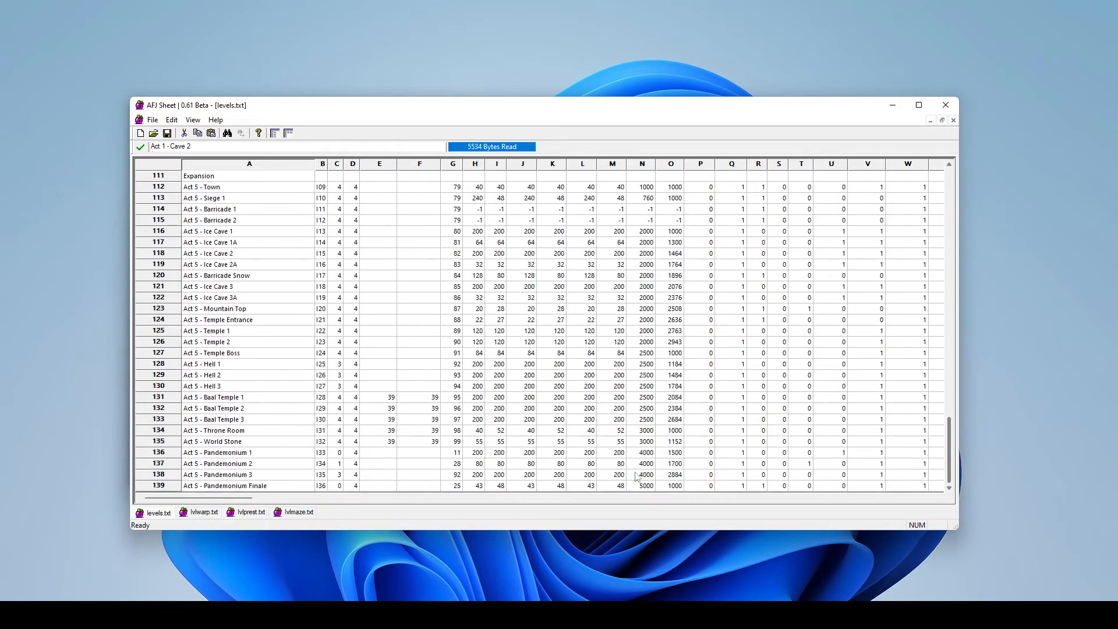
{"action": "left_click", "coordinate": [173, 483]}
{"action": "right_click", "coordinate": [170, 485]}
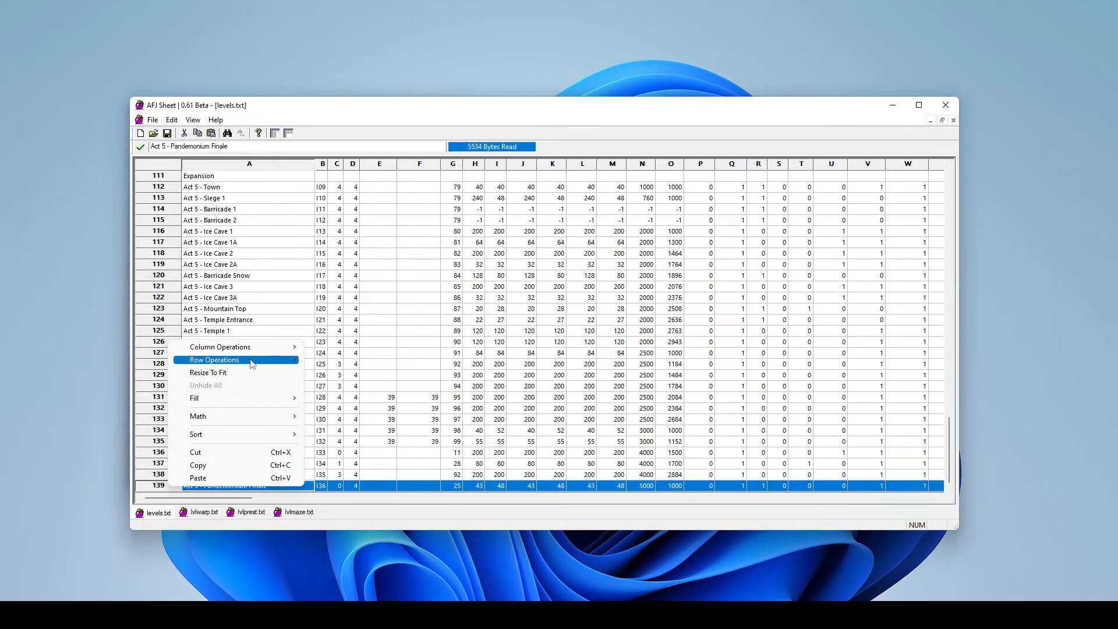
{"action": "mouse_move", "coordinate": [251, 361]}
{"action": "left_click", "coordinate": [331, 361]}
{"action": "left_click", "coordinate": [524, 338]}
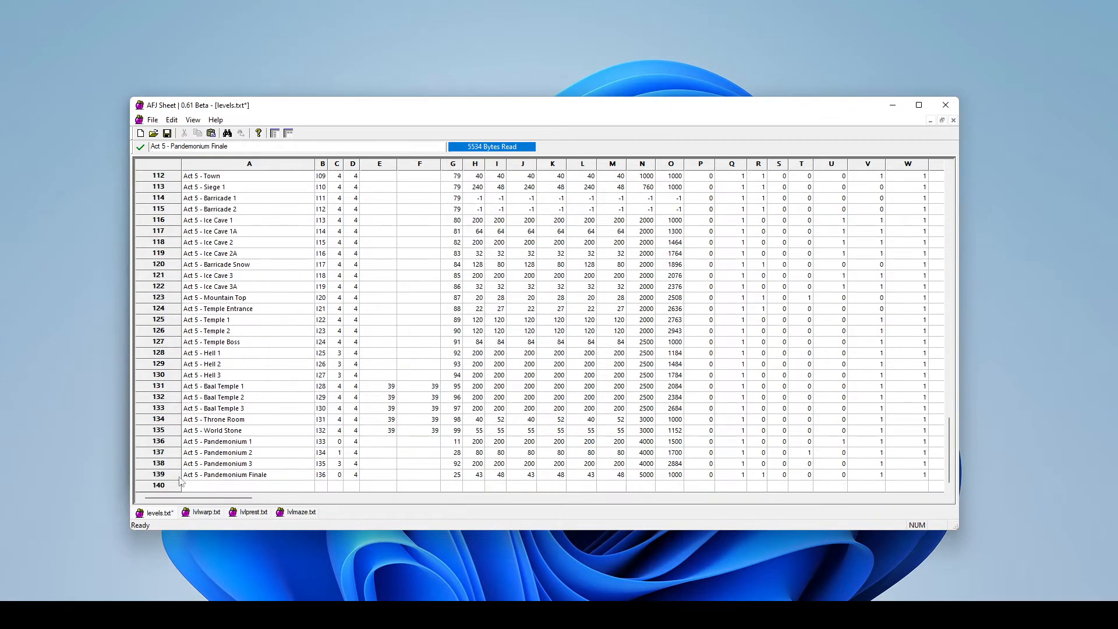
{"action": "key", "text": "ctrl+v"}
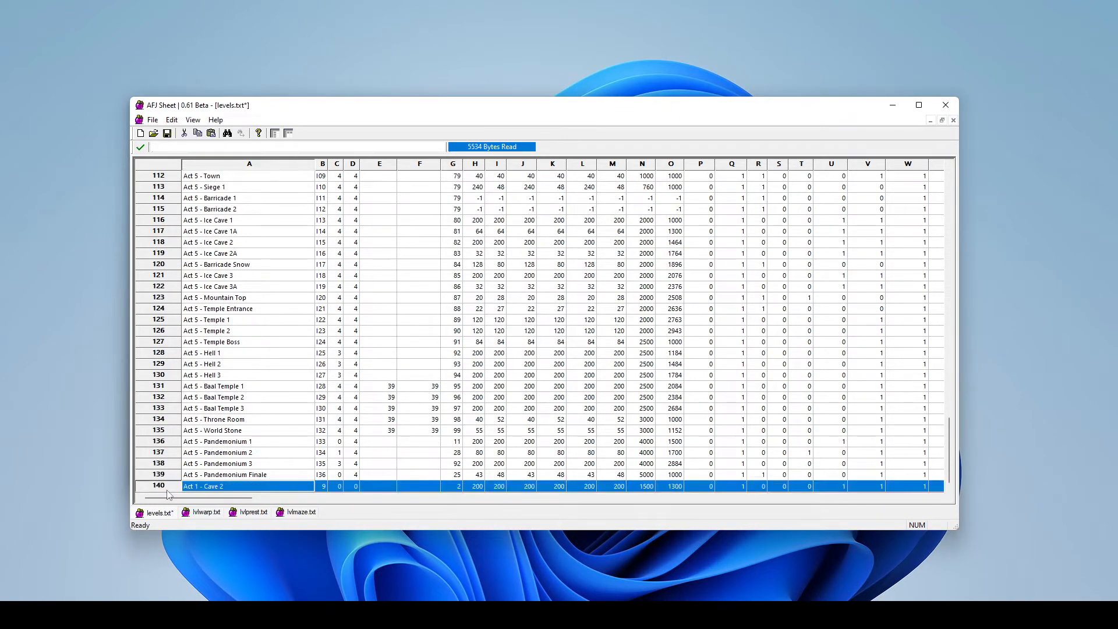
Step: Rename the row 140 entry to Act 1 - Cave 2 New, widen the Id column and set the row's Id to 137
{"action": "double_click", "coordinate": [236, 487]}
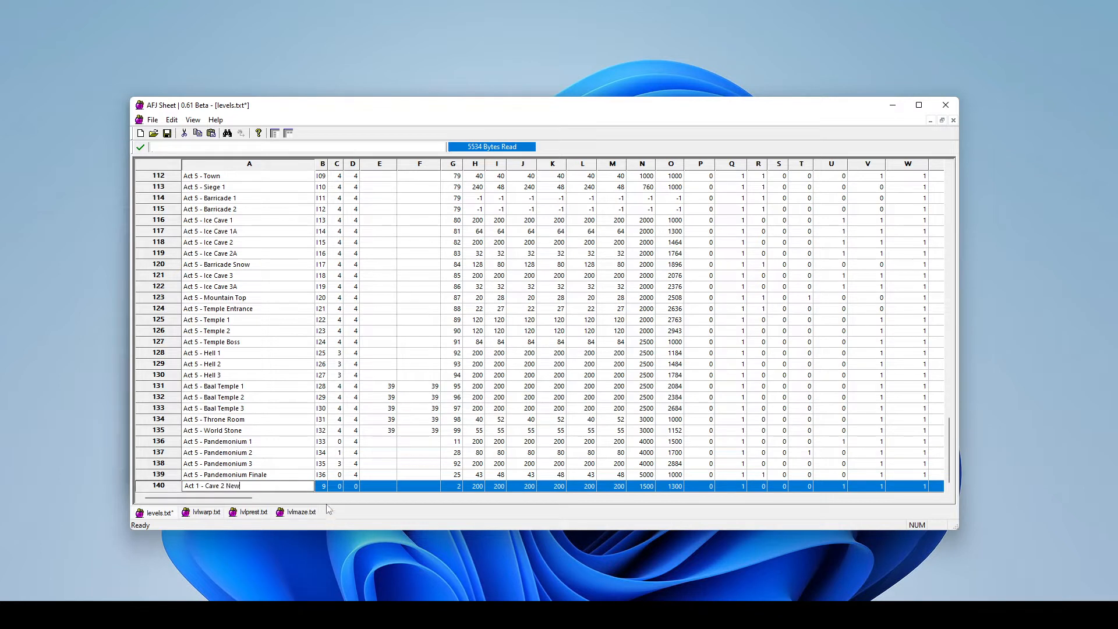
{"action": "left_click", "coordinate": [339, 453]}
{"action": "left_click_drag", "start_coordinate": [327, 161], "coordinate": [341, 162]}
{"action": "left_click", "coordinate": [327, 486]}
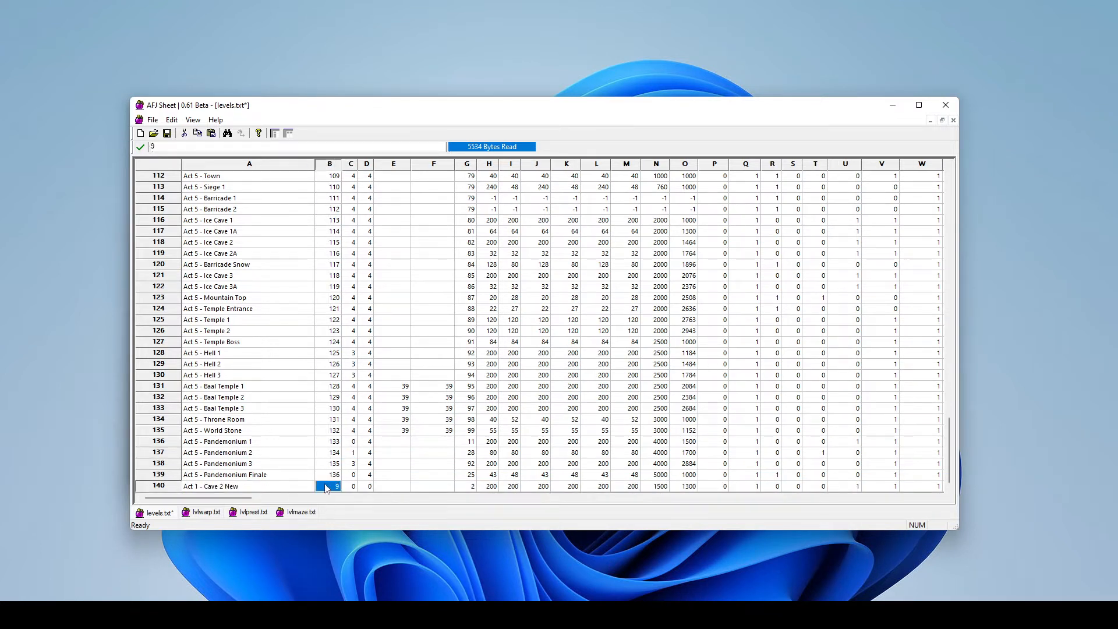
{"action": "type", "text": "137"}
{"action": "left_click", "coordinate": [400, 465]}
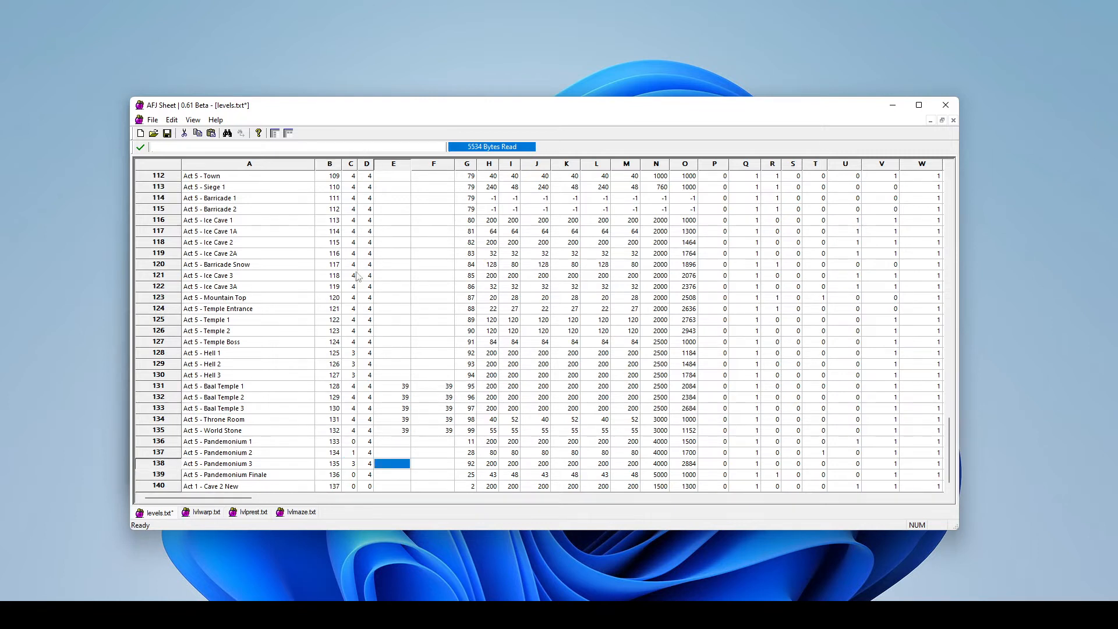
Step: Set the Pal and Act values of the Act 1 - Cave 2 New row to 4
{"action": "left_click", "coordinate": [352, 487]}
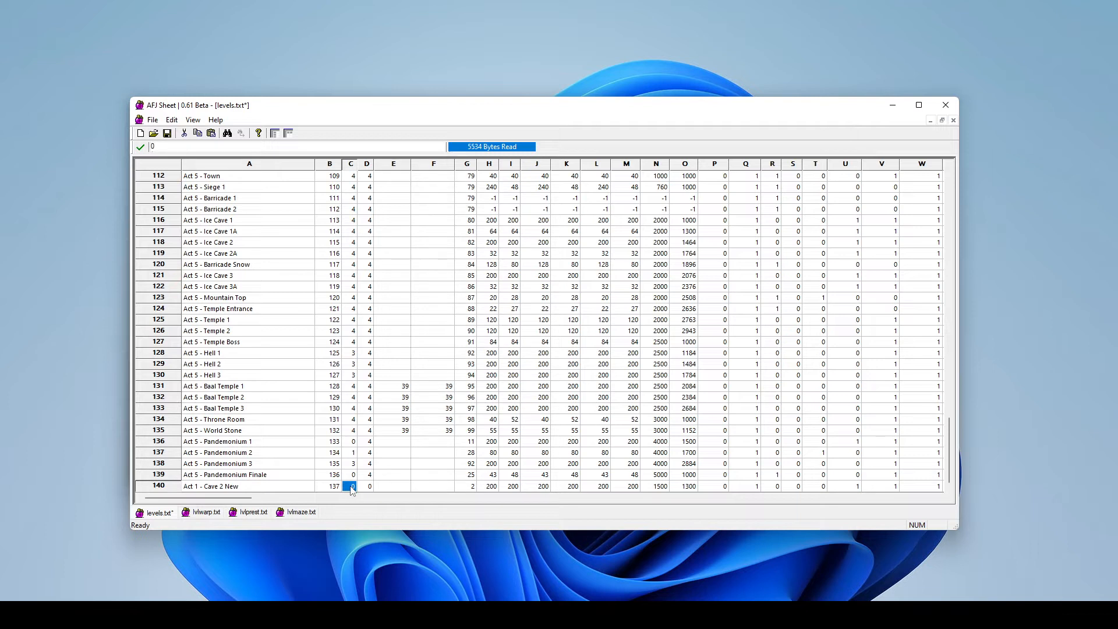
{"action": "type", "text": "4"}
{"action": "left_click", "coordinate": [410, 465]}
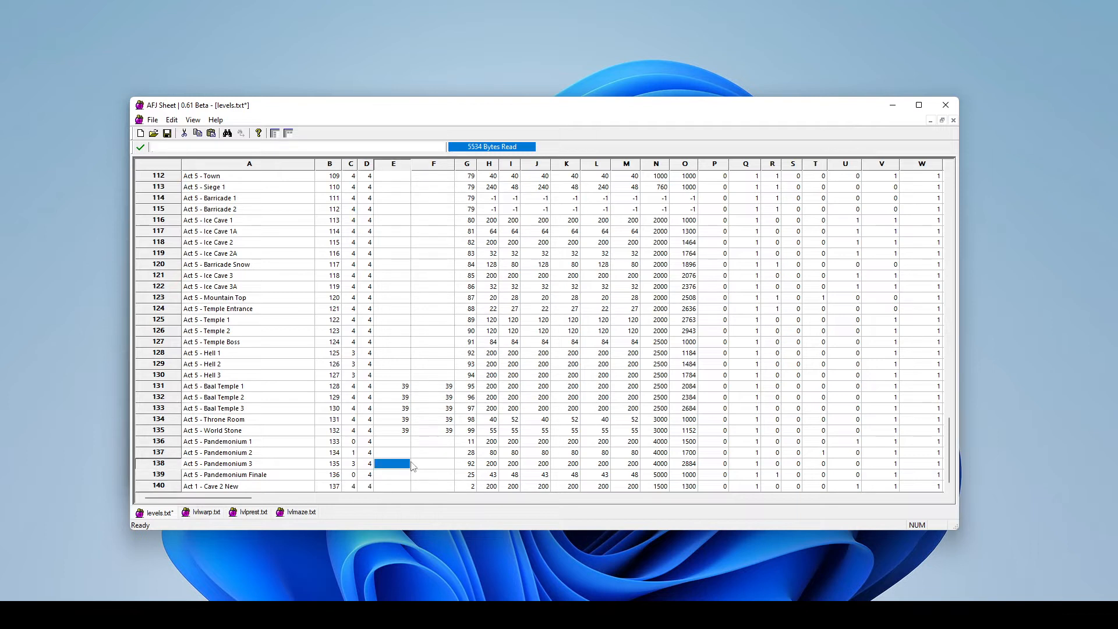
{"action": "left_click", "coordinate": [440, 454]}
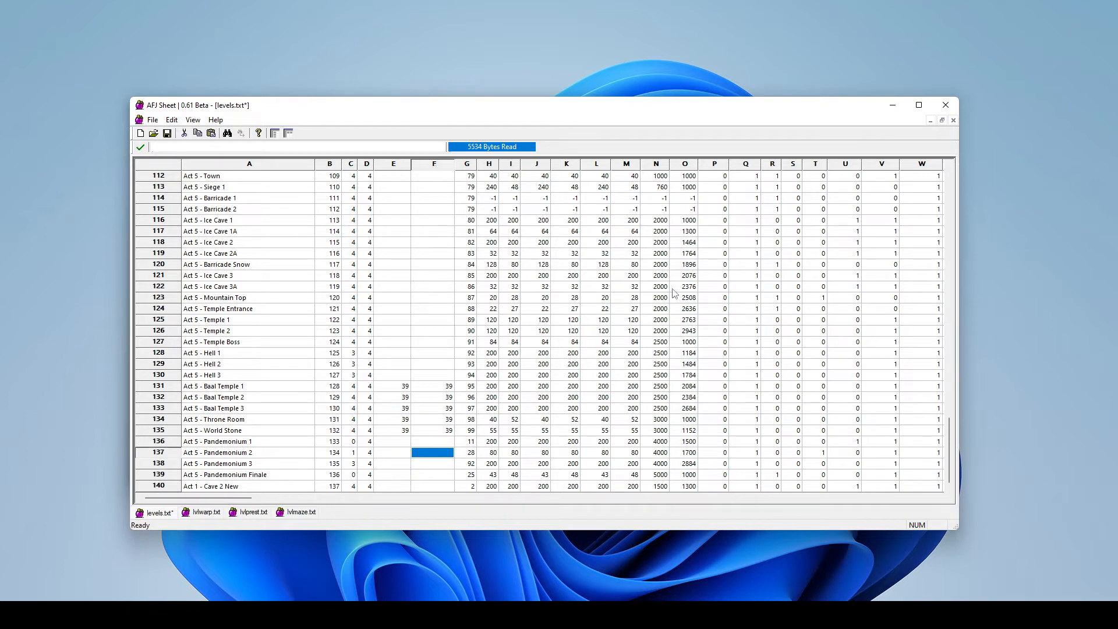
Step: Copy the Act 1 - Tower 2 row and paste it into one new row added at the end of levels.txt
{"action": "left_click_drag", "start_coordinate": [949, 449], "coordinate": [953, 229]}
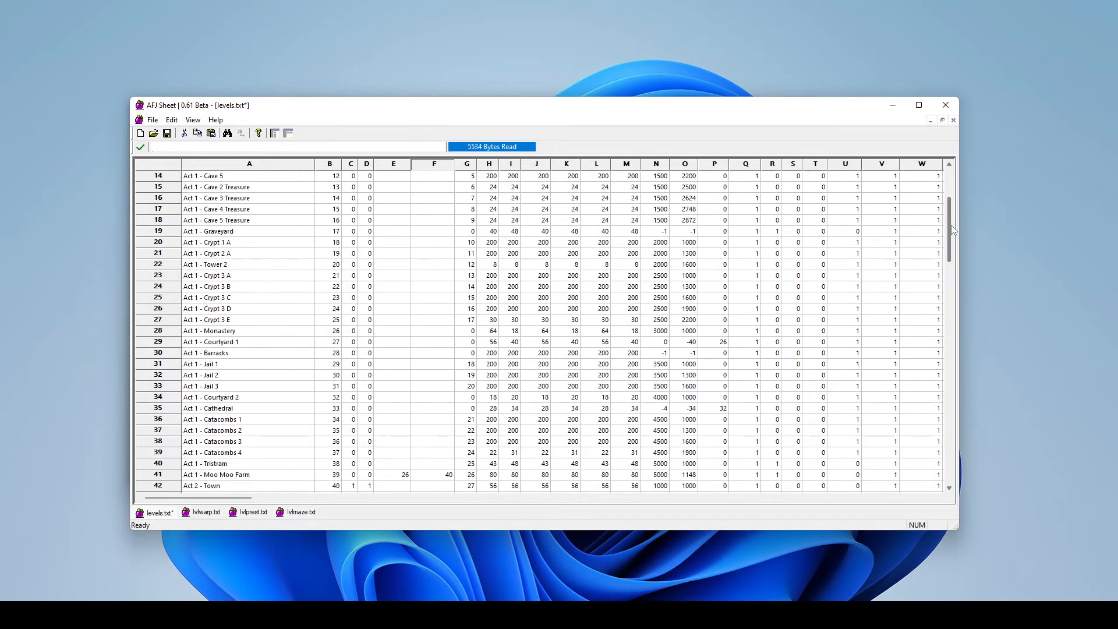
{"action": "left_click", "coordinate": [165, 265]}
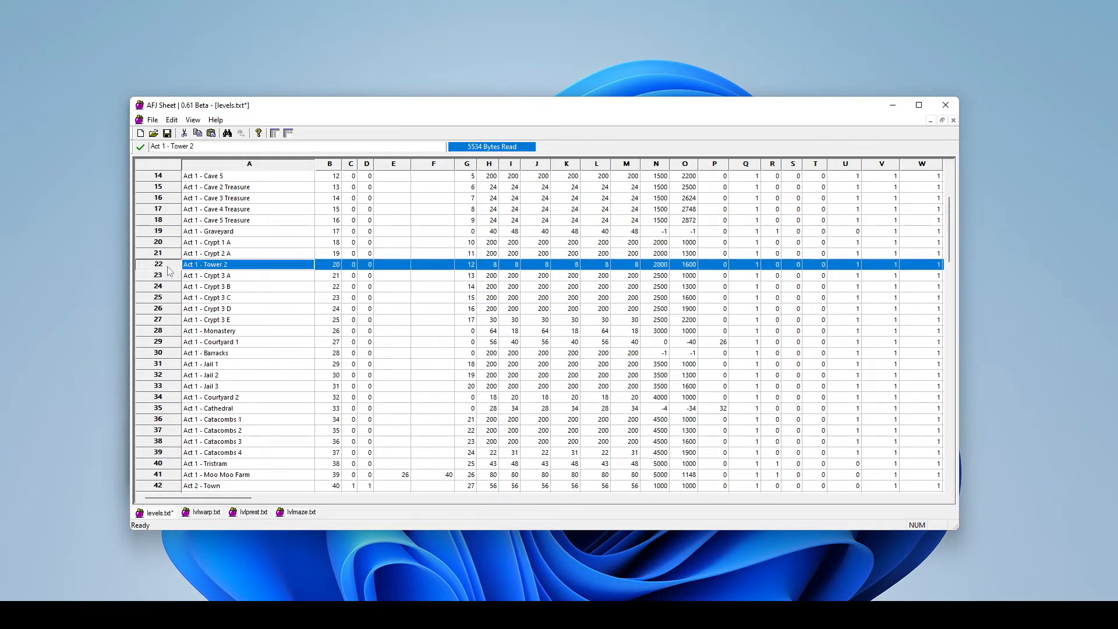
{"action": "scroll", "coordinate": [942, 234], "scroll_direction": "down", "scroll_amount": 20}
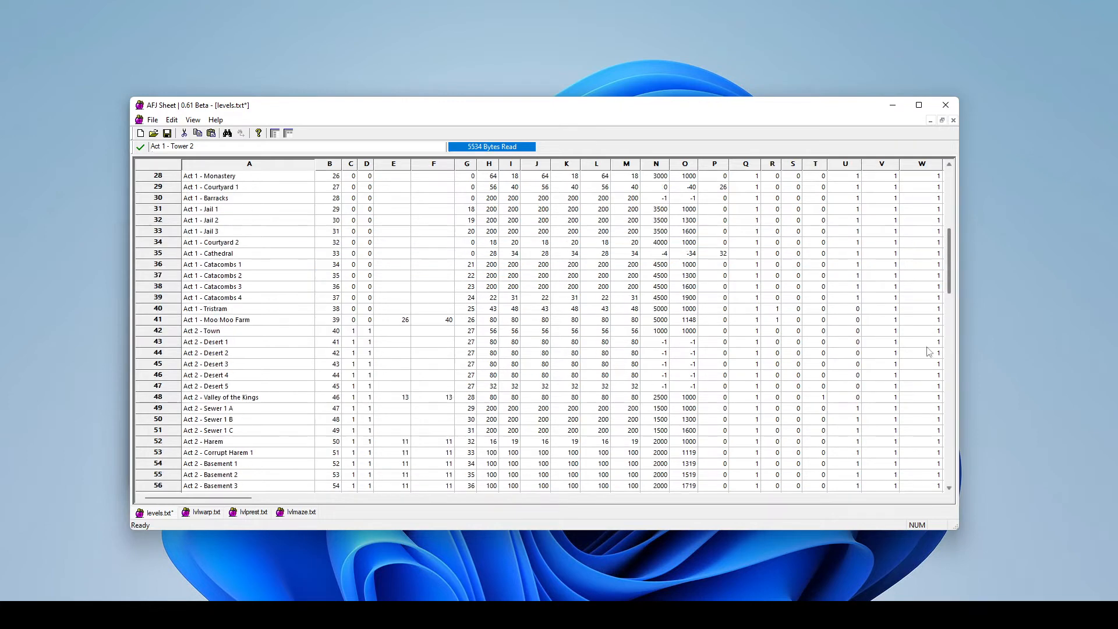
{"action": "left_click", "coordinate": [158, 485]}
{"action": "right_click", "coordinate": [167, 484]}
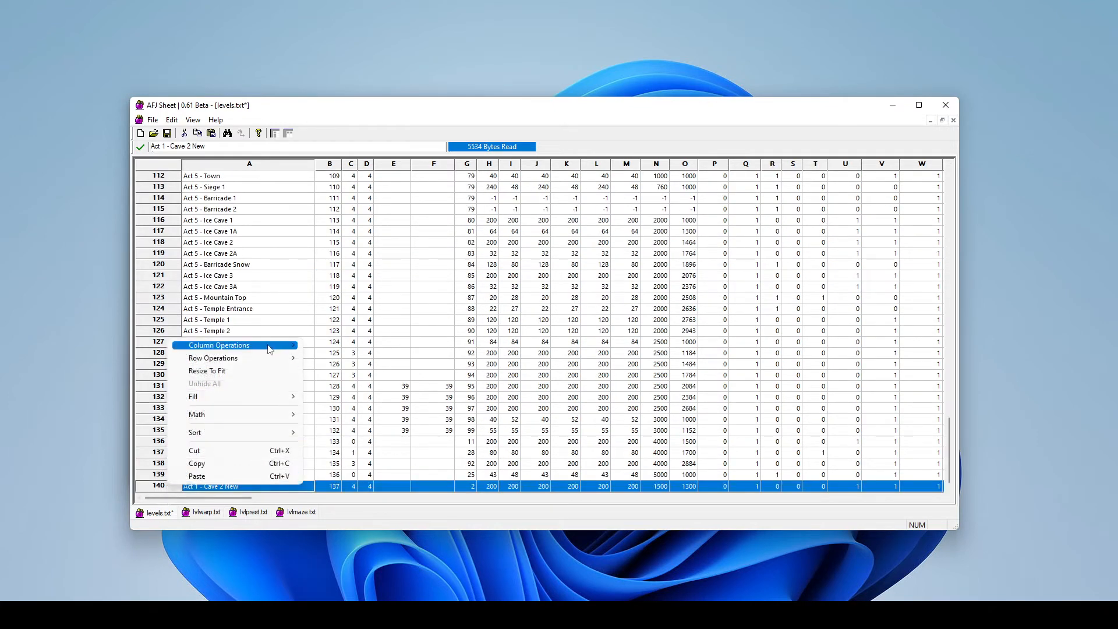
{"action": "mouse_move", "coordinate": [274, 358]}
{"action": "left_click", "coordinate": [325, 359]}
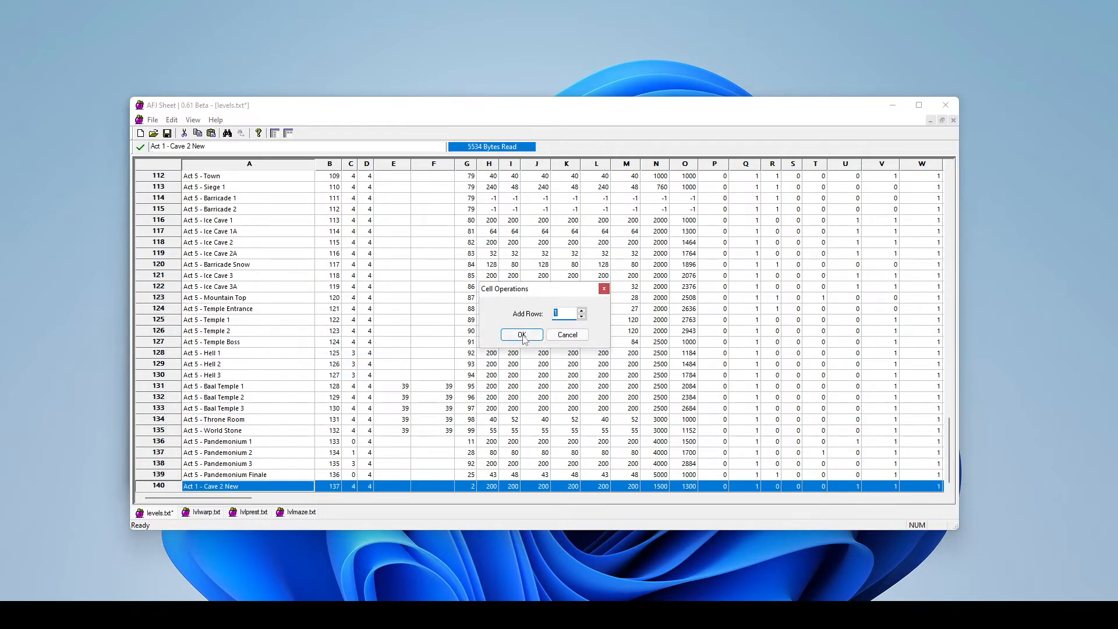
{"action": "left_click", "coordinate": [524, 336]}
{"action": "left_click", "coordinate": [203, 488]}
{"action": "key", "text": "ctrl+v"}
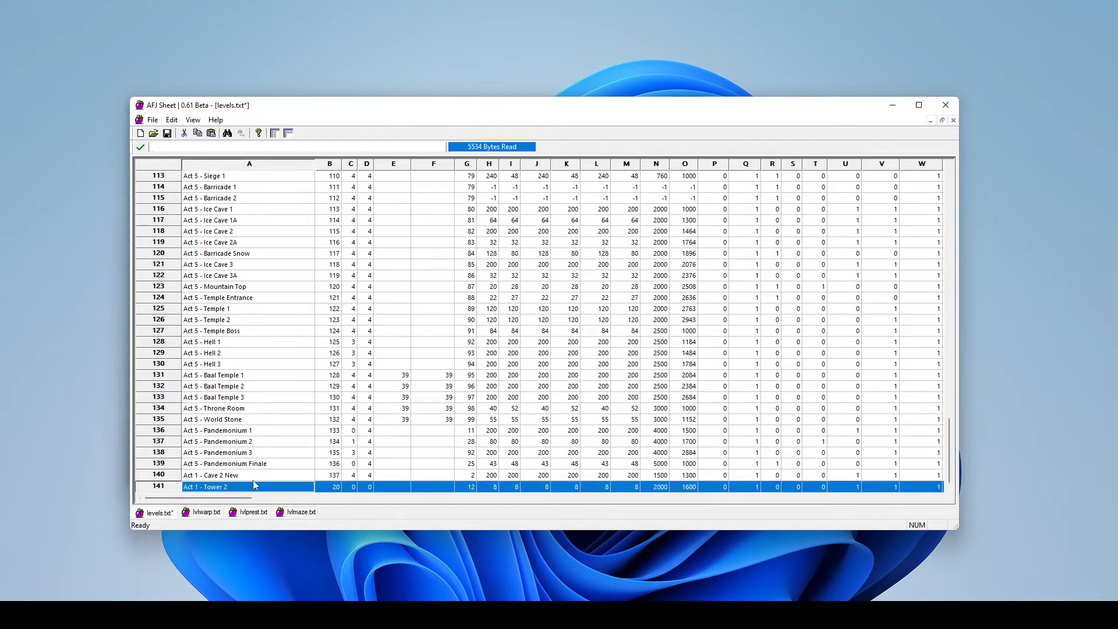
Step: Rename the row 141 entry to Act 1 - Tower 2 New and set its Id to 138
{"action": "left_click", "coordinate": [250, 493]}
{"action": "double_click", "coordinate": [250, 489]}
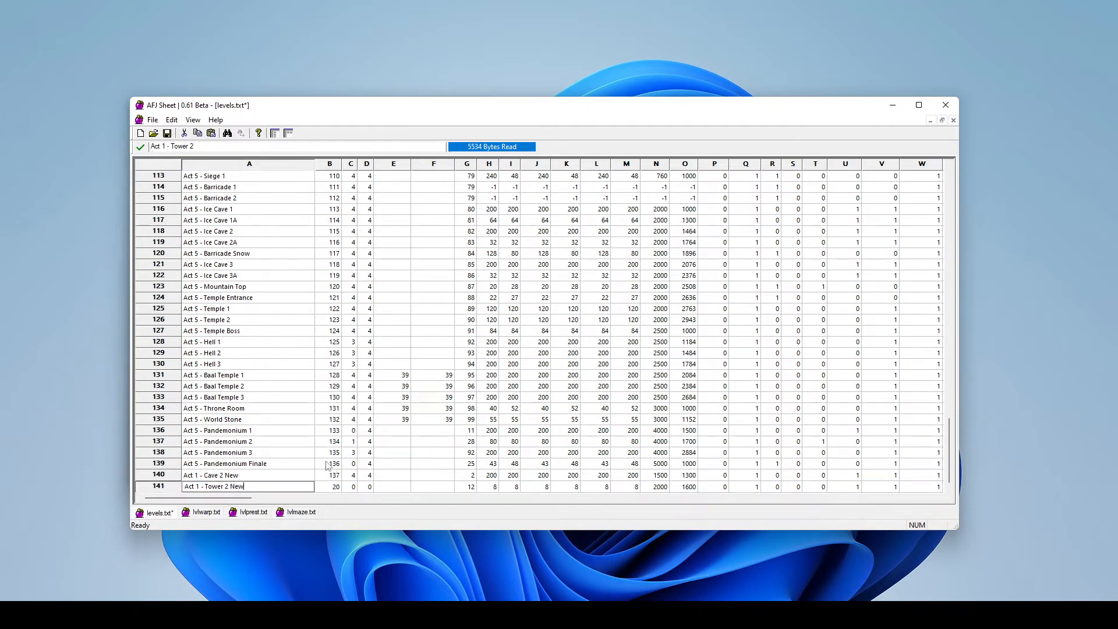
{"action": "left_click", "coordinate": [332, 488]}
{"action": "type", "text": "13"}
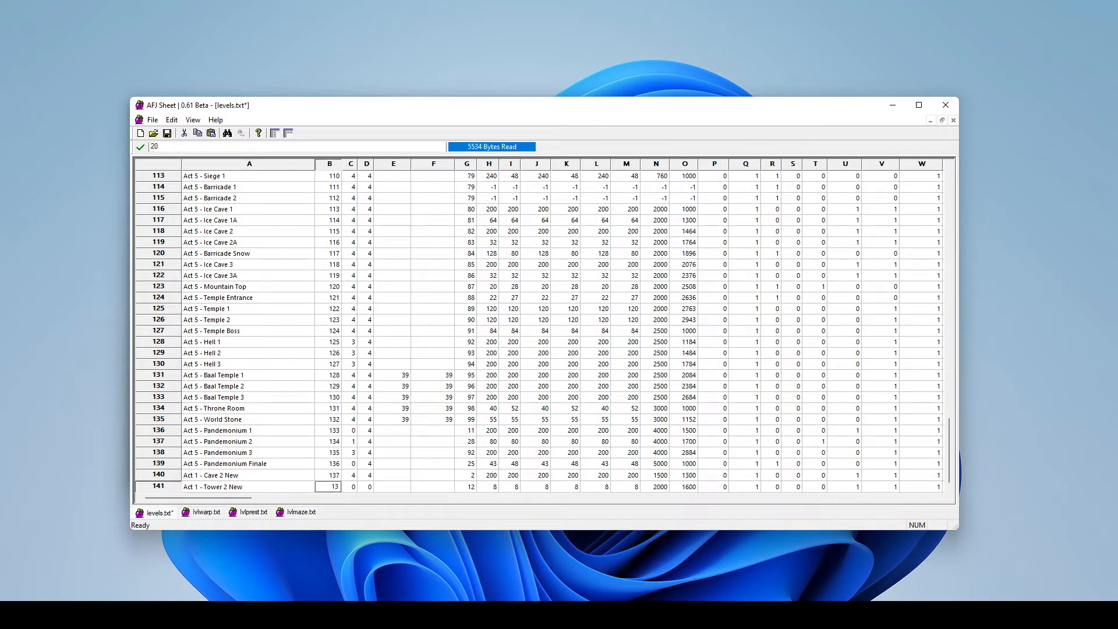
{"action": "type", "text": "8"}
{"action": "left_click", "coordinate": [414, 464]}
Step: Set the Pal and Act values of the Act 1 - Tower 2 New row to 4
{"action": "double_click", "coordinate": [352, 477]}
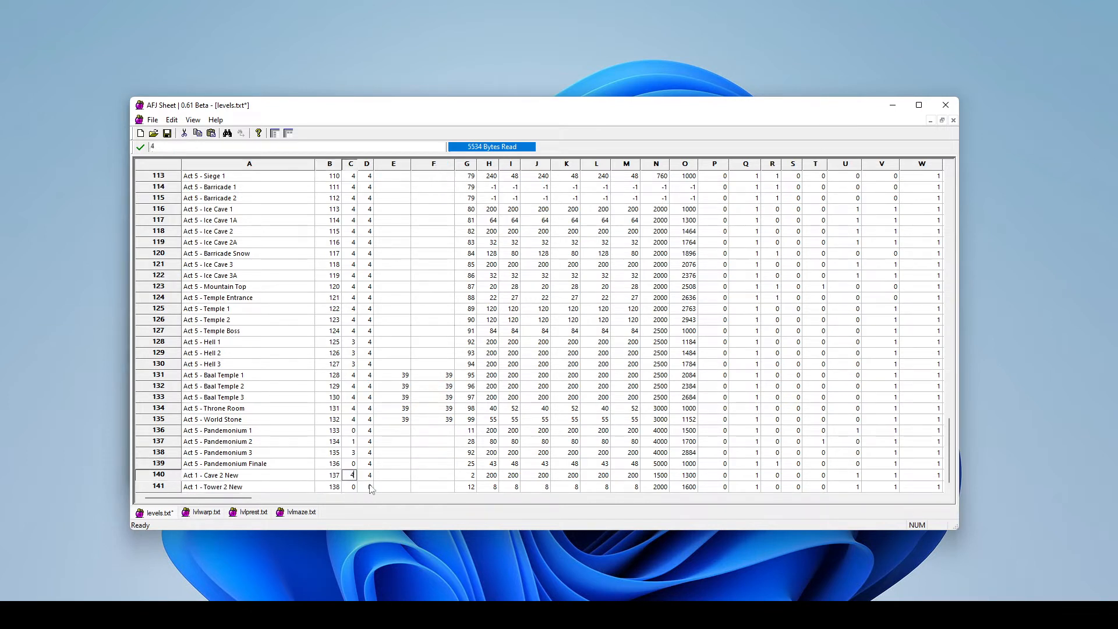
{"action": "left_click", "coordinate": [351, 487]}
{"action": "type", "text": "4"}
{"action": "left_click", "coordinate": [368, 487]}
{"action": "type", "text": "4"}
{"action": "left_click", "coordinate": [432, 464]}
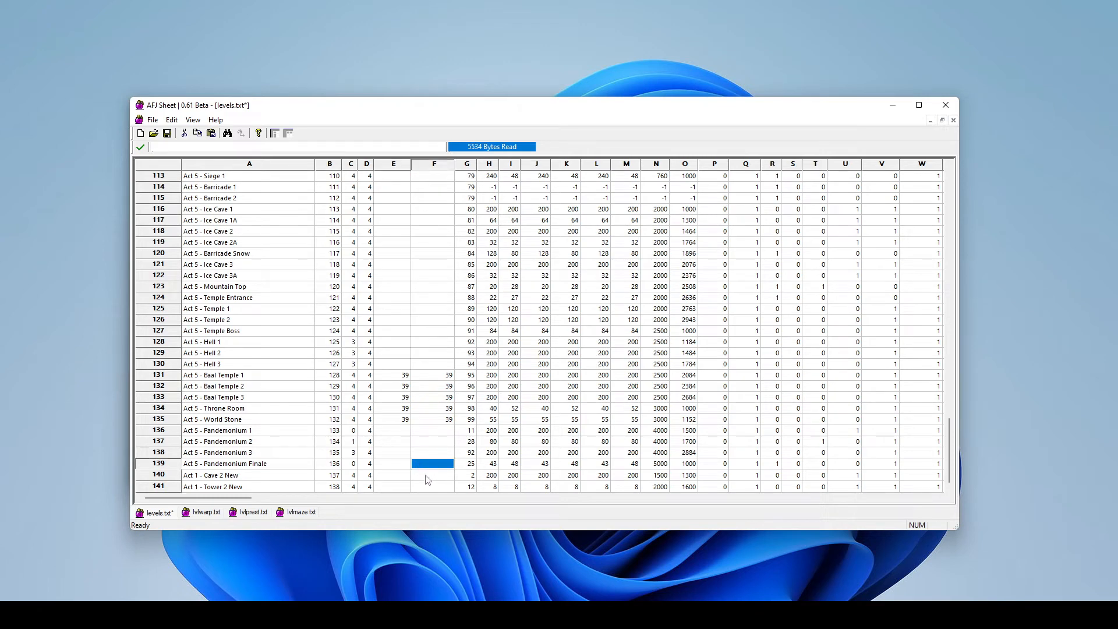
Step: Freeze the header row of levels.txt so the column names stay in view
{"action": "mouse_move", "coordinate": [212, 499]}
{"action": "left_mouse_down"}
{"action": "mouse_move", "coordinate": [252, 502]}
{"action": "mouse_move", "coordinate": [213, 508]}
{"action": "left_mouse_up"}
{"action": "left_click", "coordinate": [471, 441]}
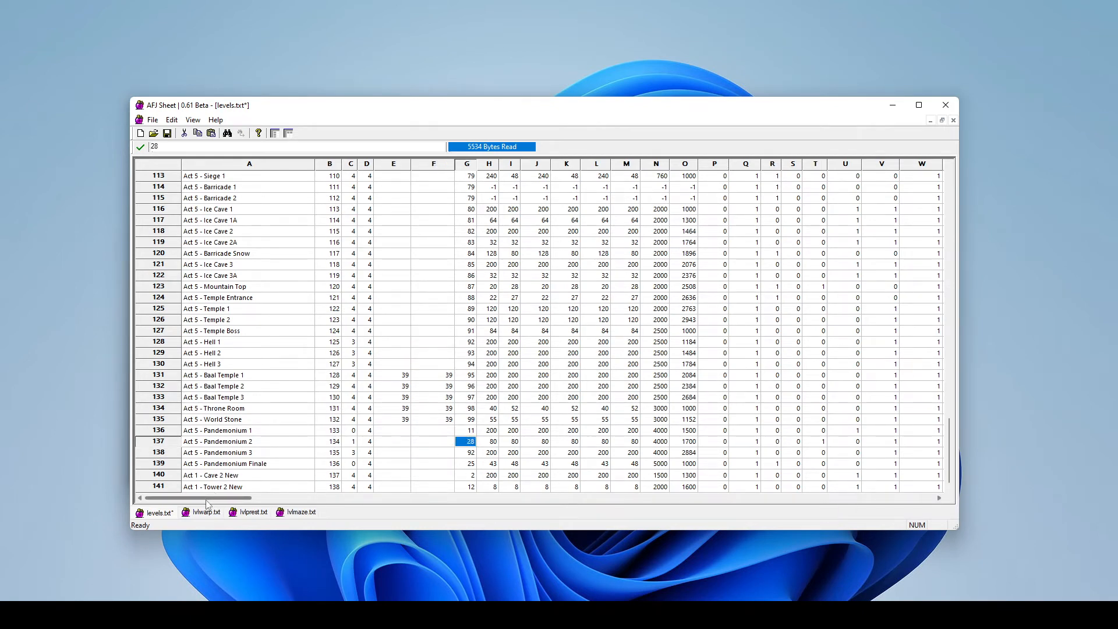
{"action": "left_click_drag", "start_coordinate": [205, 500], "coordinate": [273, 499]}
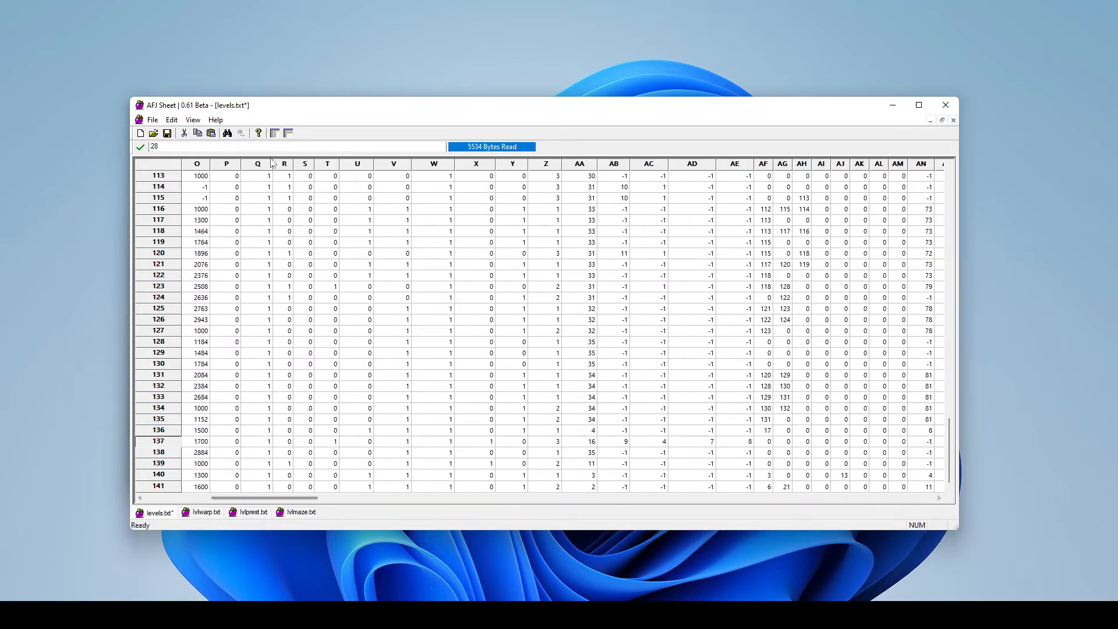
{"action": "left_click", "coordinate": [288, 134]}
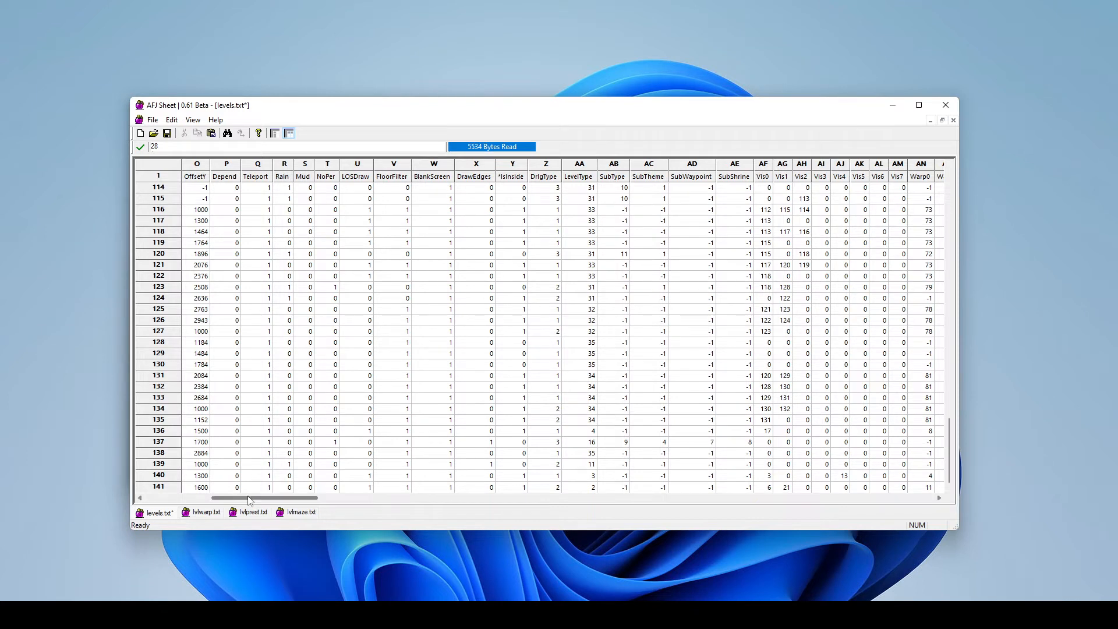
Step: Examine the LevelType and DrlgType columns, checking the DrlgType values of the new Cave 2 and Tower 2 rows
{"action": "left_click_drag", "start_coordinate": [248, 503], "coordinate": [256, 501]}
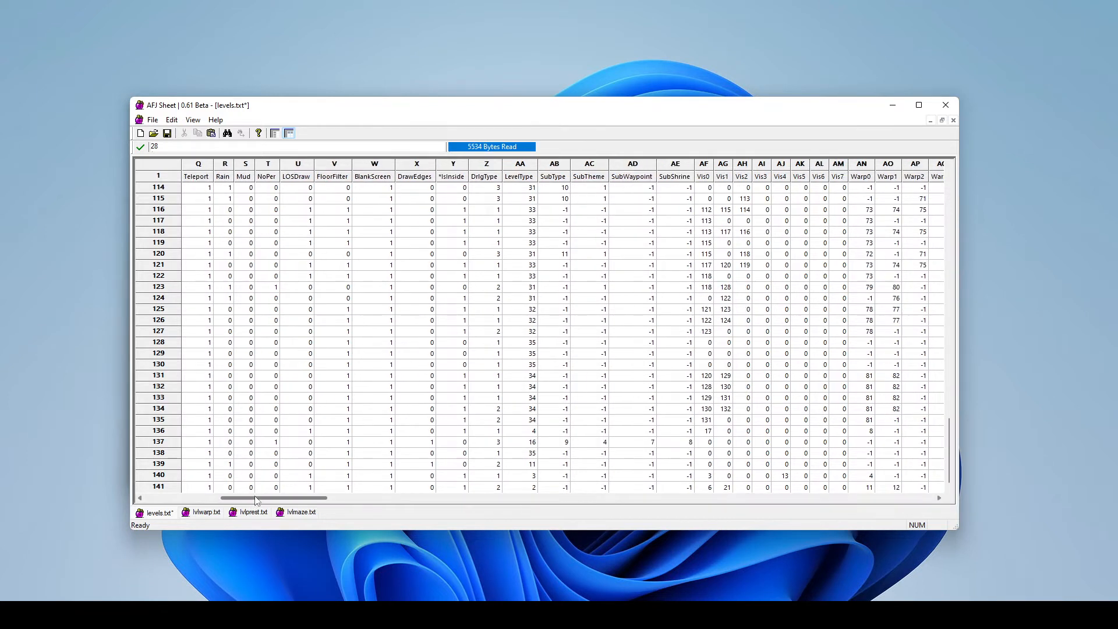
{"action": "left_click_drag", "start_coordinate": [256, 501], "coordinate": [280, 501]}
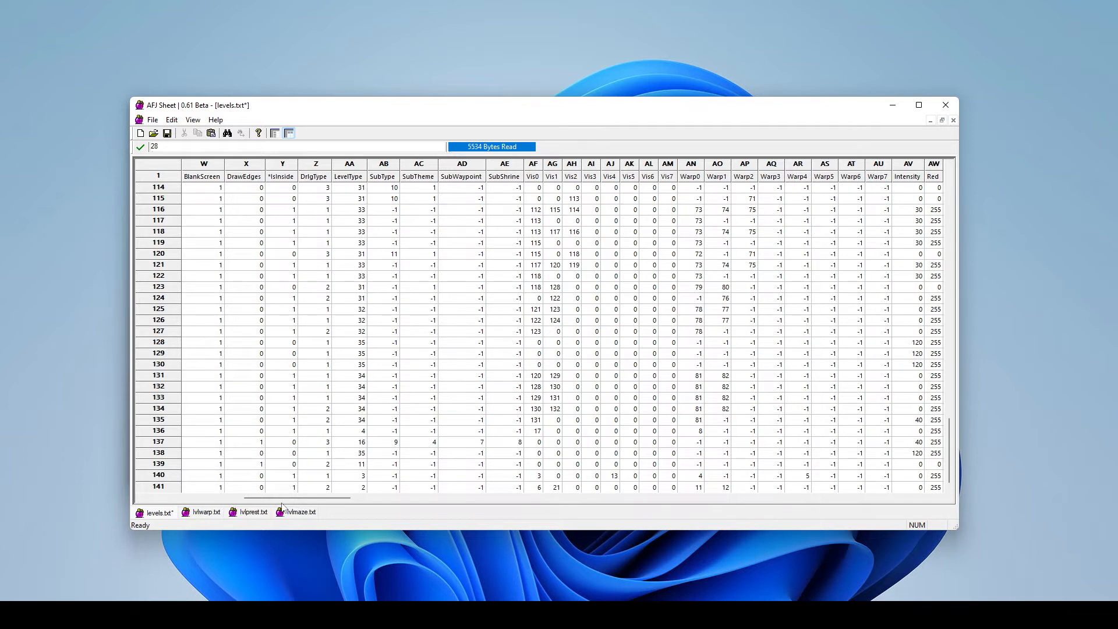
{"action": "left_click", "coordinate": [349, 165]}
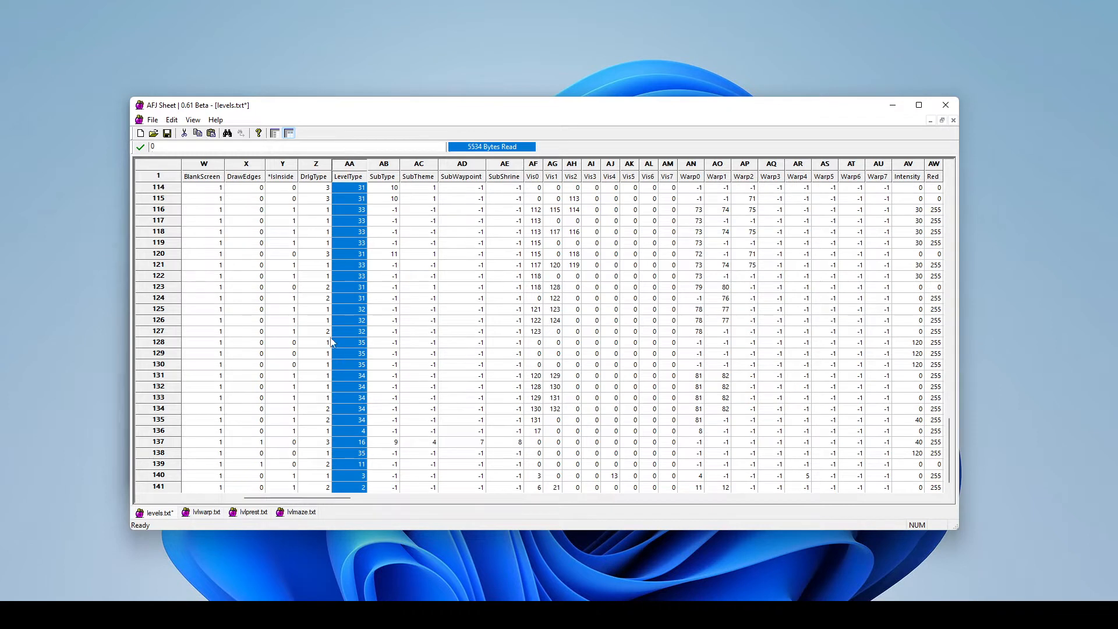
{"action": "left_click", "coordinate": [314, 178]}
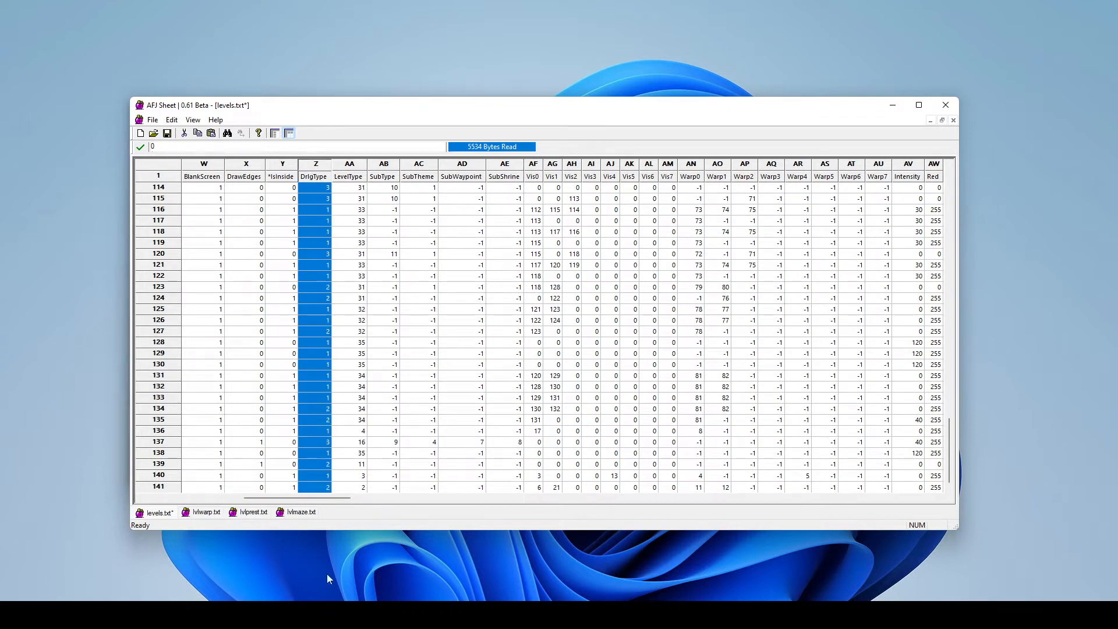
{"action": "left_click", "coordinate": [314, 475]}
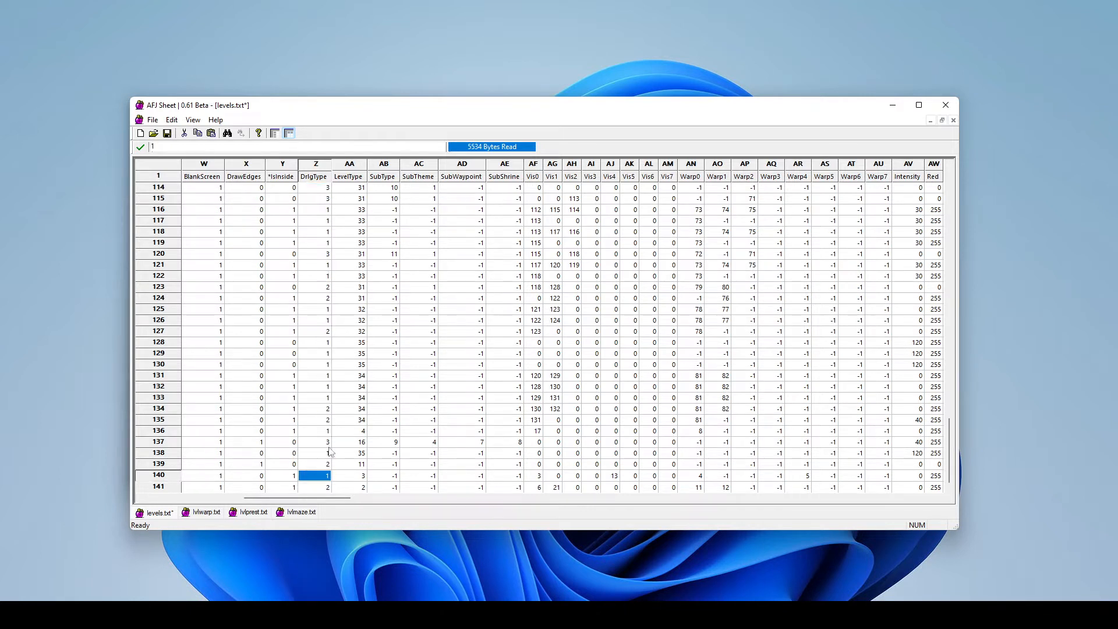
{"action": "left_click", "coordinate": [317, 488]}
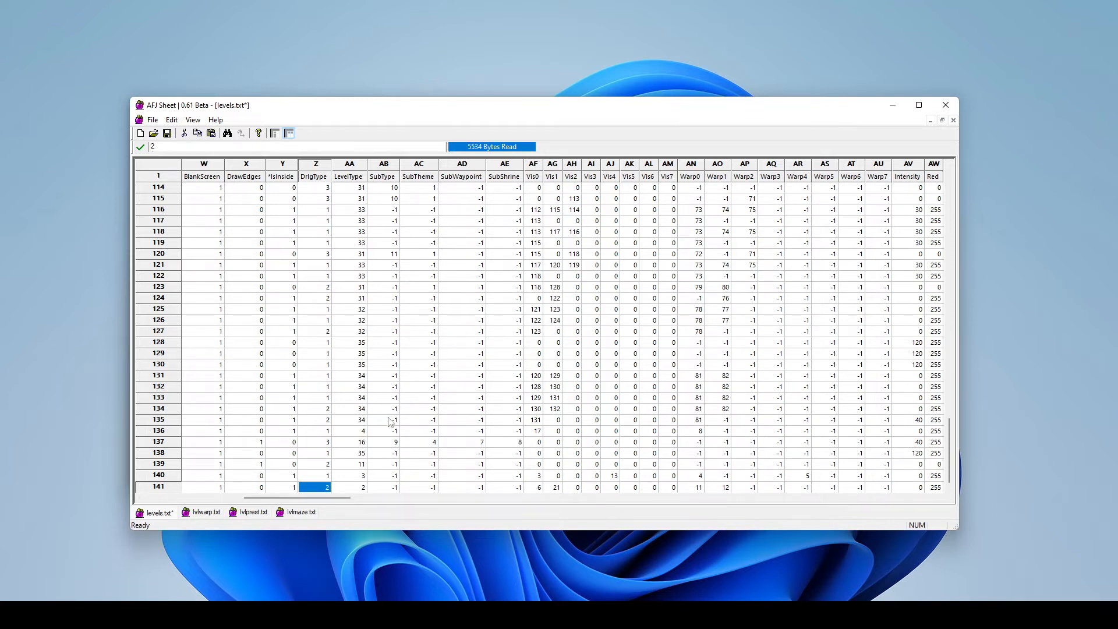
Step: Examine the Vis0 to Vis7 and Warp0 to Warp7 columns that define the connections between levels
{"action": "left_click_drag", "start_coordinate": [319, 499], "coordinate": [362, 499]}
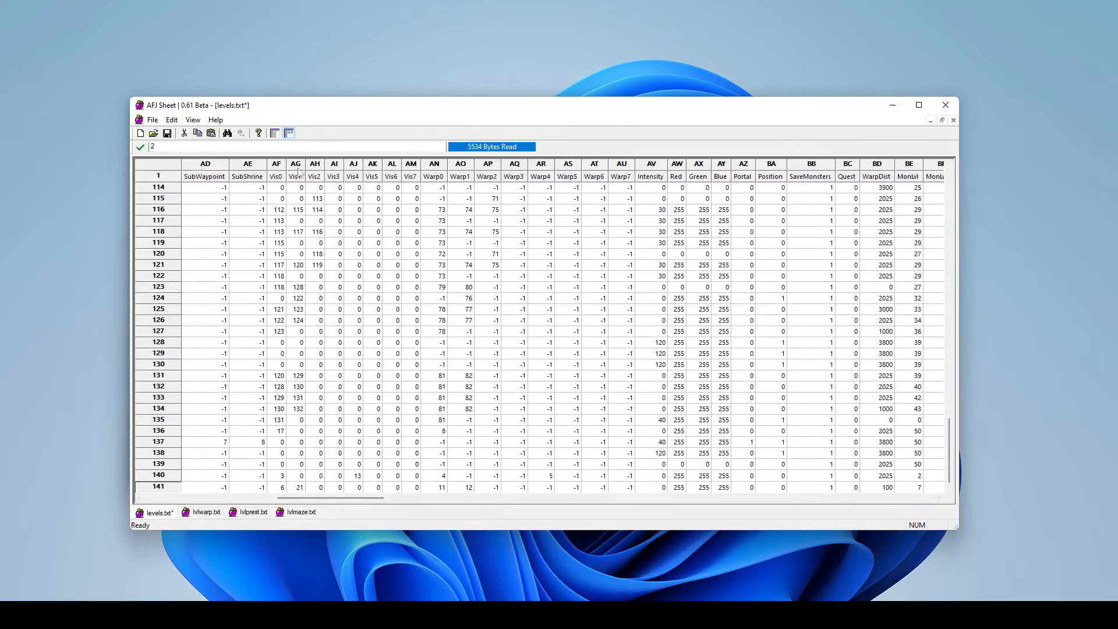
{"action": "left_click", "coordinate": [274, 165]}
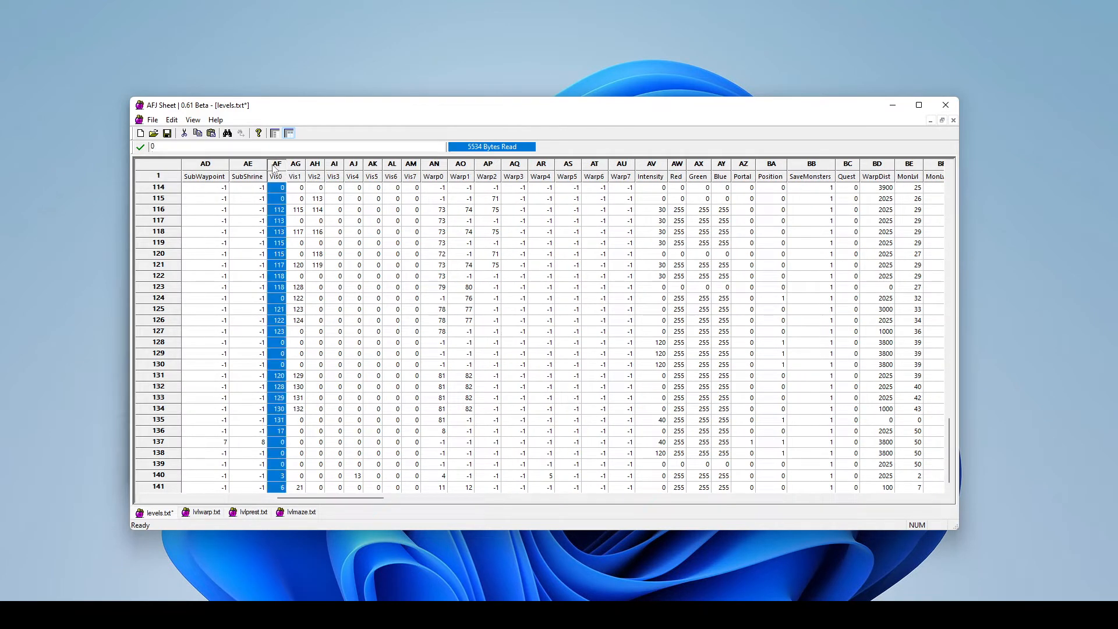
{"action": "left_click", "coordinate": [411, 165], "text": "shift"}
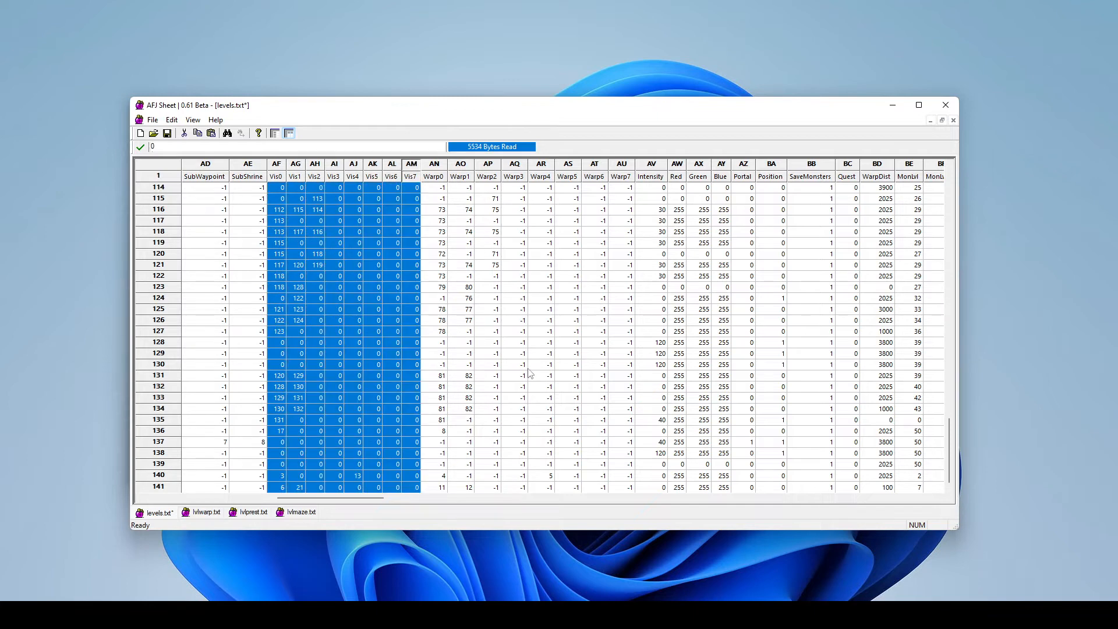
{"action": "left_click", "coordinate": [435, 165]}
{"action": "left_click", "coordinate": [620, 166], "text": "shift"}
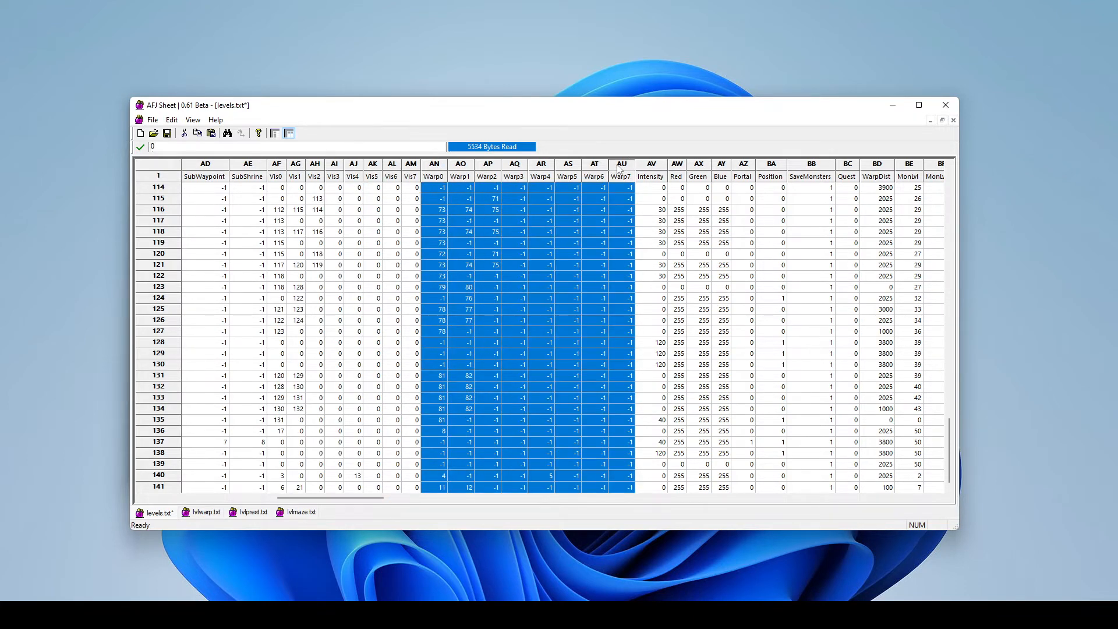
{"action": "left_click_drag", "start_coordinate": [345, 499], "coordinate": [205, 516]}
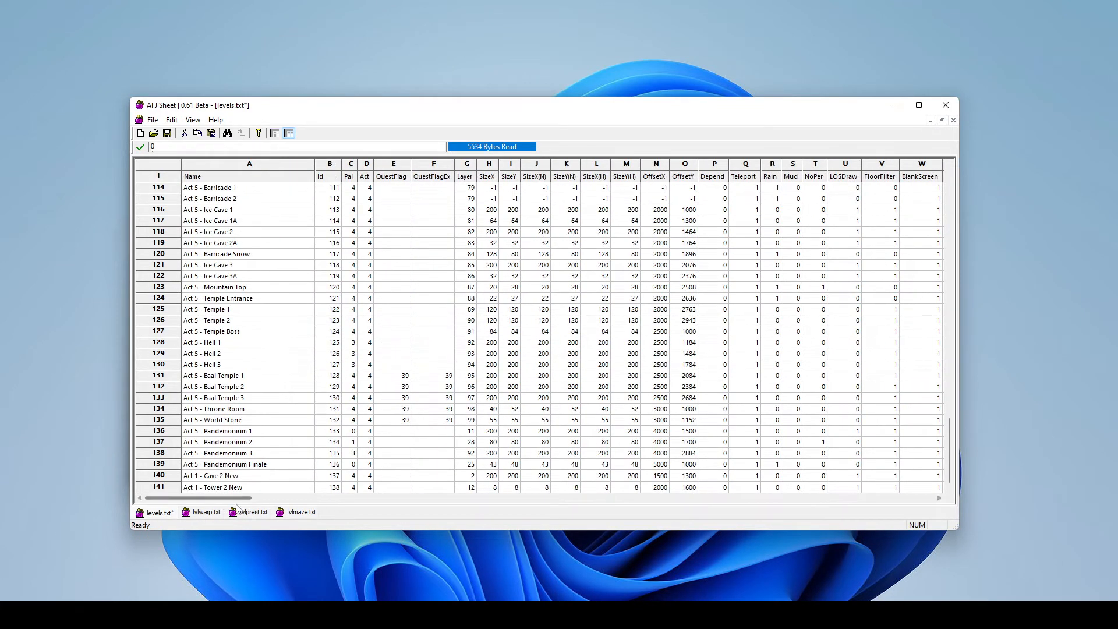
{"action": "left_click_drag", "start_coordinate": [216, 505], "coordinate": [235, 502]}
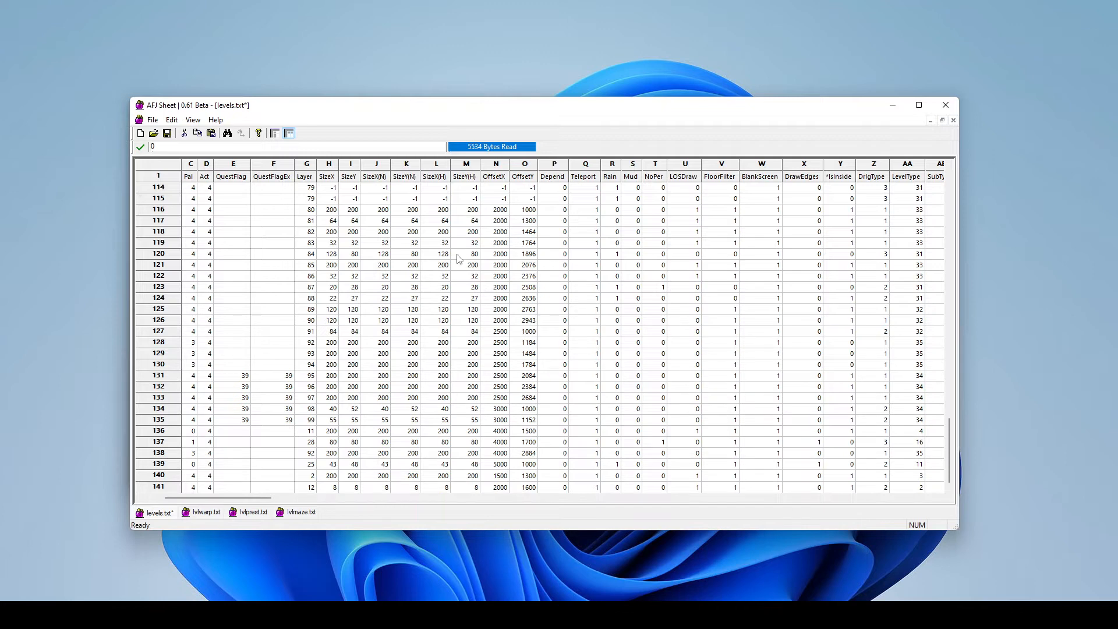
{"action": "left_click_drag", "start_coordinate": [258, 500], "coordinate": [379, 503]}
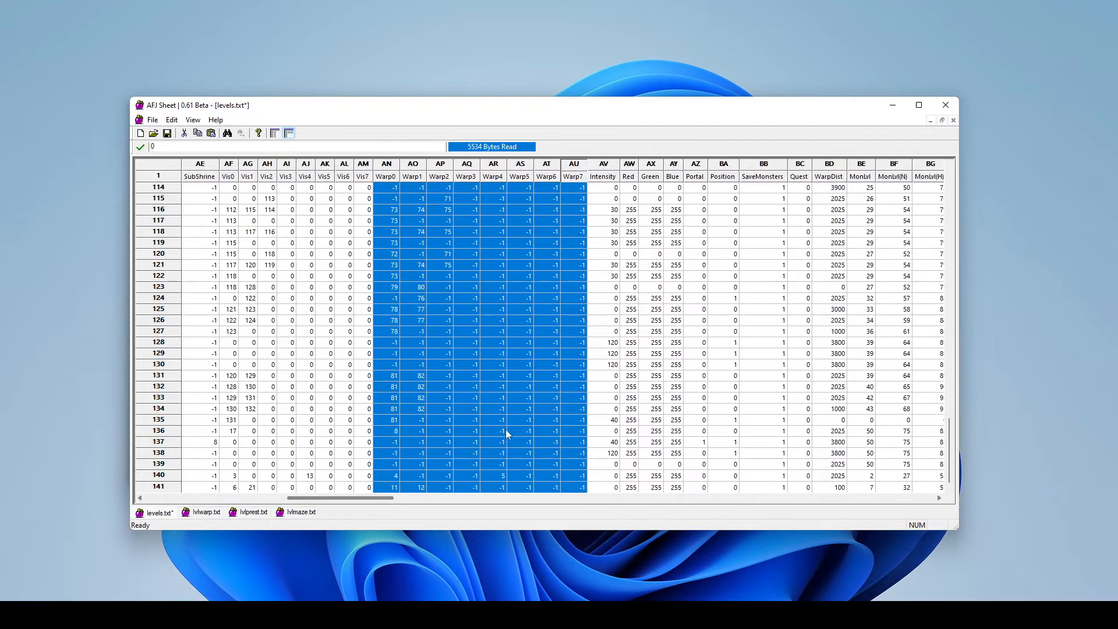
{"action": "left_click", "coordinate": [510, 422]}
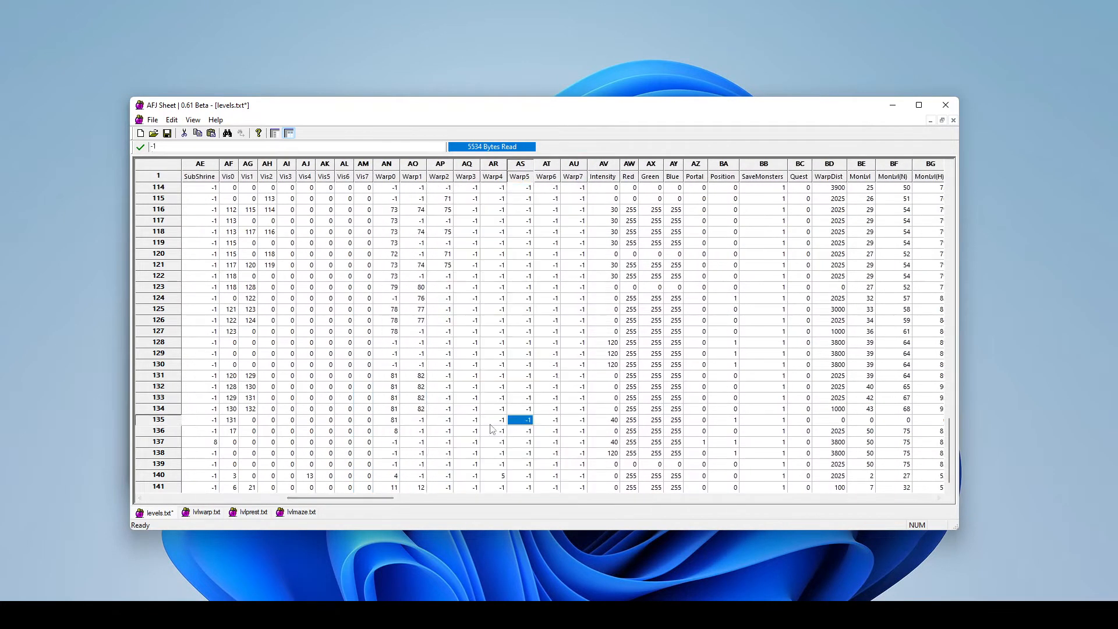
Step: Freeze the Name column of levels.txt and select the Vis2 cell of the Act 1 - Cave 2 New row
{"action": "left_click", "coordinate": [275, 133]}
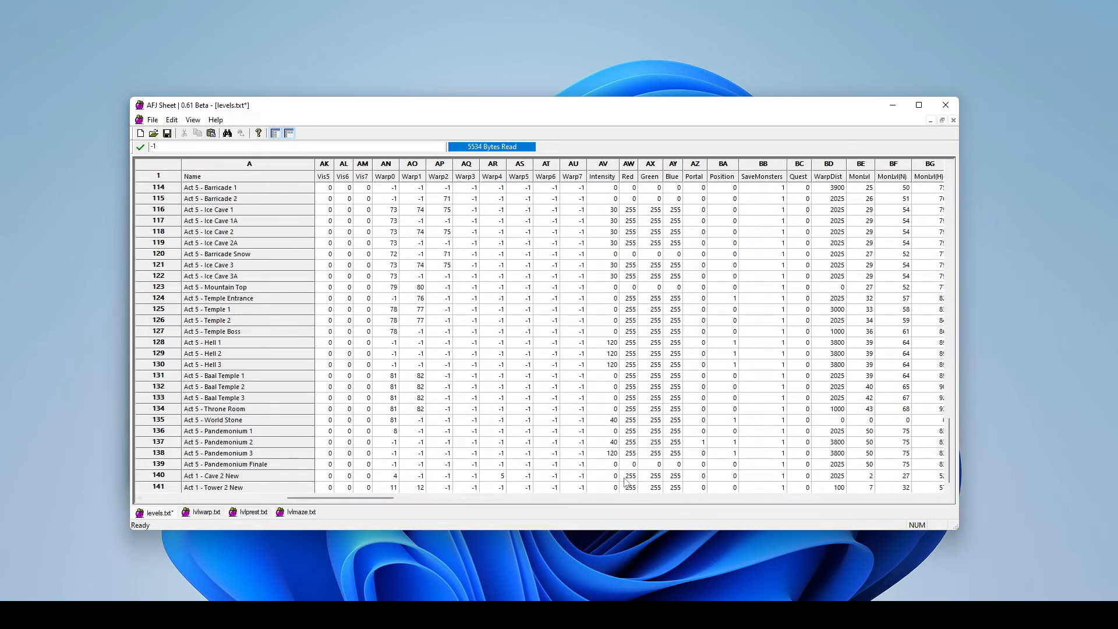
{"action": "left_click_drag", "start_coordinate": [380, 504], "coordinate": [349, 503]}
{"action": "left_click", "coordinate": [488, 475]}
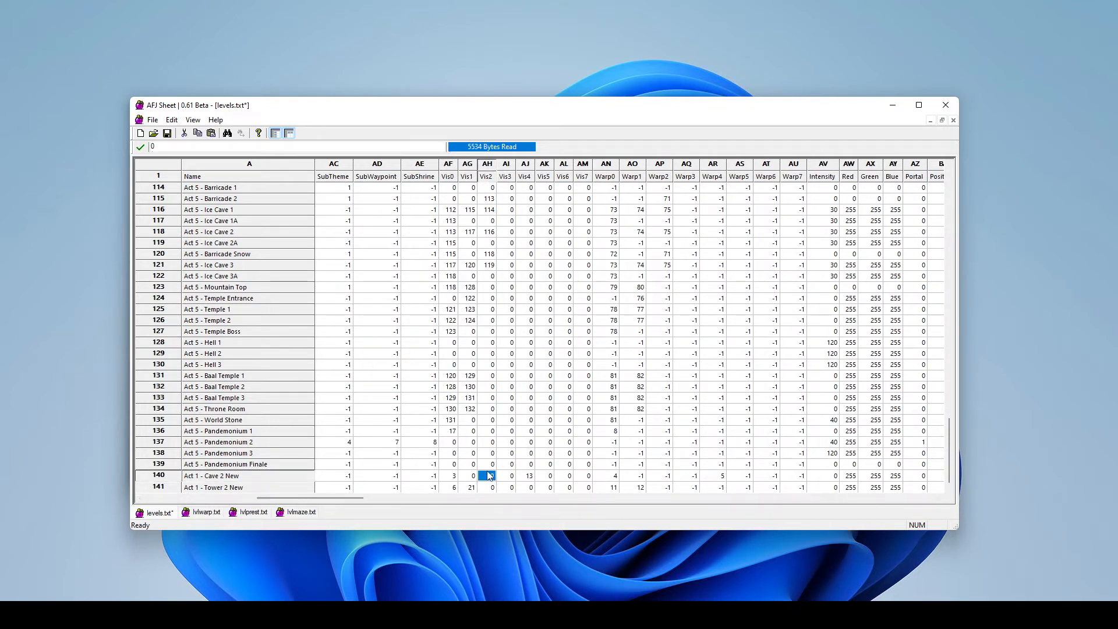
Step: Look up the level whose Id matches the Vis0 value of the Act 1 - Tower 2 New row, including its LevelName and LevelWarp
{"action": "left_click", "coordinate": [511, 442]}
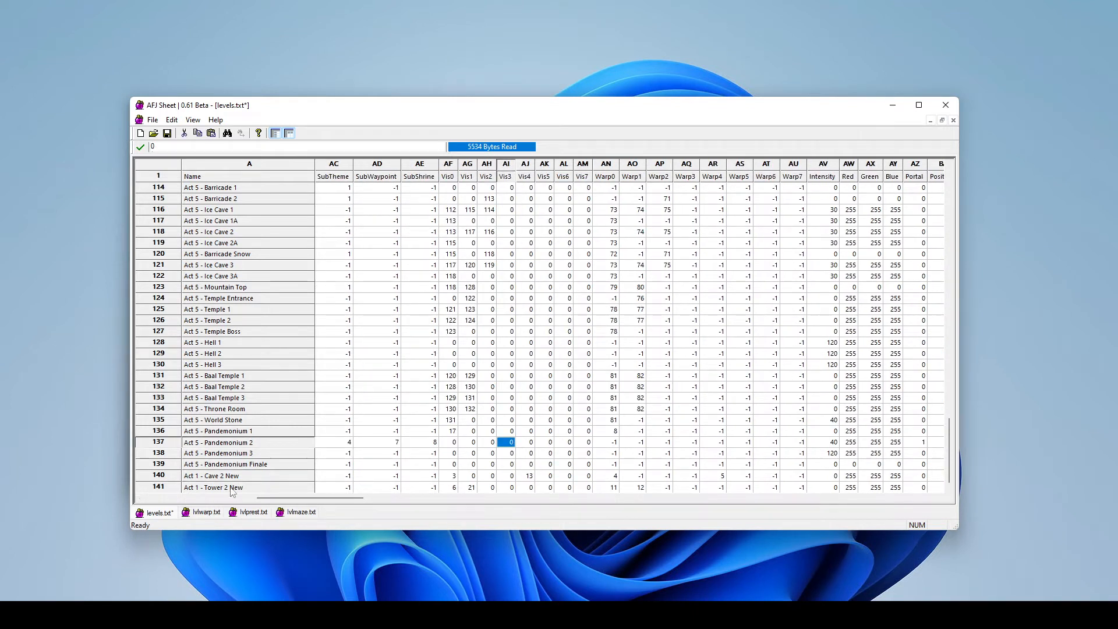
{"action": "left_click", "coordinate": [161, 488]}
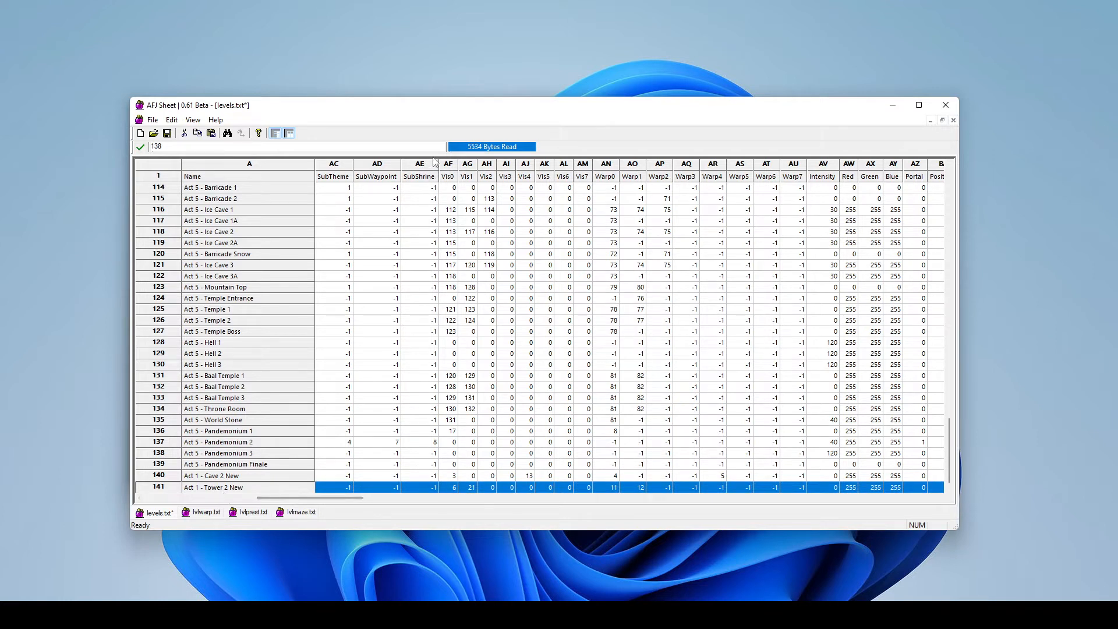
{"action": "left_click", "coordinate": [449, 488]}
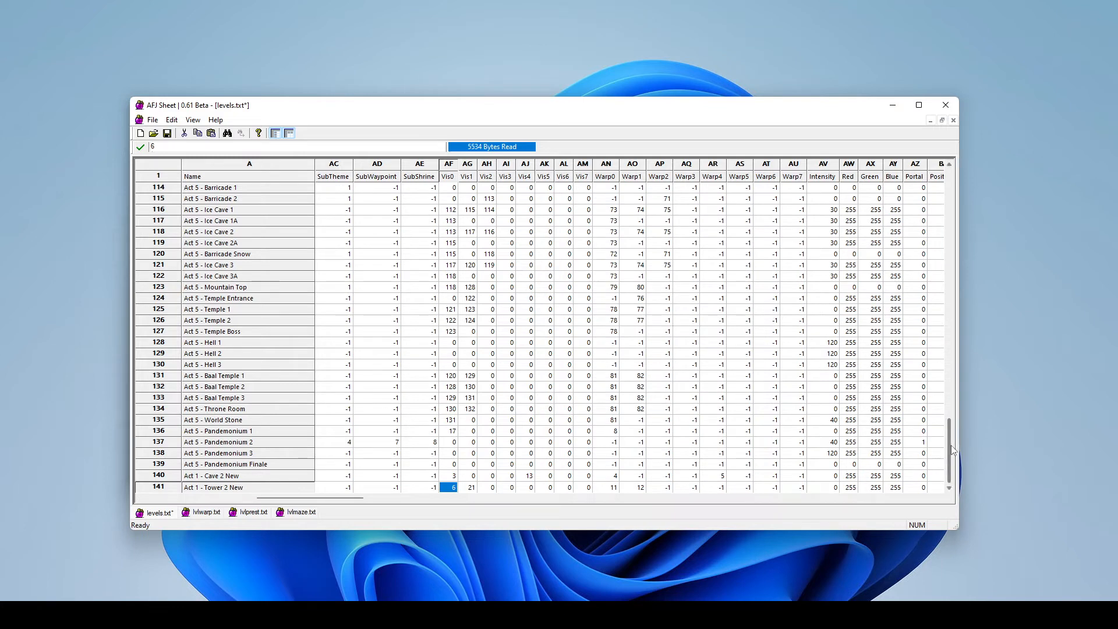
{"action": "left_click_drag", "start_coordinate": [951, 452], "coordinate": [955, 209]}
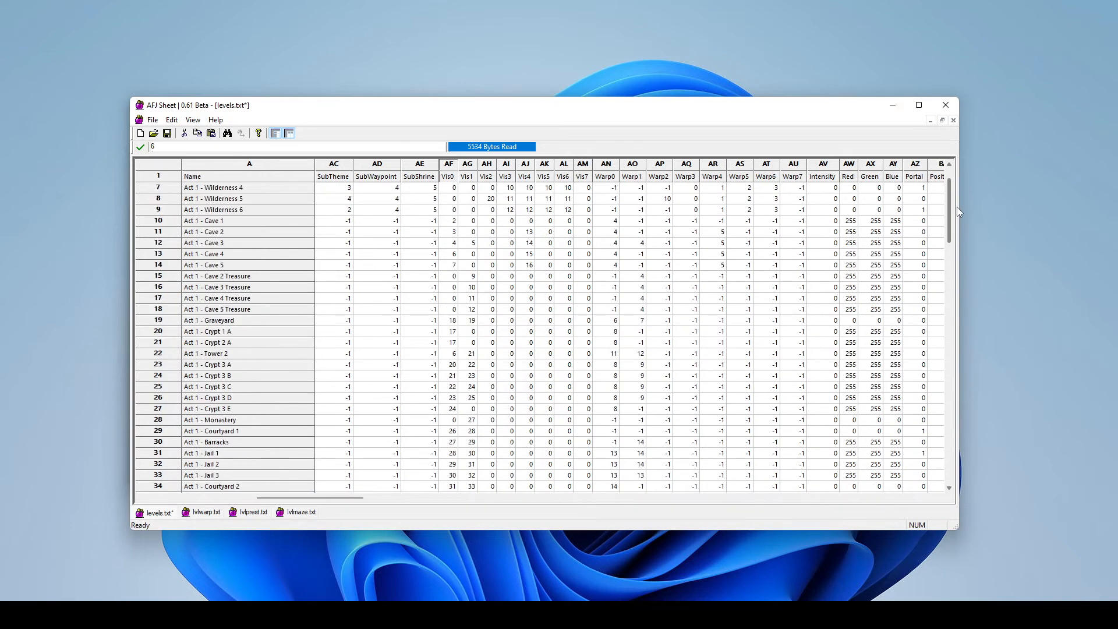
{"action": "scroll", "coordinate": [281, 443], "scroll_direction": "down", "scroll_amount": 3}
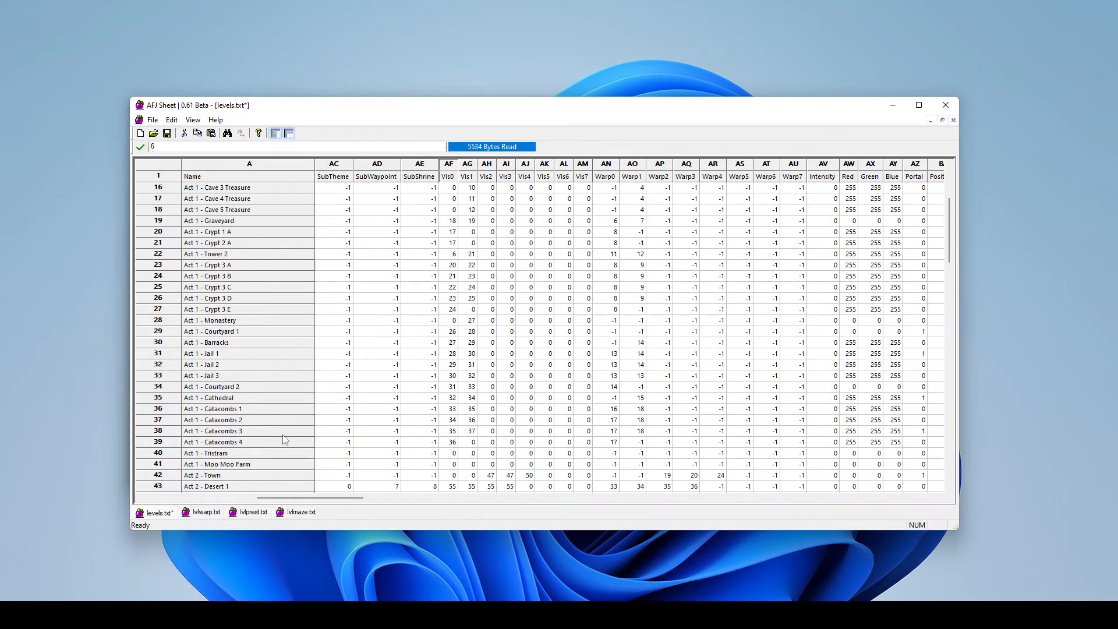
{"action": "scroll", "coordinate": [280, 439], "scroll_direction": "up", "scroll_amount": 1}
{"action": "left_click_drag", "start_coordinate": [354, 499], "coordinate": [118, 499]}
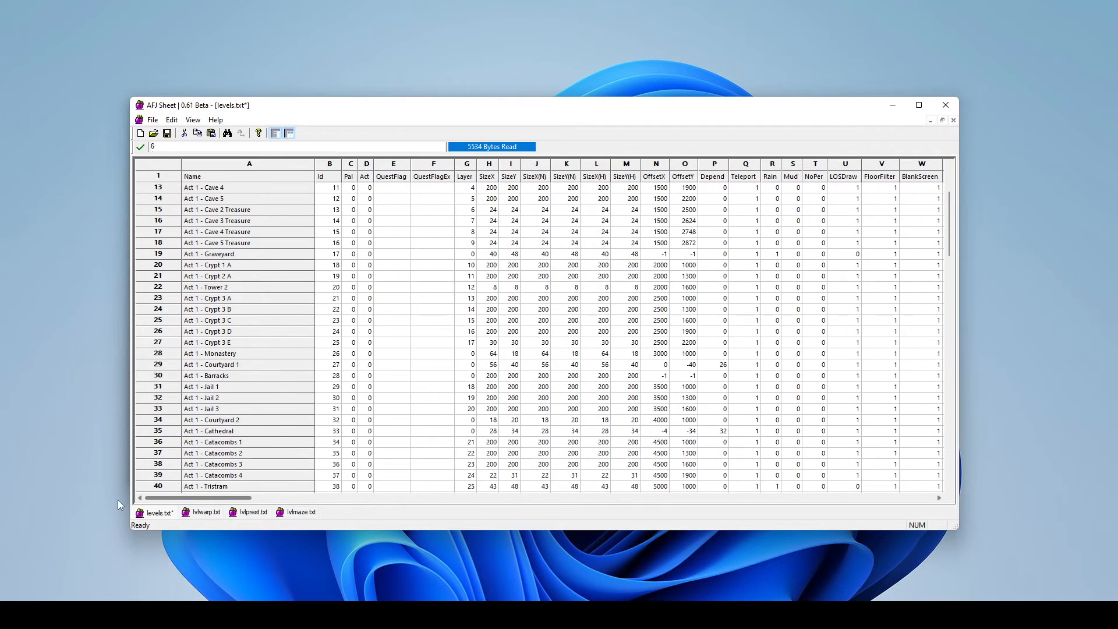
{"action": "scroll", "coordinate": [334, 274], "scroll_direction": "up", "scroll_amount": 4}
{"action": "left_click", "coordinate": [334, 255]}
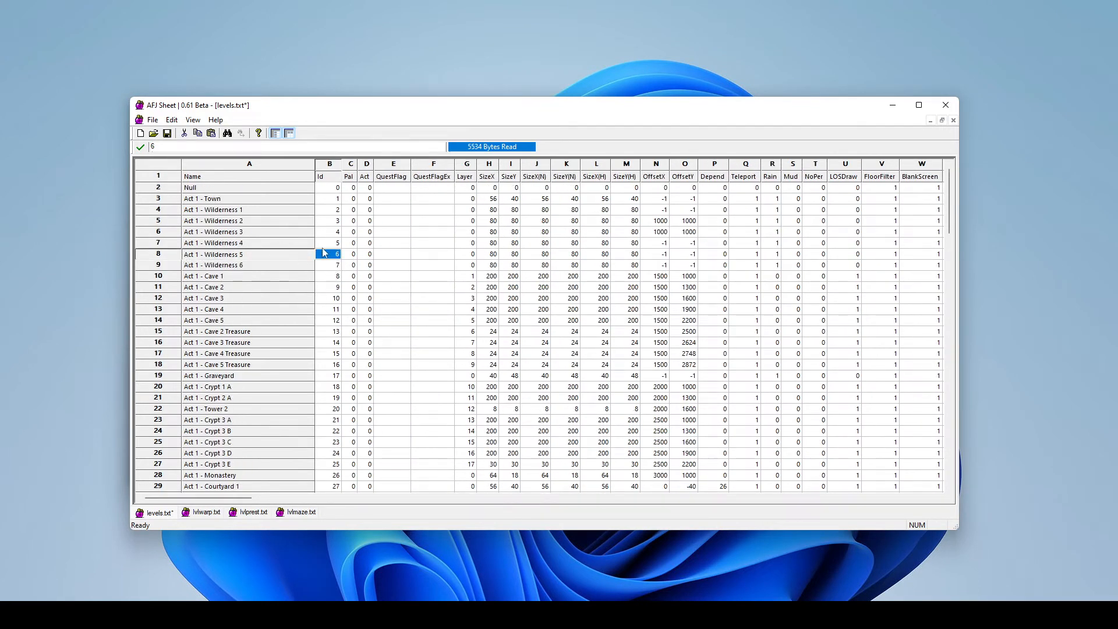
{"action": "left_click", "coordinate": [177, 258]}
{"action": "left_click_drag", "start_coordinate": [254, 500], "coordinate": [880, 515]}
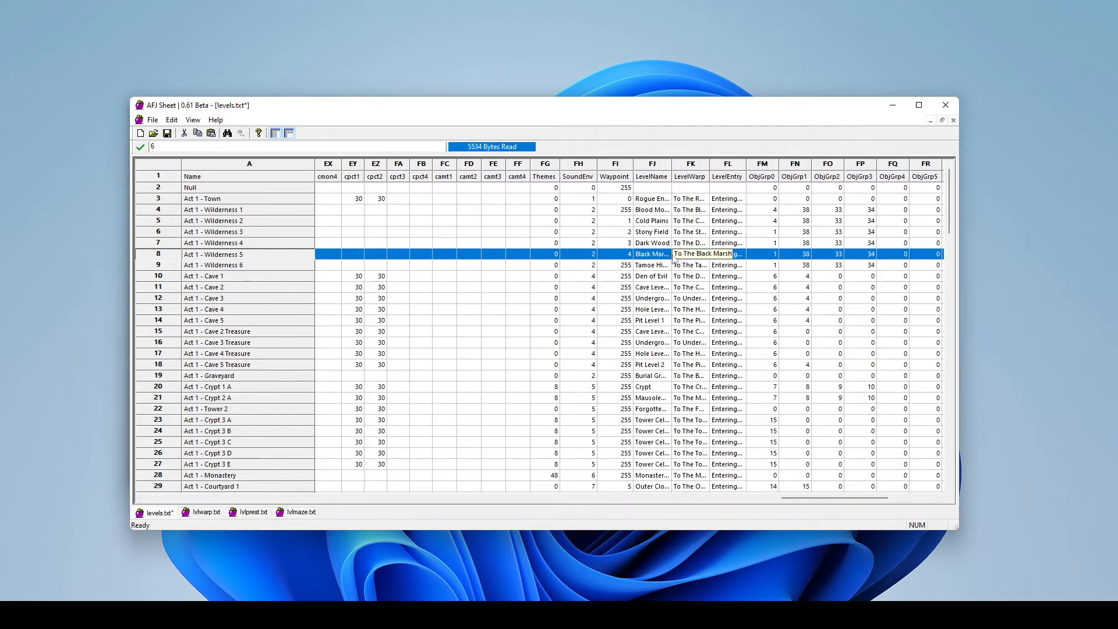
Step: Set Vis0 of the Act 1 - Tower 2 New row to 0
{"action": "left_click_drag", "start_coordinate": [949, 209], "coordinate": [960, 469]}
{"action": "left_click_drag", "start_coordinate": [848, 510], "coordinate": [341, 501]}
{"action": "left_click", "coordinate": [412, 488]}
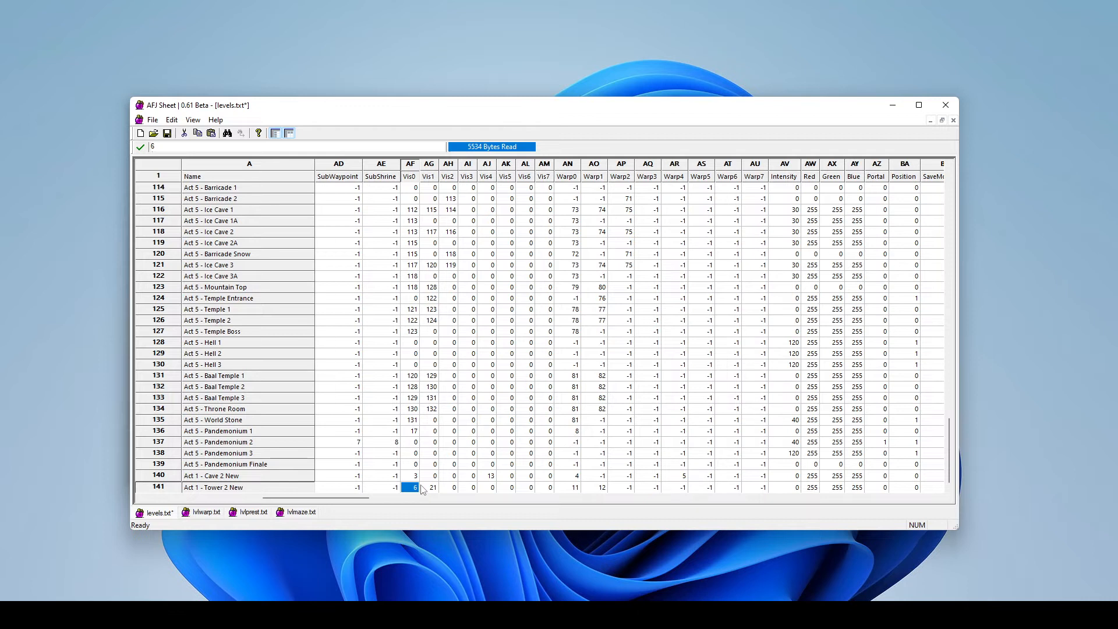
{"action": "type", "text": "0"}
{"action": "key", "text": "Return"}
{"action": "key", "text": "Up"}
{"action": "key", "text": "Right"}
{"action": "key", "text": "Right"}
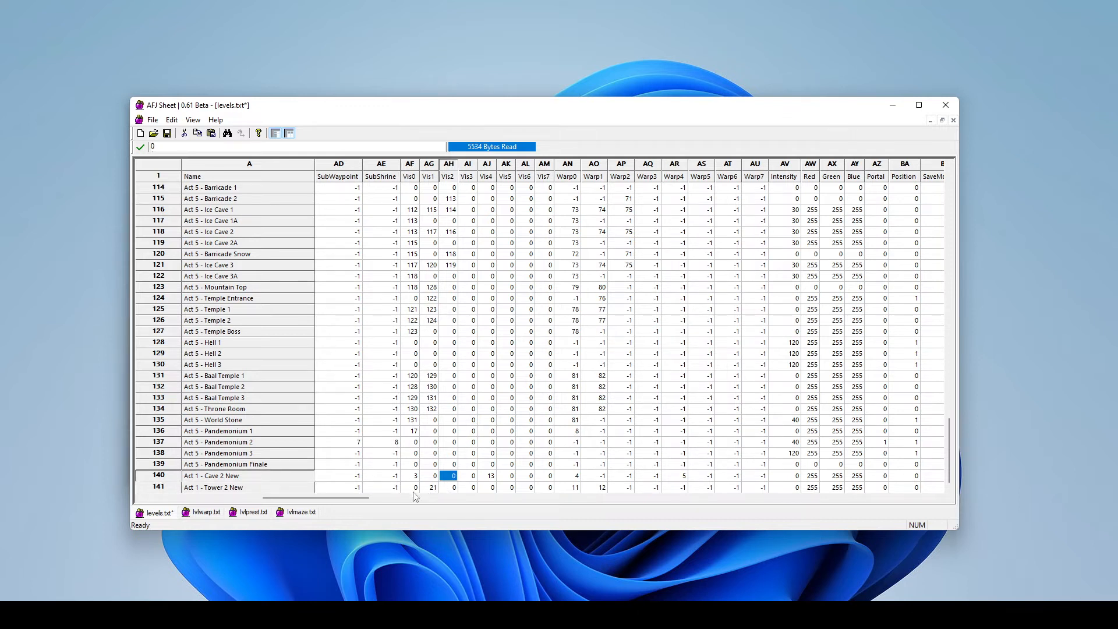
Step: Set Warp0 of the Act 1 - Tower 2 New row to -1
{"action": "left_click", "coordinate": [414, 490]}
{"action": "left_click", "coordinate": [571, 489]}
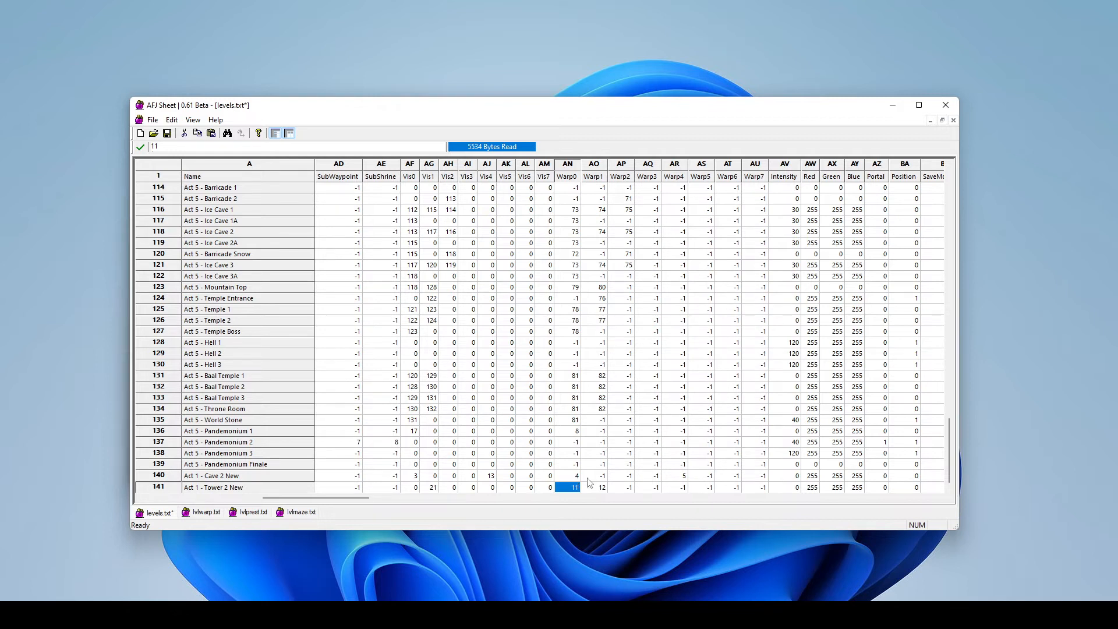
{"action": "key", "text": "BackSpace"}
{"action": "left_click", "coordinate": [600, 465]}
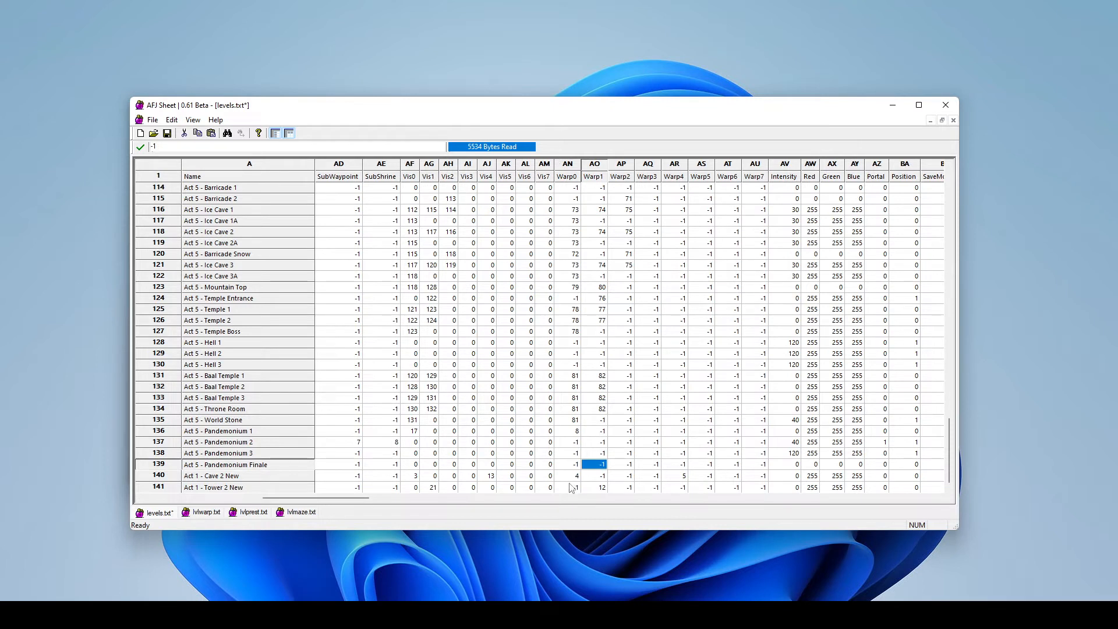
{"action": "left_click", "coordinate": [572, 474]}
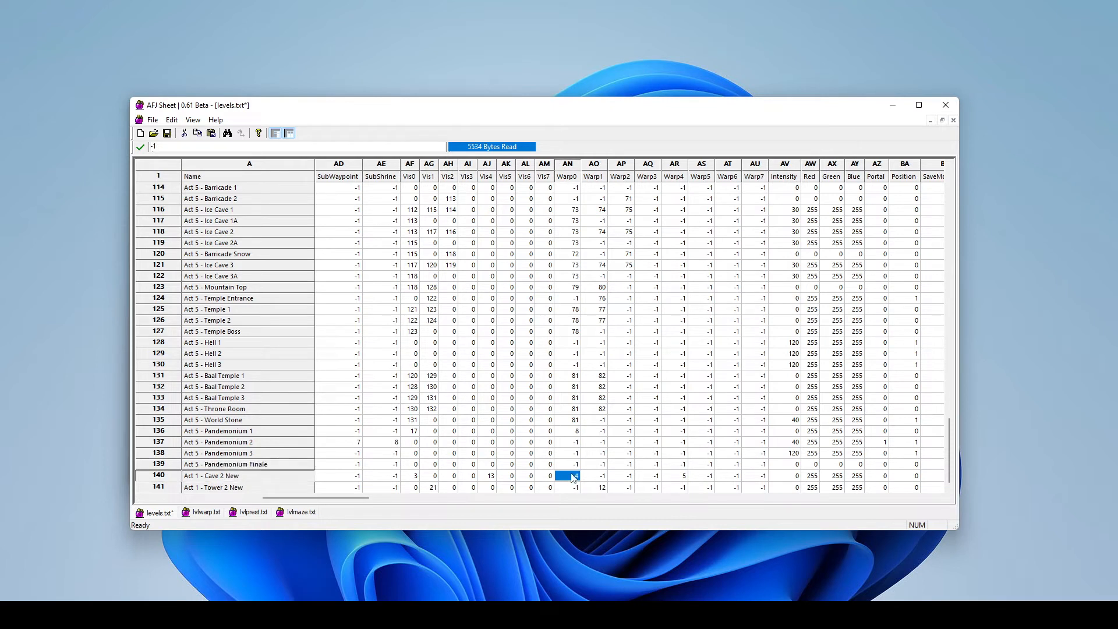
Step: Look up the level whose Id matches the Vis1 value of the Act 1 - Tower 2 New row and read its LevelName
{"action": "left_click", "coordinate": [429, 490]}
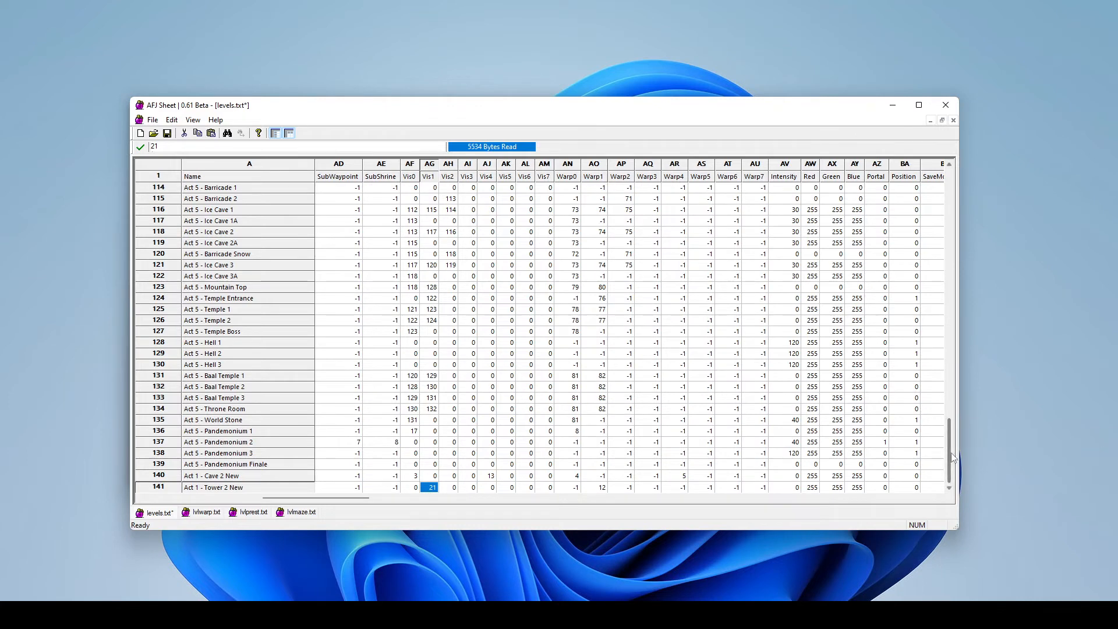
{"action": "left_click_drag", "start_coordinate": [955, 457], "coordinate": [959, 220]}
{"action": "left_click_drag", "start_coordinate": [317, 498], "coordinate": [198, 497]}
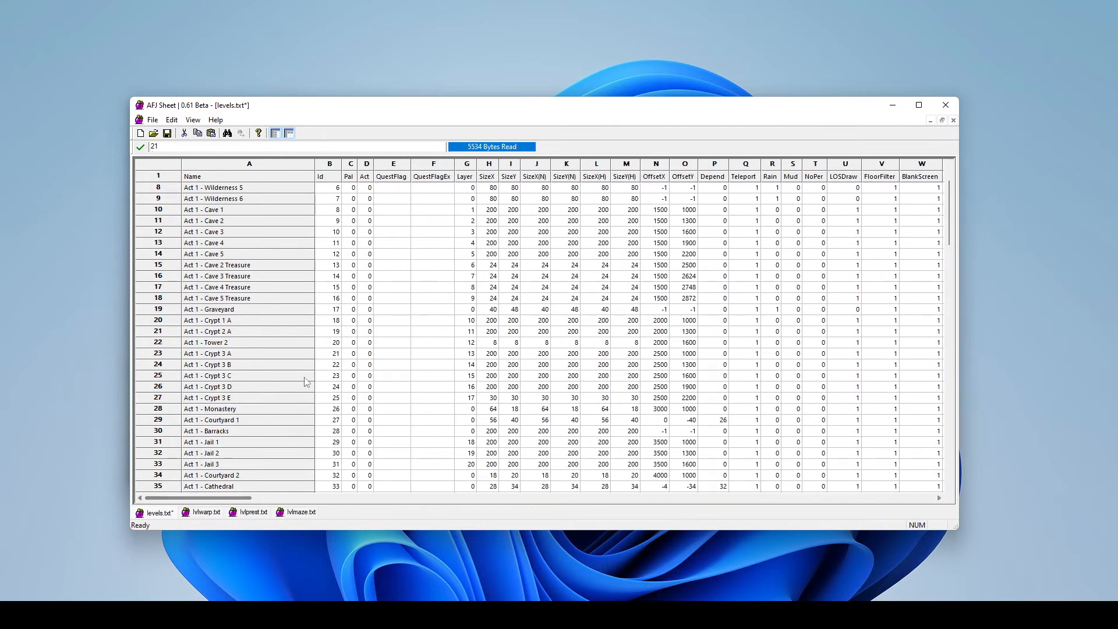
{"action": "left_click", "coordinate": [153, 354]}
{"action": "left_click_drag", "start_coordinate": [222, 496], "coordinate": [847, 516]}
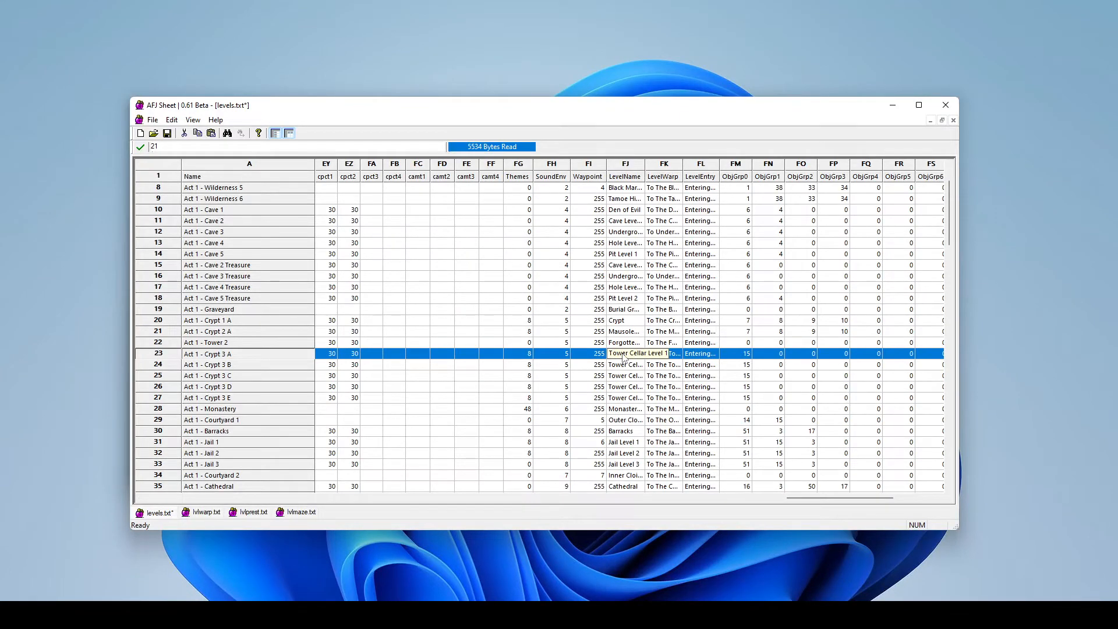
Step: Set Vis1 of the Act 1 - Tower 2 New row to 137, the Id of Act 1 - Cave 2 New
{"action": "left_click_drag", "start_coordinate": [950, 210], "coordinate": [971, 502]}
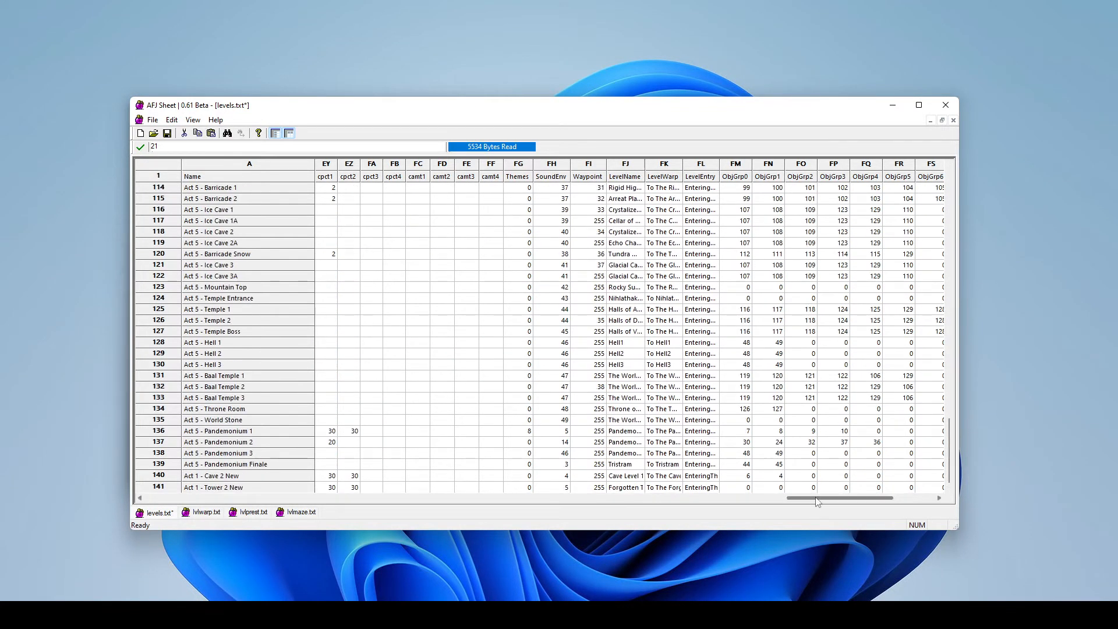
{"action": "left_click_drag", "start_coordinate": [811, 499], "coordinate": [270, 514]}
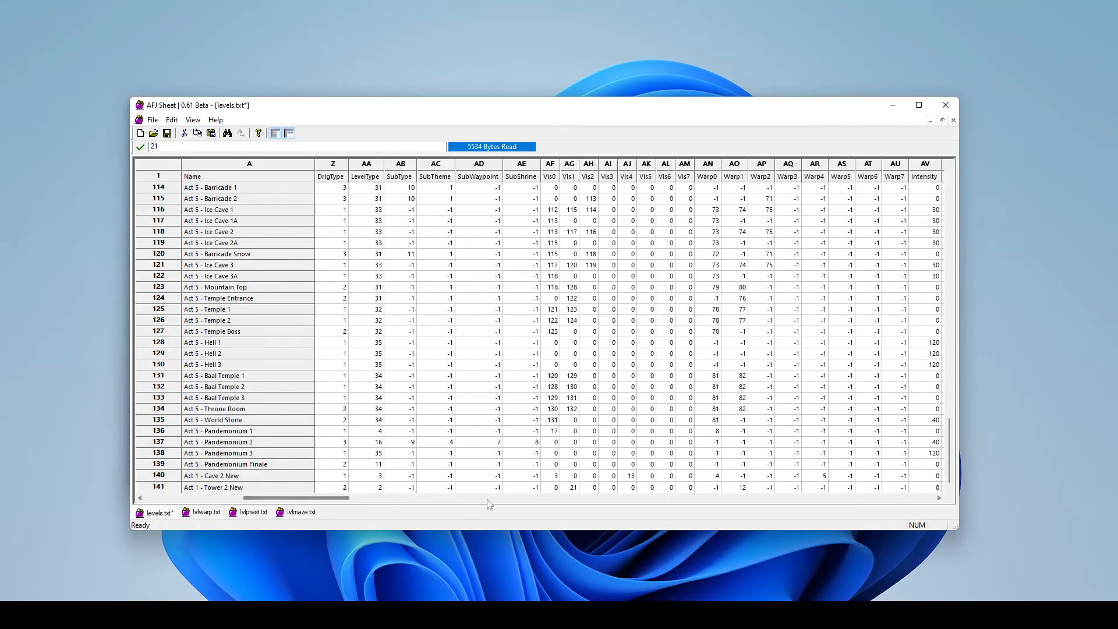
{"action": "left_click", "coordinate": [569, 488]}
{"action": "left_click", "coordinate": [231, 476]}
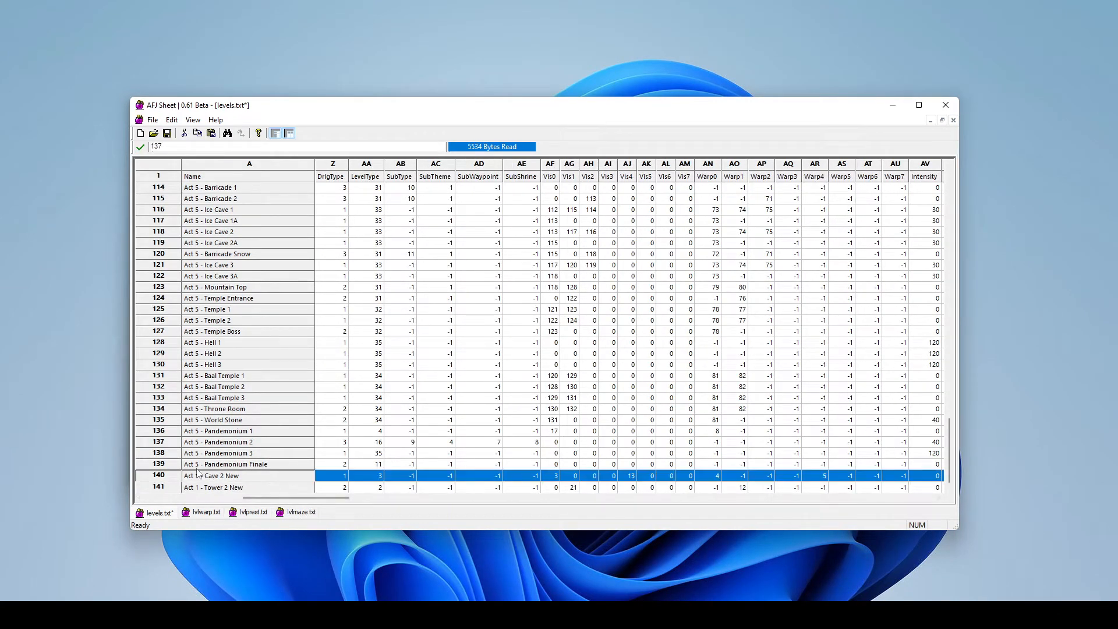
{"action": "left_click_drag", "start_coordinate": [326, 499], "coordinate": [370, 499]}
{"action": "double_click", "coordinate": [385, 487]}
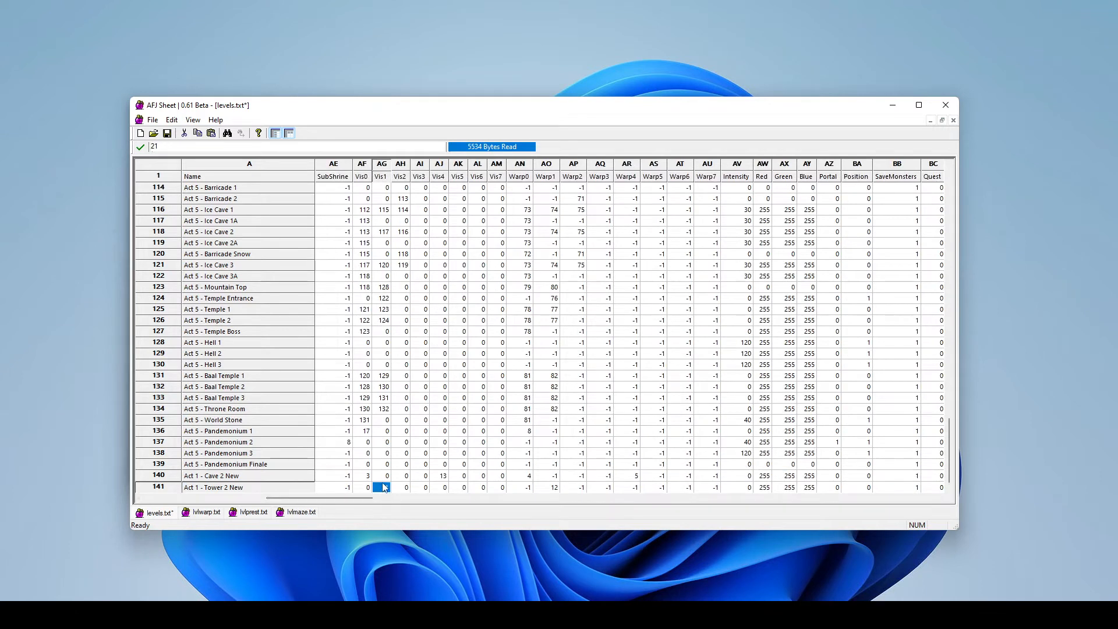
{"action": "type", "text": "137"}
{"action": "left_click", "coordinate": [398, 465]}
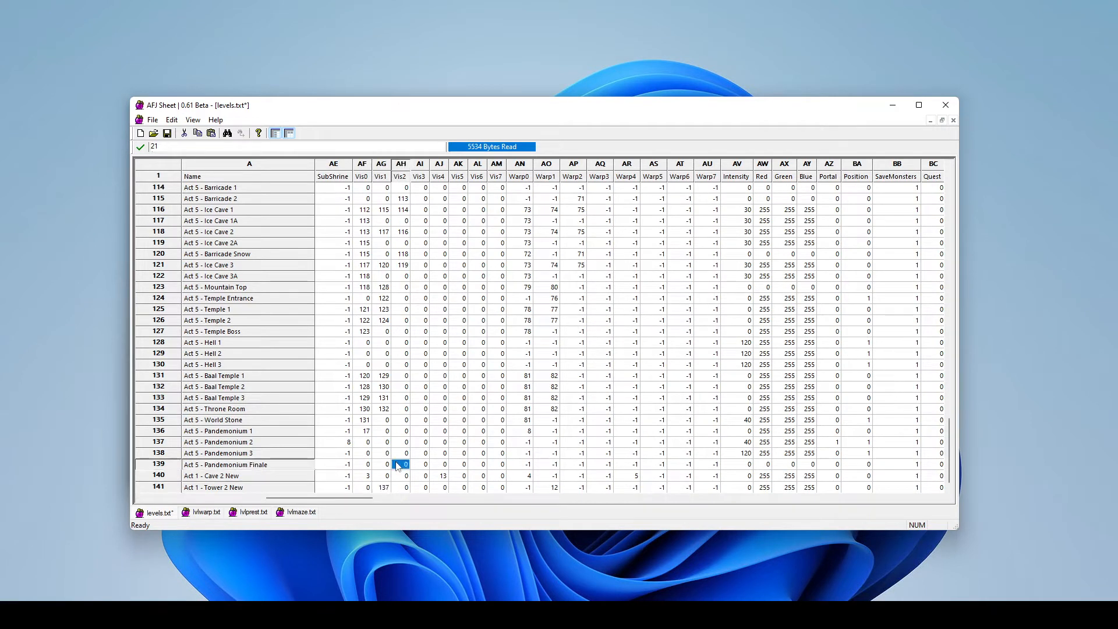
Step: Look up the Warp1 value of Act 1 - Tower 2 New in lvlwarp.txt, widening the Name column to read the warp names
{"action": "left_click", "coordinate": [549, 490]}
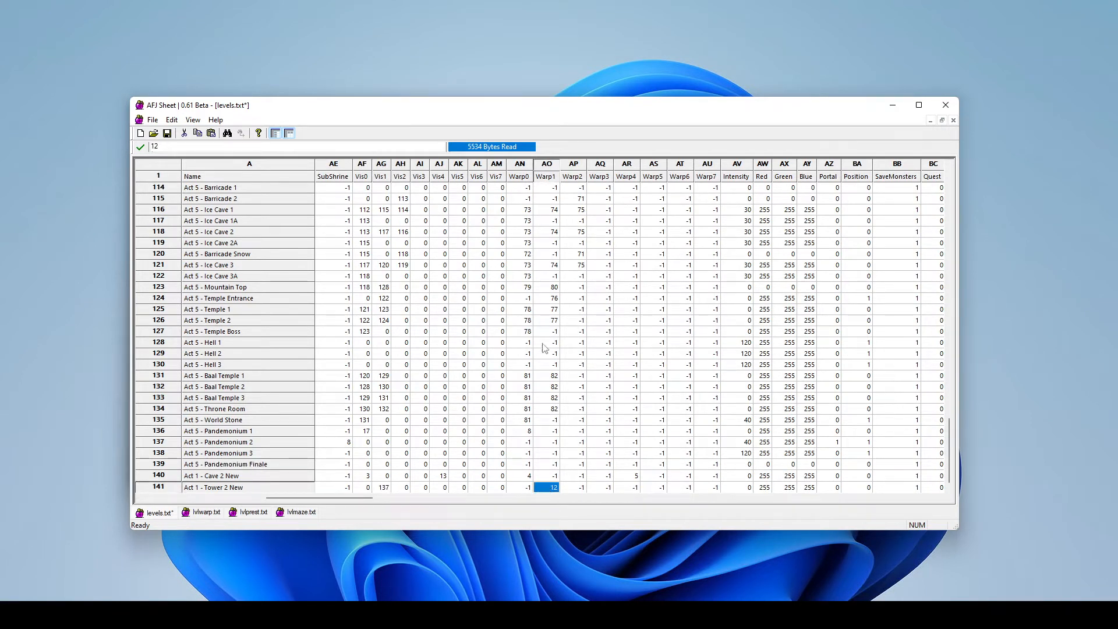
{"action": "left_click", "coordinate": [543, 476]}
{"action": "left_click", "coordinate": [548, 489]}
{"action": "left_click", "coordinate": [207, 512]}
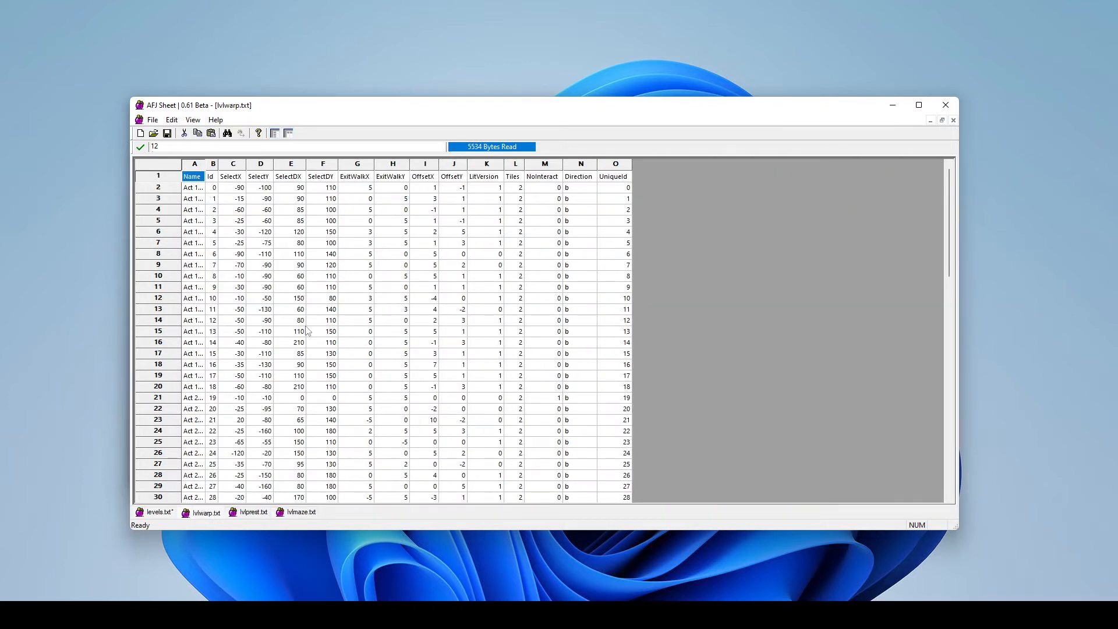
{"action": "left_click_drag", "start_coordinate": [204, 166], "coordinate": [276, 172]}
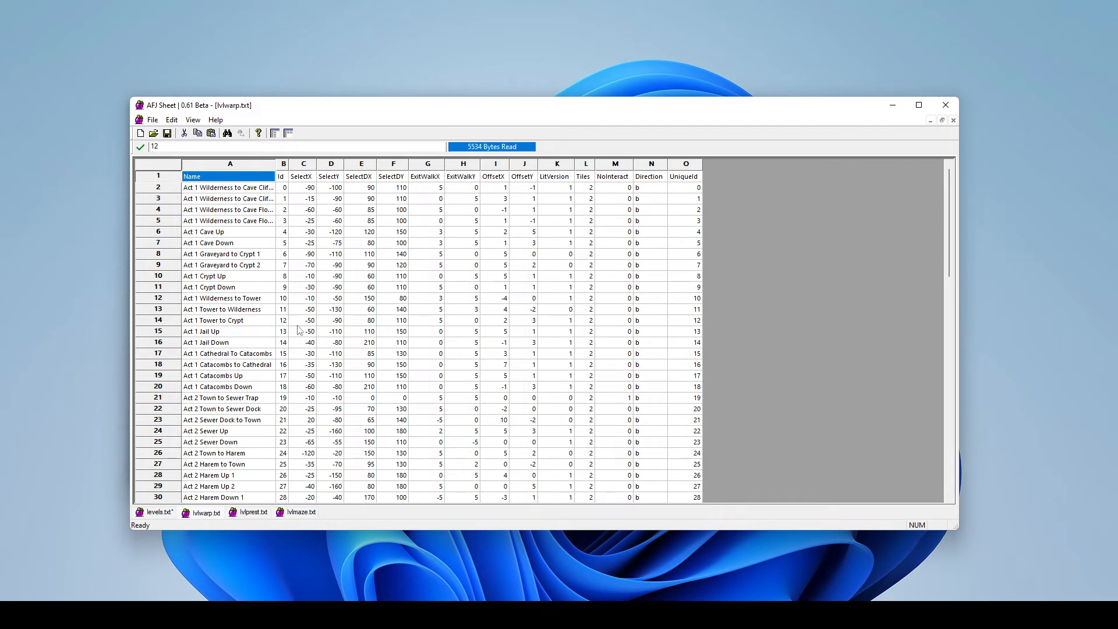
{"action": "left_click", "coordinate": [283, 322]}
{"action": "left_click", "coordinate": [251, 323]}
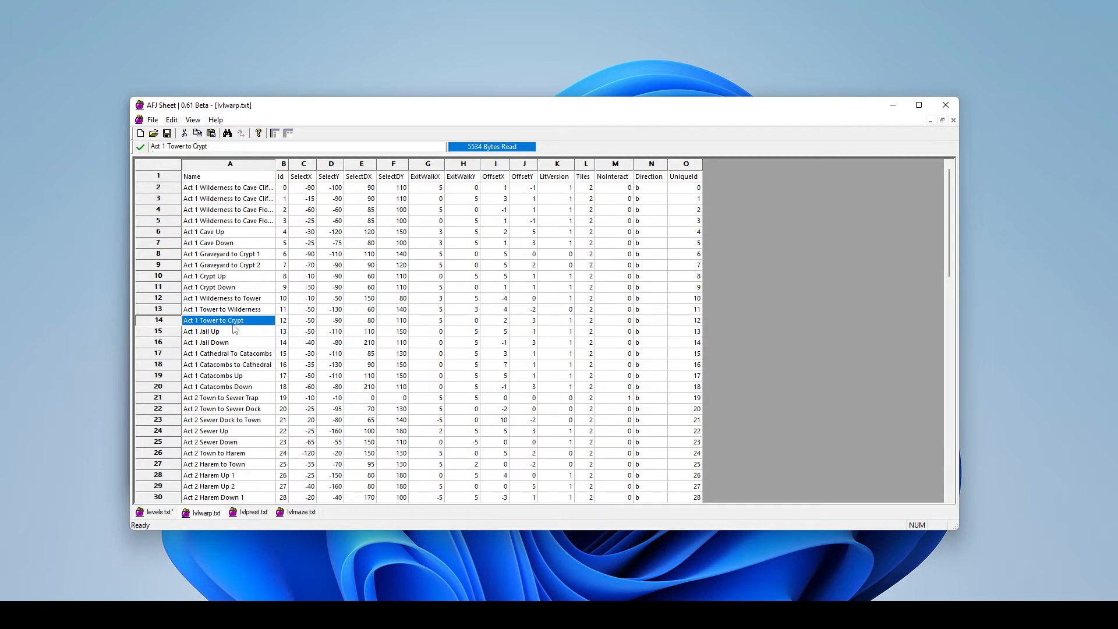
Step: Find the Act 1 Cave Down warp in lvlwarp.txt and set Warp1 of Act 1 - Tower 2 New in levels.txt to its Id, 5
{"action": "left_click", "coordinate": [226, 232]}
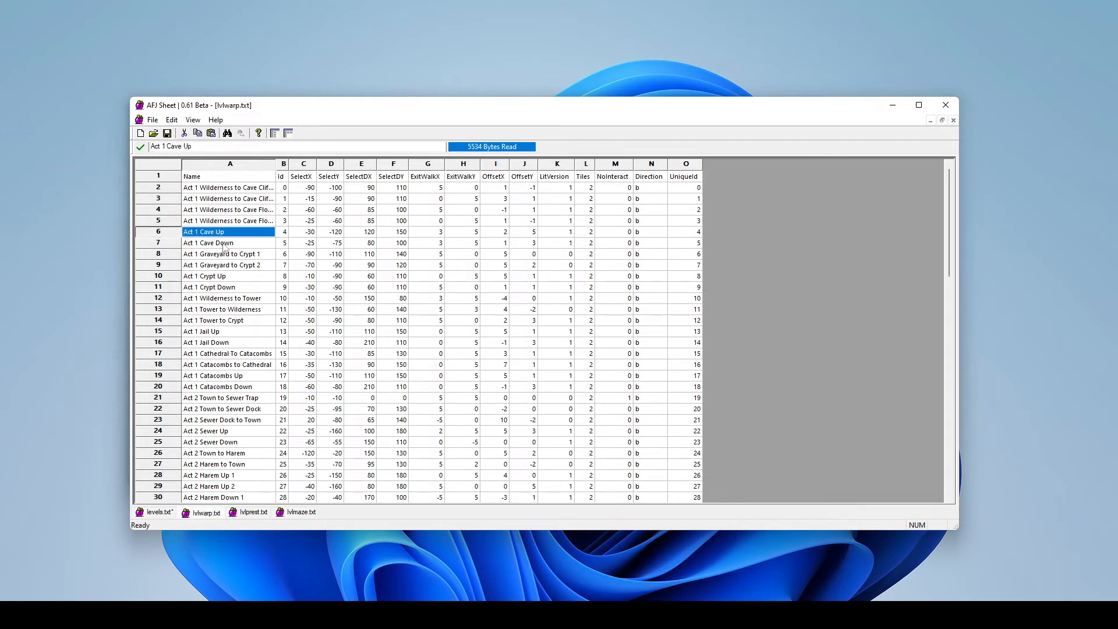
{"action": "left_click", "coordinate": [212, 244]}
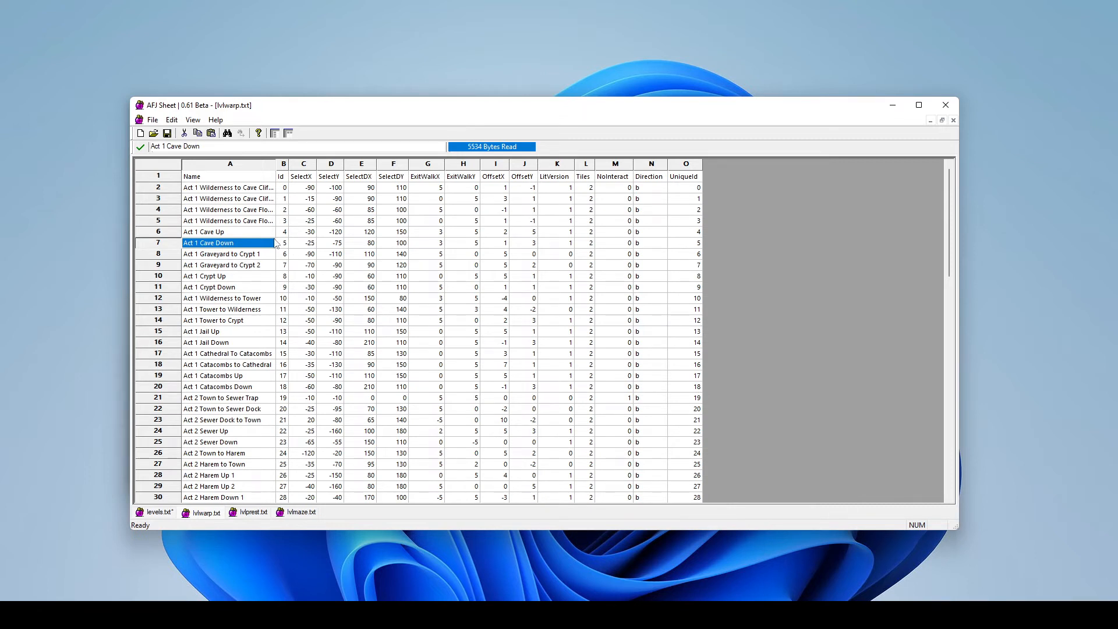
{"action": "left_click_drag", "start_coordinate": [223, 236], "coordinate": [228, 245]}
{"action": "left_click", "coordinate": [199, 240]}
{"action": "left_click", "coordinate": [285, 244]}
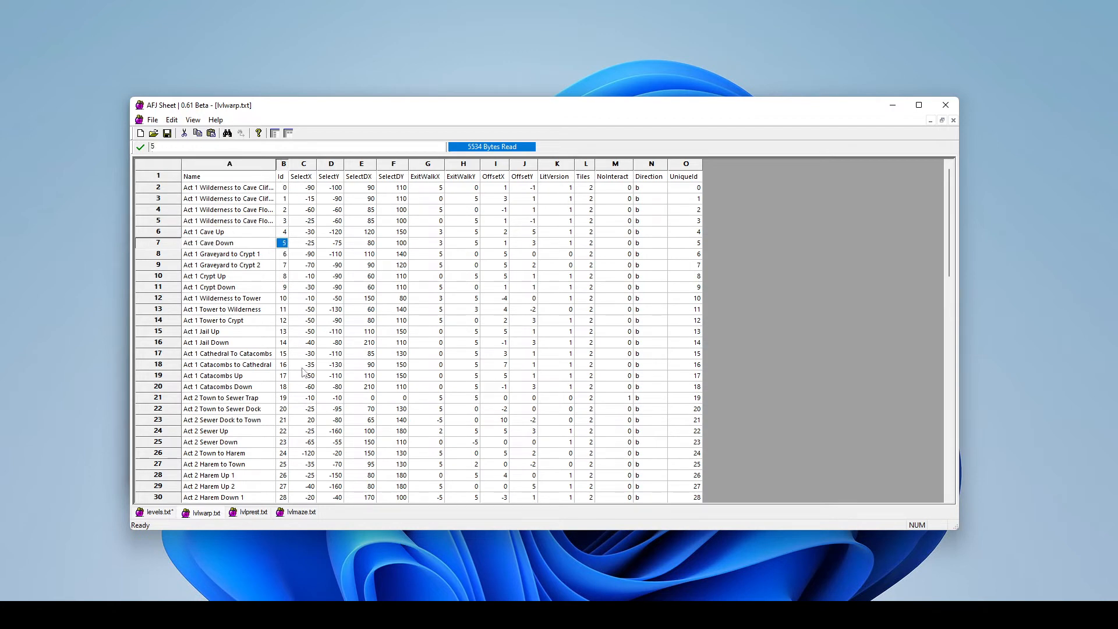
{"action": "left_click", "coordinate": [159, 514]}
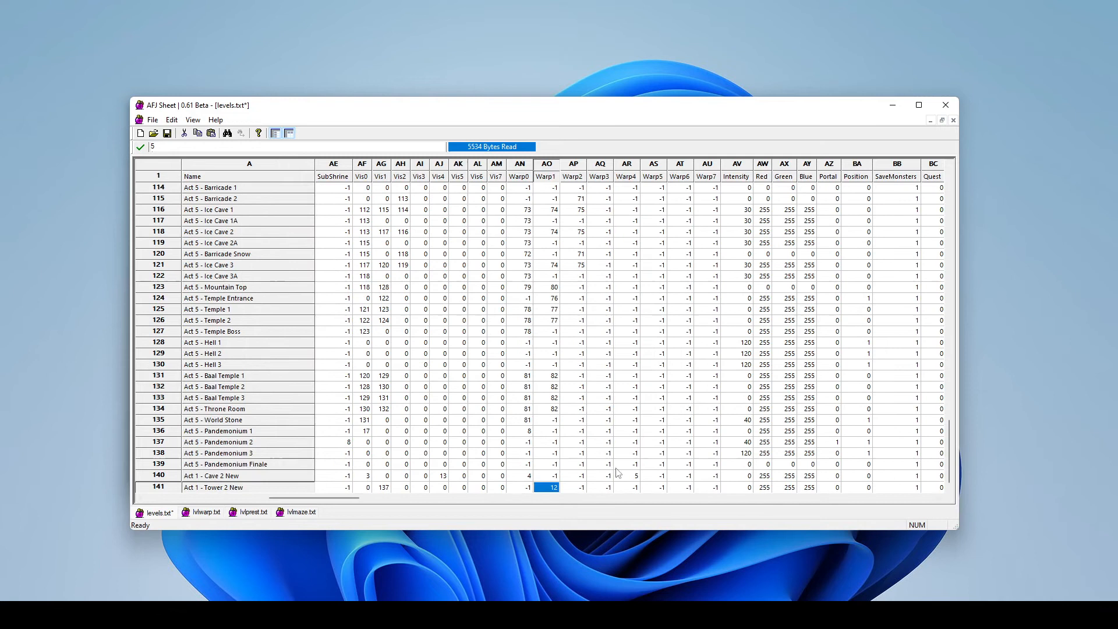
{"action": "left_click", "coordinate": [549, 486]}
{"action": "left_click", "coordinate": [573, 464]}
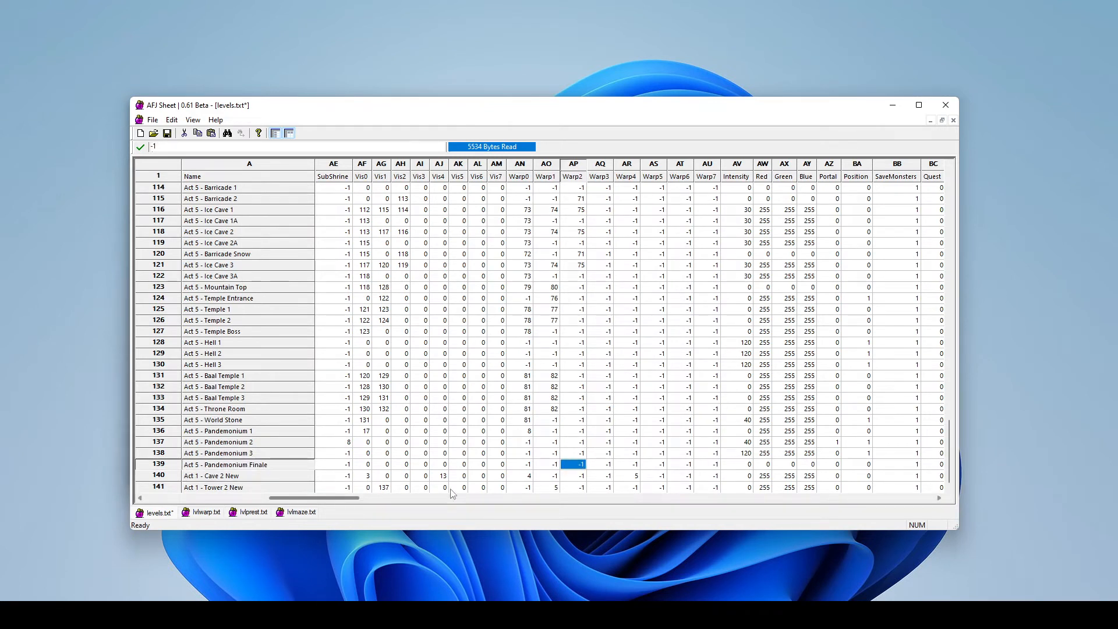
Step: Look up the level whose Id matches the Vis0 value of the Act 1 - Cave 2 New row, including its LevelName
{"action": "left_click_drag", "start_coordinate": [356, 499], "coordinate": [338, 501]}
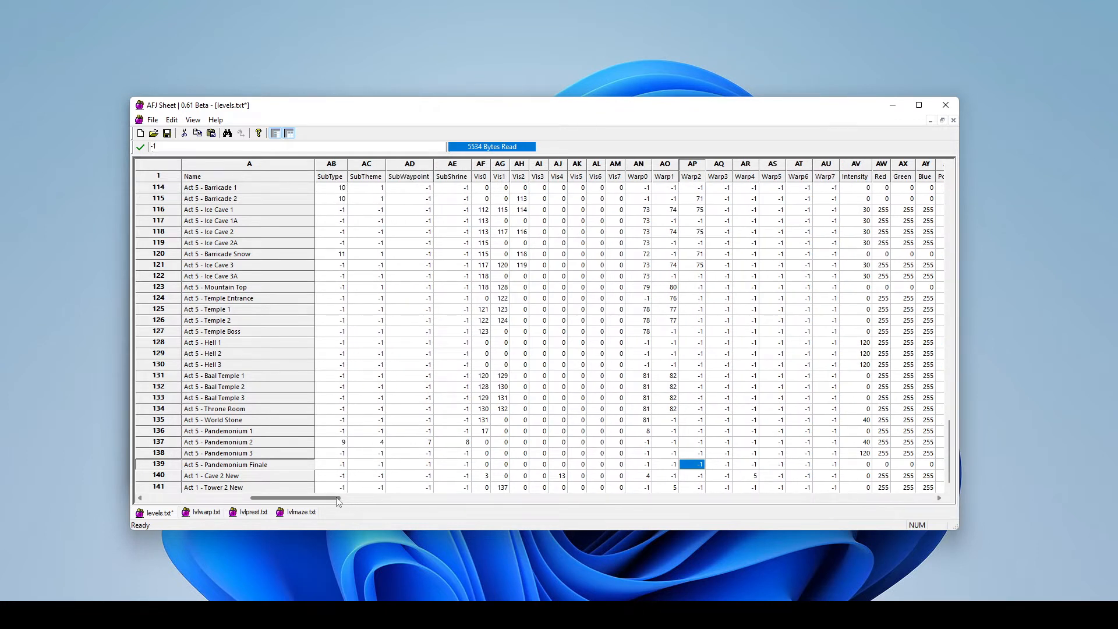
{"action": "left_click", "coordinate": [157, 476]}
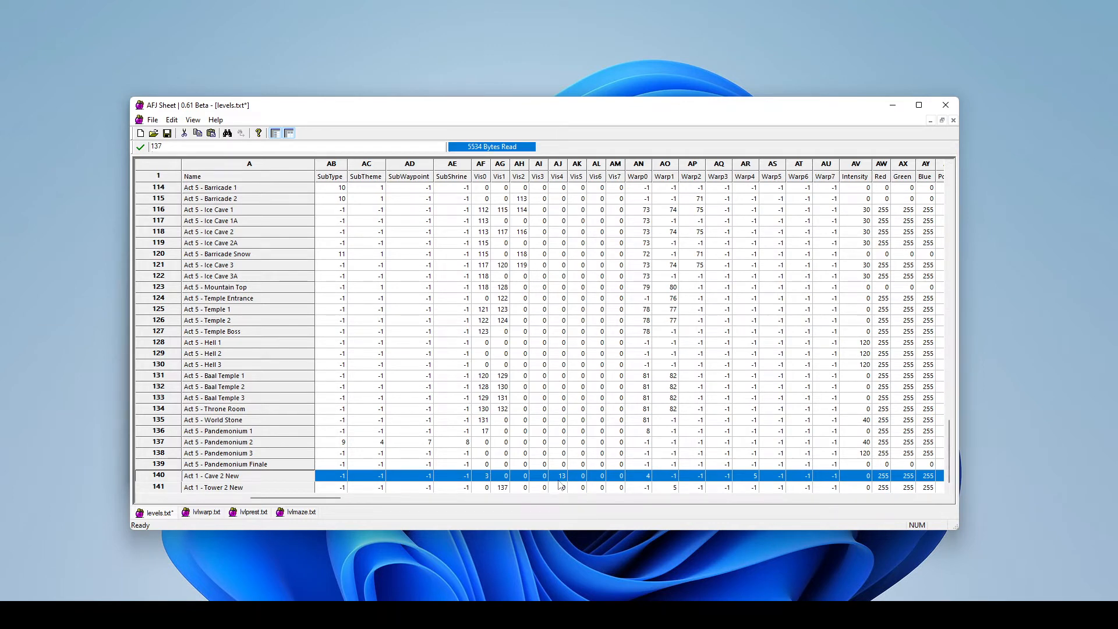
{"action": "left_click_drag", "start_coordinate": [950, 444], "coordinate": [950, 191]}
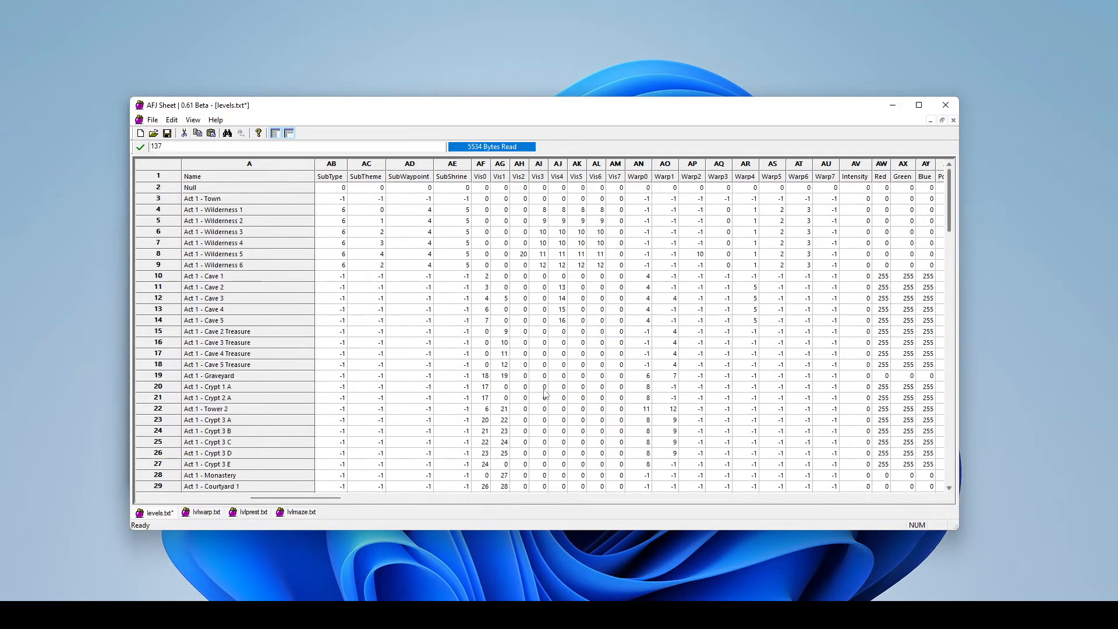
{"action": "left_click_drag", "start_coordinate": [282, 499], "coordinate": [178, 504]}
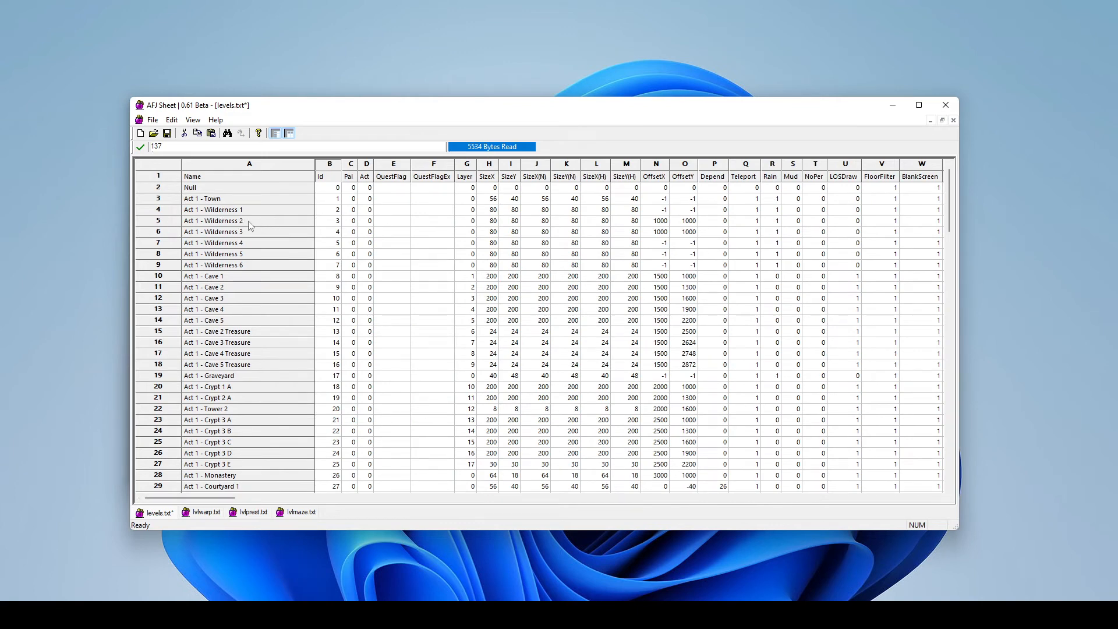
{"action": "left_click_drag", "start_coordinate": [218, 500], "coordinate": [860, 500]}
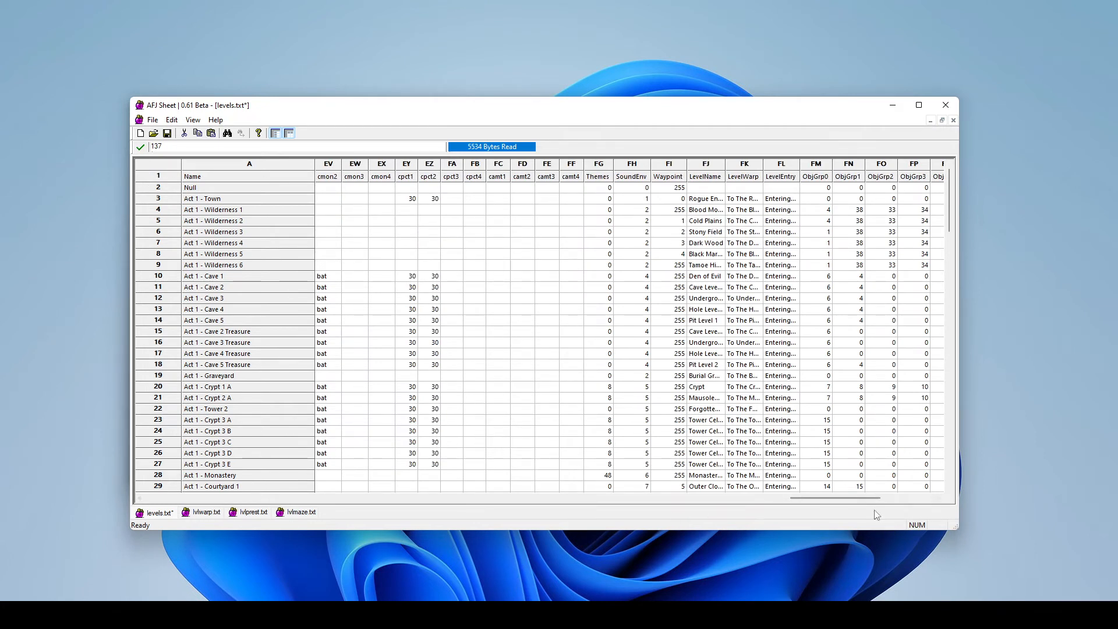
Step: In the Act 1 - Cave 2 New row, set Vis0 to 138, the Id of Act 1 - Tower 2 New, and Vis4 to 0
{"action": "left_click_drag", "start_coordinate": [856, 499], "coordinate": [211, 499]}
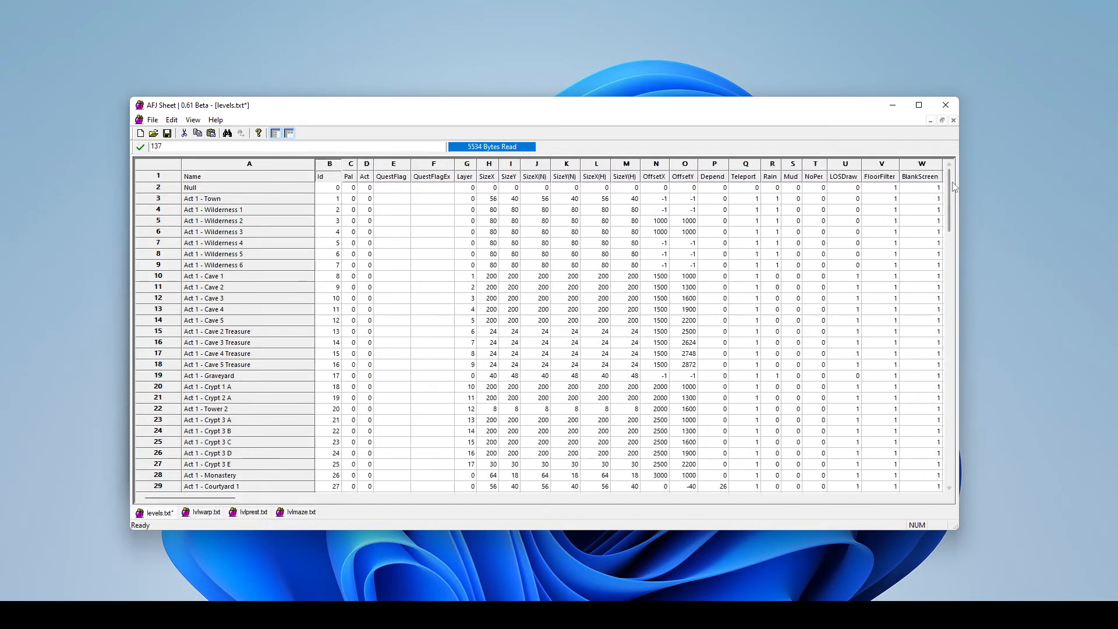
{"action": "scroll", "coordinate": [956, 279], "scroll_direction": "down", "scroll_amount": 1}
{"action": "scroll", "coordinate": [957, 280], "scroll_direction": "down", "scroll_amount": 20}
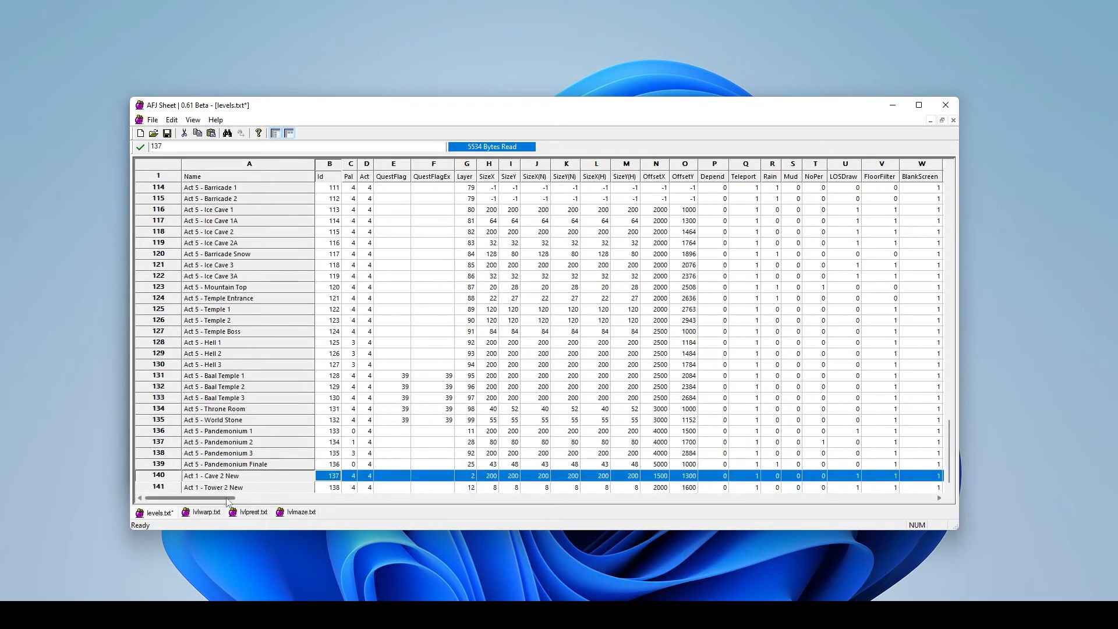
{"action": "left_click_drag", "start_coordinate": [226, 500], "coordinate": [319, 501]}
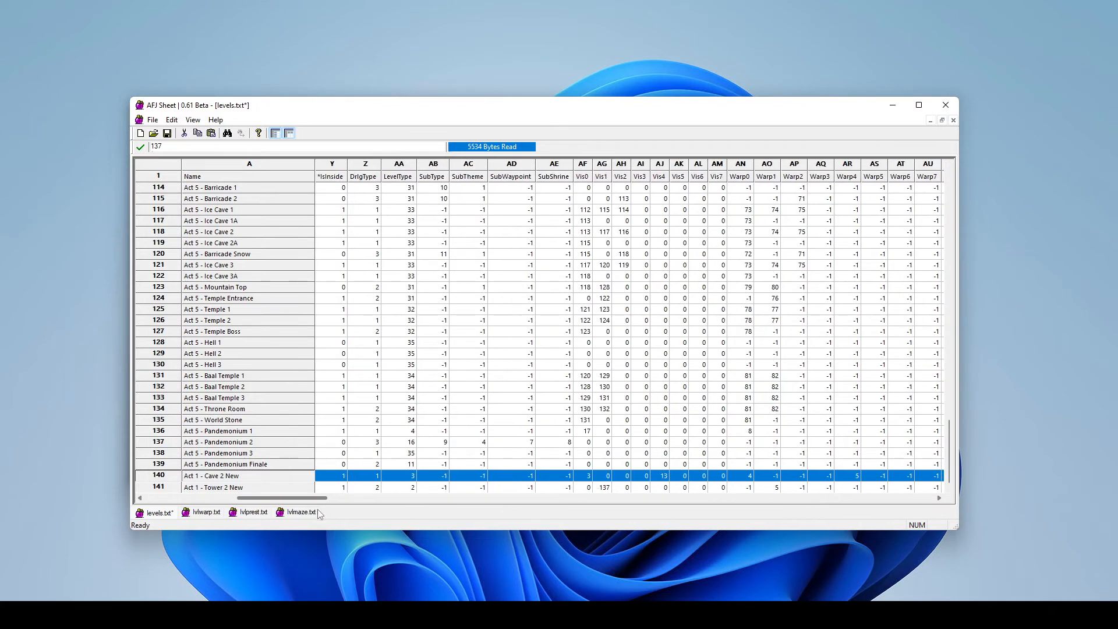
{"action": "left_click", "coordinate": [584, 477]}
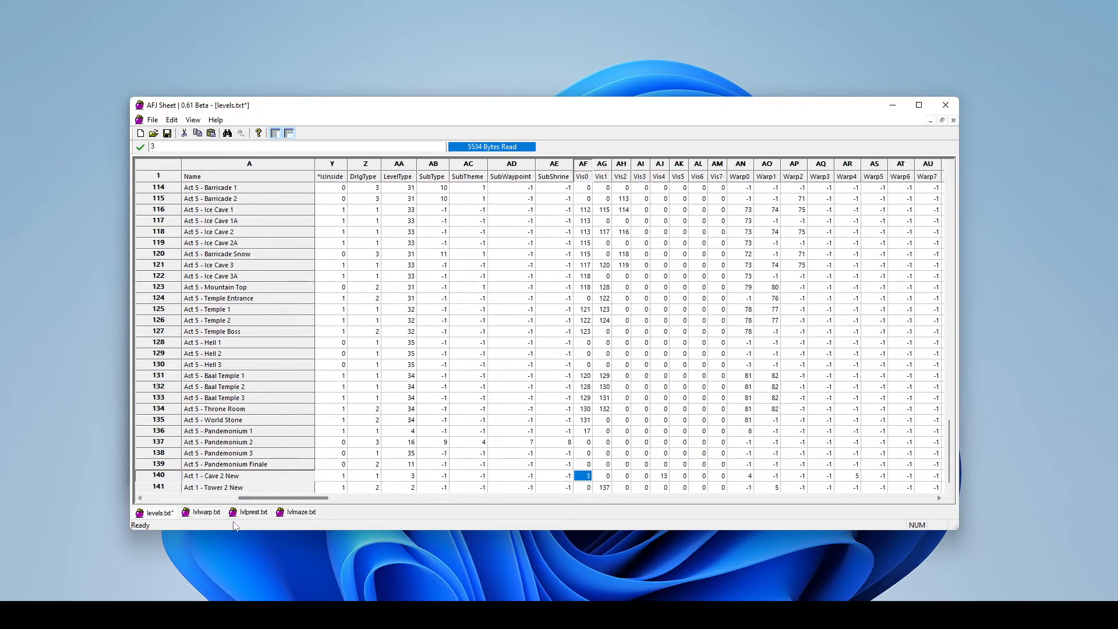
{"action": "left_click_drag", "start_coordinate": [259, 500], "coordinate": [312, 501]}
{"action": "type", "text": "8"}
{"action": "left_click", "coordinate": [623, 444]}
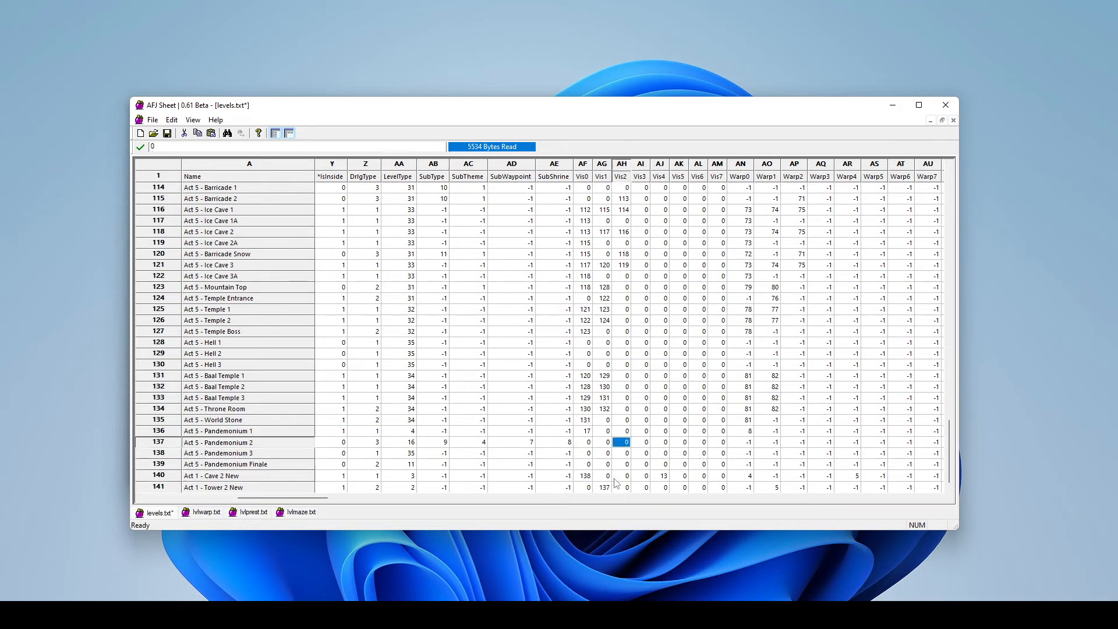
{"action": "left_click", "coordinate": [661, 476]}
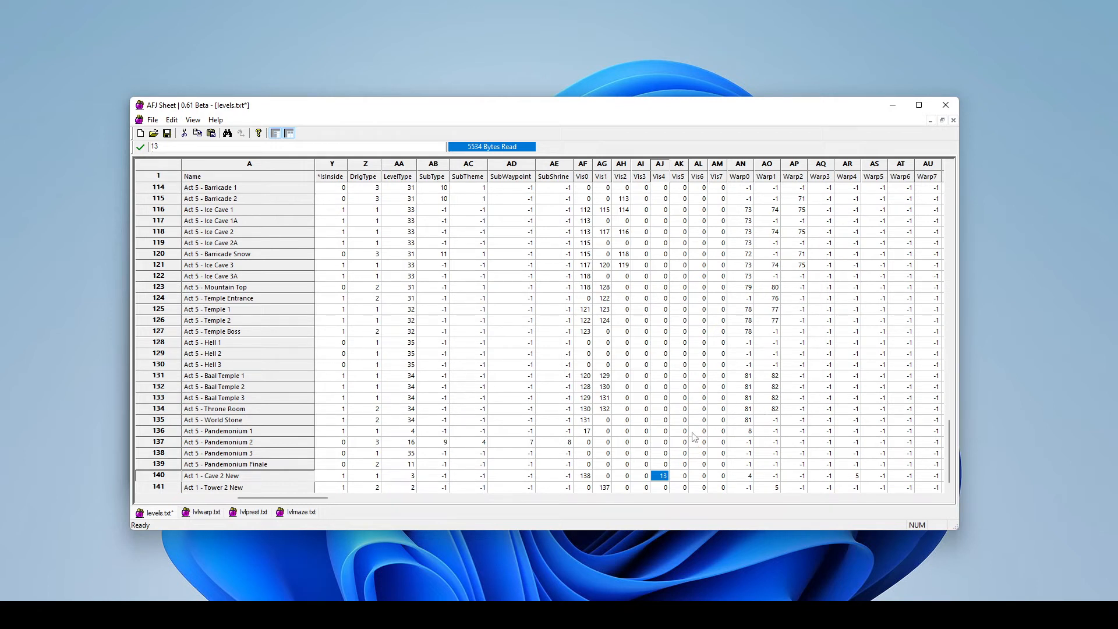
{"action": "type", "text": "0"}
Step: Look up the Warp0 value of Act 1 - Cave 2 New in lvlwarp.txt and return to levels.txt
{"action": "left_click", "coordinate": [740, 477]}
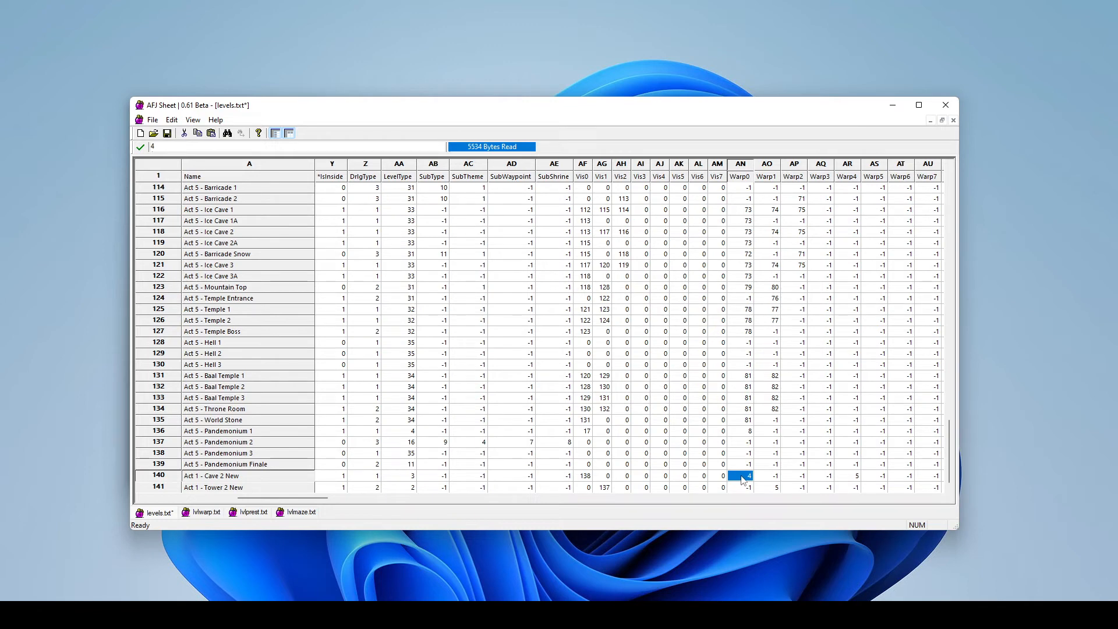
{"action": "left_click", "coordinate": [202, 512]}
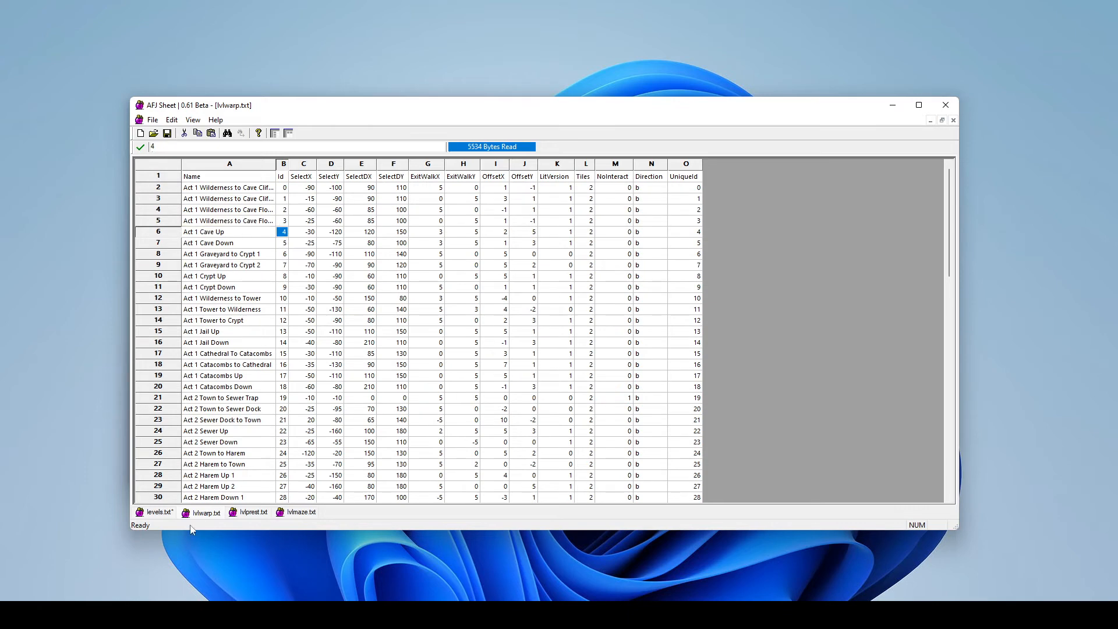
{"action": "left_click", "coordinate": [168, 514]}
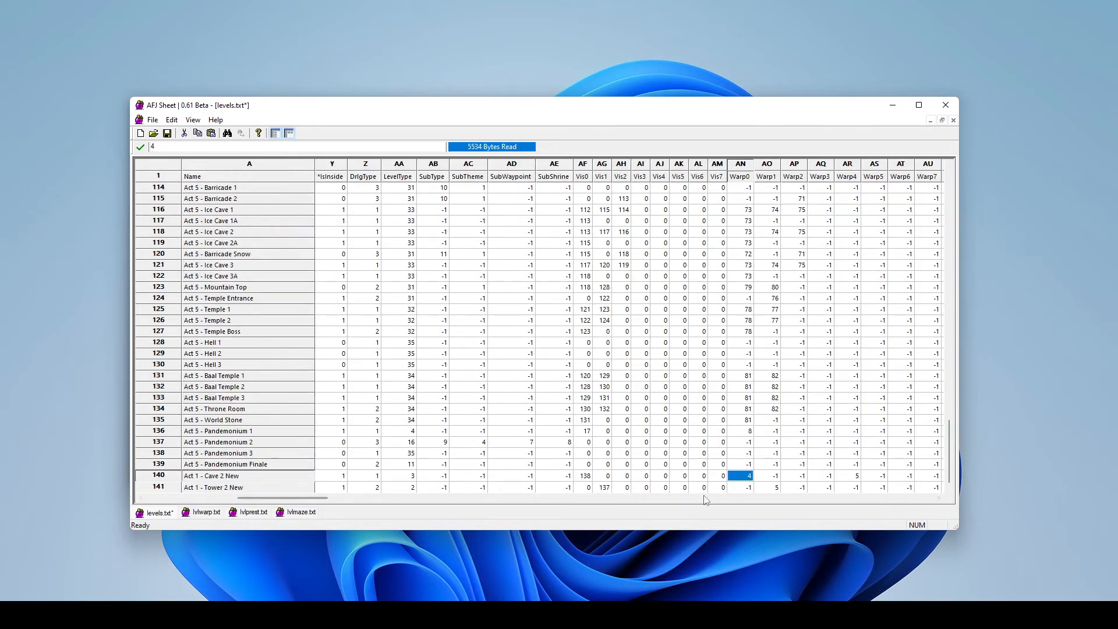
Step: Set Warp4 of the Act 1 - Cave 2 New row to -1
{"action": "left_click", "coordinate": [851, 476]}
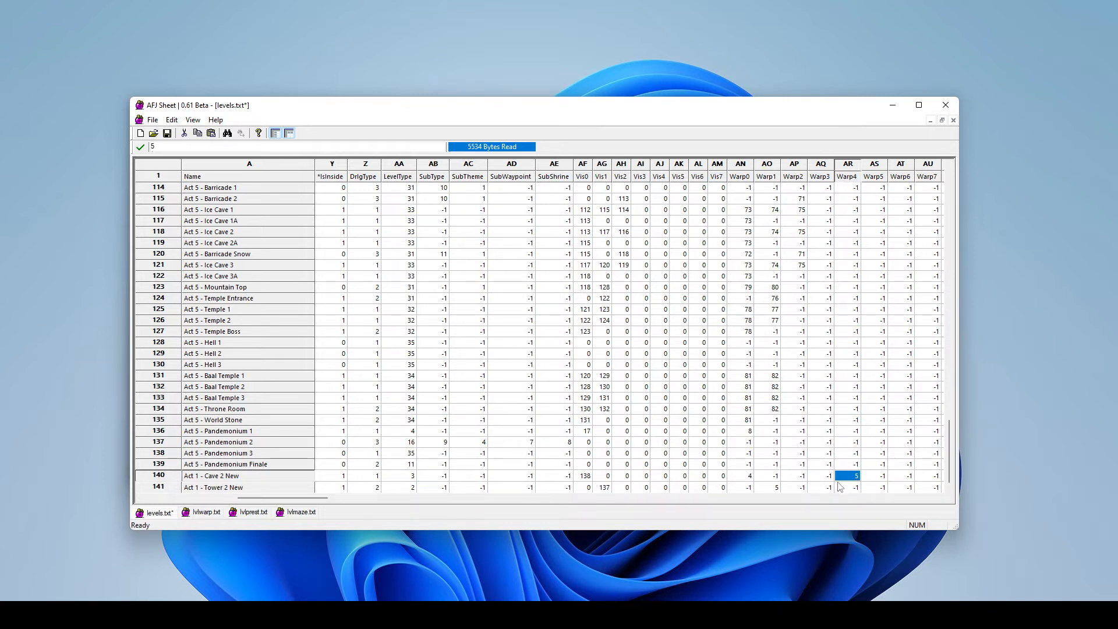
{"action": "key", "text": "Escape"}
{"action": "left_click", "coordinate": [854, 431]}
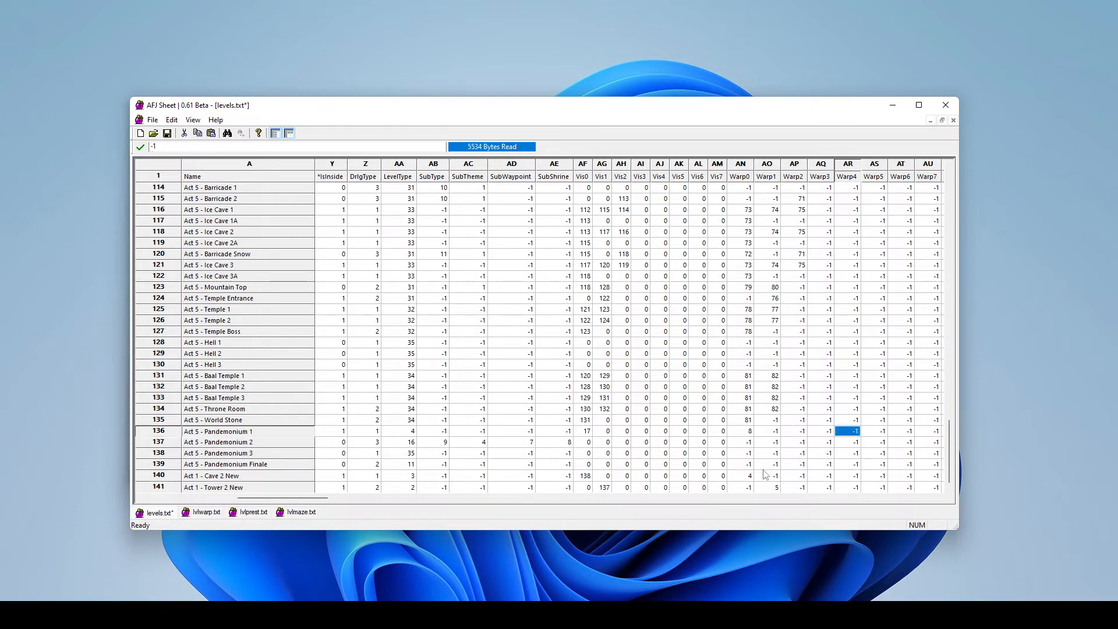
Step: Review the Ids of the Act 1 - Cave 2 New and Act 1 - Tower 2 New rows in levels.txt
{"action": "mouse_move", "coordinate": [277, 498]}
{"action": "left_mouse_down"}
{"action": "mouse_move", "coordinate": [300, 499]}
{"action": "mouse_move", "coordinate": [289, 502]}
{"action": "left_mouse_up"}
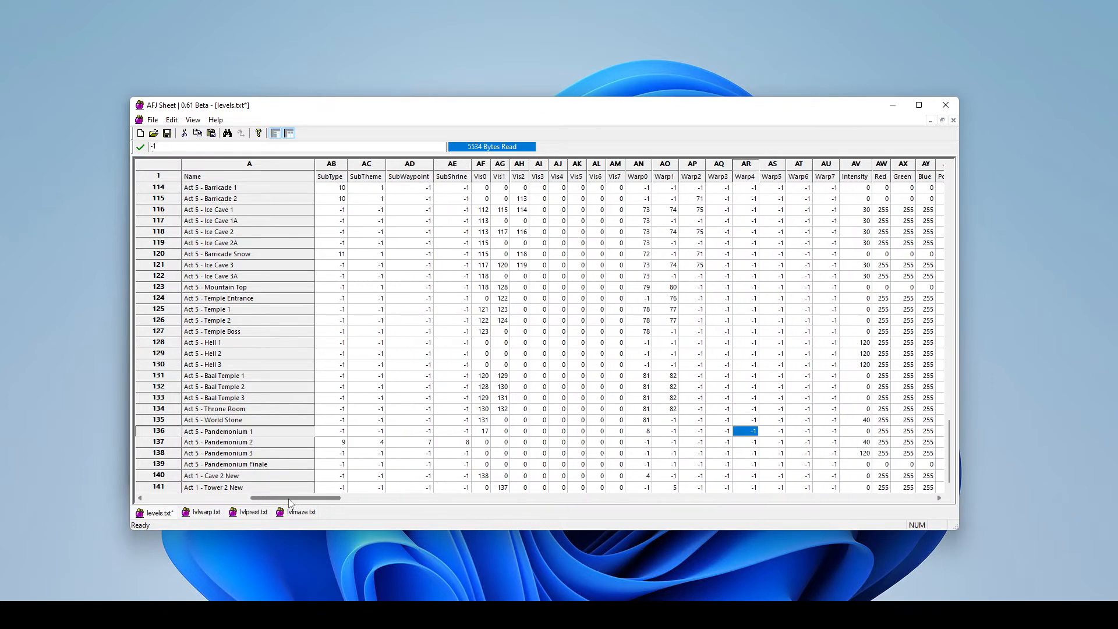
{"action": "key", "text": "Left"}
{"action": "key", "text": "Left"}
{"action": "key", "text": "Left"}
{"action": "key", "text": "Left"}
{"action": "key", "text": "Left"}
{"action": "key", "text": "Left"}
{"action": "key", "text": "Left"}
{"action": "key", "text": "Left"}
{"action": "key", "text": "Left"}
{"action": "key", "text": "Left"}
{"action": "key", "text": "Left"}
{"action": "key", "text": "Left"}
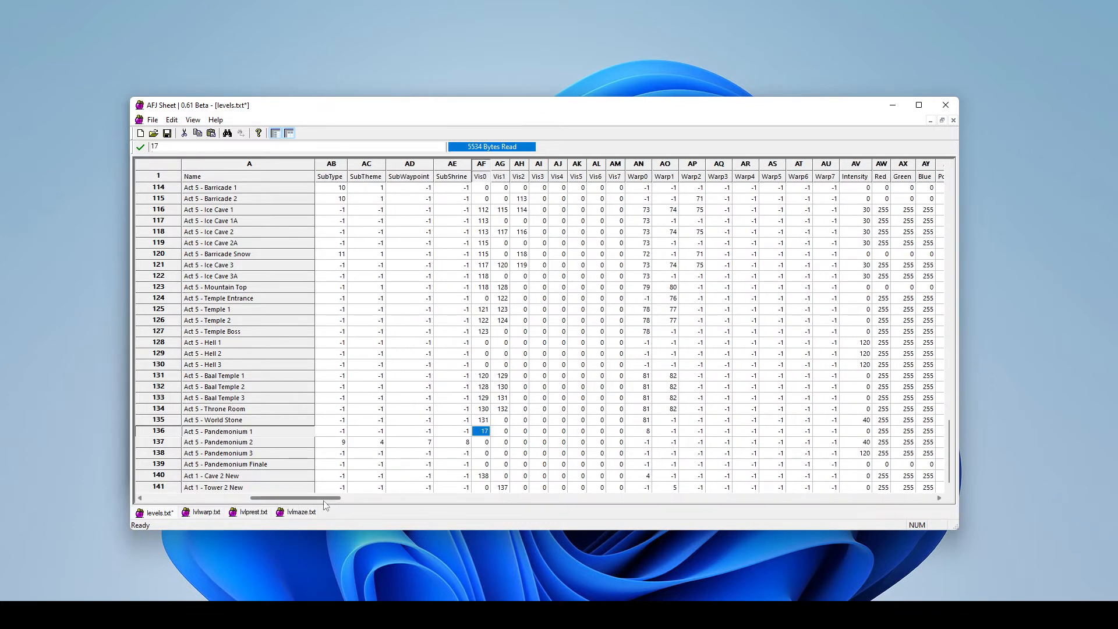
{"action": "scroll", "coordinate": [287, 503], "scroll_direction": "left", "scroll_amount": 2}
{"action": "left_click_drag", "start_coordinate": [287, 500], "coordinate": [205, 501]}
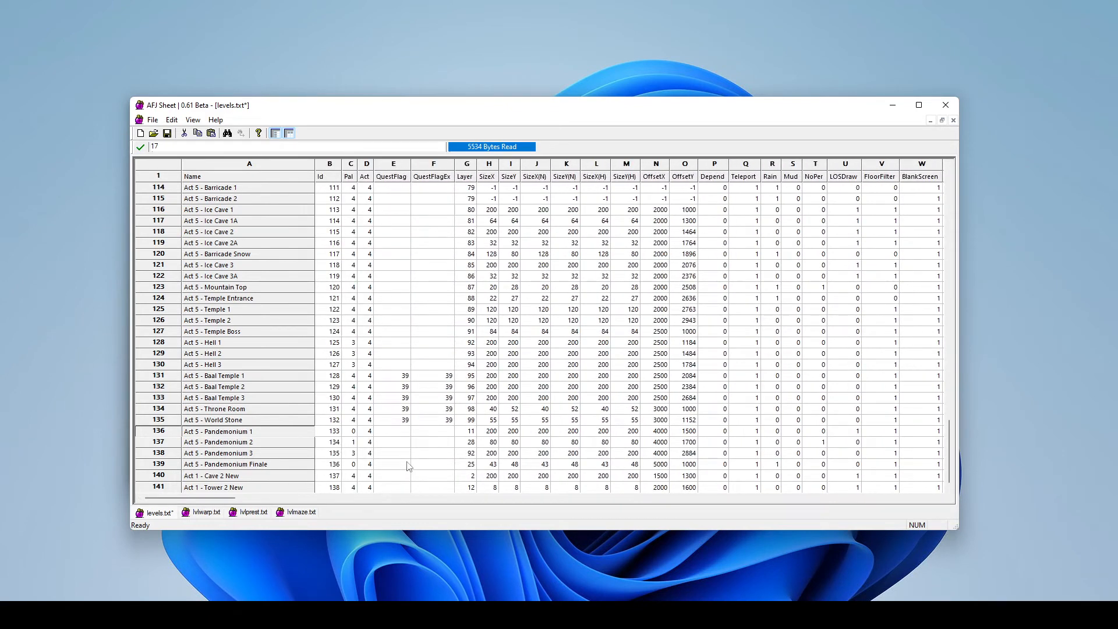
{"action": "left_click", "coordinate": [159, 477]}
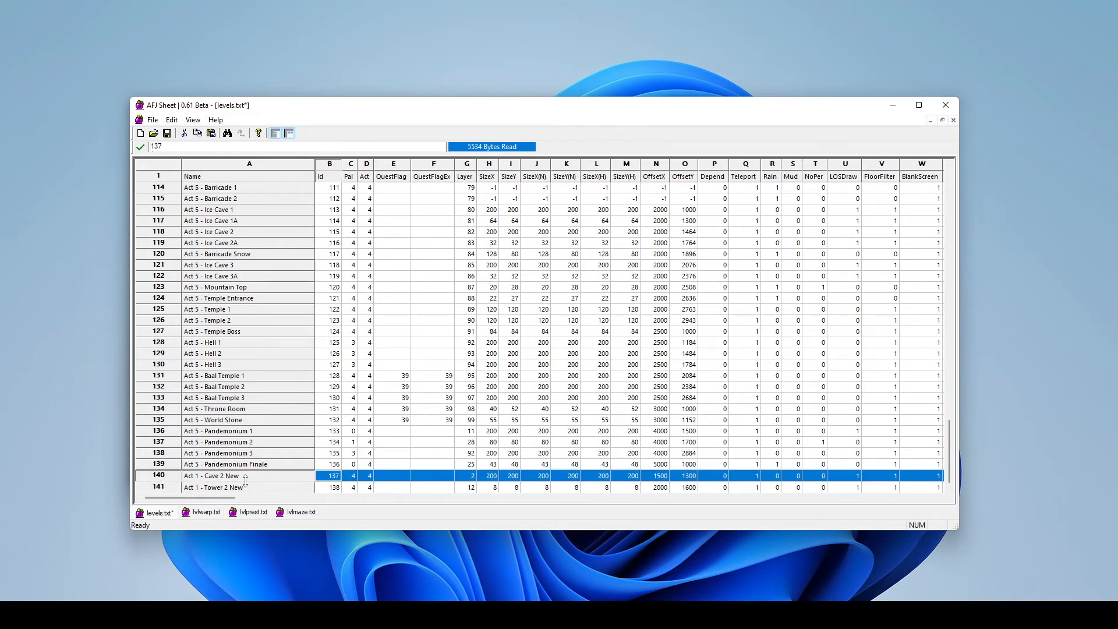
{"action": "left_click", "coordinate": [166, 488]}
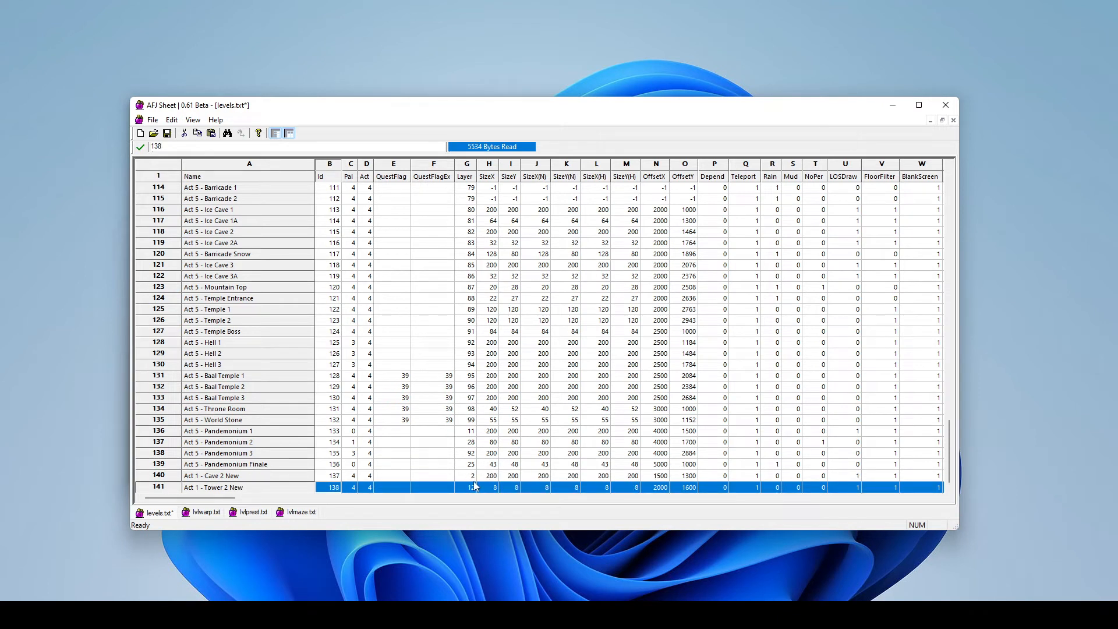
{"action": "left_click", "coordinate": [159, 476]}
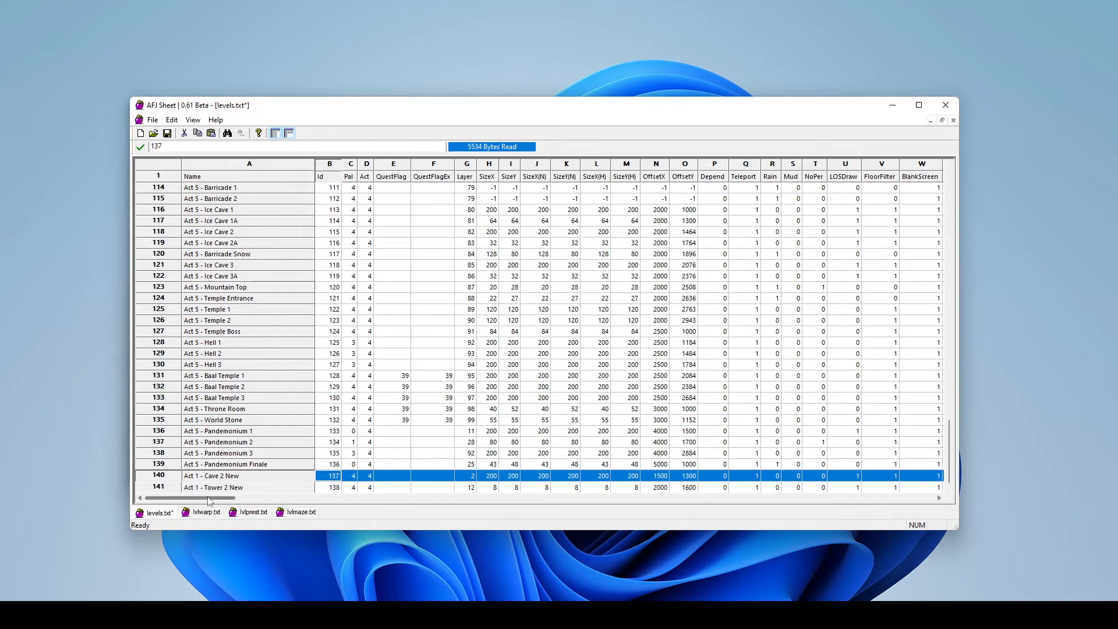
Step: Check the Vis and Warp values that link the Act 1 - Cave 2 New and Act 1 - Tower 2 New rows
{"action": "left_click_drag", "start_coordinate": [212, 501], "coordinate": [330, 502]}
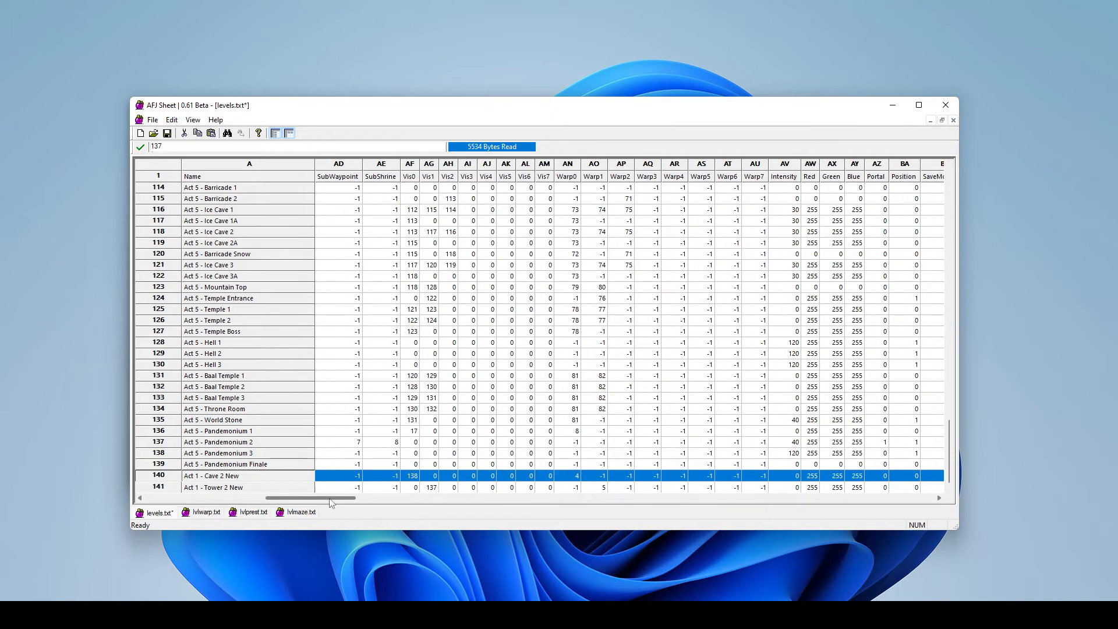
{"action": "left_click", "coordinate": [415, 490]}
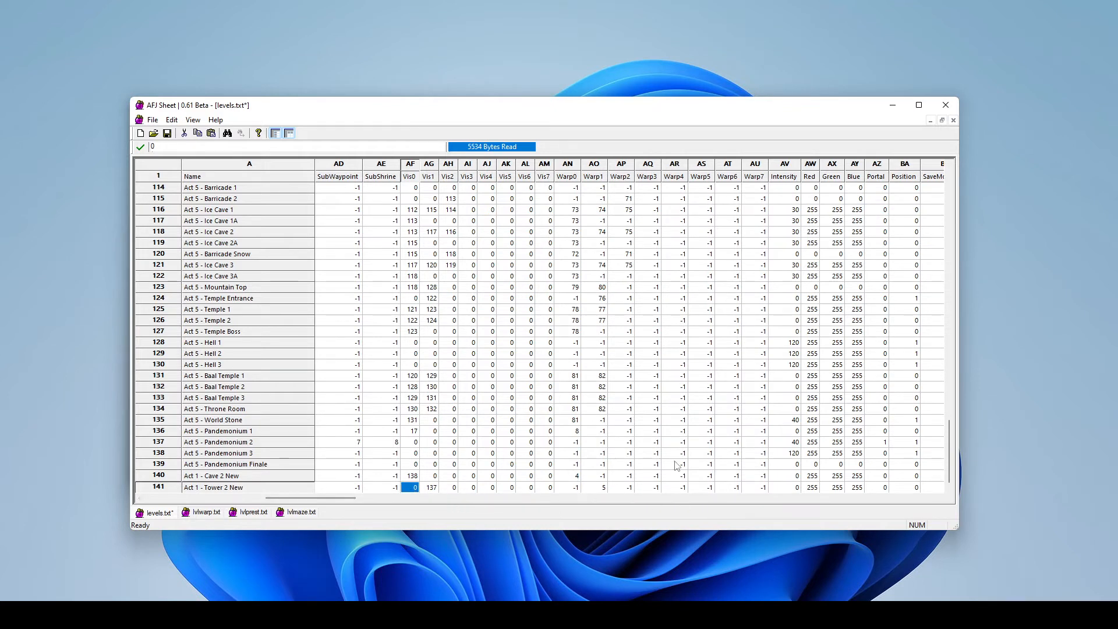
{"action": "left_click", "coordinate": [576, 488]}
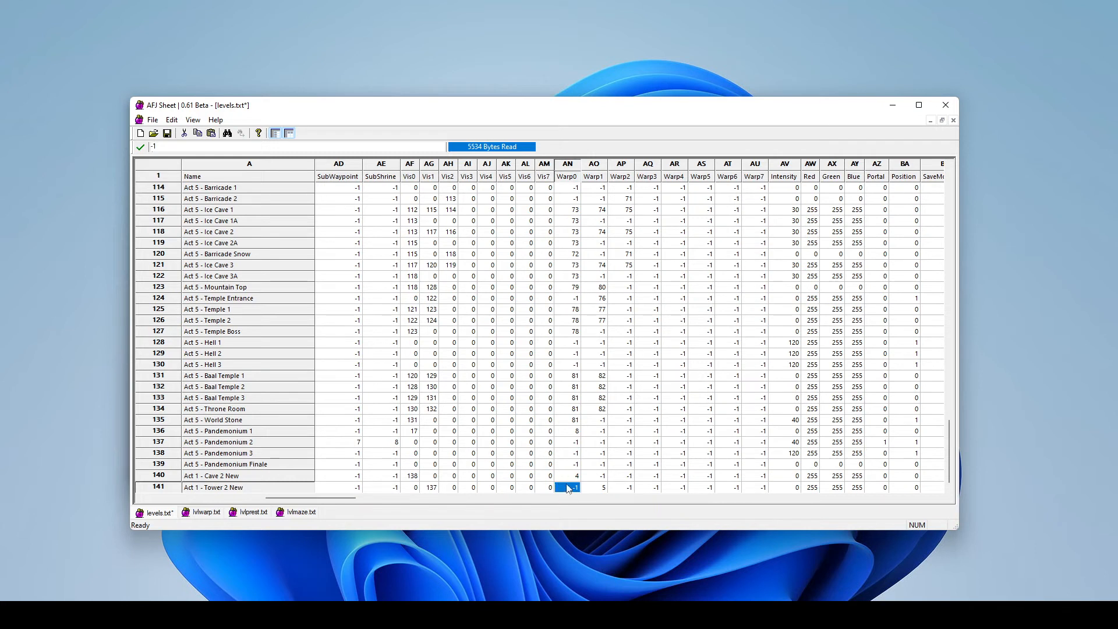
{"action": "left_click", "coordinate": [412, 477]}
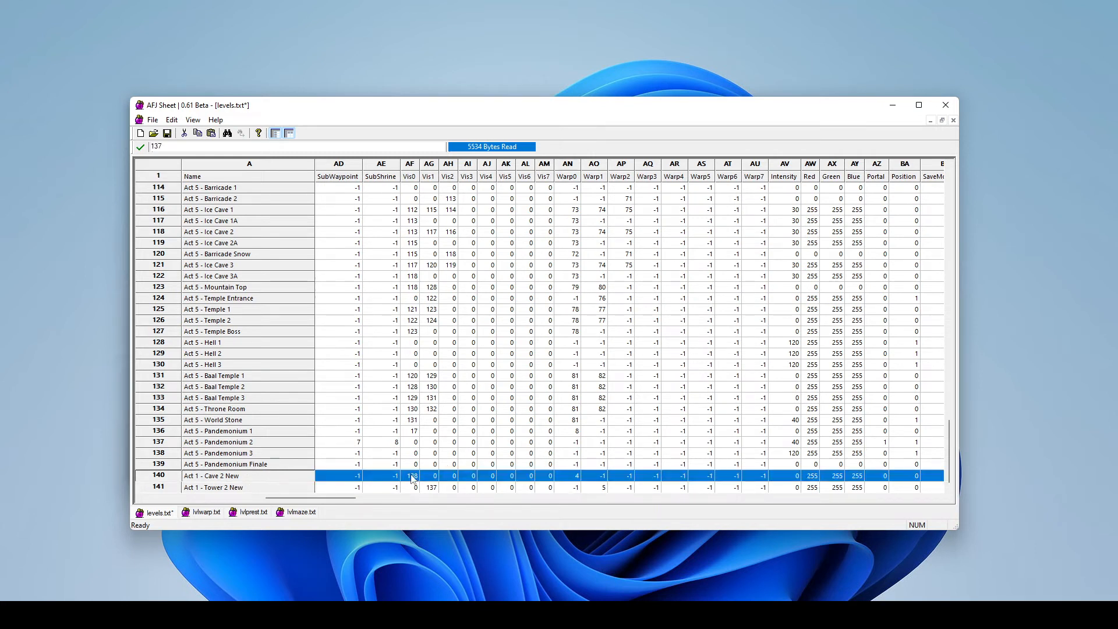
{"action": "left_click", "coordinate": [494, 476]}
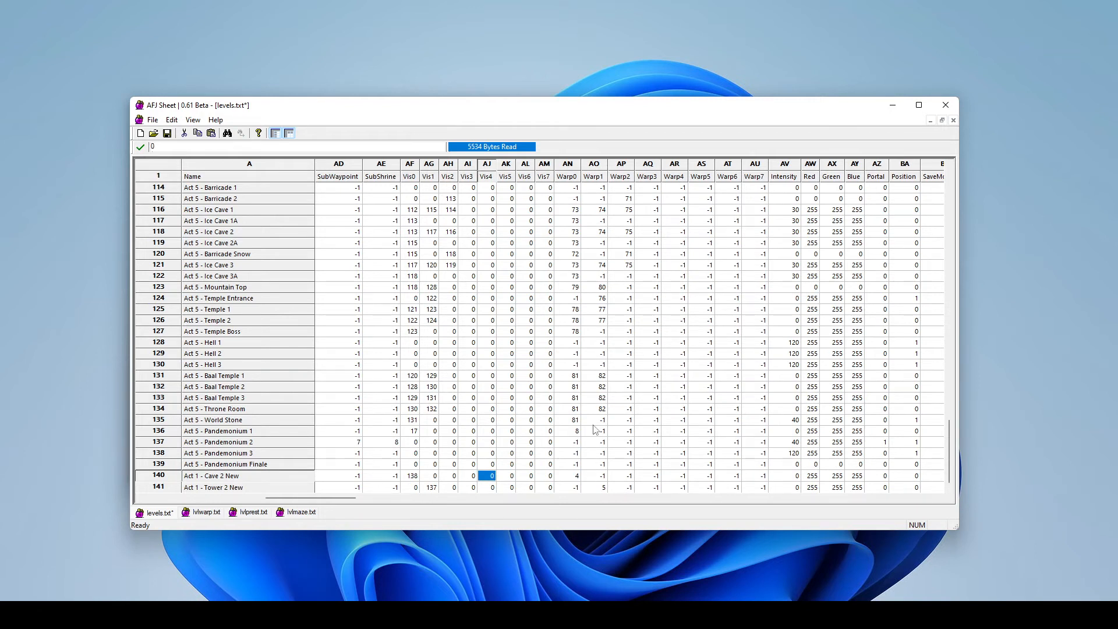
{"action": "left_click", "coordinate": [506, 431]}
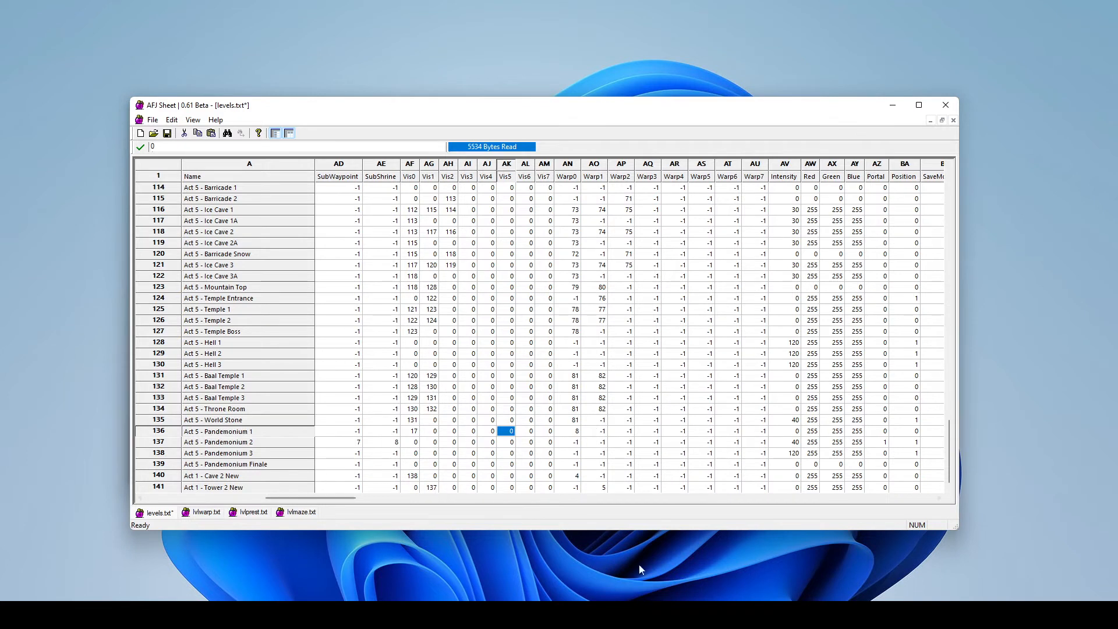
{"action": "left_click", "coordinate": [578, 476]}
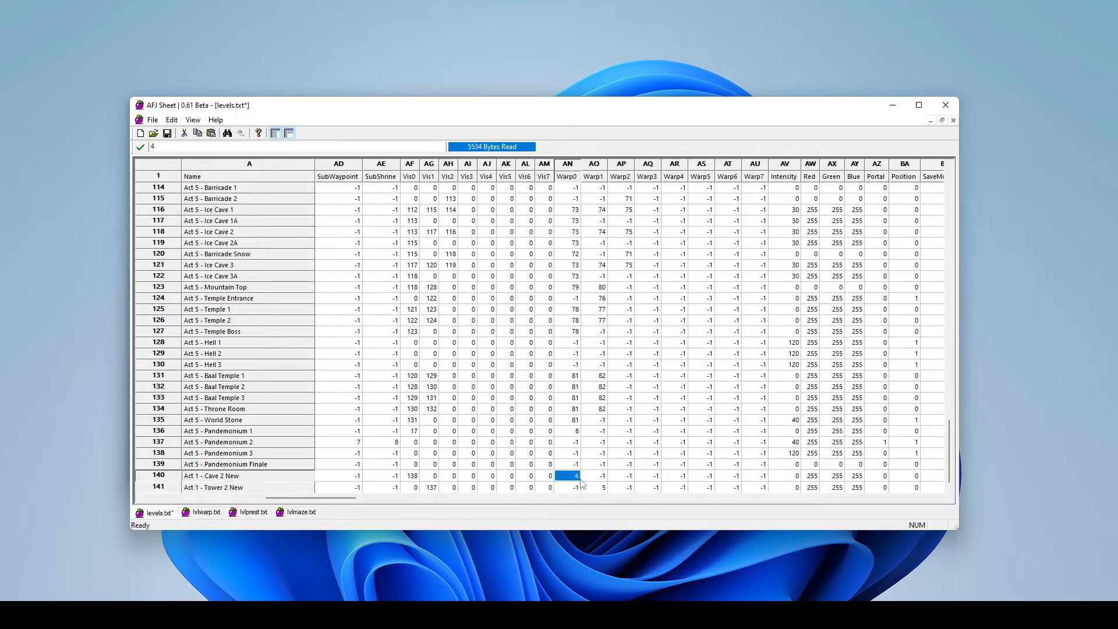
{"action": "left_click", "coordinate": [485, 432]}
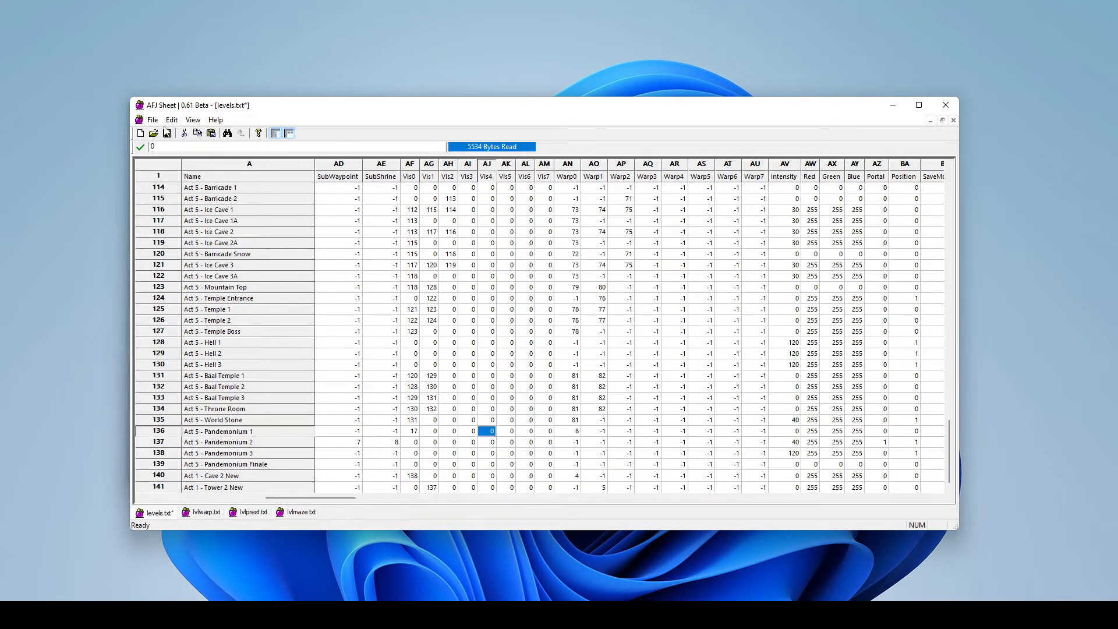
Step: Save levels.txt and select the Act 1 - Cave 2 New row to recheck its Vis and Warp values
{"action": "left_click", "coordinate": [167, 133]}
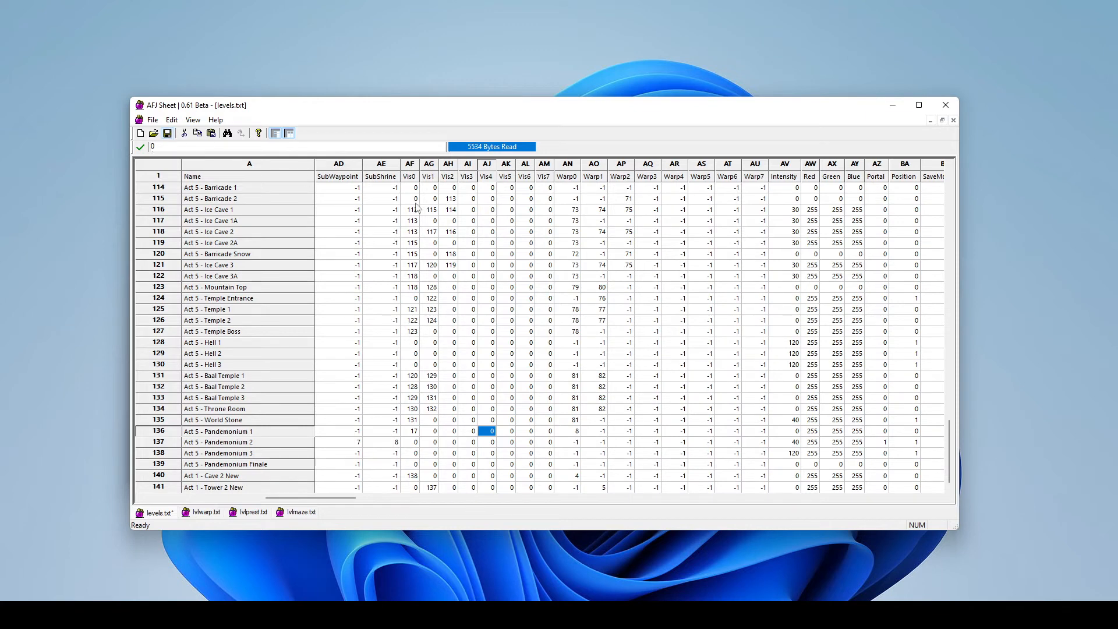
{"action": "left_click", "coordinate": [495, 465]}
{"action": "left_click", "coordinate": [166, 477]}
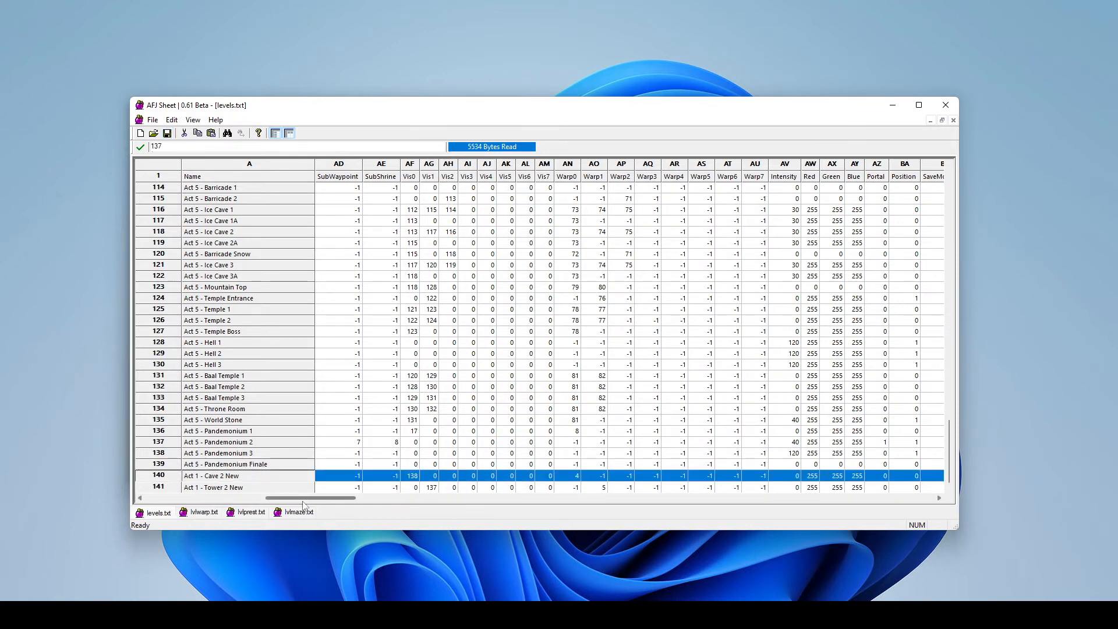
{"action": "mouse_move", "coordinate": [311, 498]}
{"action": "left_mouse_down"}
{"action": "mouse_move", "coordinate": [164, 495]}
{"action": "mouse_move", "coordinate": [323, 514]}
{"action": "mouse_move", "coordinate": [316, 508]}
{"action": "left_mouse_up"}
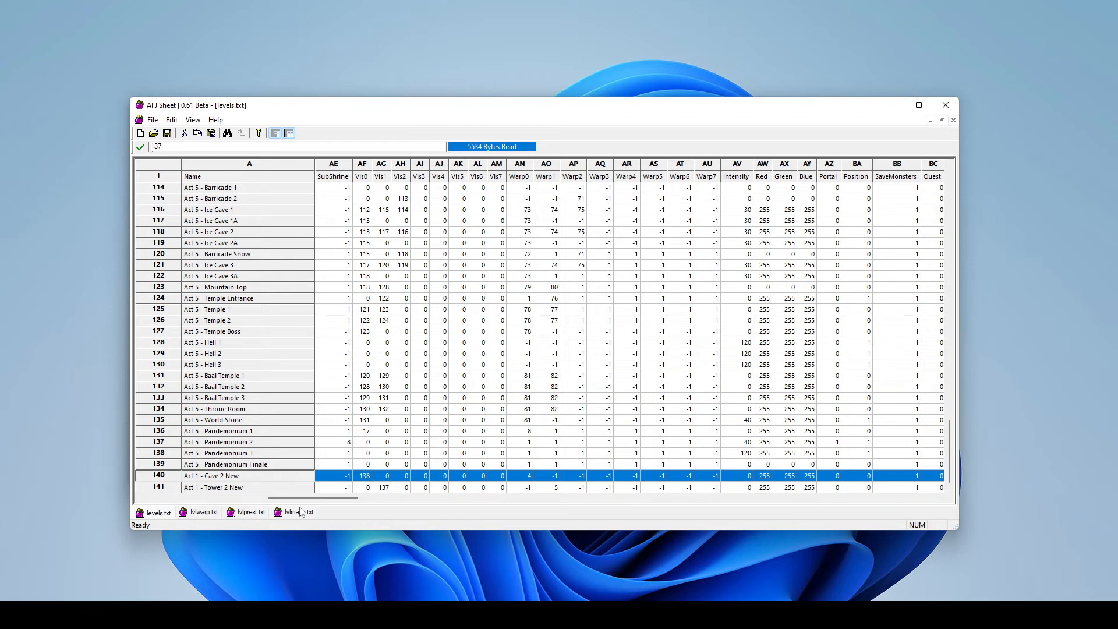
Step: In lvlprest.txt, widen the Name column and clone the Act 1 - Tower 2 row once
{"action": "left_click", "coordinate": [244, 515]}
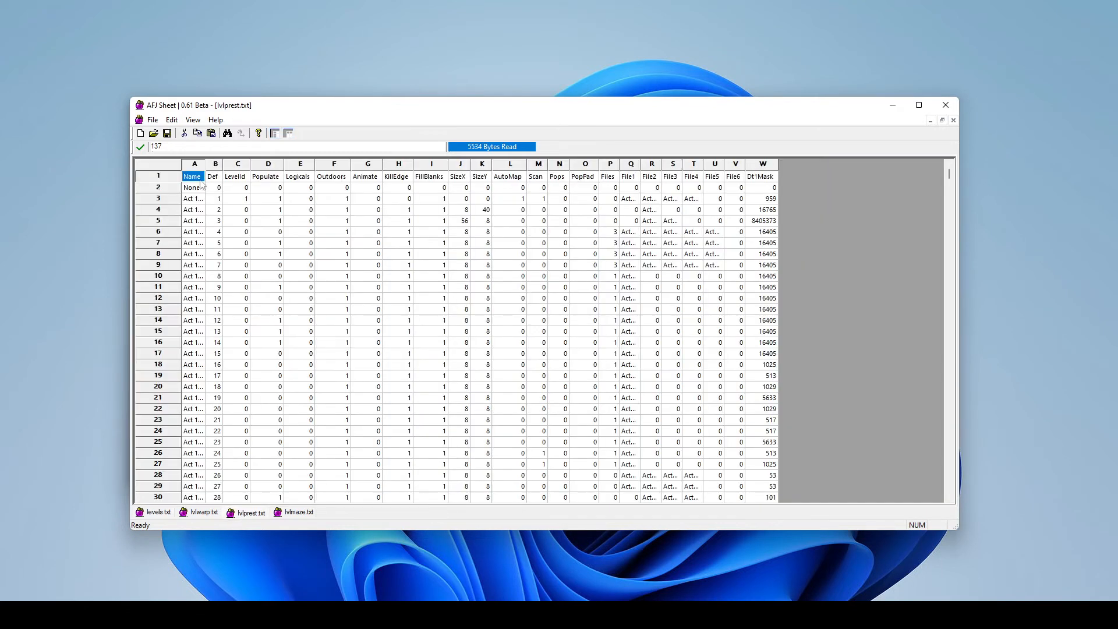
{"action": "left_click_drag", "start_coordinate": [205, 164], "coordinate": [280, 168]}
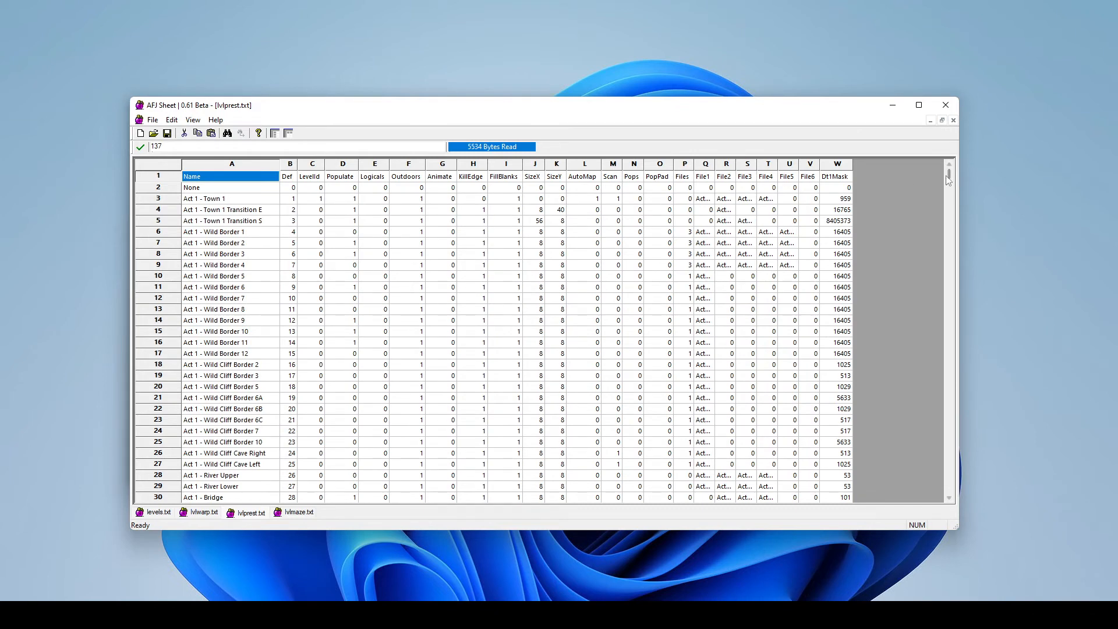
{"action": "scroll", "coordinate": [372, 403], "scroll_direction": "down", "scroll_amount": 9}
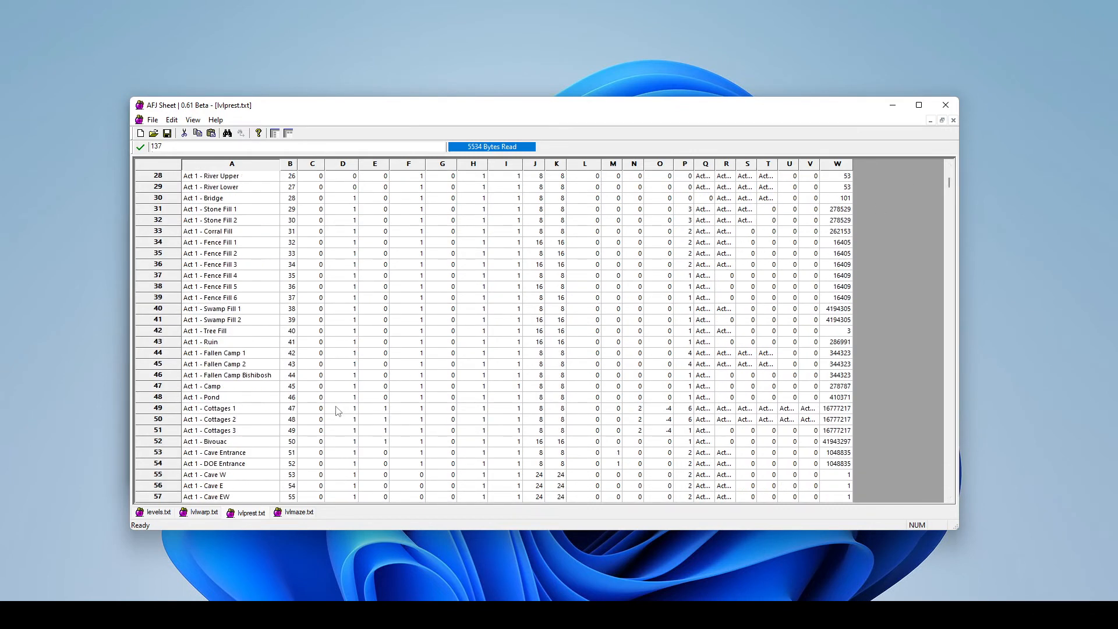
{"action": "scroll", "coordinate": [336, 411], "scroll_direction": "down", "scroll_amount": 20}
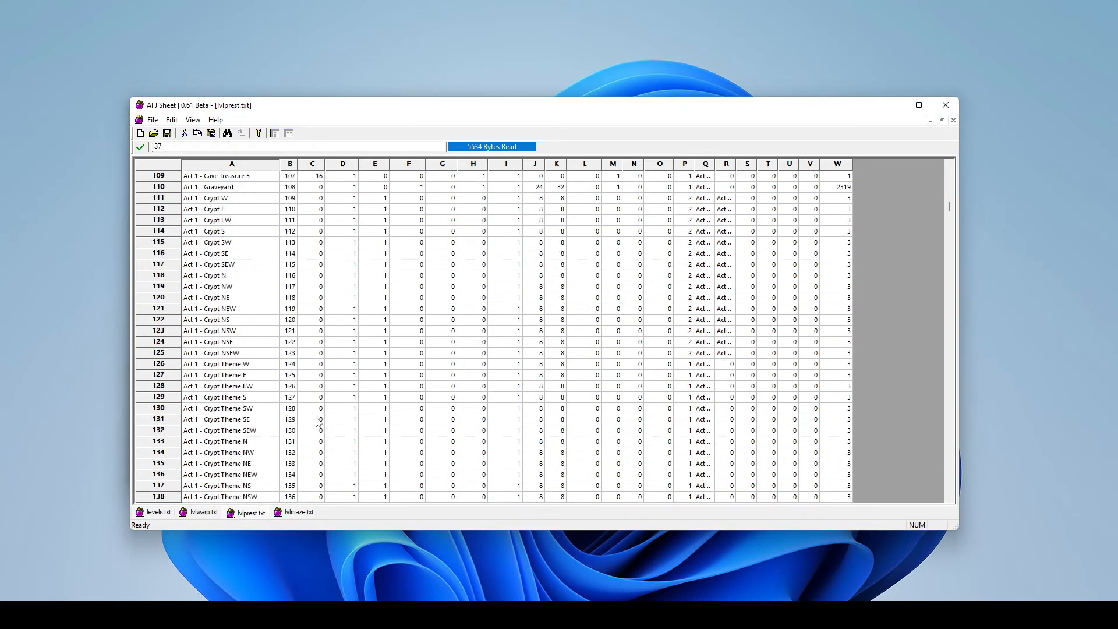
{"action": "scroll", "coordinate": [318, 422], "scroll_direction": "down", "scroll_amount": 13}
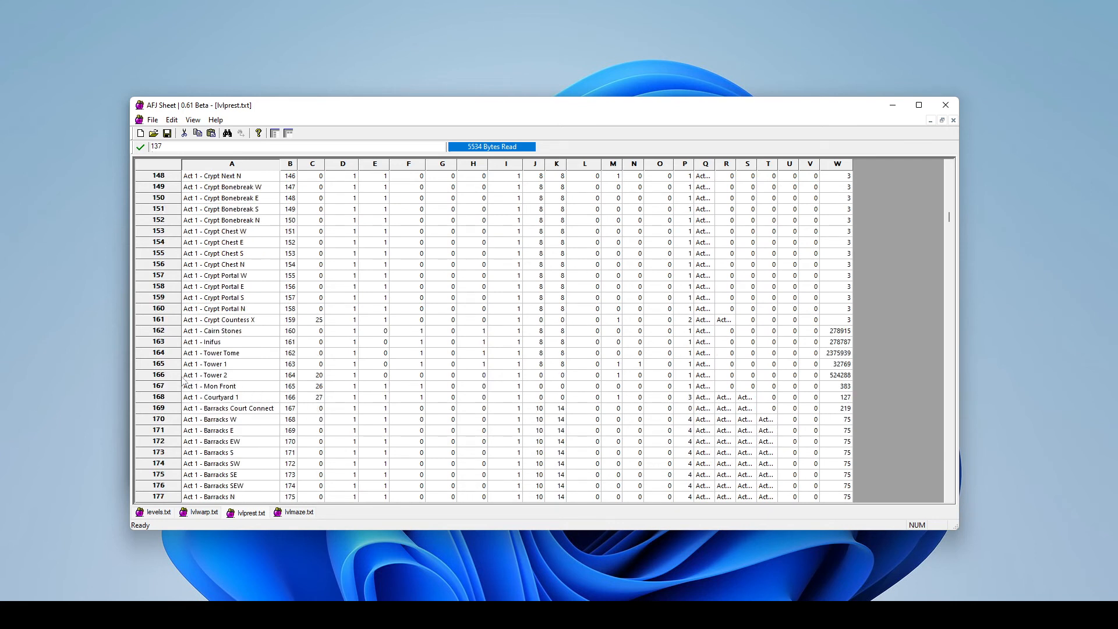
{"action": "left_click", "coordinate": [185, 376]}
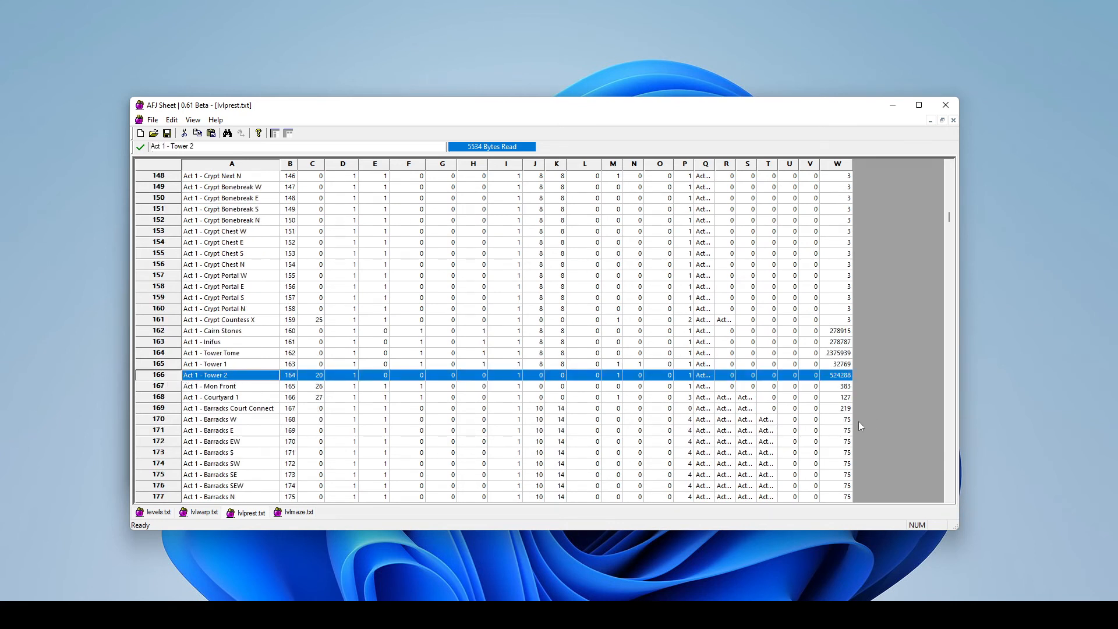
{"action": "right_click", "coordinate": [165, 379]}
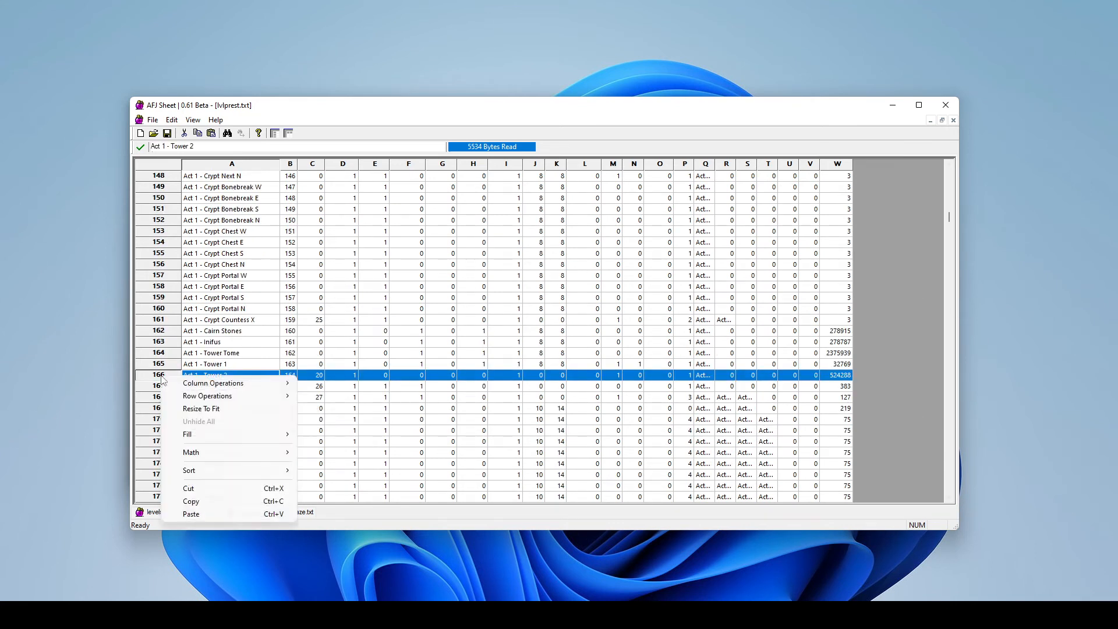
{"action": "mouse_move", "coordinate": [208, 397]}
{"action": "left_click", "coordinate": [326, 464]}
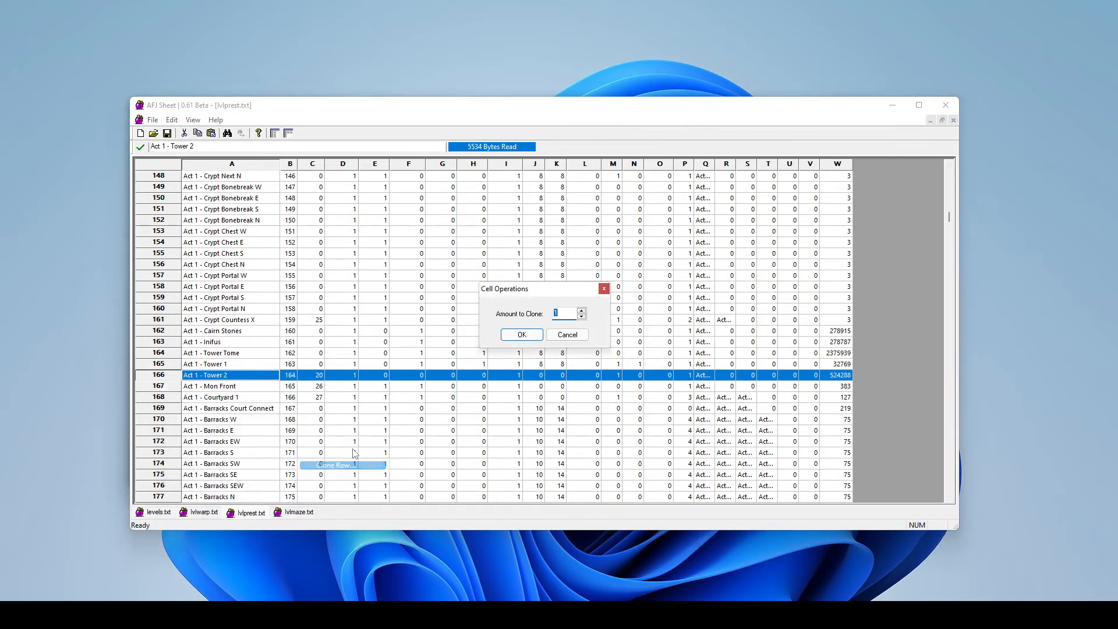
{"action": "left_click", "coordinate": [522, 335]}
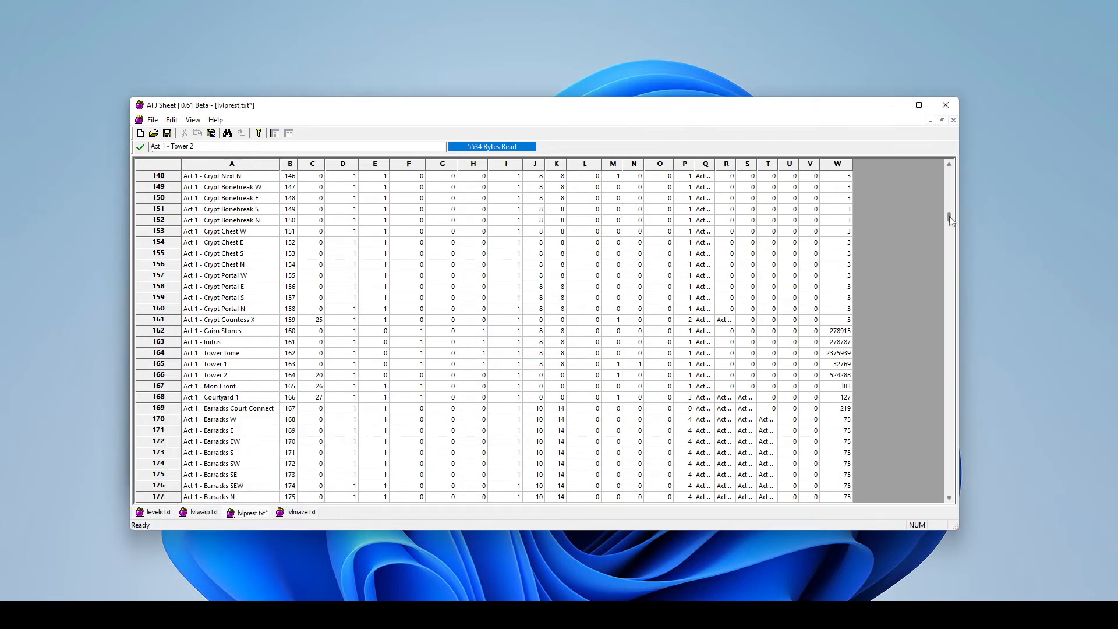
Step: Freeze the header row of lvlprest.txt and set the Def of the cloned Act 1 - Tower 2 row to 1091
{"action": "left_click_drag", "start_coordinate": [950, 218], "coordinate": [963, 512]}
{"action": "left_click", "coordinate": [236, 488]}
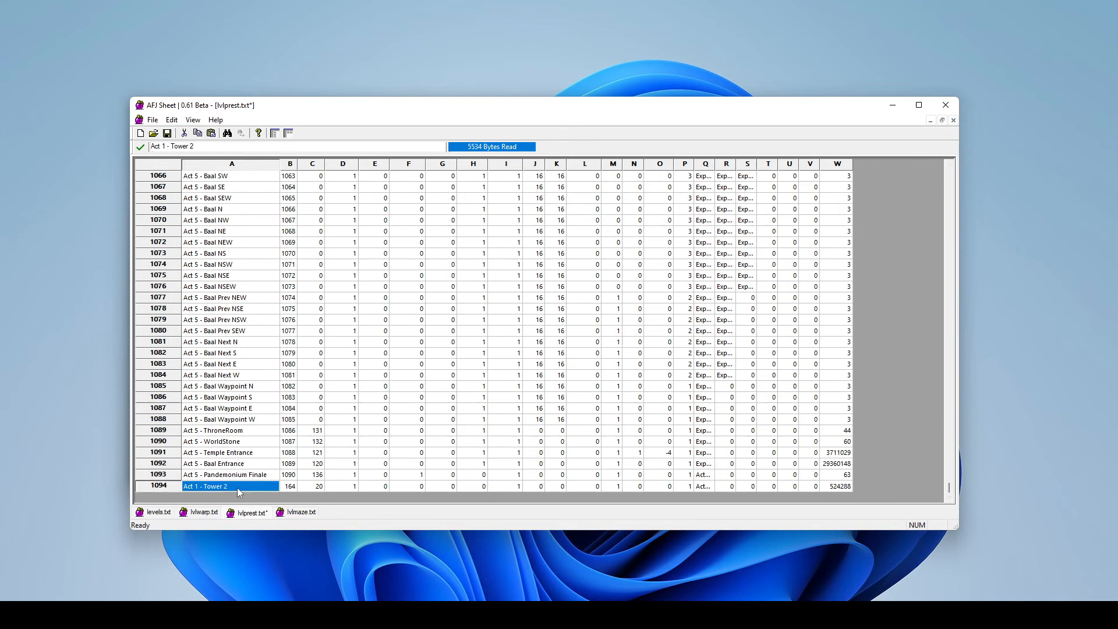
{"action": "left_click", "coordinate": [292, 485]}
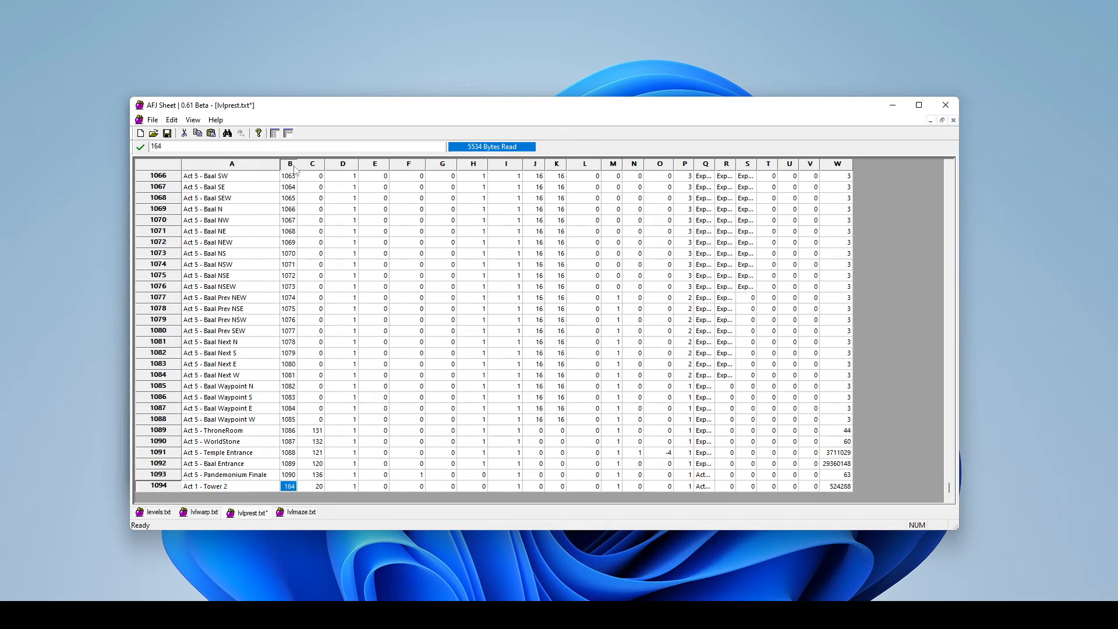
{"action": "left_click", "coordinate": [287, 134]}
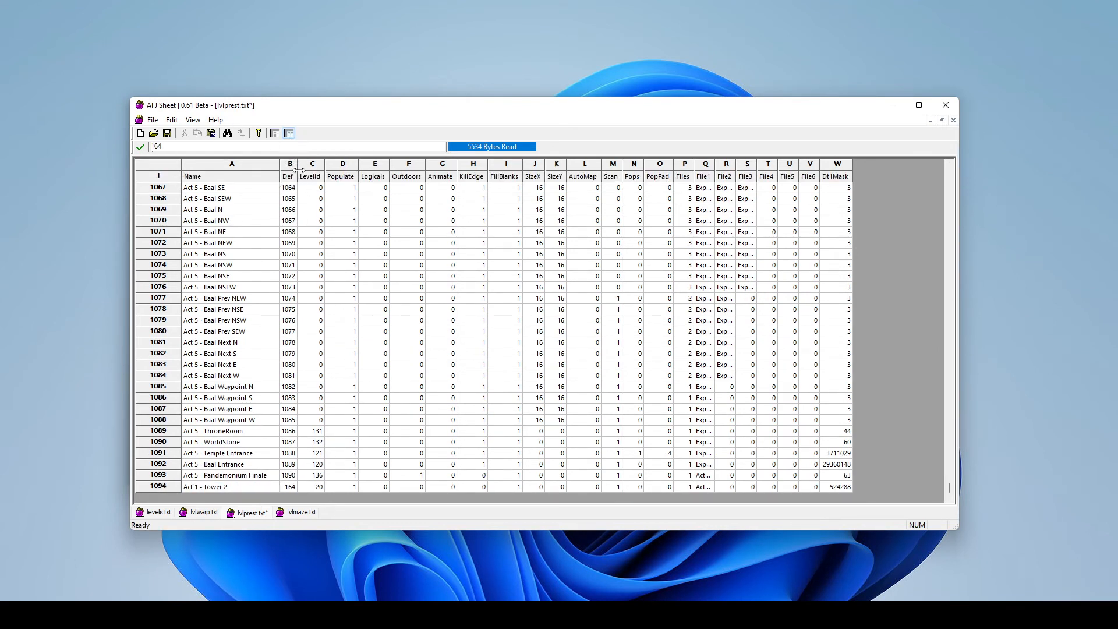
{"action": "left_click_drag", "start_coordinate": [297, 164], "coordinate": [319, 164]}
{"action": "left_click", "coordinate": [297, 488]}
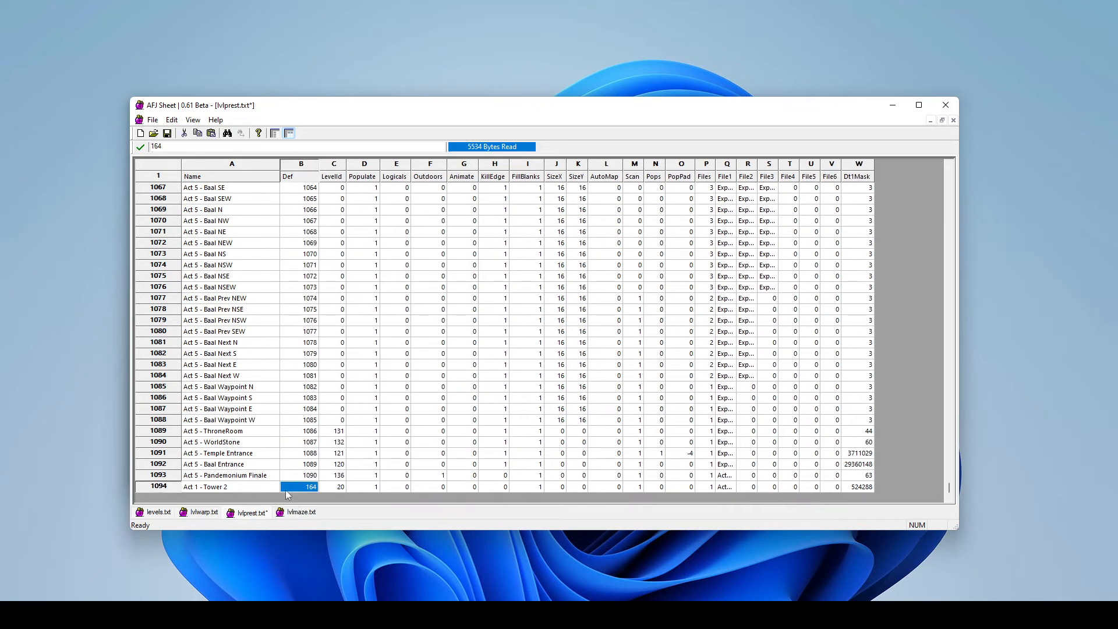
{"action": "type", "text": "1091"}
{"action": "left_click", "coordinate": [373, 453]}
Step: Look up the Id of Act 1 - Tower 2 New in levels.txt and set the cloned lvlprest.txt row's LevelId to 138
{"action": "left_click", "coordinate": [337, 488]}
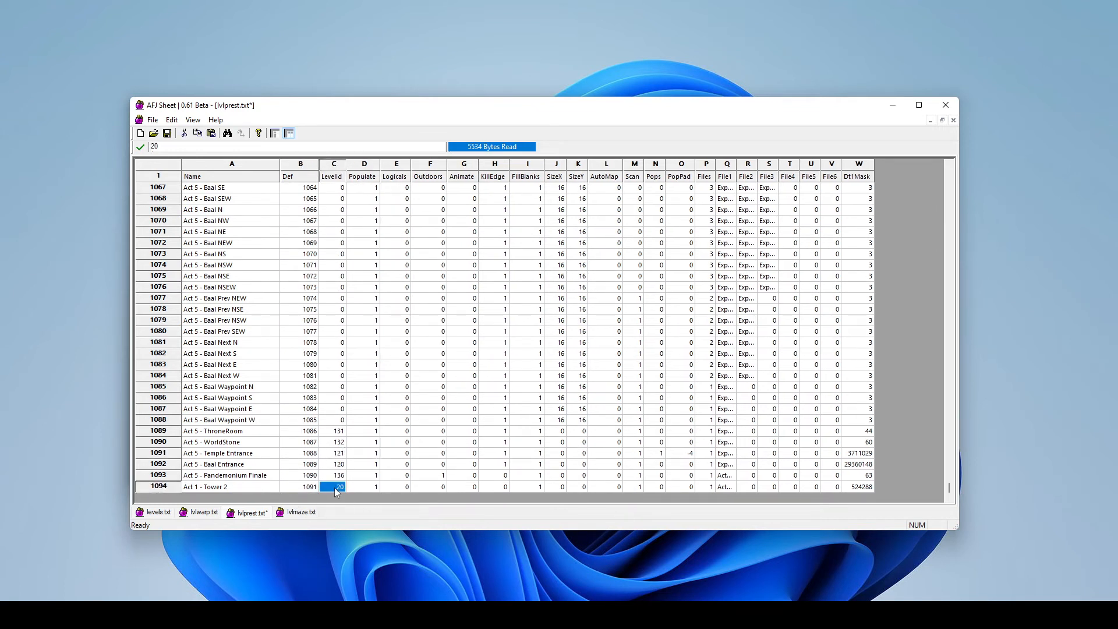
{"action": "left_click", "coordinate": [170, 513]}
{"action": "scroll", "coordinate": [322, 499], "scroll_direction": "left", "scroll_amount": 5}
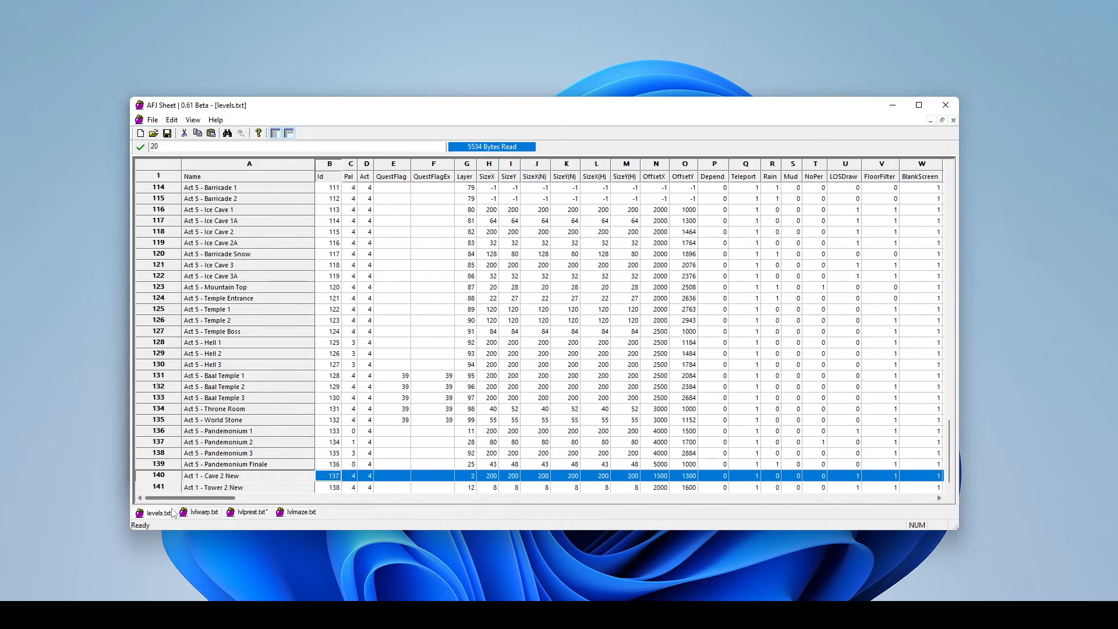
{"action": "left_click", "coordinate": [322, 489]}
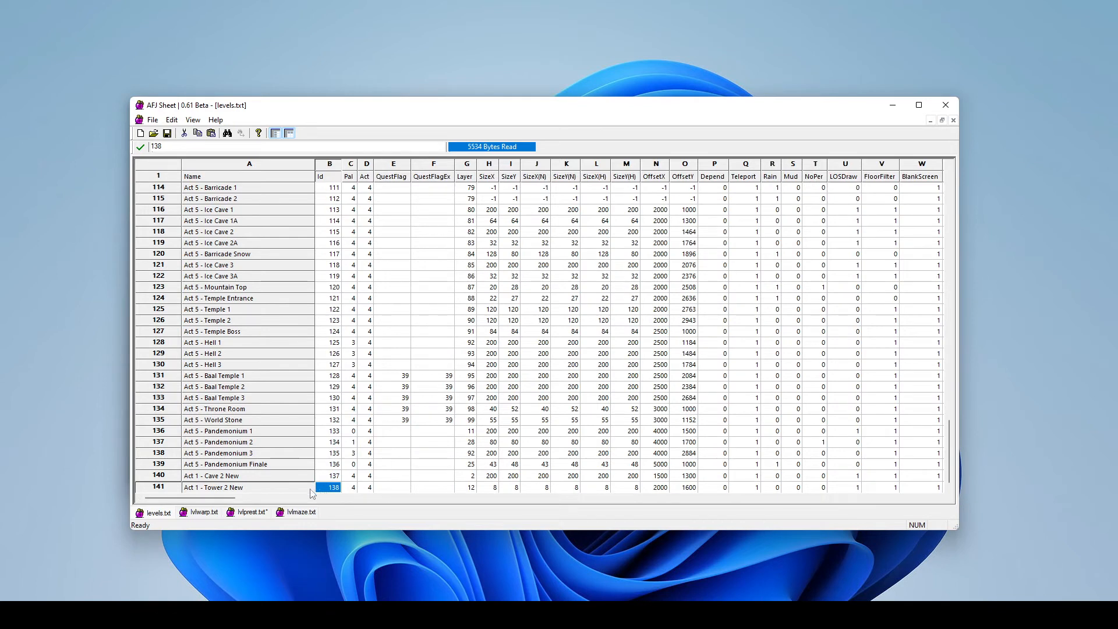
{"action": "left_click", "coordinate": [249, 512]}
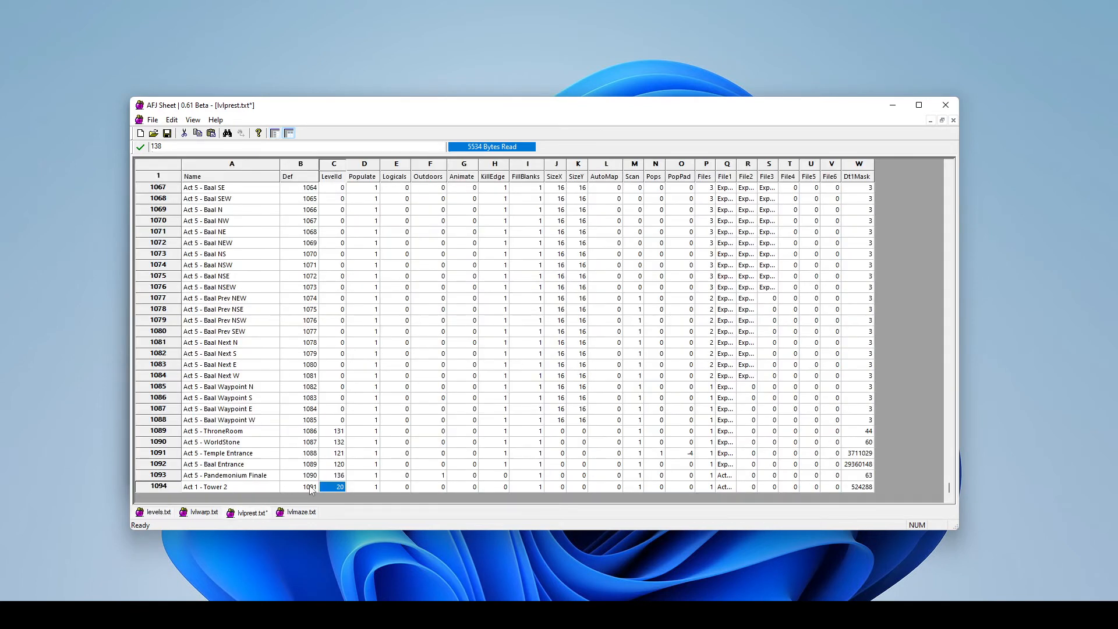
{"action": "type", "text": "138"}
{"action": "left_click", "coordinate": [464, 431]}
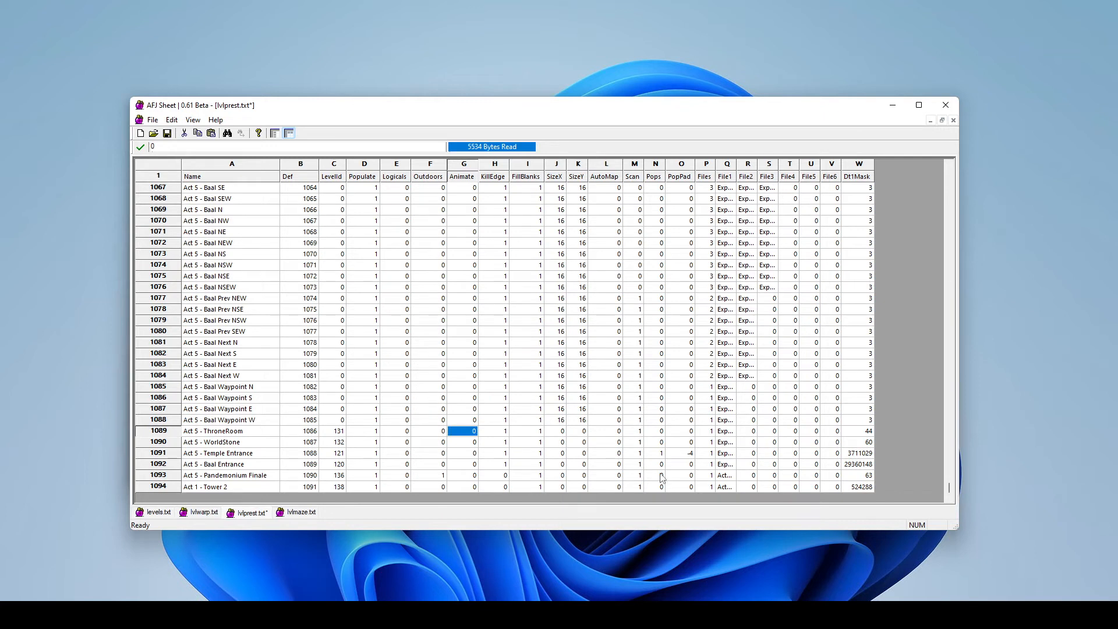
Step: Check the File1 path and LevelId of the cloned Act 1 - Tower 2 row and save lvlprest.txt
{"action": "left_click", "coordinate": [725, 488]}
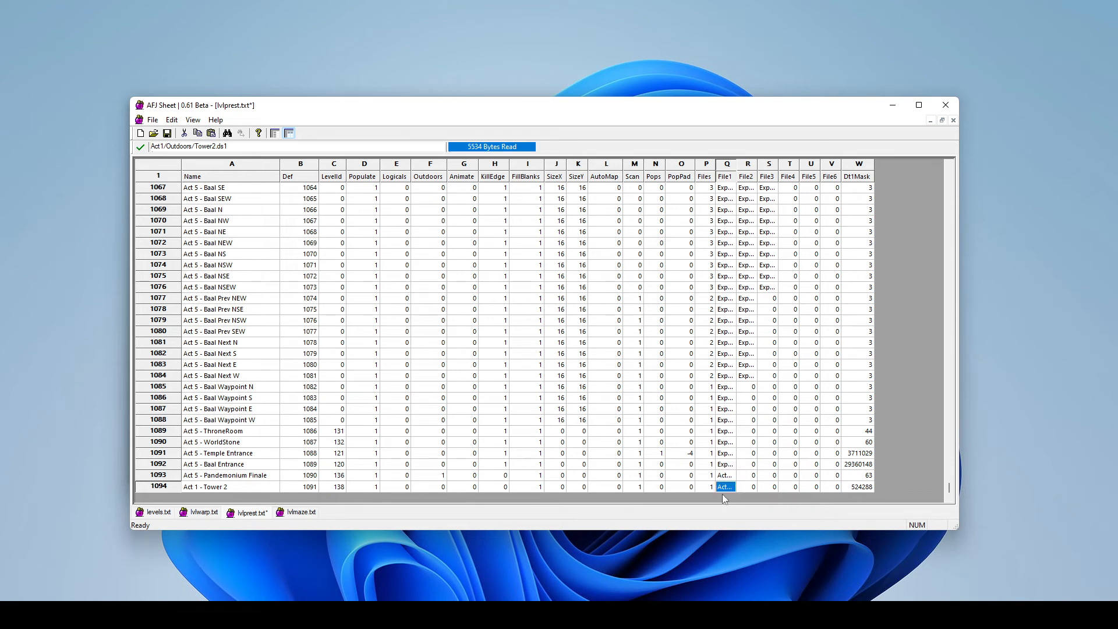
{"action": "left_click", "coordinate": [356, 376]}
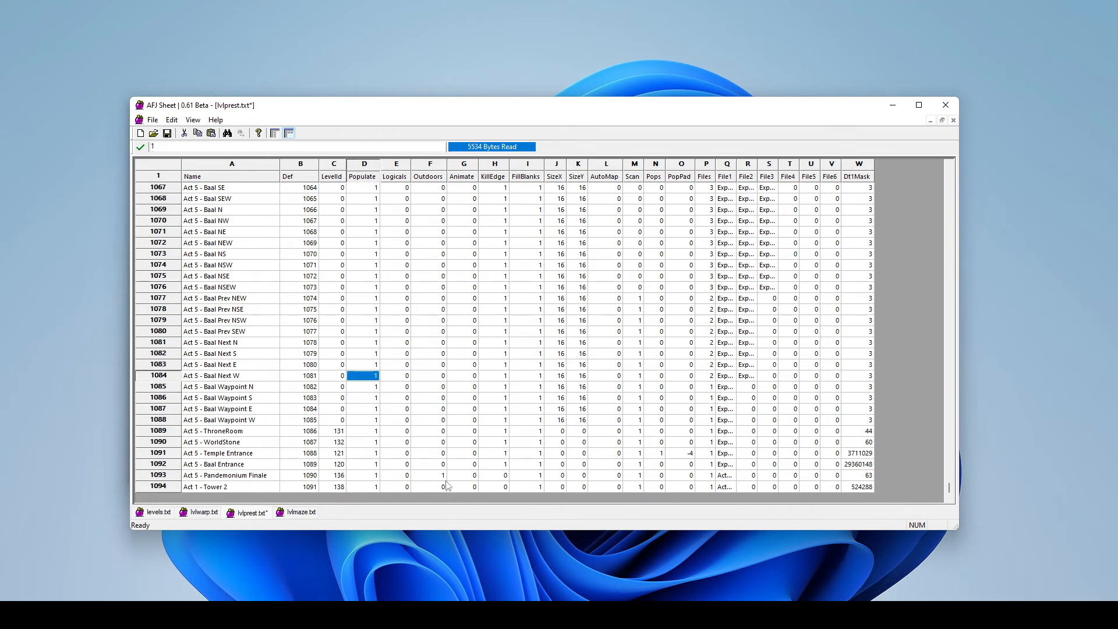
{"action": "left_click", "coordinate": [326, 488]}
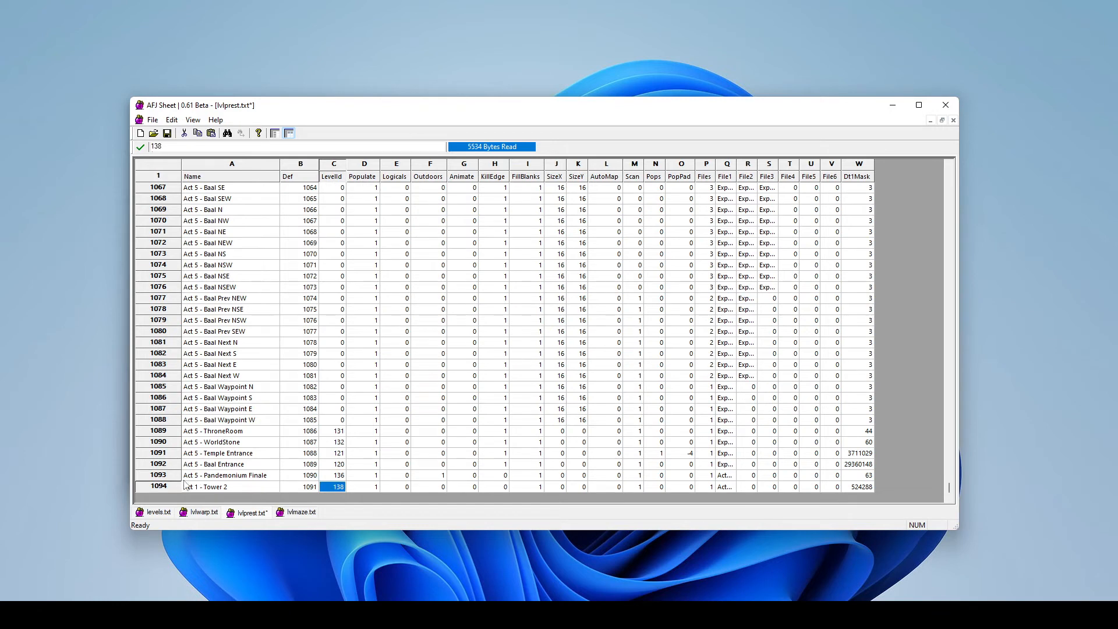
{"action": "left_click", "coordinate": [167, 133]}
Step: In lvlmaze.txt, widen the Name column and copy the Act 1 - Cave 2 row into one new row at the end
{"action": "left_click", "coordinate": [298, 513]}
{"action": "left_click_drag", "start_coordinate": [205, 169], "coordinate": [325, 174]}
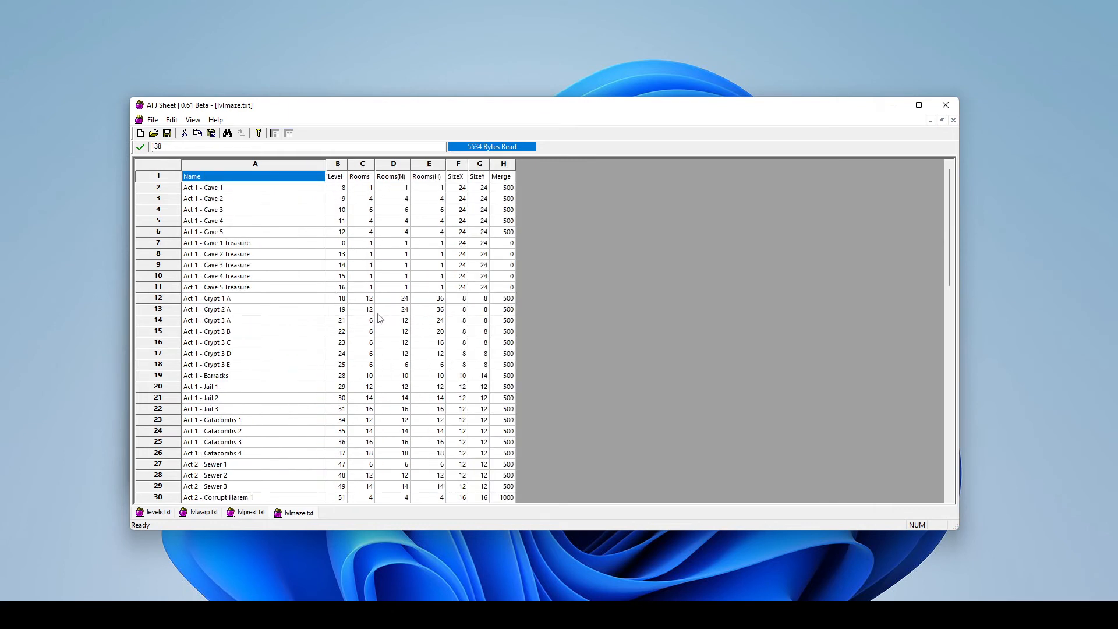
{"action": "left_click", "coordinate": [163, 201]}
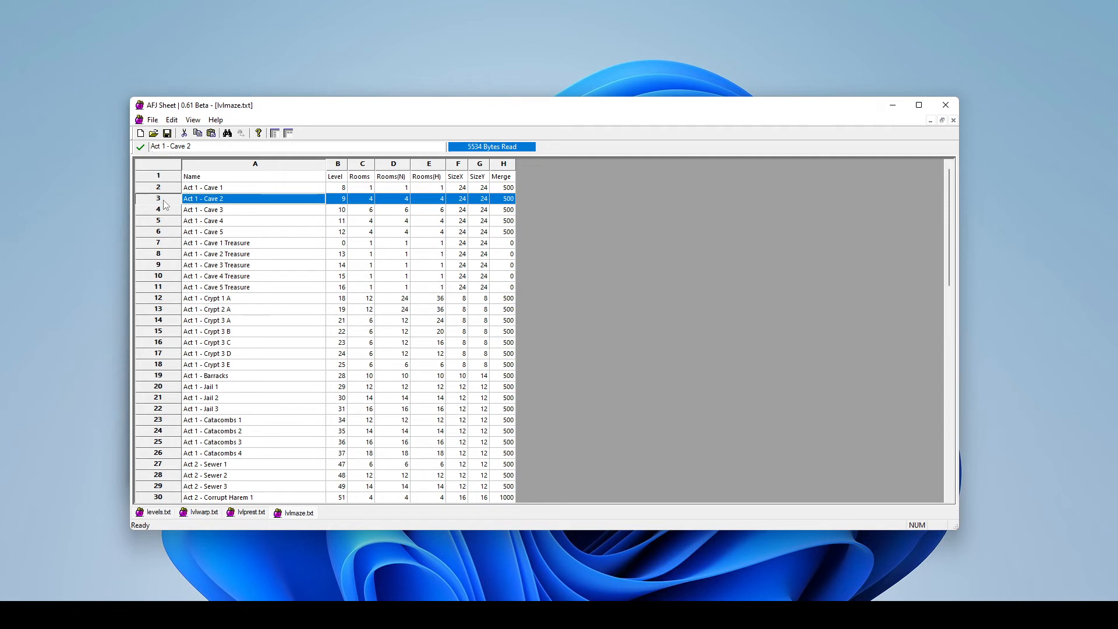
{"action": "left_click_drag", "start_coordinate": [950, 222], "coordinate": [951, 460]}
{"action": "right_click", "coordinate": [164, 496]}
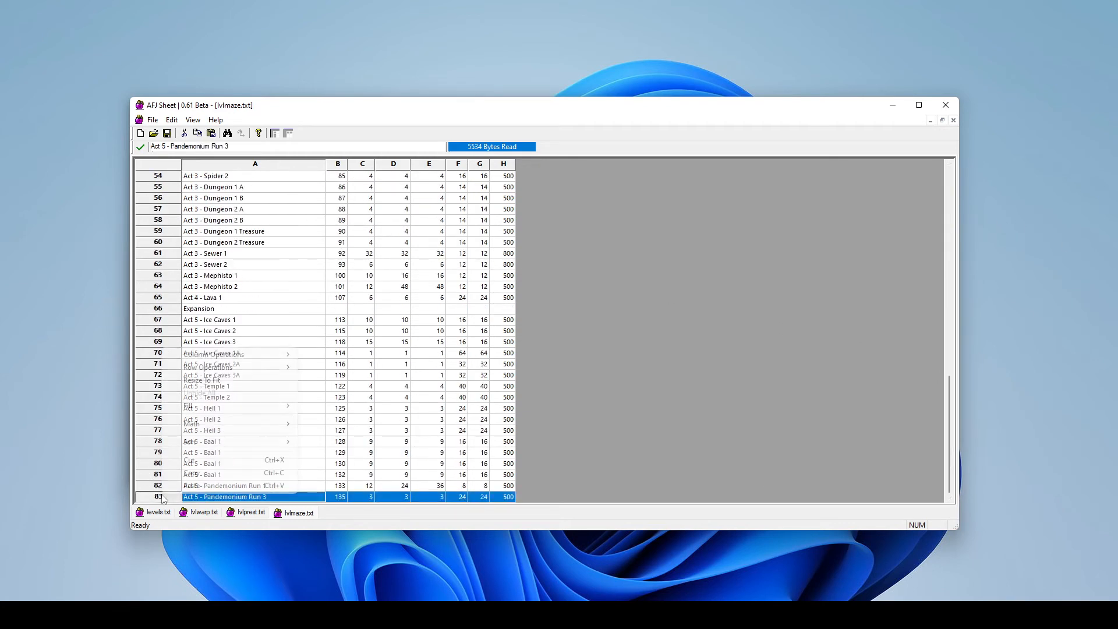
{"action": "mouse_move", "coordinate": [245, 367]}
{"action": "left_click", "coordinate": [326, 367]}
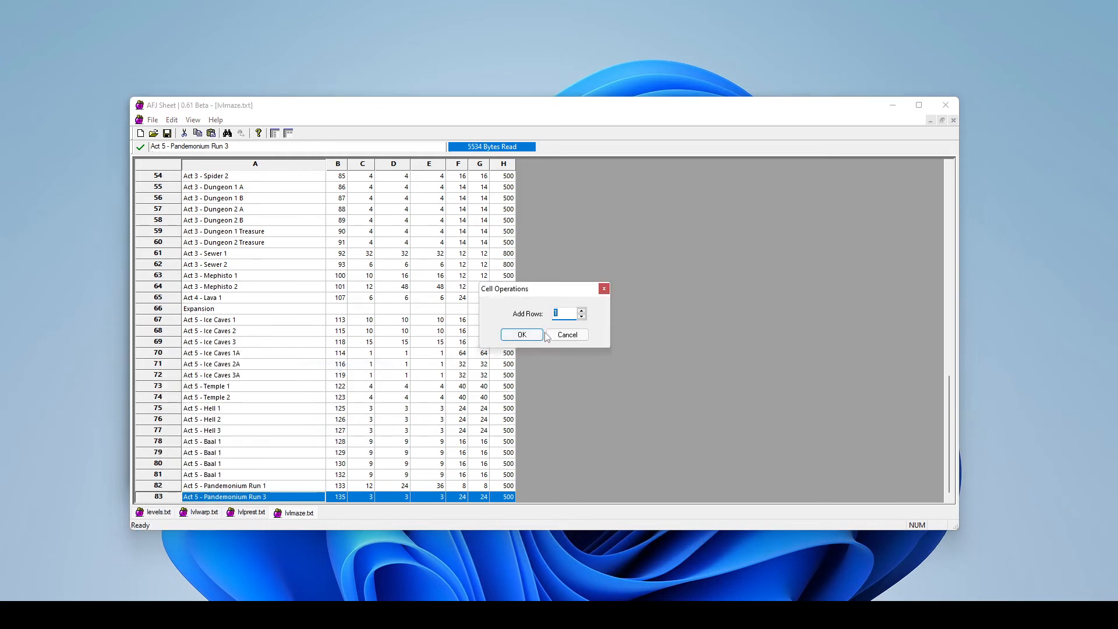
{"action": "left_click", "coordinate": [524, 333]}
{"action": "left_click", "coordinate": [196, 489]}
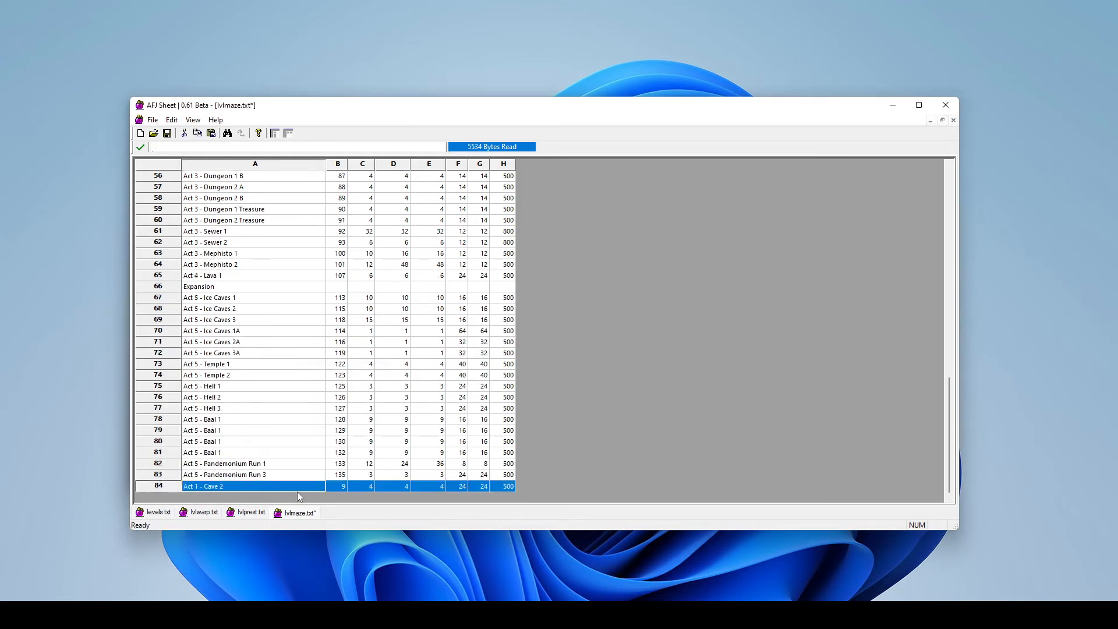
Step: Set the Level of the copied Act 1 - Cave 2 row in lvlmaze.txt to 137
{"action": "left_click", "coordinate": [336, 486]}
{"action": "type", "text": "137"}
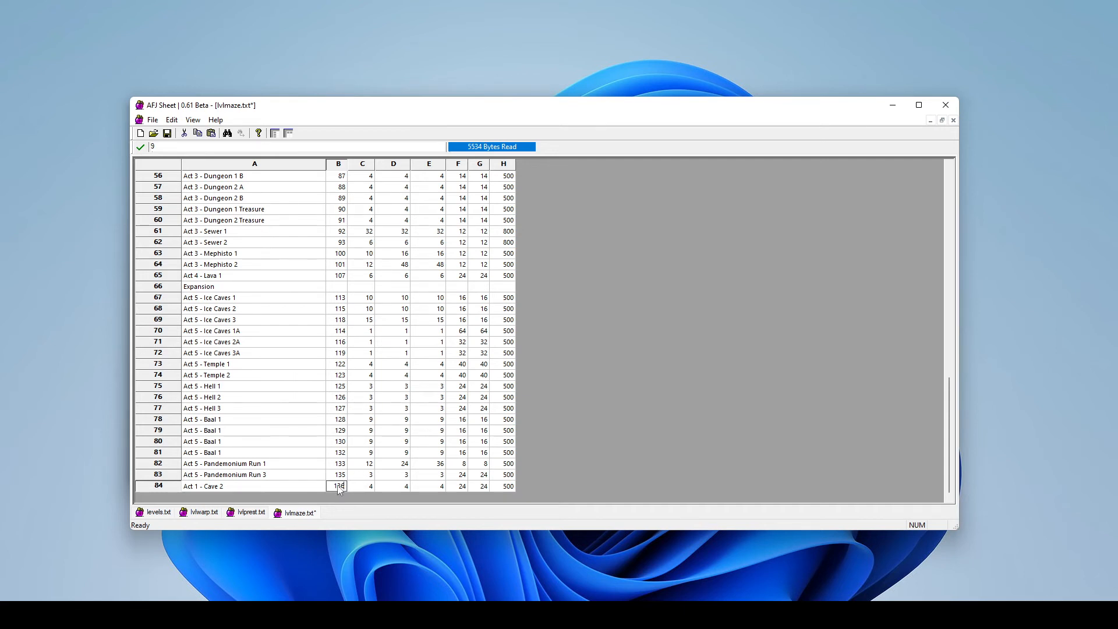
{"action": "type", "text": "36"}
{"action": "key", "text": "BackSpace"}
{"action": "type", "text": "7"}
{"action": "left_click", "coordinate": [358, 453]}
Step: Freeze the header row of lvlmaze.txt and save the file
{"action": "left_click", "coordinate": [288, 133]}
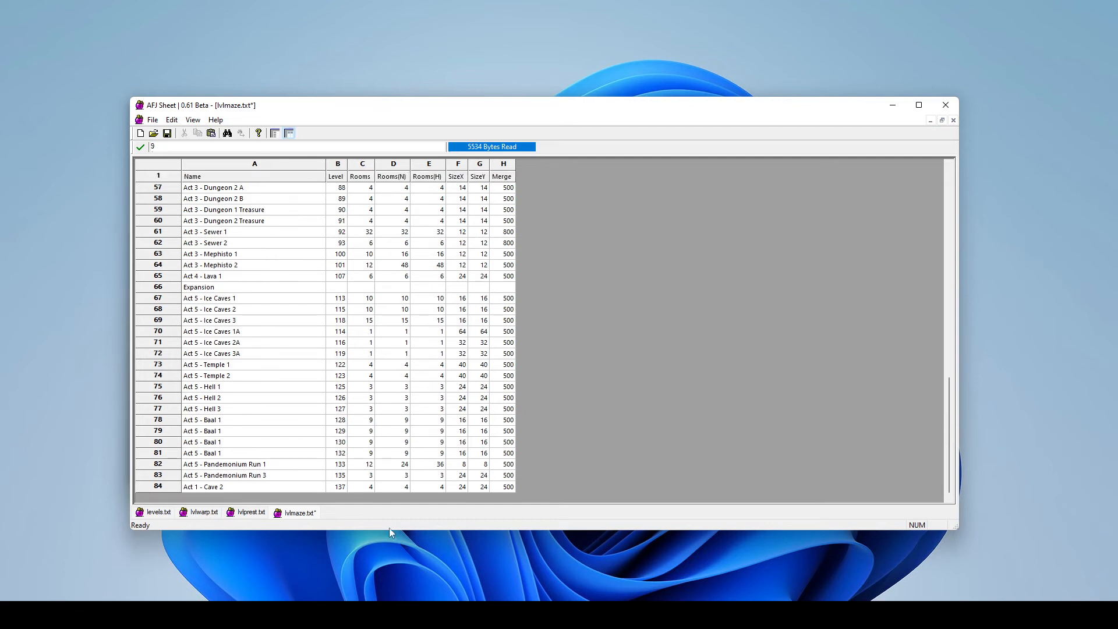
{"action": "left_click", "coordinate": [294, 422]}
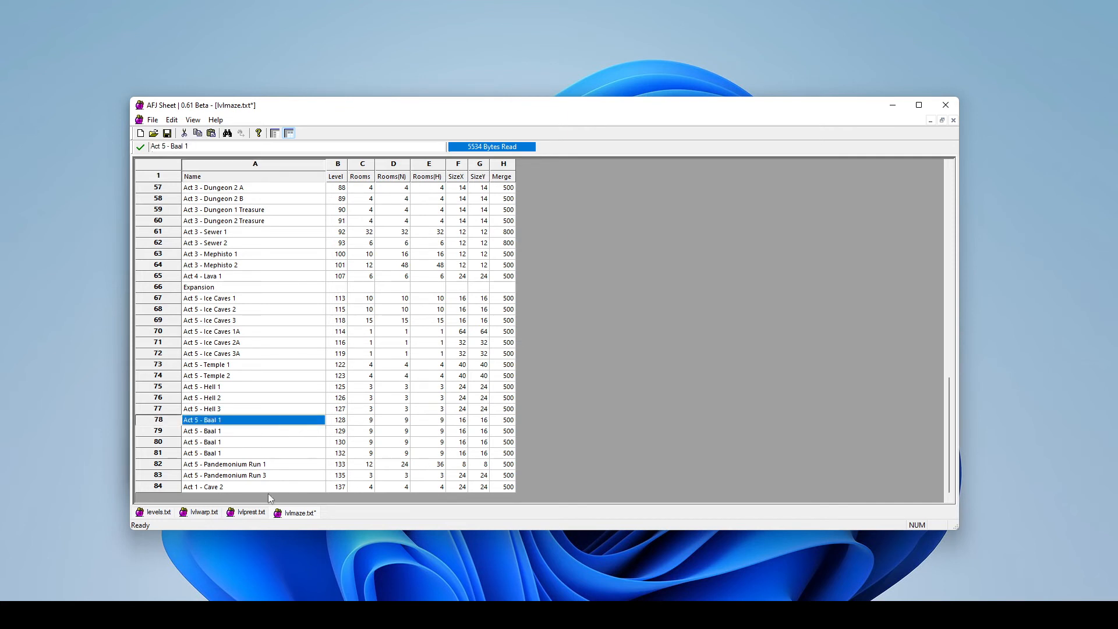
{"action": "left_click", "coordinate": [166, 133]}
{"action": "left_click", "coordinate": [306, 312]}
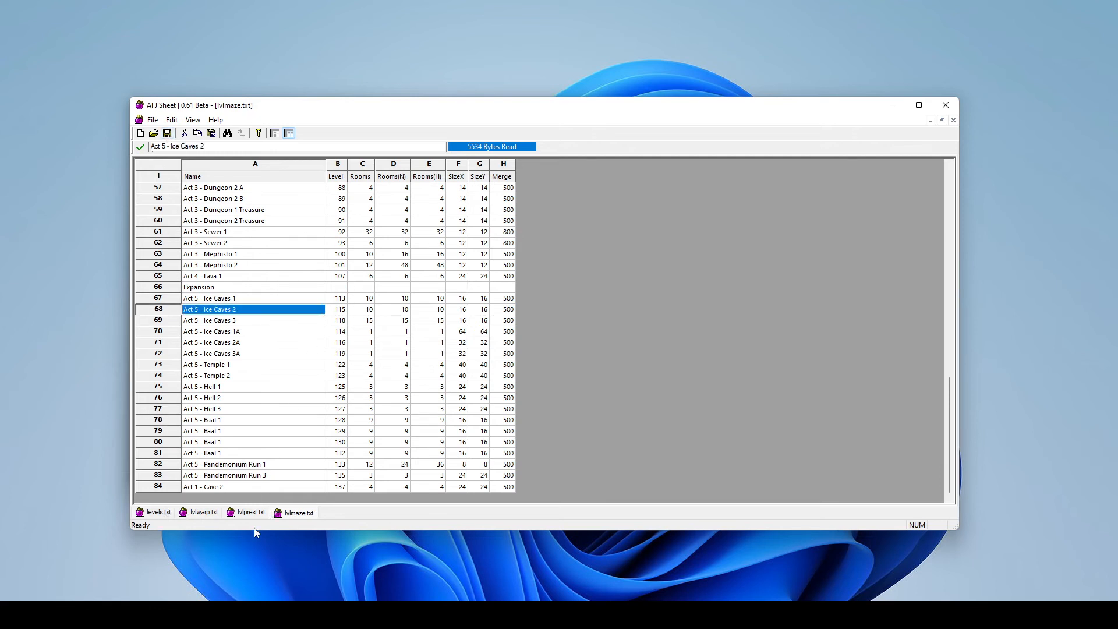
Step: Review the DrlgType, Vis and Warp values of the new levels.txt rows and the matching Act 1 - Tower 2 row in lvlprest.txt
{"action": "left_click", "coordinate": [167, 514]}
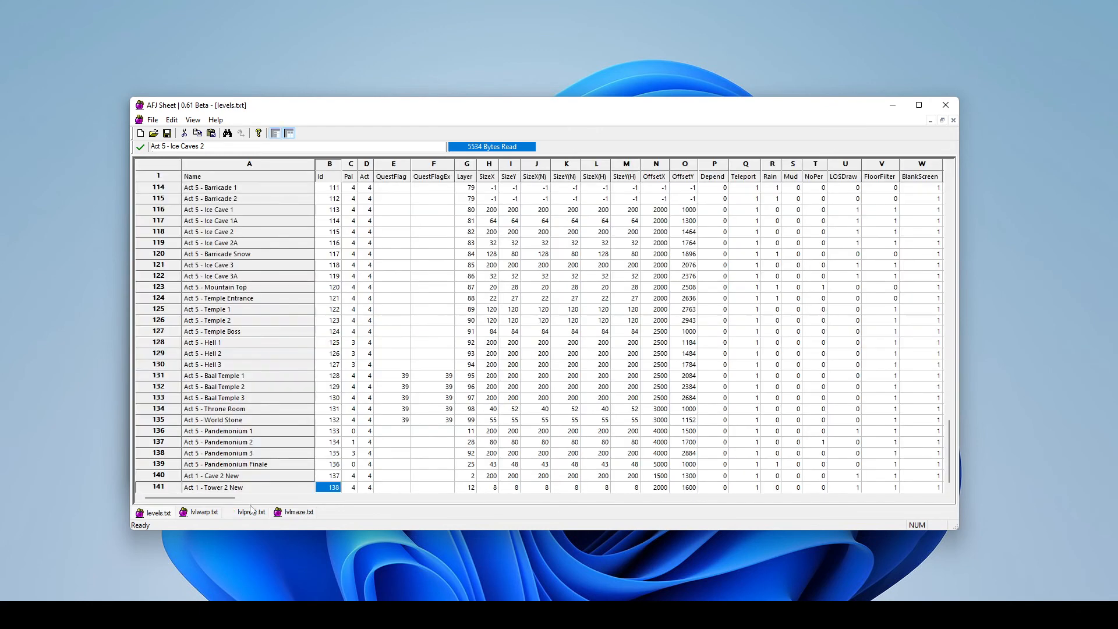
{"action": "left_click", "coordinate": [415, 458]}
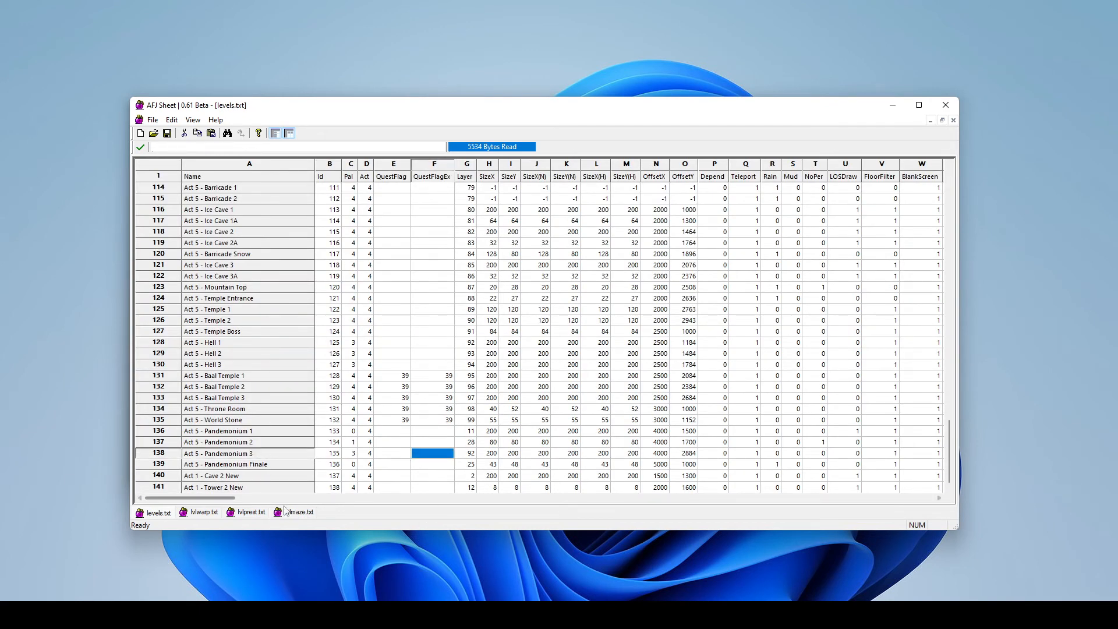
{"action": "left_click_drag", "start_coordinate": [204, 499], "coordinate": [285, 512]}
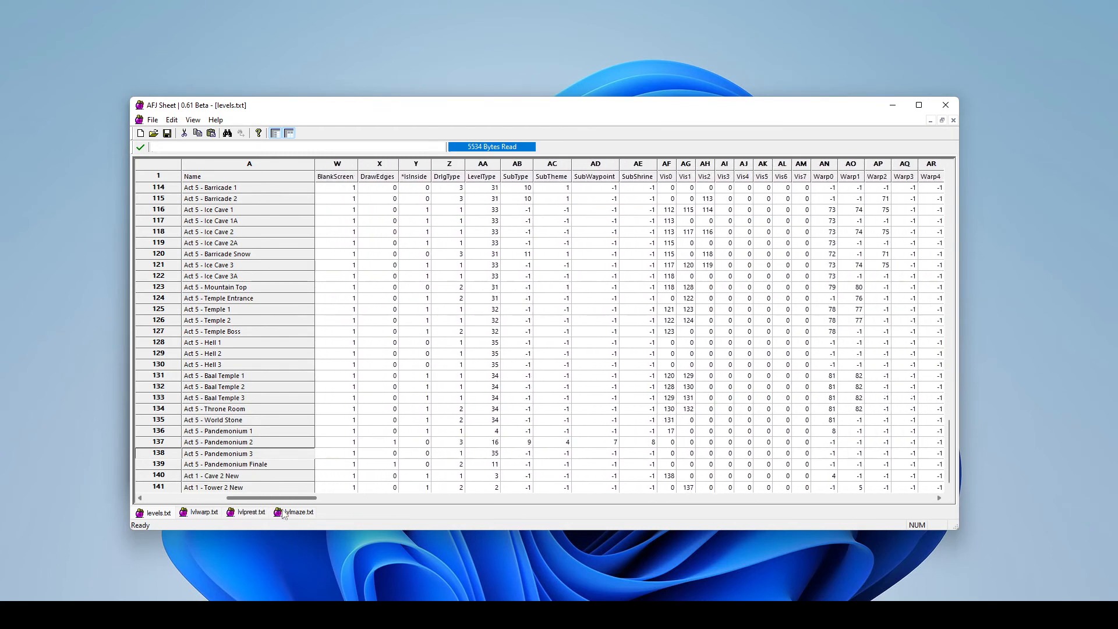
{"action": "left_click", "coordinate": [252, 514]}
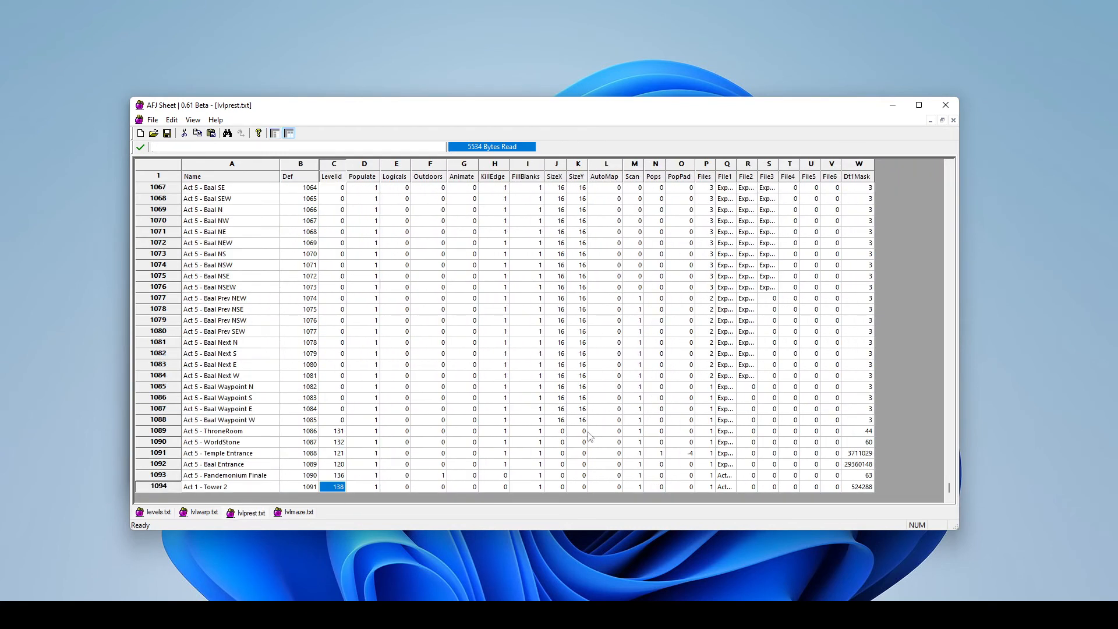
{"action": "left_click", "coordinate": [237, 490]}
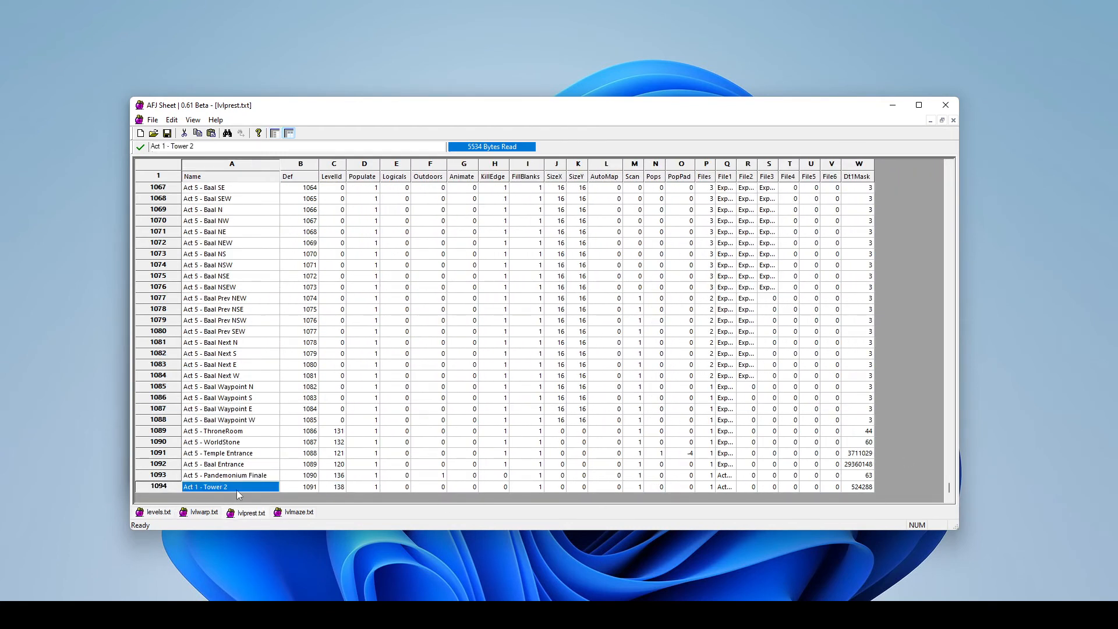
Step: Rename the last row of lvlprest.txt to Act 1 - Tower 2 New and save the file
{"action": "left_click", "coordinate": [245, 492]}
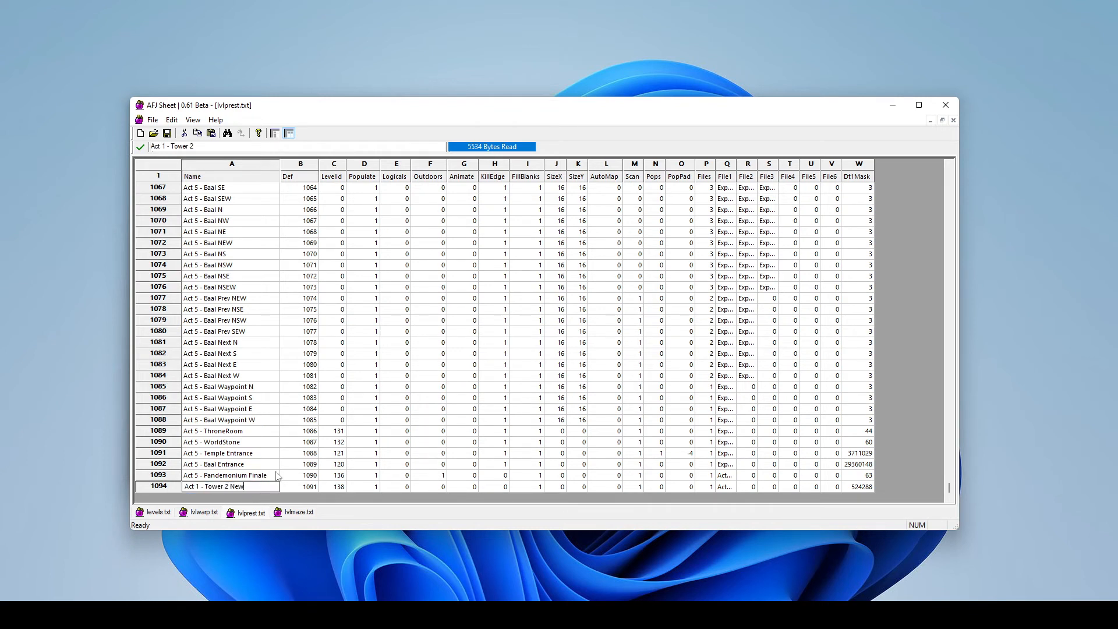
{"action": "left_click", "coordinate": [256, 420]}
{"action": "left_click", "coordinate": [167, 133]}
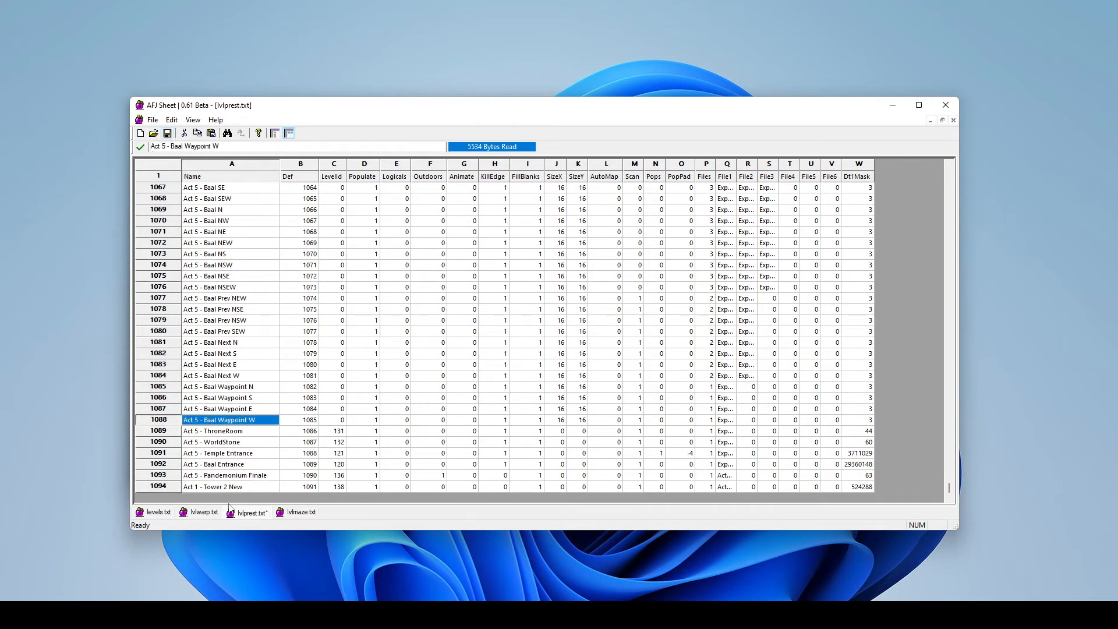
Step: In lvlmaze.txt, rename the last row to Act 1 - Cave 2 New and save the file
{"action": "left_click", "coordinate": [296, 513]}
{"action": "left_click", "coordinate": [244, 487]}
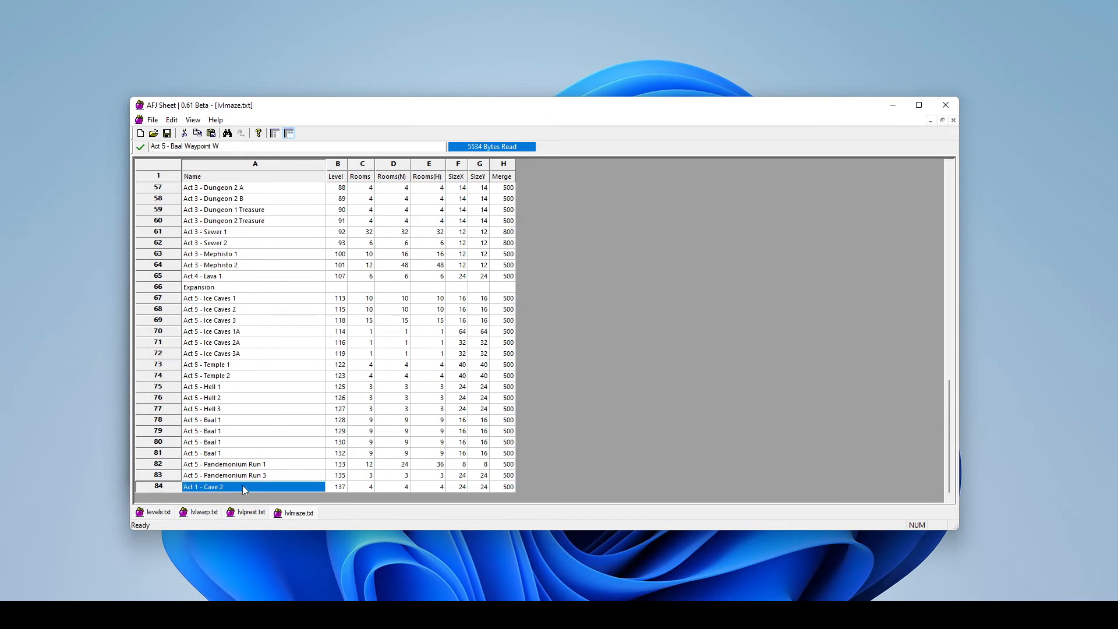
{"action": "left_click", "coordinate": [242, 487]}
{"action": "left_click", "coordinate": [291, 431]}
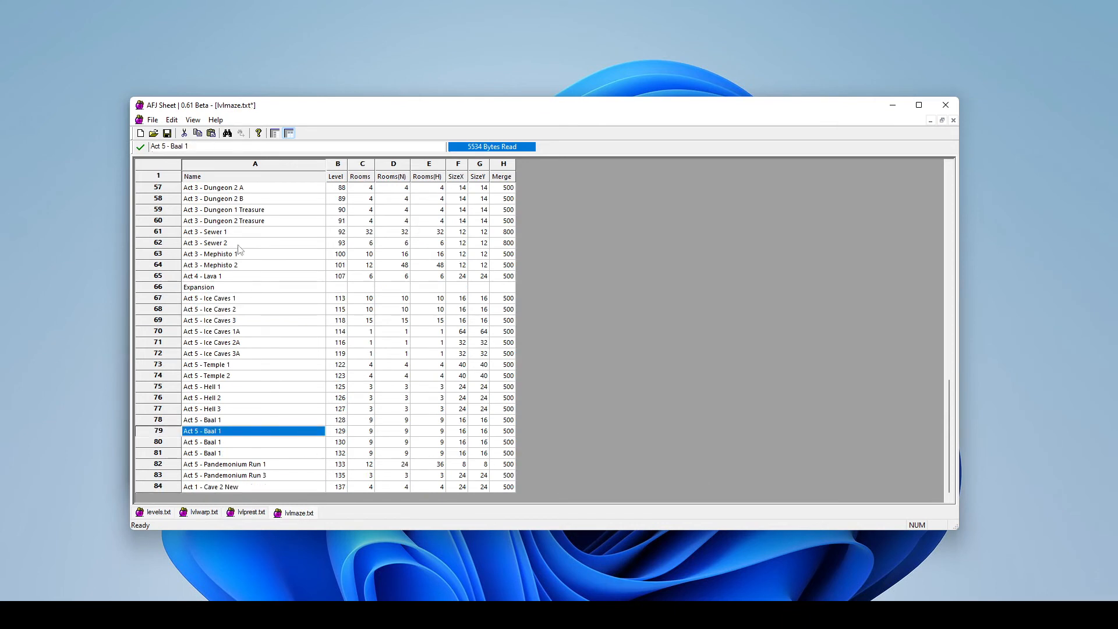
{"action": "left_click", "coordinate": [167, 134]}
{"action": "left_click", "coordinate": [341, 487]}
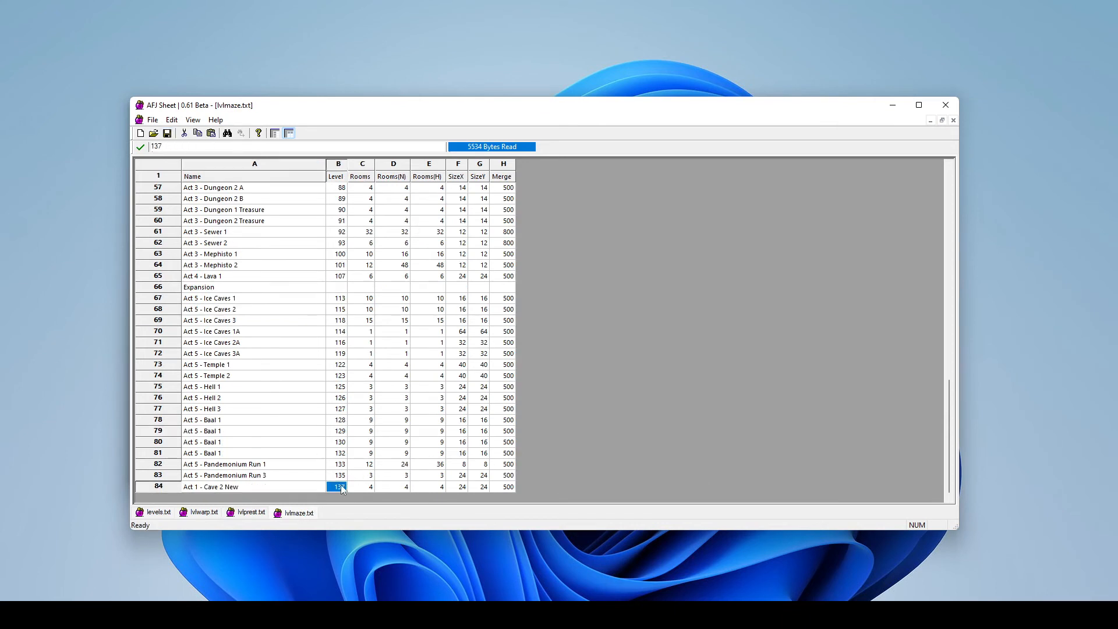
{"action": "left_click", "coordinate": [159, 513]}
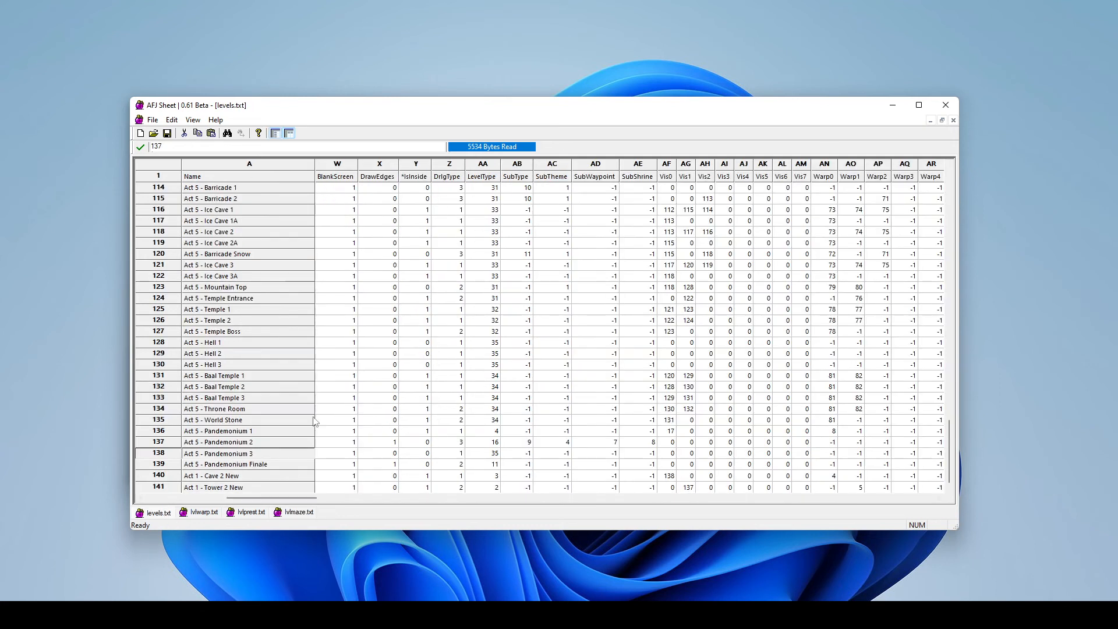
{"action": "left_click", "coordinate": [438, 398]}
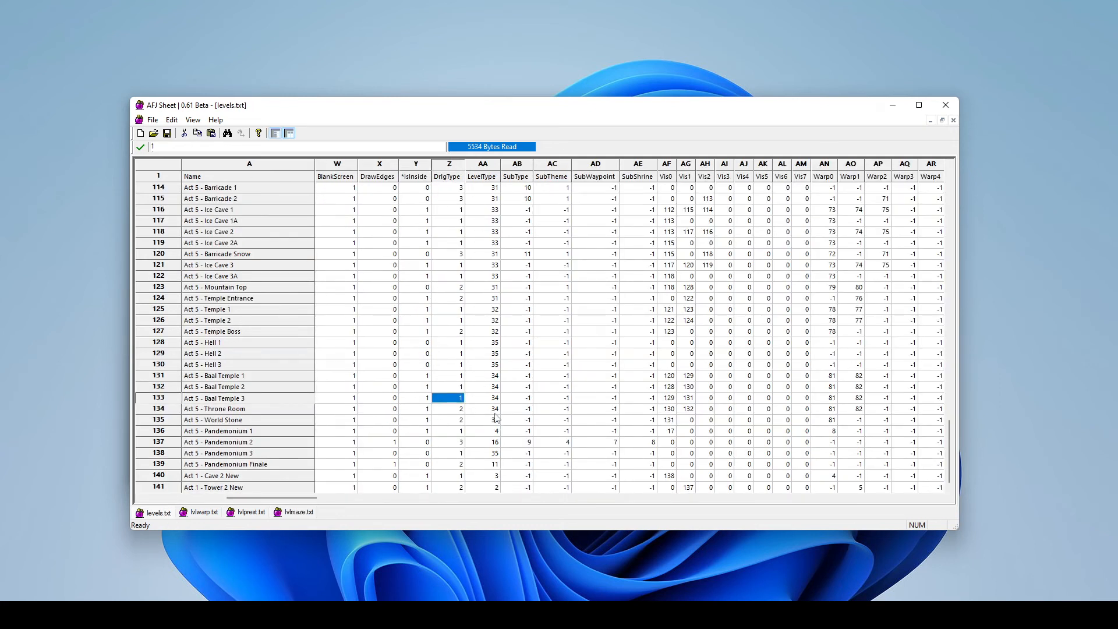
{"action": "left_click", "coordinate": [412, 615]}
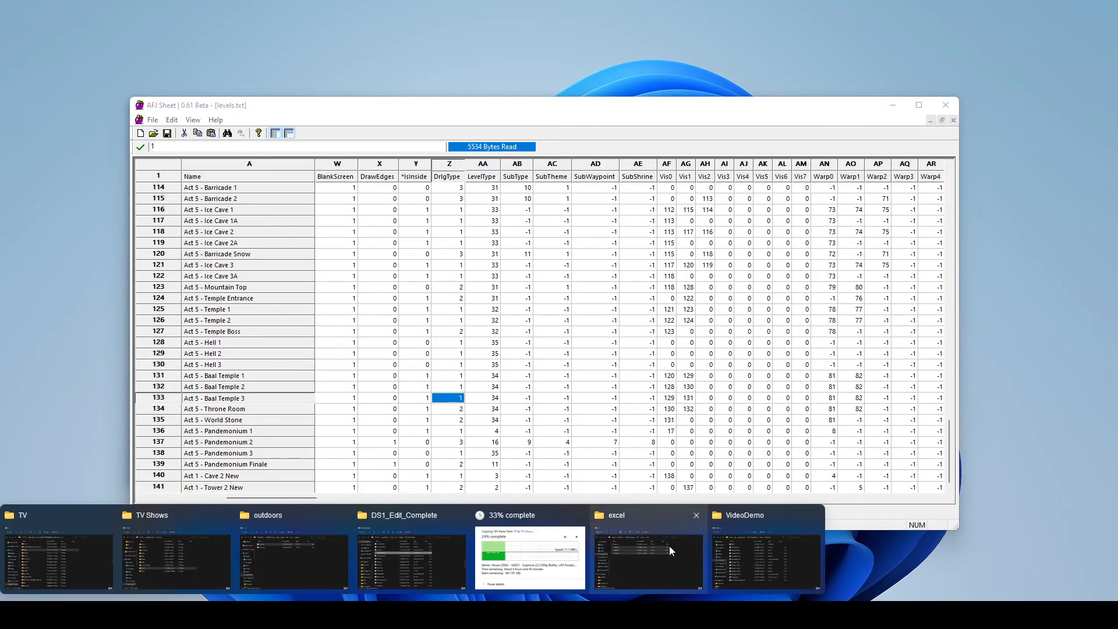
{"action": "left_click", "coordinate": [648, 565]}
{"action": "left_click", "coordinate": [452, 326]}
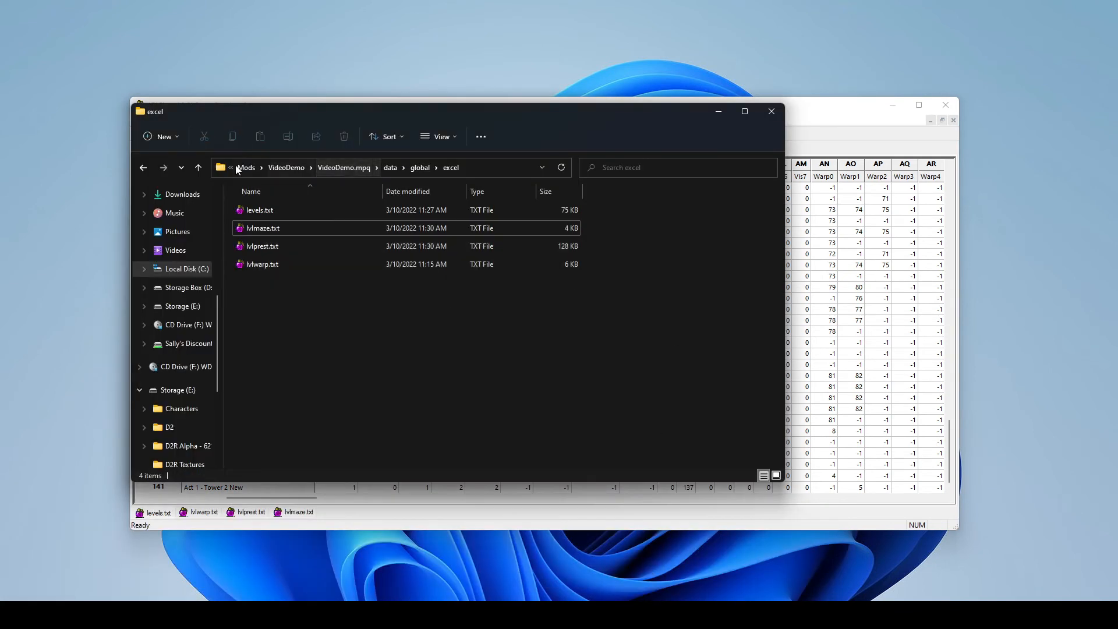
{"action": "left_click", "coordinate": [246, 167]}
{"action": "left_click", "coordinate": [361, 167]}
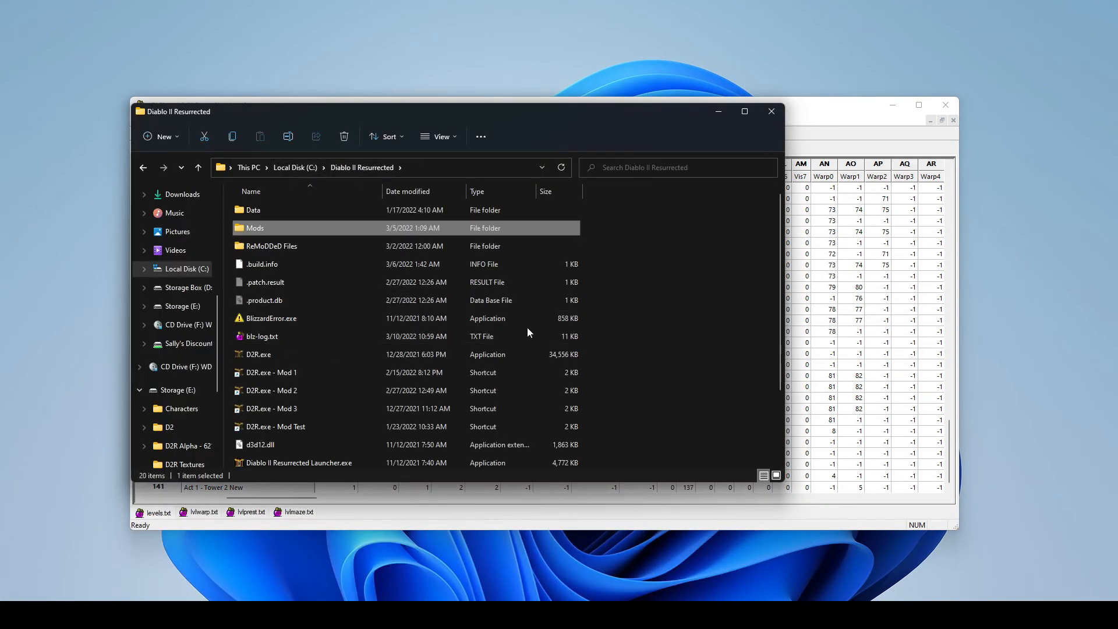
{"action": "key", "text": "alt+Tab"}
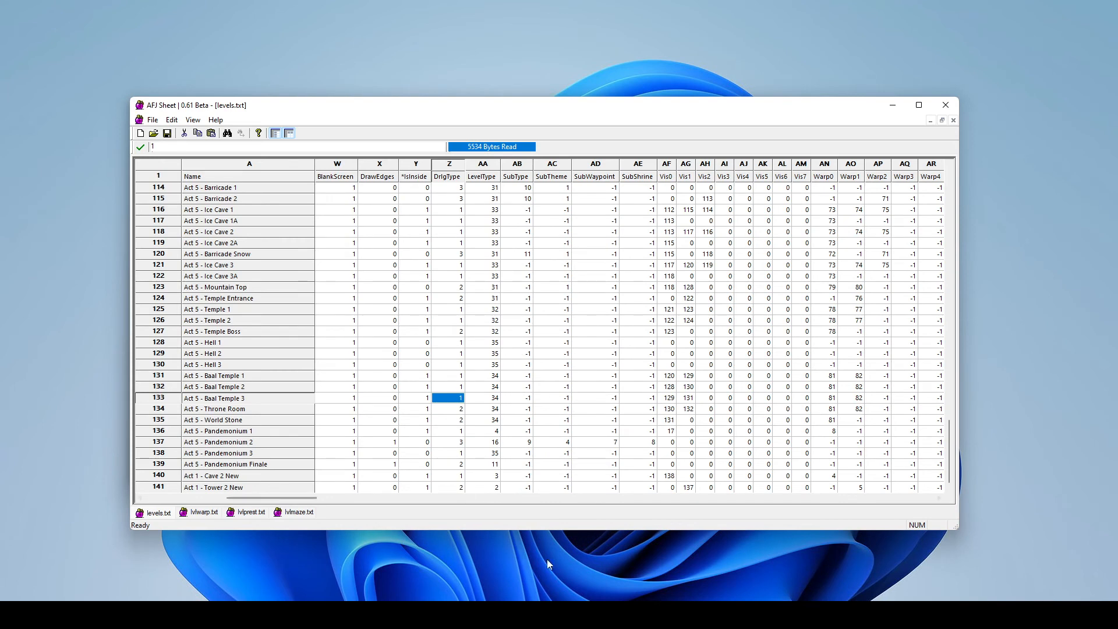
Step: Launch CascView and open the Diablo II Resurrected storage
{"action": "mouse_move", "coordinate": [597, 615]}
{"action": "key", "text": "super"}
{"action": "type", "text": "cascvi"}
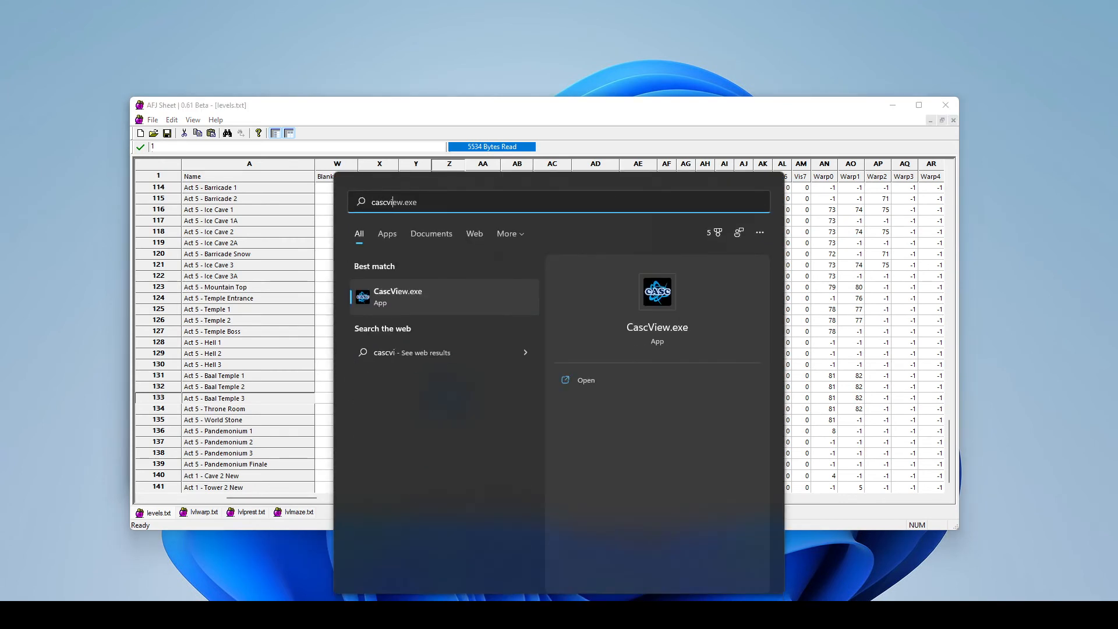
{"action": "key", "text": "Return"}
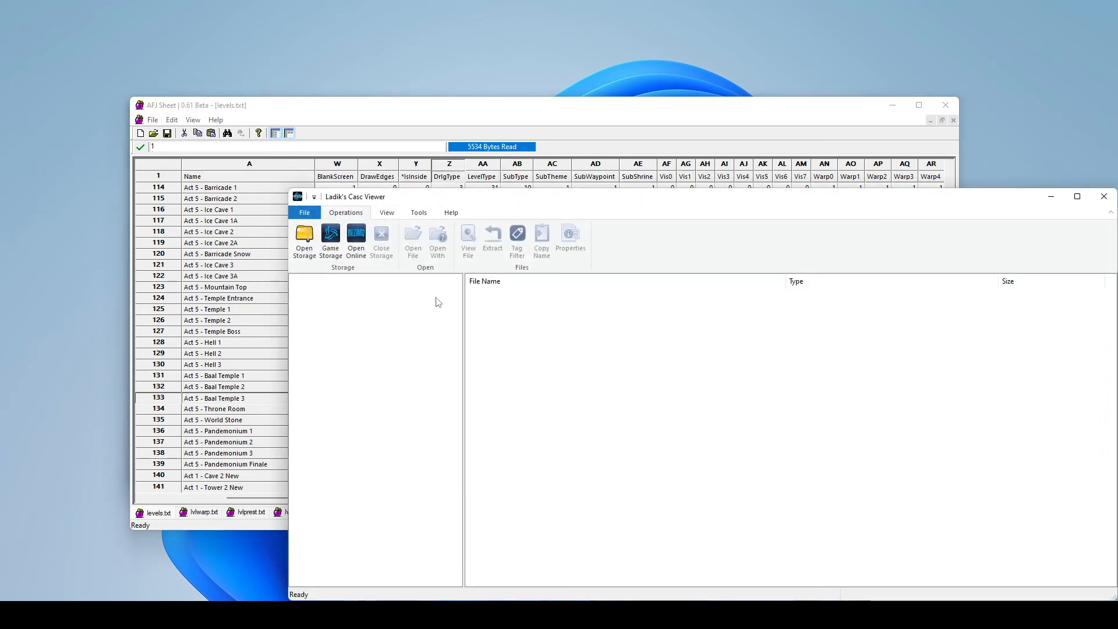
{"action": "left_click", "coordinate": [304, 239]}
{"action": "left_click", "coordinate": [837, 488]}
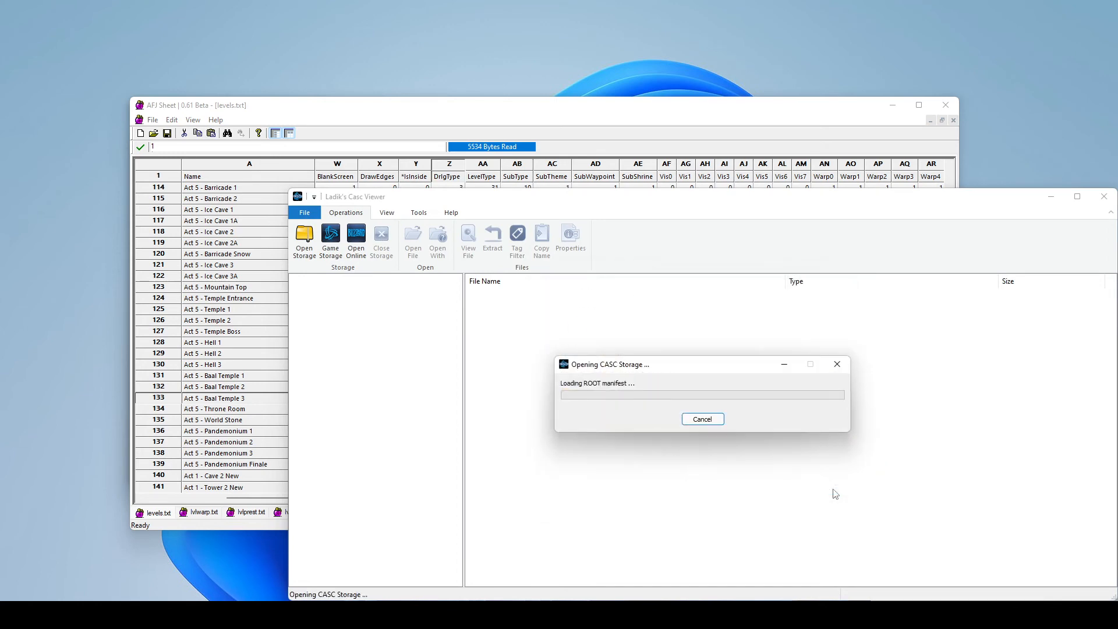
Step: Browse the storage to data\data\global\excel and move the AFJ Sheet window aside
{"action": "double_click", "coordinate": [489, 316]}
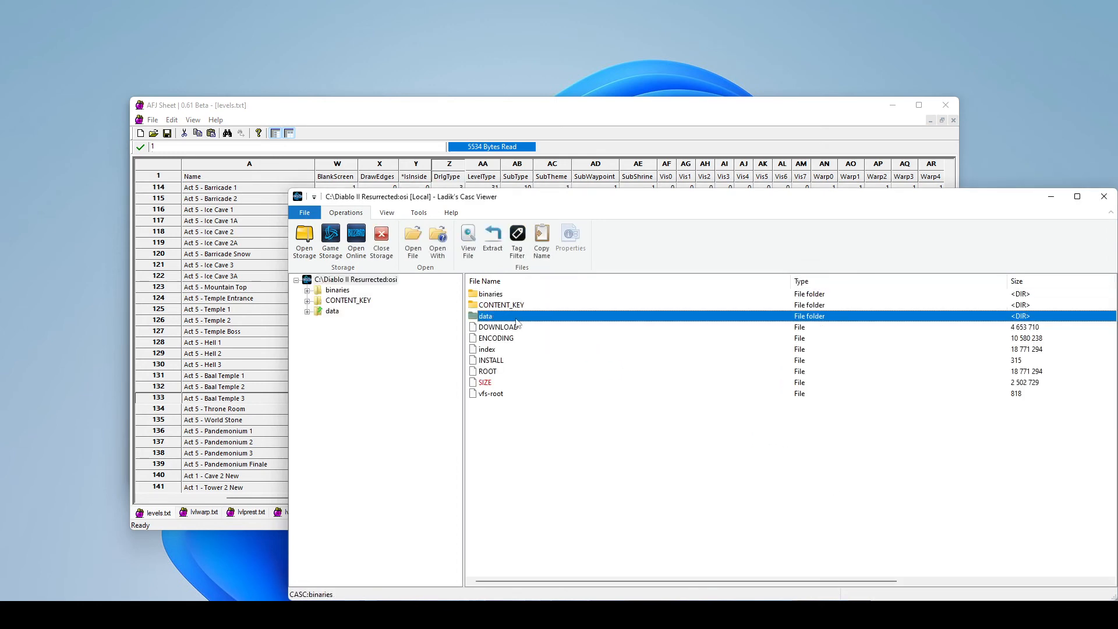
{"action": "double_click", "coordinate": [500, 299]}
{"action": "double_click", "coordinate": [500, 295]}
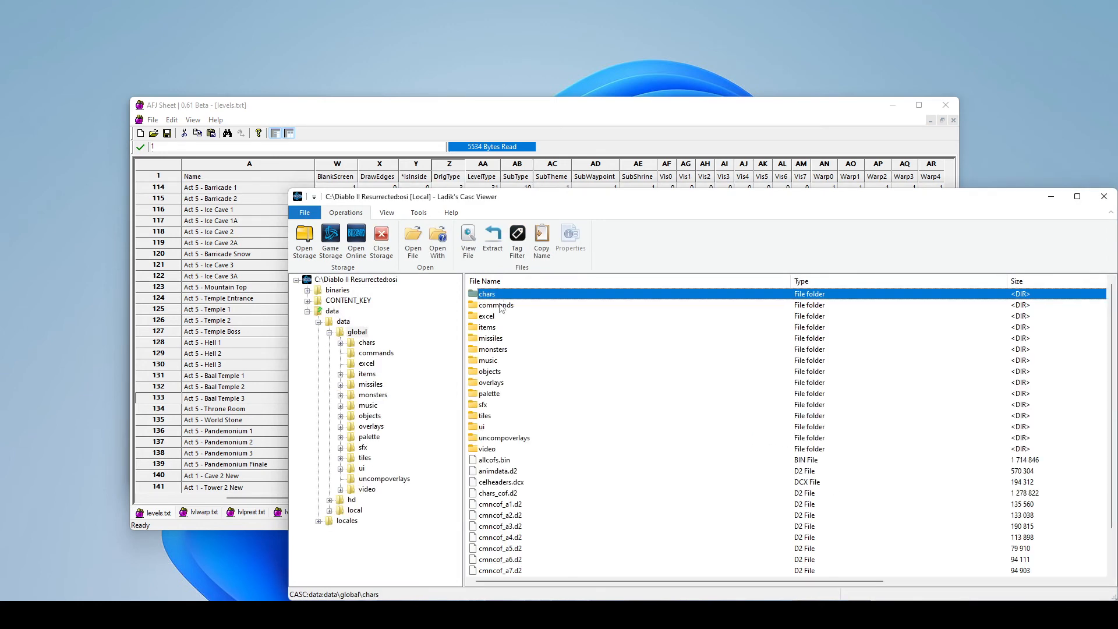
{"action": "double_click", "coordinate": [499, 317]}
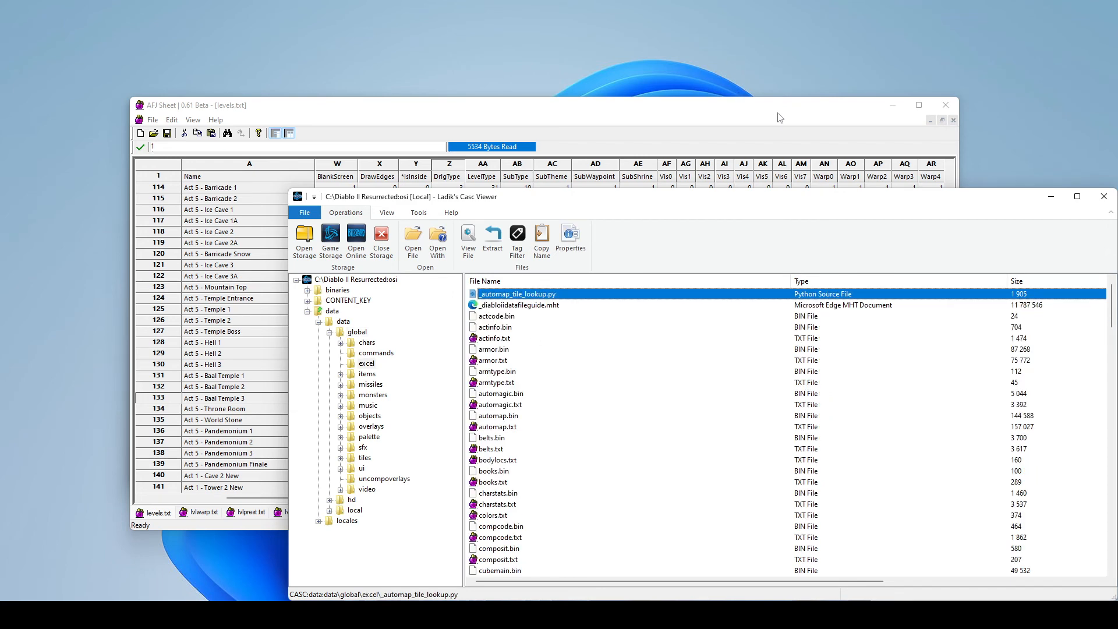
{"action": "left_click_drag", "start_coordinate": [781, 111], "coordinate": [669, 96]}
{"action": "left_click", "coordinate": [951, 236]}
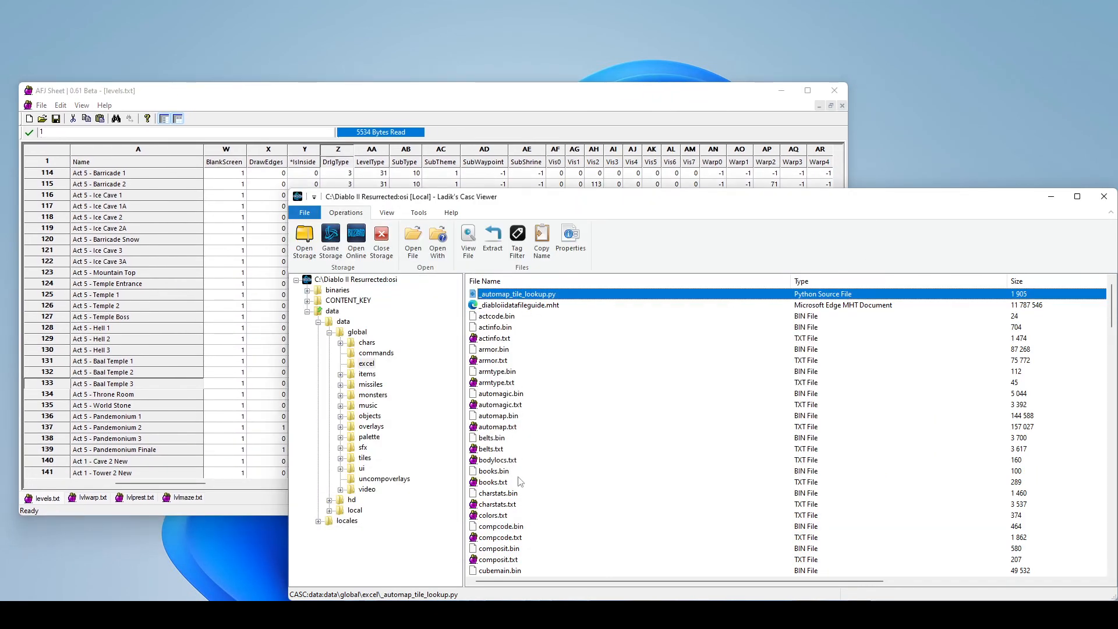
{"action": "key", "text": "alt+Tab"}
{"action": "left_click", "coordinate": [42, 119]}
{"action": "left_click", "coordinate": [565, 404]}
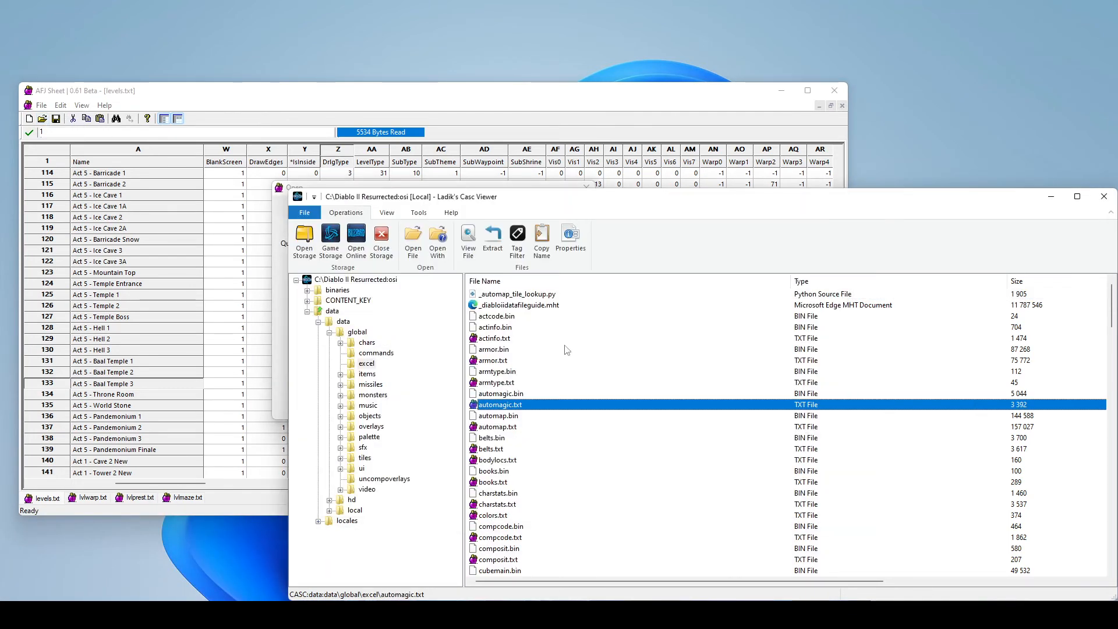
{"action": "left_click", "coordinate": [375, 103]}
{"action": "left_click", "coordinate": [571, 411]}
Step: Switch to File Explorer and open the VideoDemo mod's data\global\excel folder under Mods
{"action": "mouse_move", "coordinate": [408, 615]}
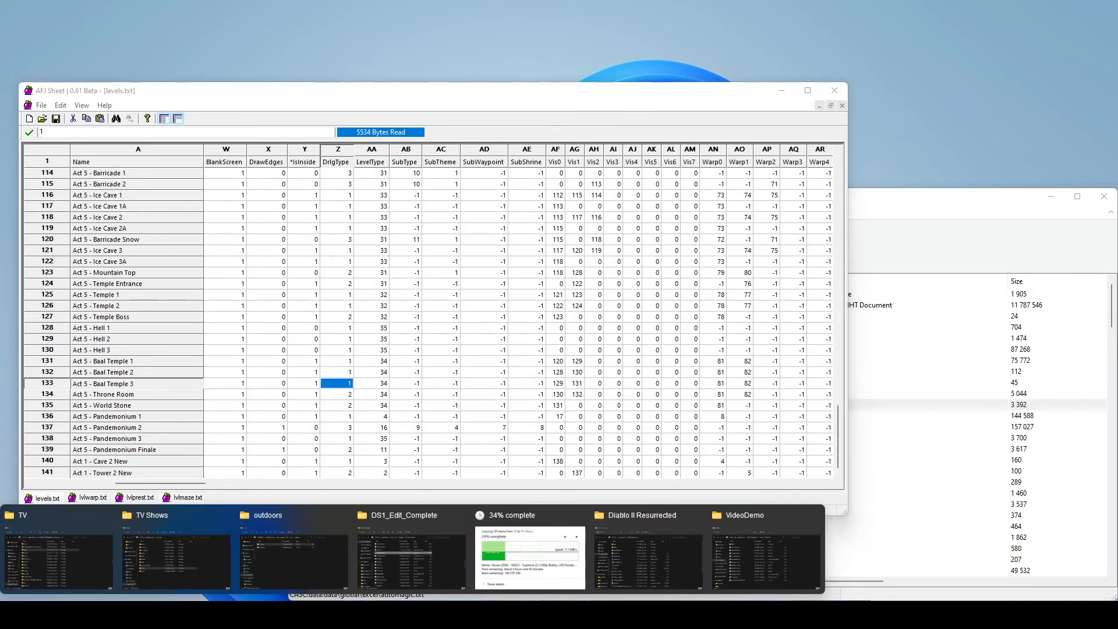
{"action": "left_click", "coordinate": [641, 546]}
{"action": "double_click", "coordinate": [266, 225]}
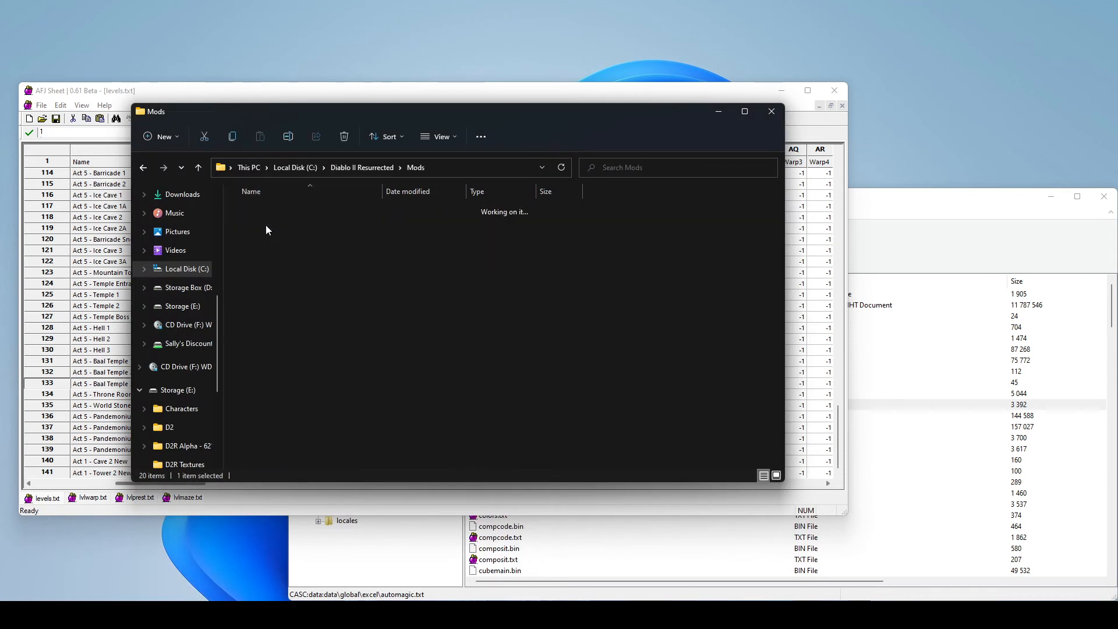
{"action": "double_click", "coordinate": [295, 301]}
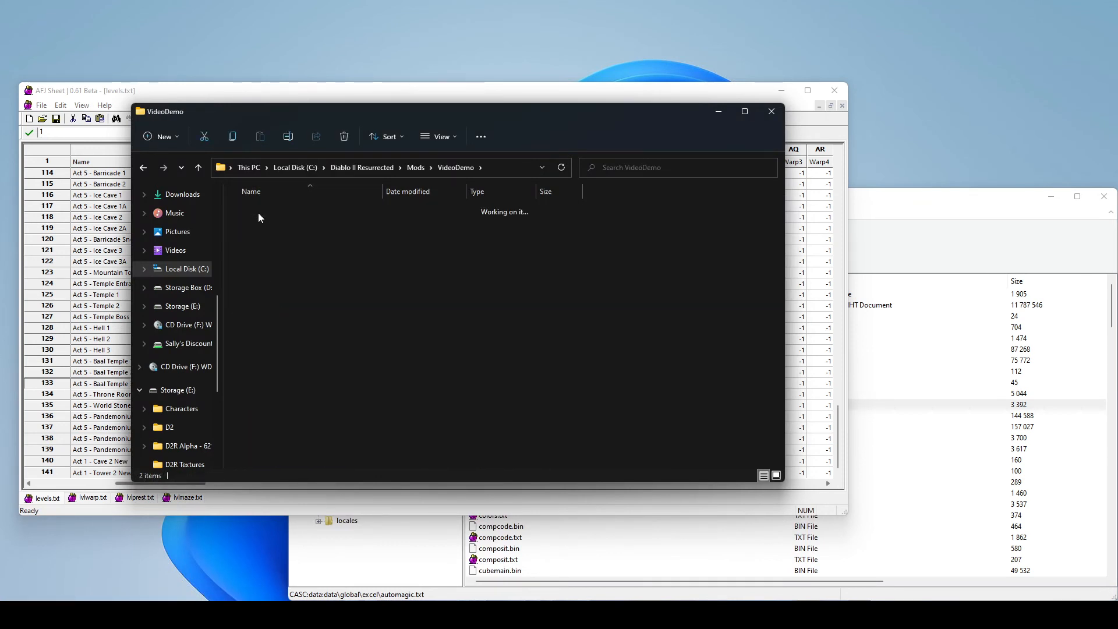
{"action": "double_click", "coordinate": [258, 214]}
{"action": "double_click", "coordinate": [259, 215]}
{"action": "double_click", "coordinate": [259, 215]}
{"action": "left_click", "coordinate": [258, 214]}
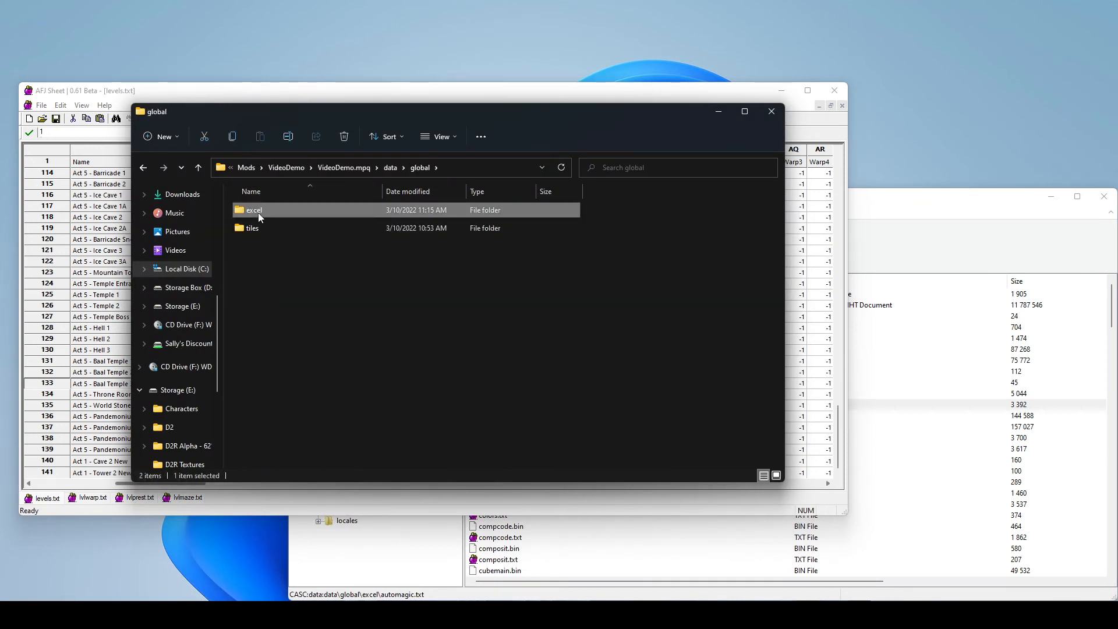
{"action": "double_click", "coordinate": [257, 212]}
Step: Extract cubemain.txt from the game storage into the VideoDemo mod's excel folder
{"action": "left_click", "coordinate": [1051, 485]}
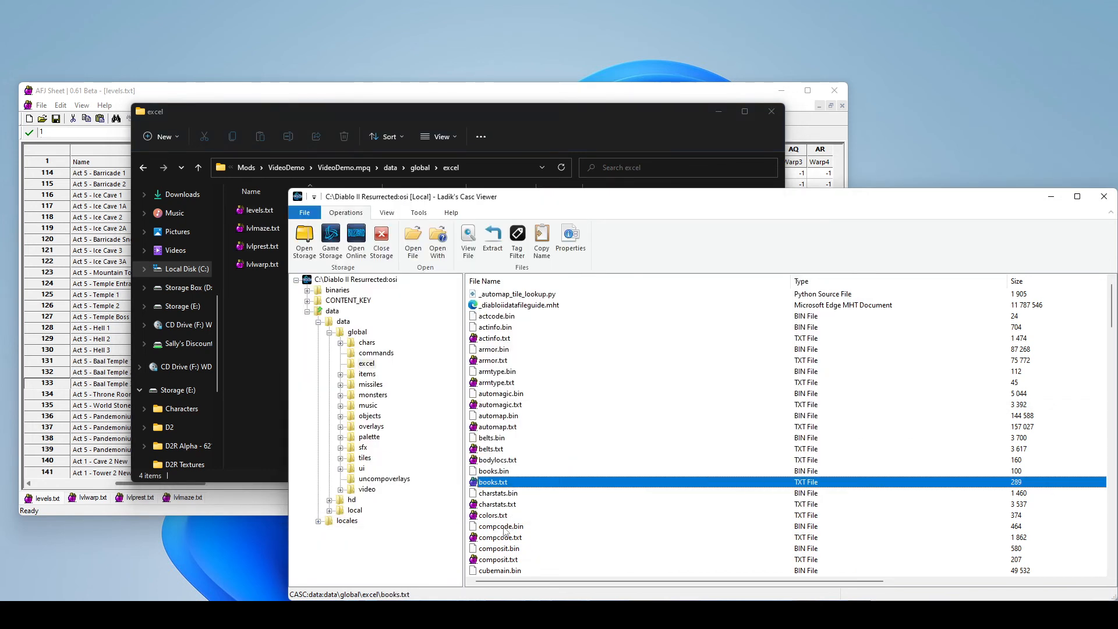
{"action": "left_click", "coordinate": [503, 549]}
{"action": "scroll", "coordinate": [504, 553], "scroll_direction": "down", "scroll_amount": 2}
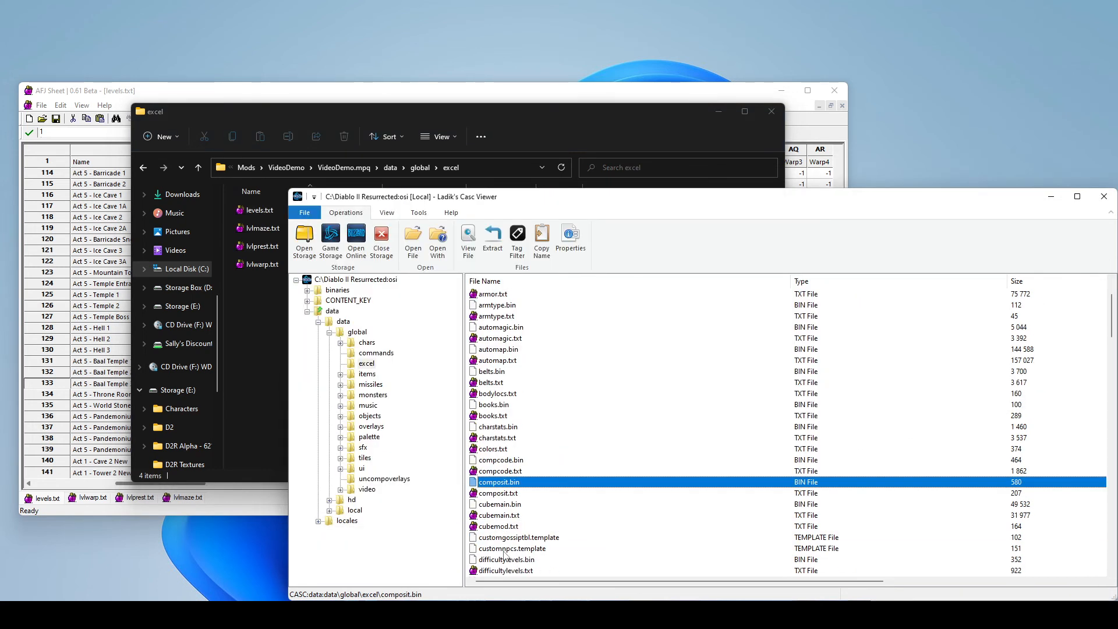
{"action": "left_click", "coordinate": [499, 515]}
{"action": "left_click", "coordinate": [269, 296]}
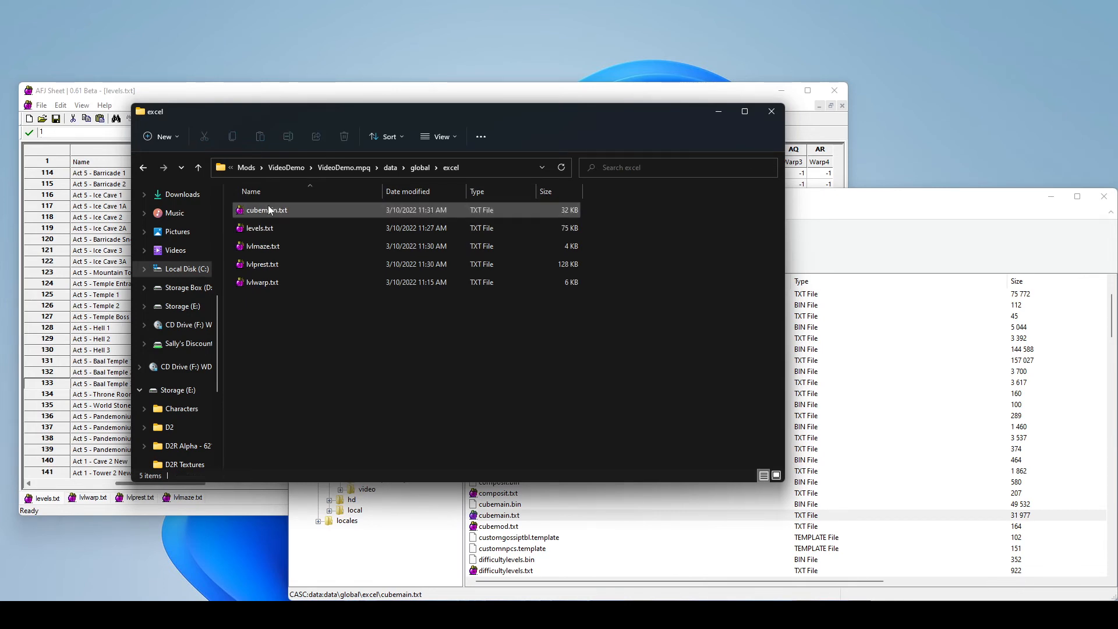
Step: Open the mod's cubemain.txt in AFJ Sheet and widen its description column
{"action": "left_click_drag", "start_coordinate": [154, 99], "coordinate": [154, 92]}
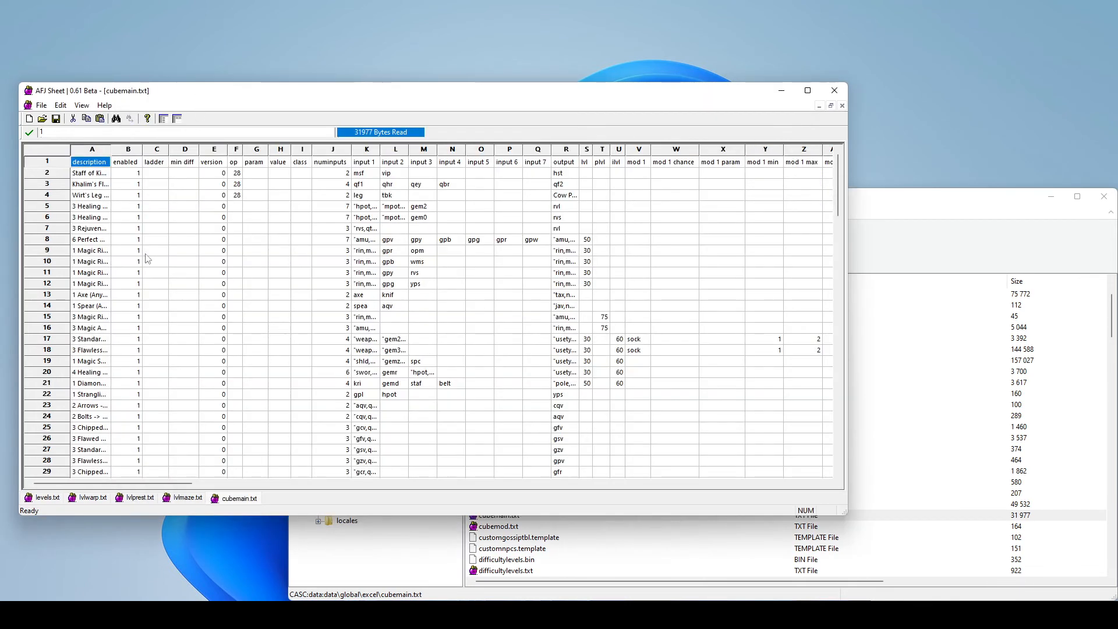
{"action": "left_click_drag", "start_coordinate": [110, 150], "coordinate": [235, 149]}
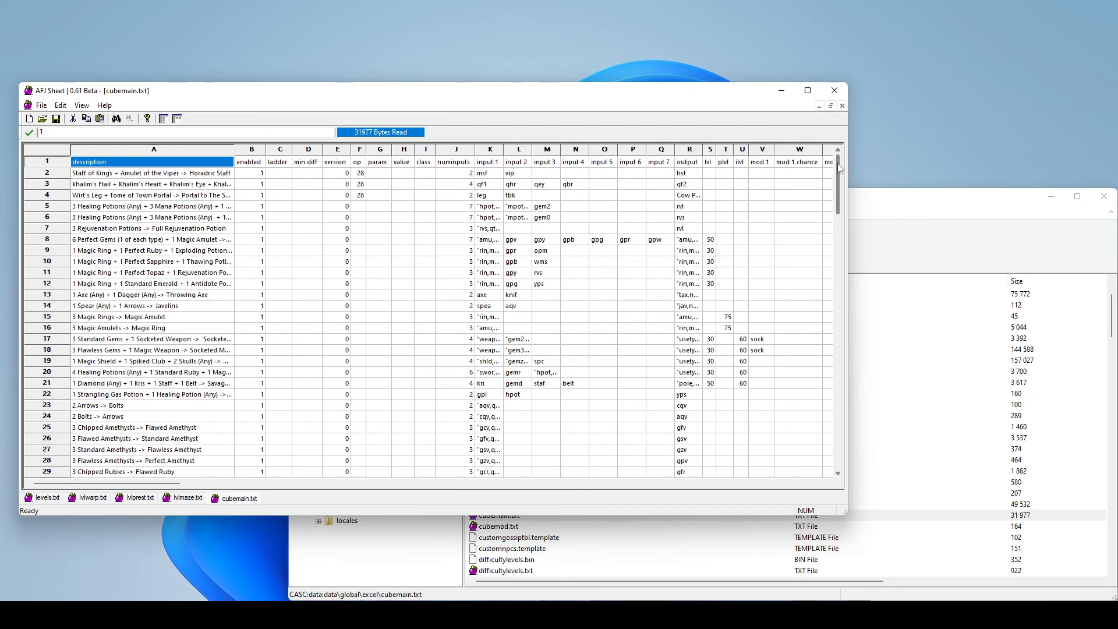
Step: Append one empty row after the last recipe in cubemain.txt
{"action": "left_click_drag", "start_coordinate": [838, 181], "coordinate": [834, 491]}
{"action": "left_click", "coordinate": [64, 471]}
{"action": "right_click", "coordinate": [64, 471]}
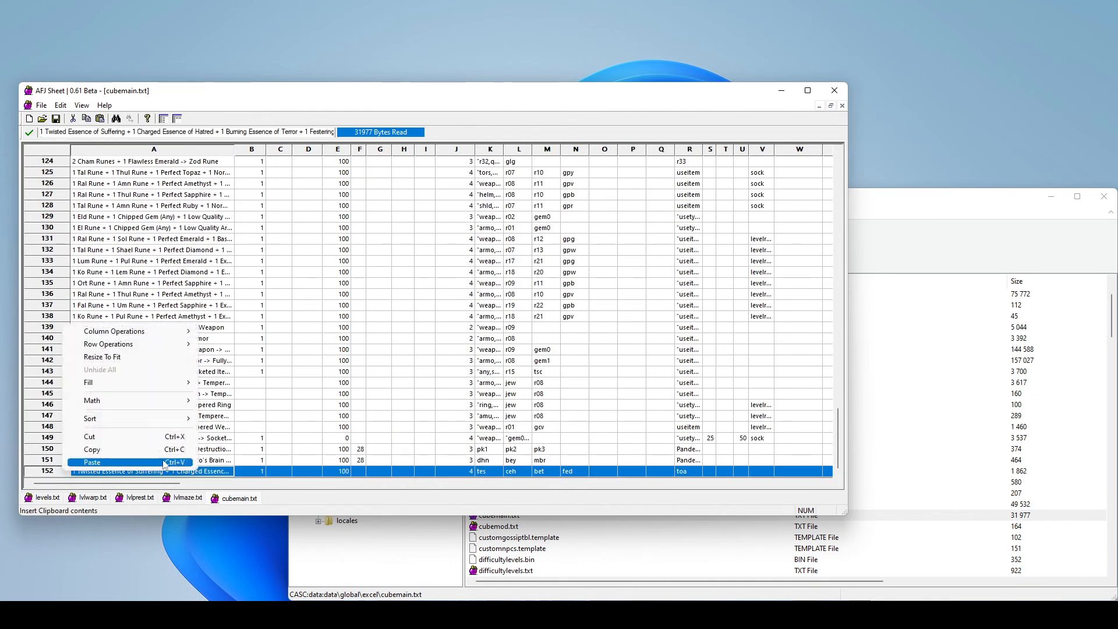
{"action": "mouse_move", "coordinate": [169, 344]}
{"action": "left_click", "coordinate": [248, 346]}
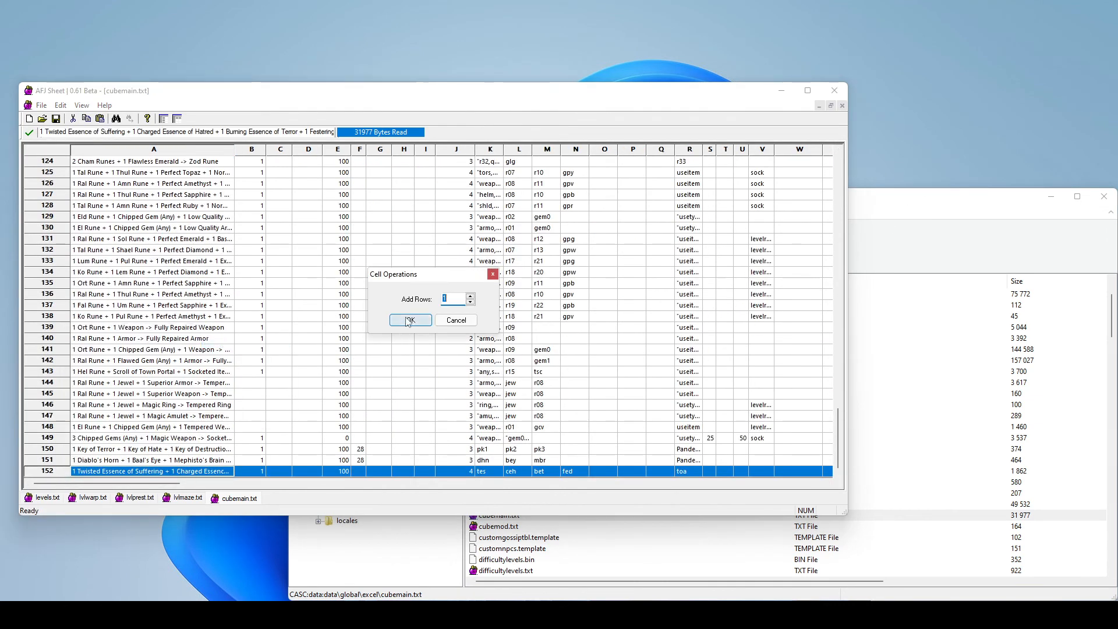
{"action": "key", "text": "Return"}
Step: Fill row 153 of cubemain.txt with enabled 1, version 100, numinputs 1, input 1 tsc and a Red Portal output with a qty value
{"action": "left_click", "coordinate": [251, 471]}
{"action": "type", "text": "1"}
{"action": "left_click", "coordinate": [337, 472]}
{"action": "type", "text": "100"}
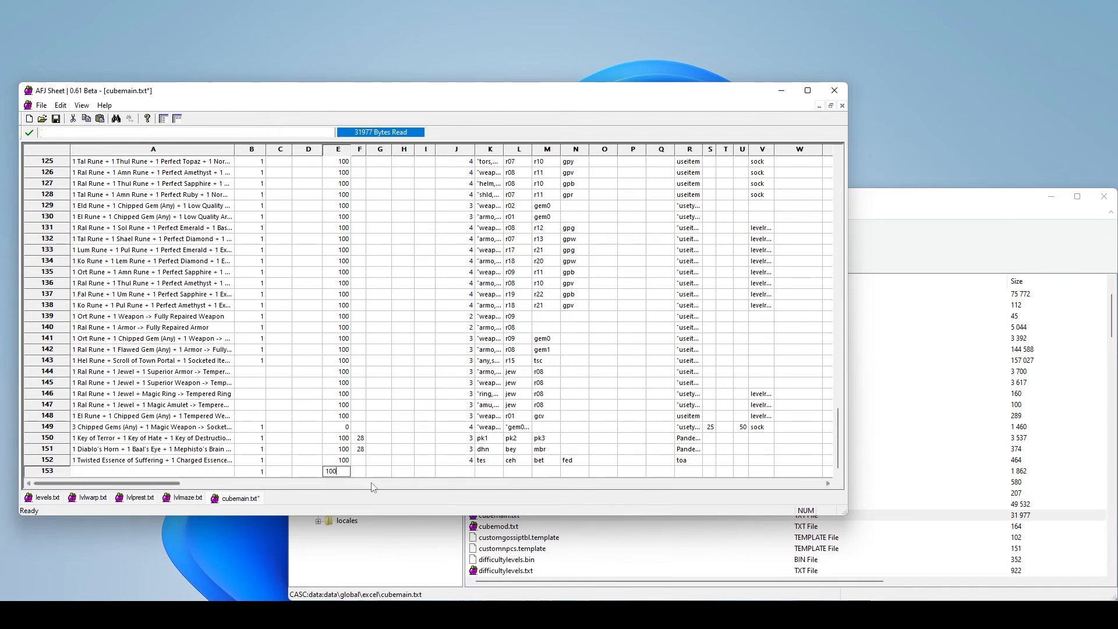
{"action": "left_click", "coordinate": [460, 471]}
{"action": "type", "text": "1"}
{"action": "key", "text": "Tab"}
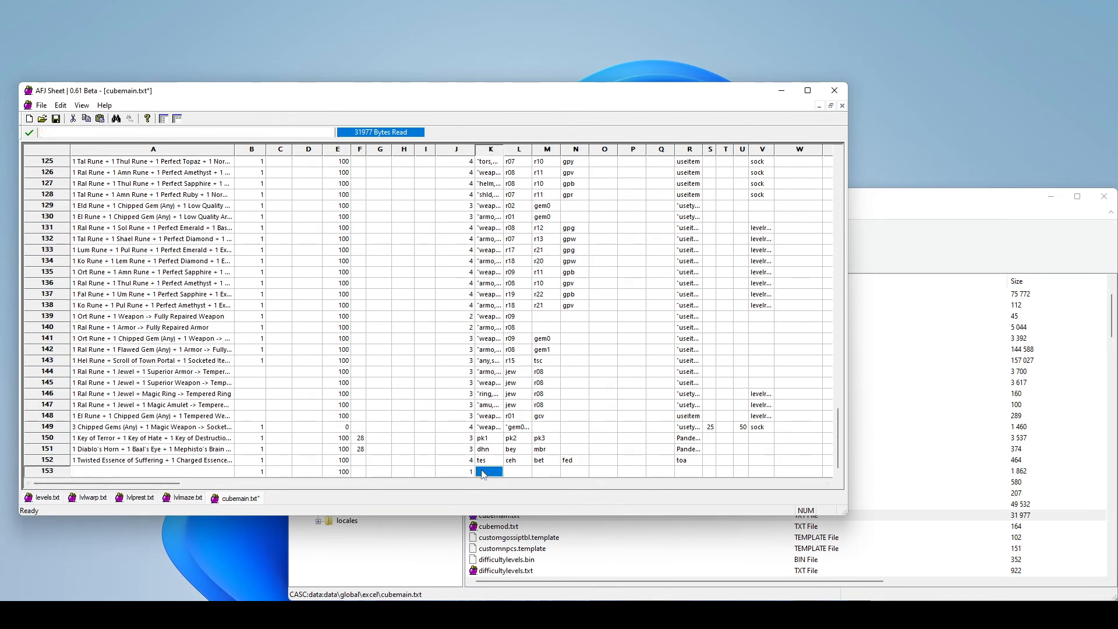
{"action": "type", "text": "ts"}
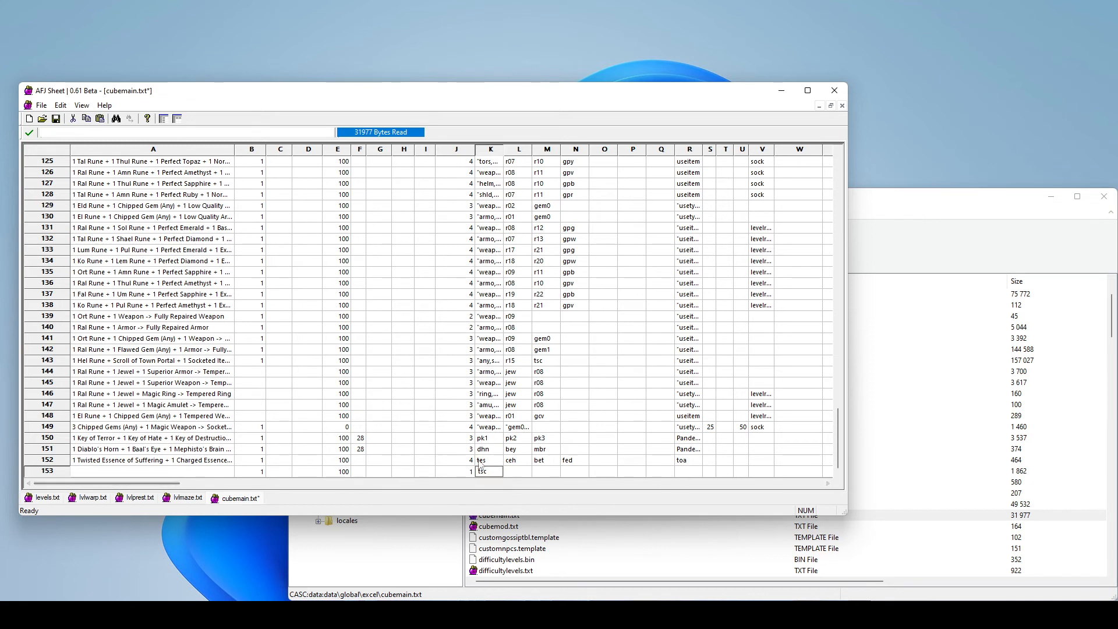
{"action": "left_click", "coordinate": [689, 472]}
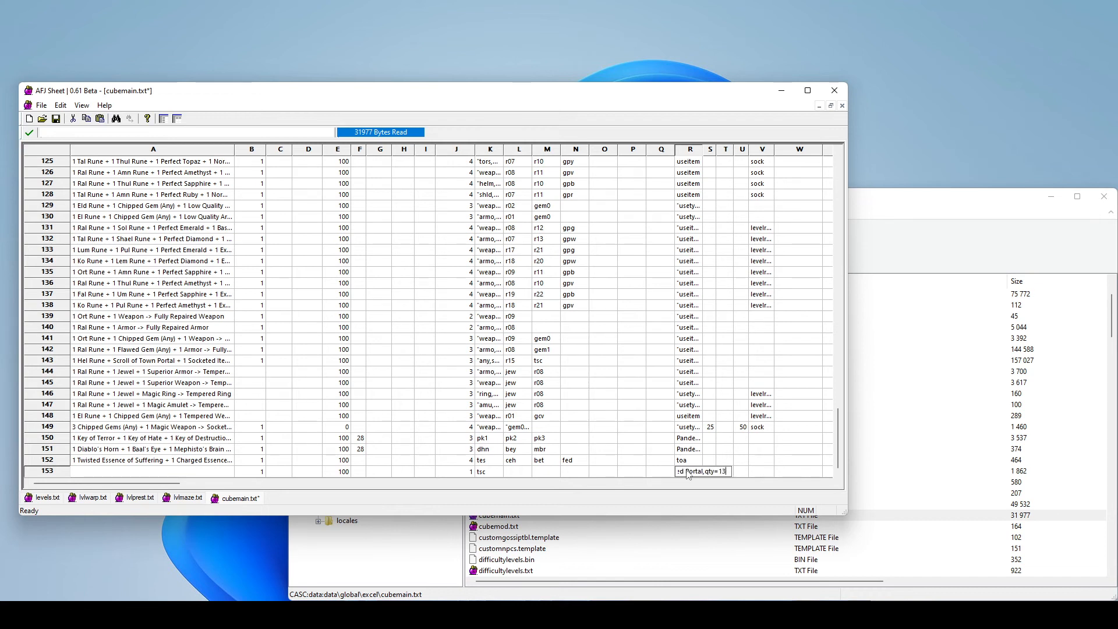
{"action": "left_click", "coordinate": [727, 451]}
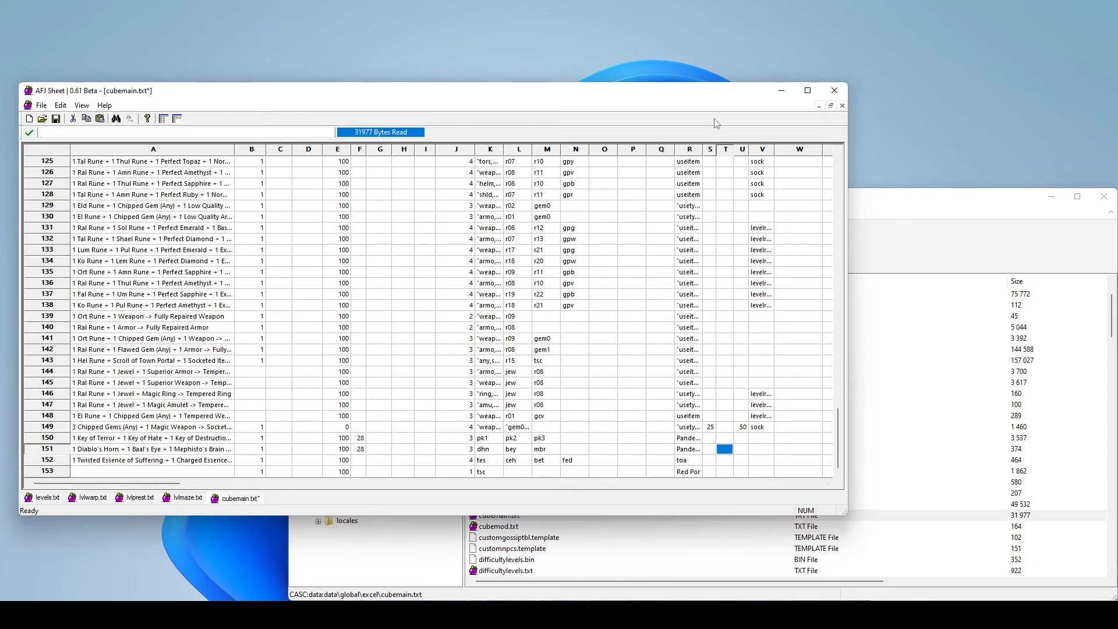
Step: Widen the output column R in cubemain.txt and save the file
{"action": "left_click_drag", "start_coordinate": [704, 149], "coordinate": [749, 149]}
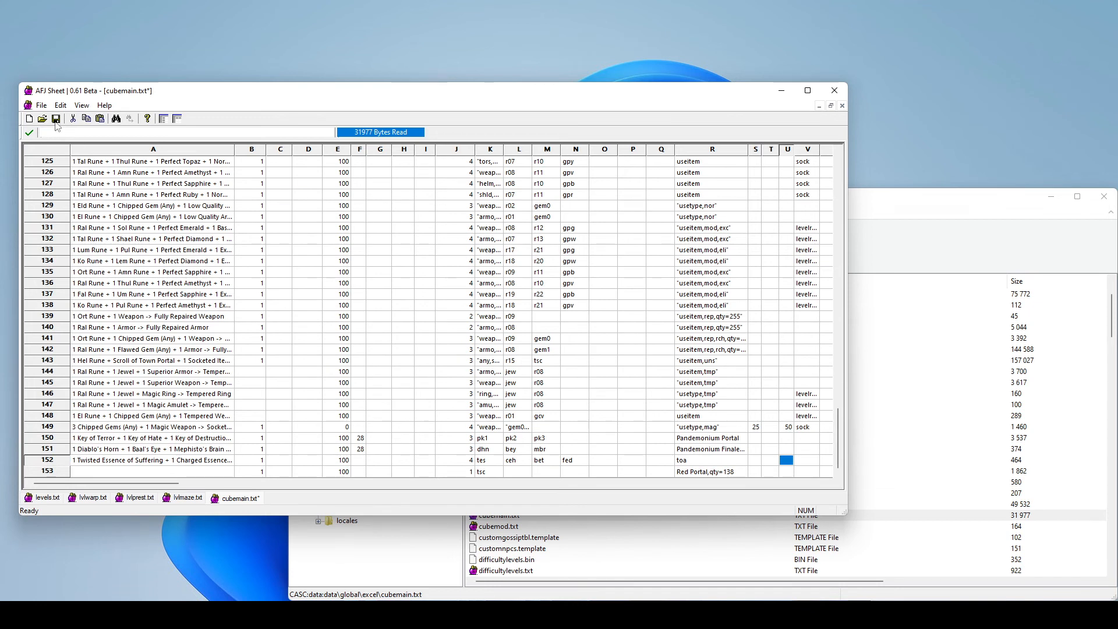
{"action": "left_click", "coordinate": [430, 297]}
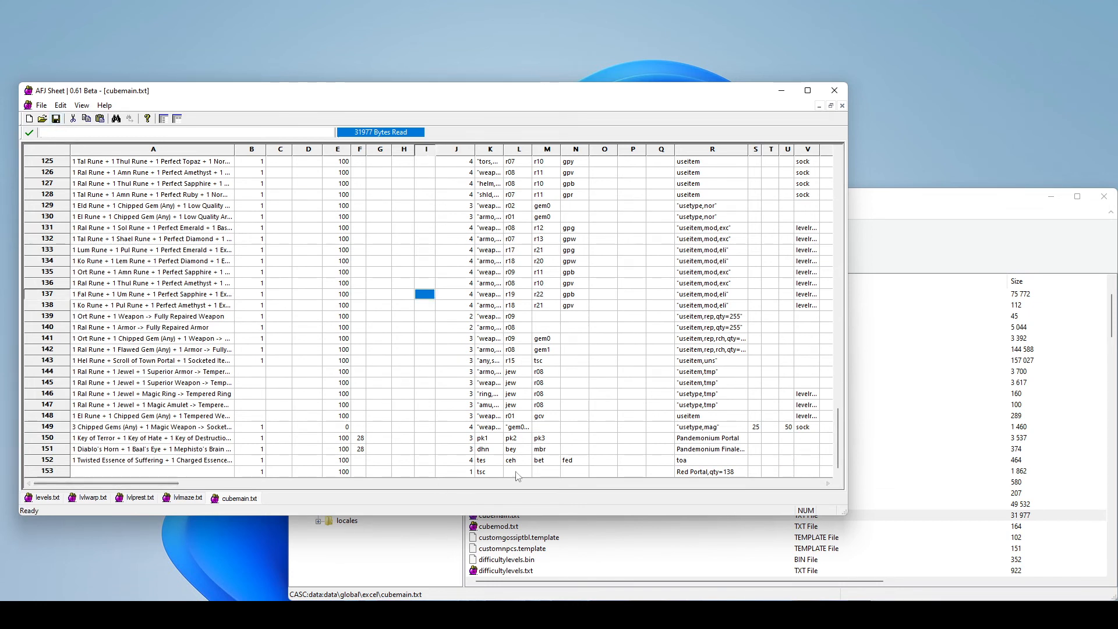
Step: Go up to the Diablo II Resurrected folder in File Explorer and launch the game with the D2R.exe - Mod 1 shortcut
{"action": "left_click", "coordinate": [638, 566]}
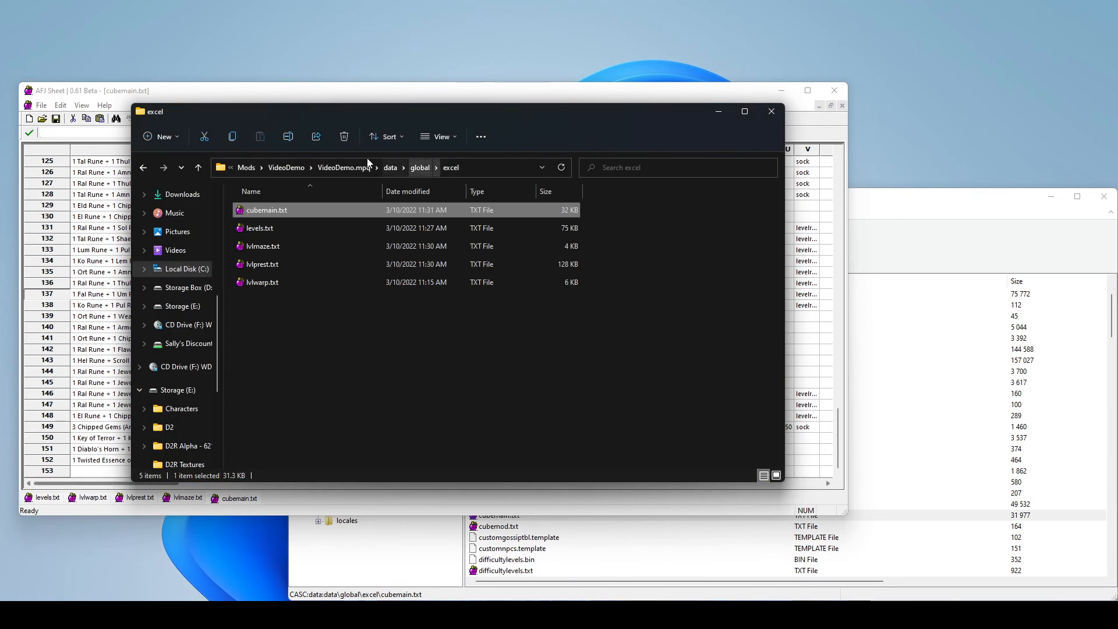
{"action": "left_click", "coordinate": [246, 167]}
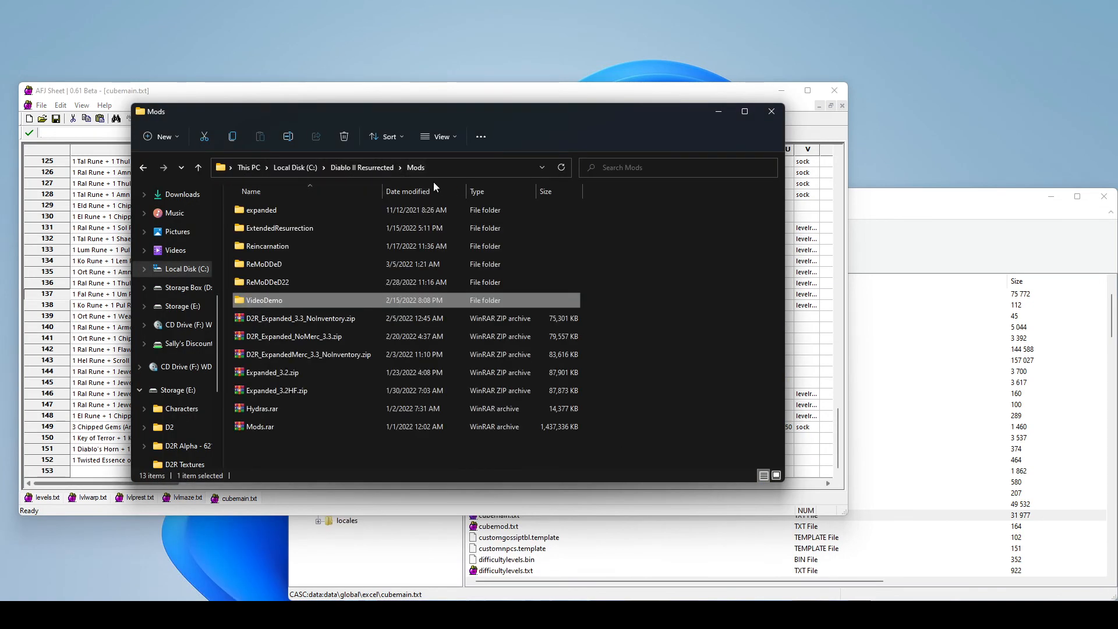
{"action": "left_click", "coordinate": [367, 167]}
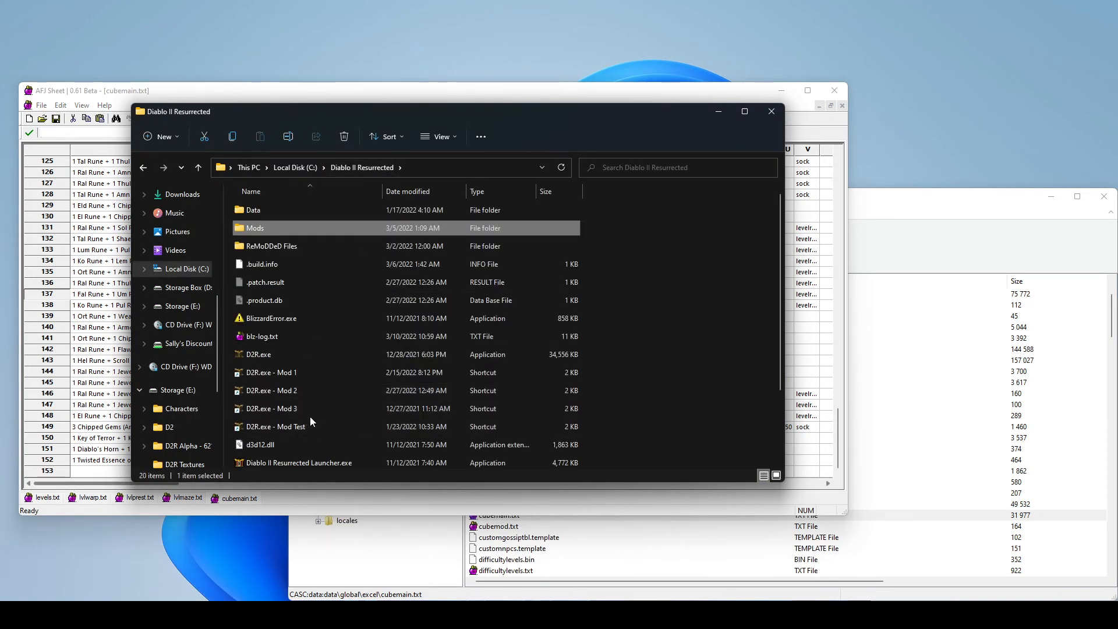
{"action": "double_click", "coordinate": [284, 375]}
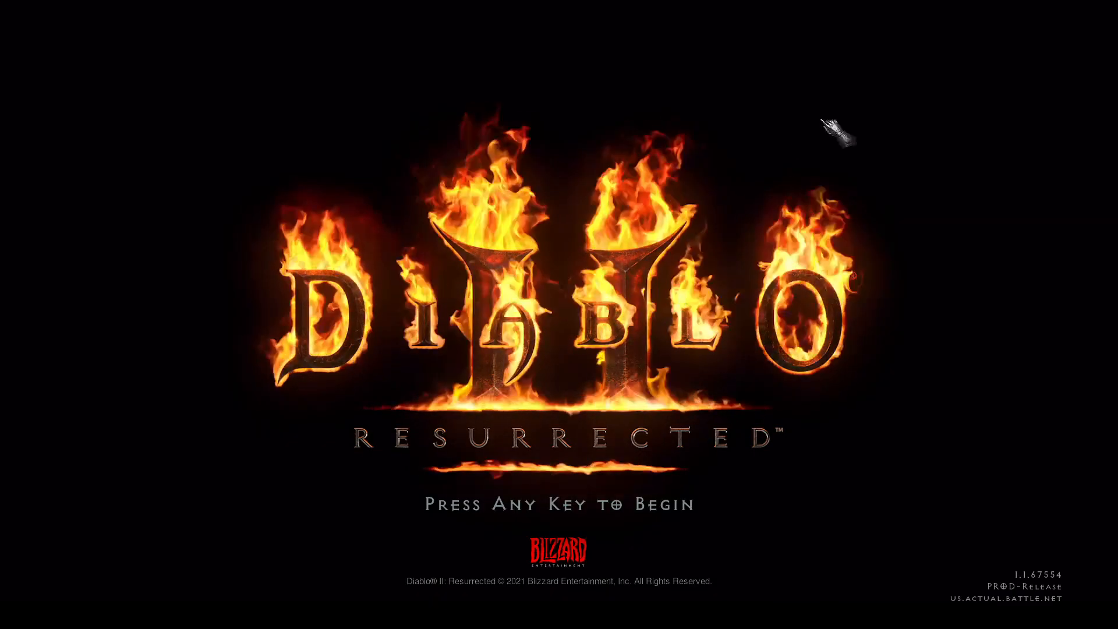
Step: Continue past the title screen and start a game with the existing Barbarian character
{"action": "left_click", "coordinate": [831, 125]}
{"action": "double_click", "coordinate": [969, 74]}
{"action": "left_click", "coordinate": [577, 257]}
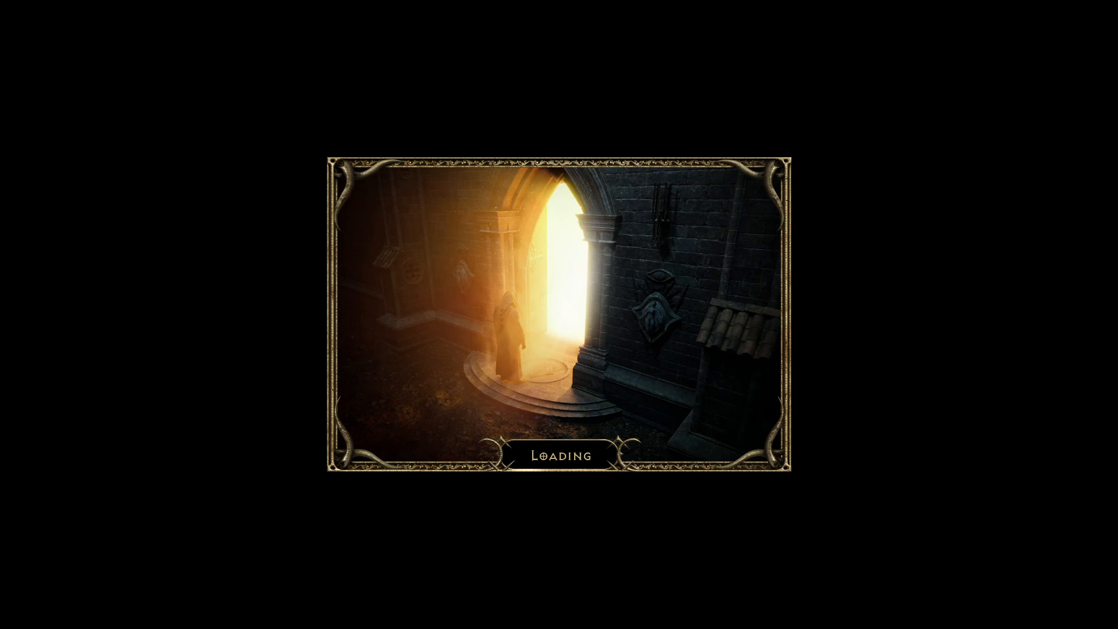
Step: Transmute a Scroll of Town Portal in the Horadric Cube, then close the cube and inventory
{"action": "key", "text": "i"}
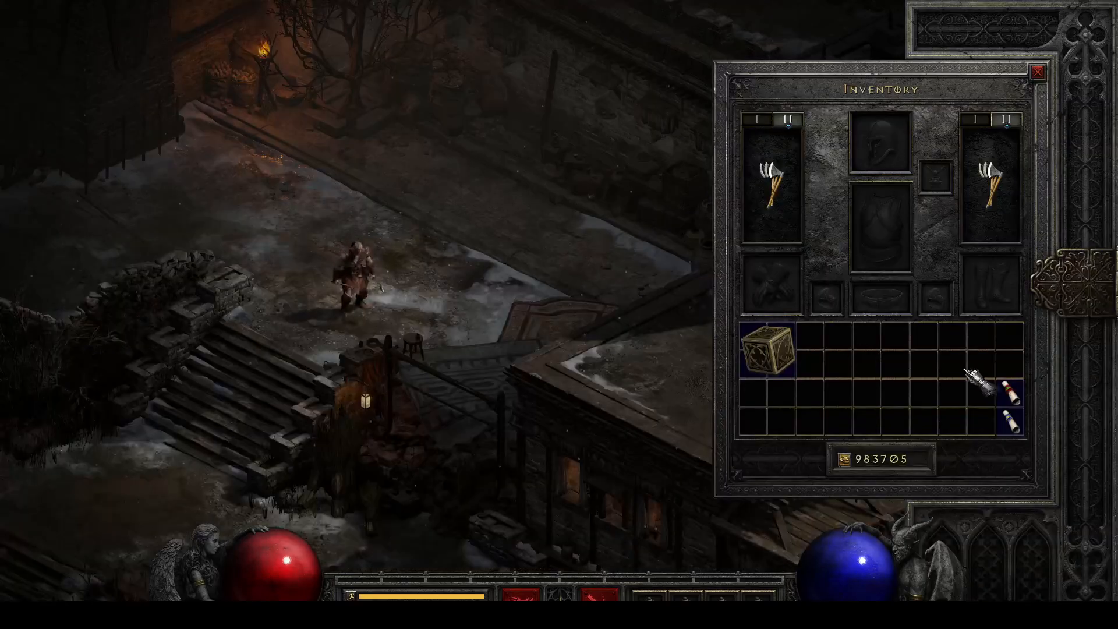
{"action": "left_click", "coordinate": [1008, 421]}
{"action": "left_click", "coordinate": [1010, 393]}
{"action": "right_click", "coordinate": [785, 360]}
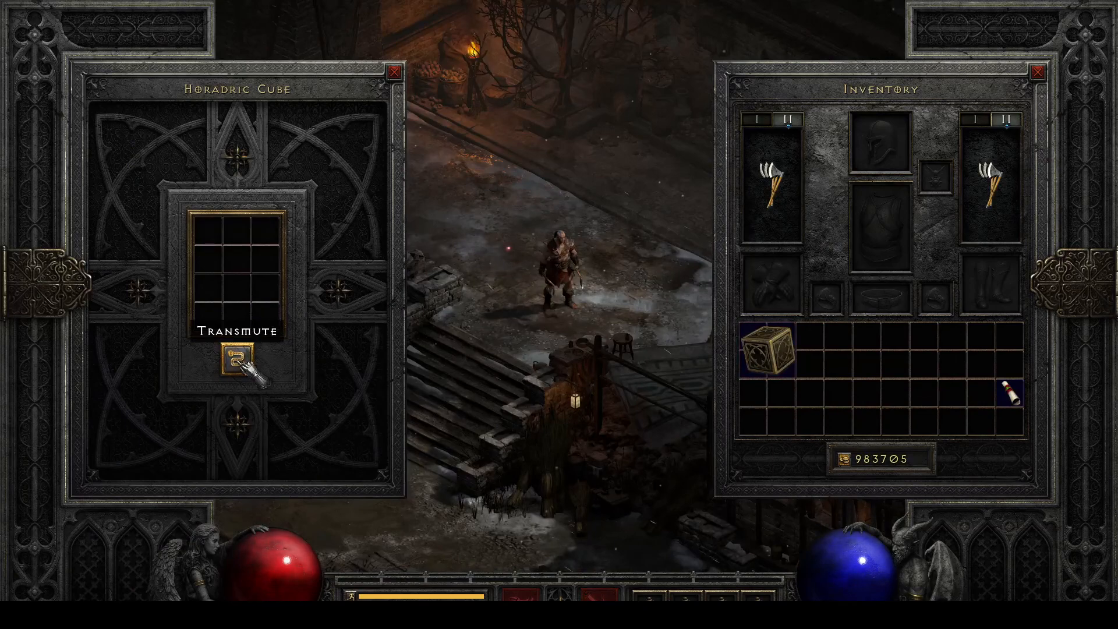
{"action": "key", "text": "Escape"}
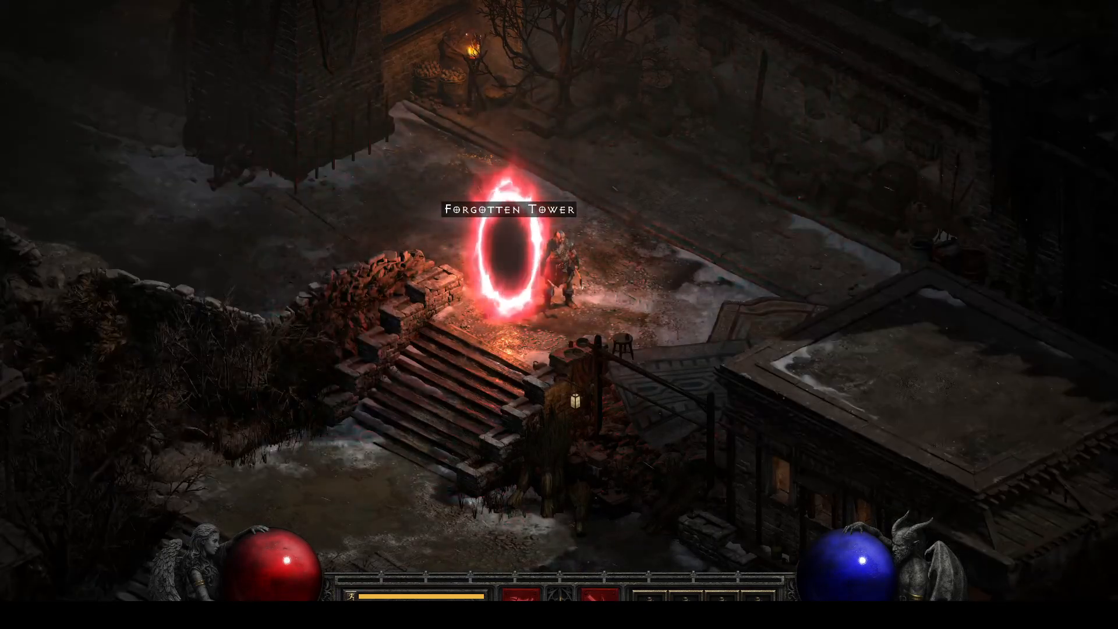
Step: Enter the red portal to the Forgotten Tower and go through the broken wall opening into Cave Level 1
{"action": "left_click", "coordinate": [510, 251]}
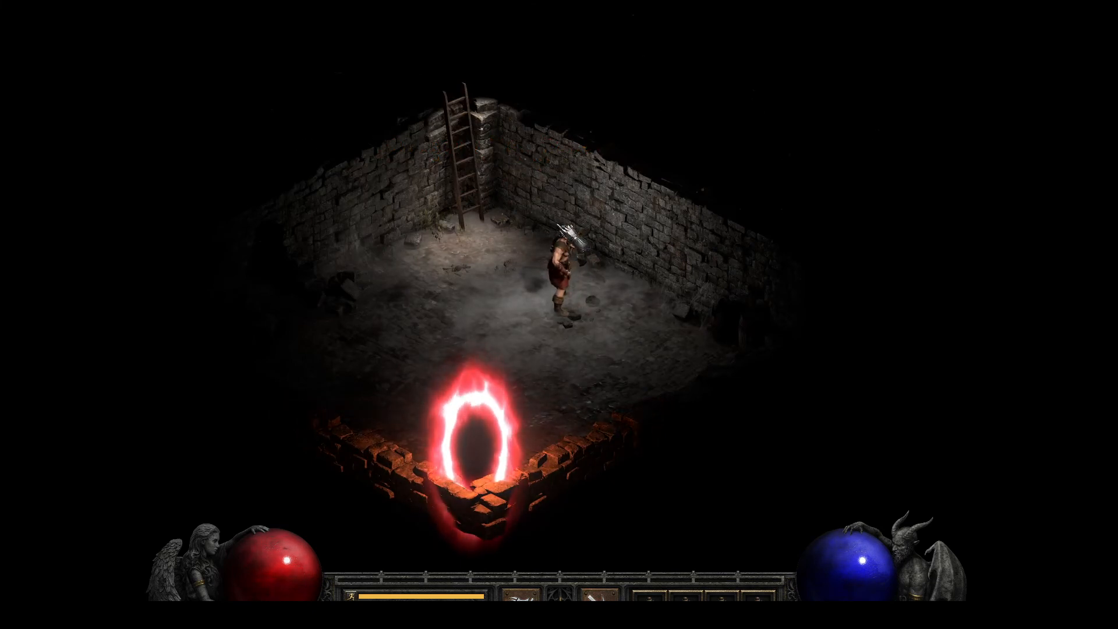
{"action": "left_click", "coordinate": [485, 243]}
{"action": "left_click", "coordinate": [475, 372]}
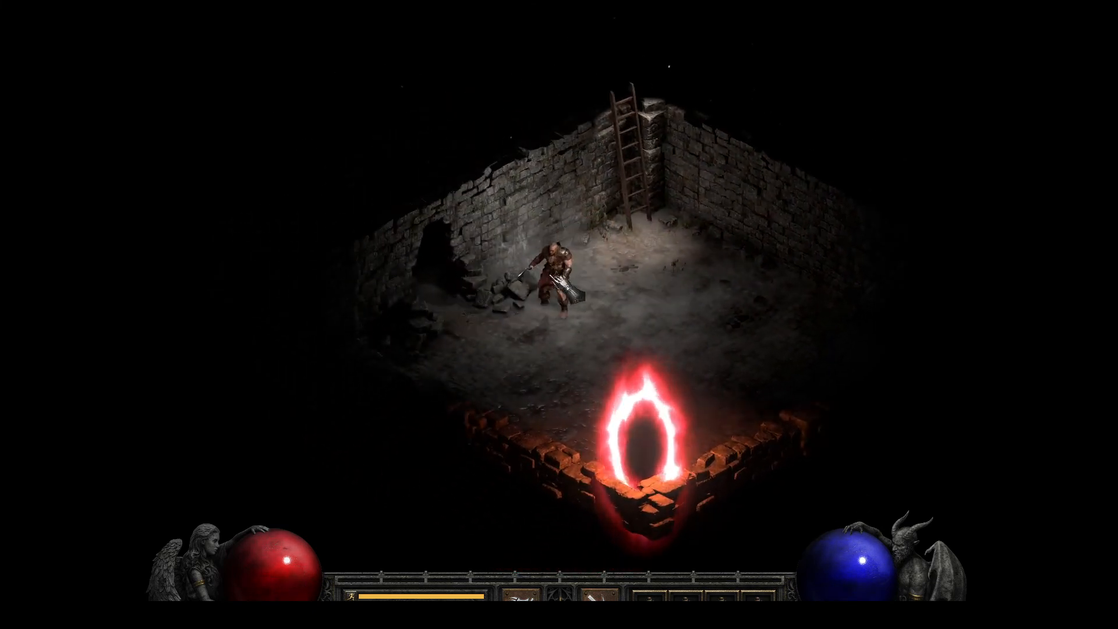
{"action": "left_click", "coordinate": [434, 274]}
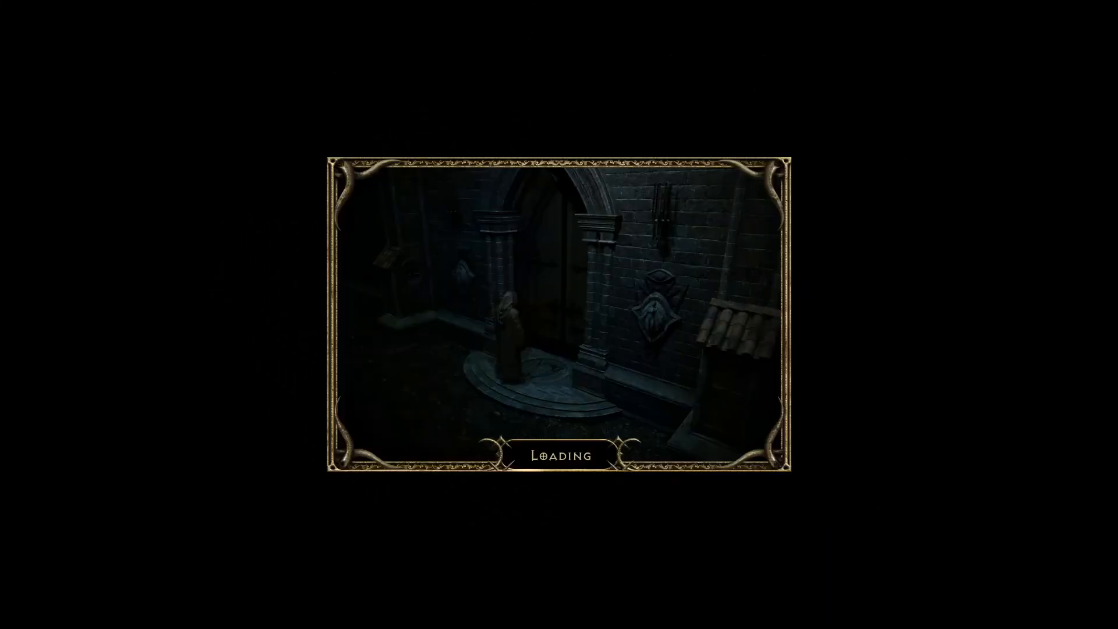
{"action": "left_click", "coordinate": [508, 392]}
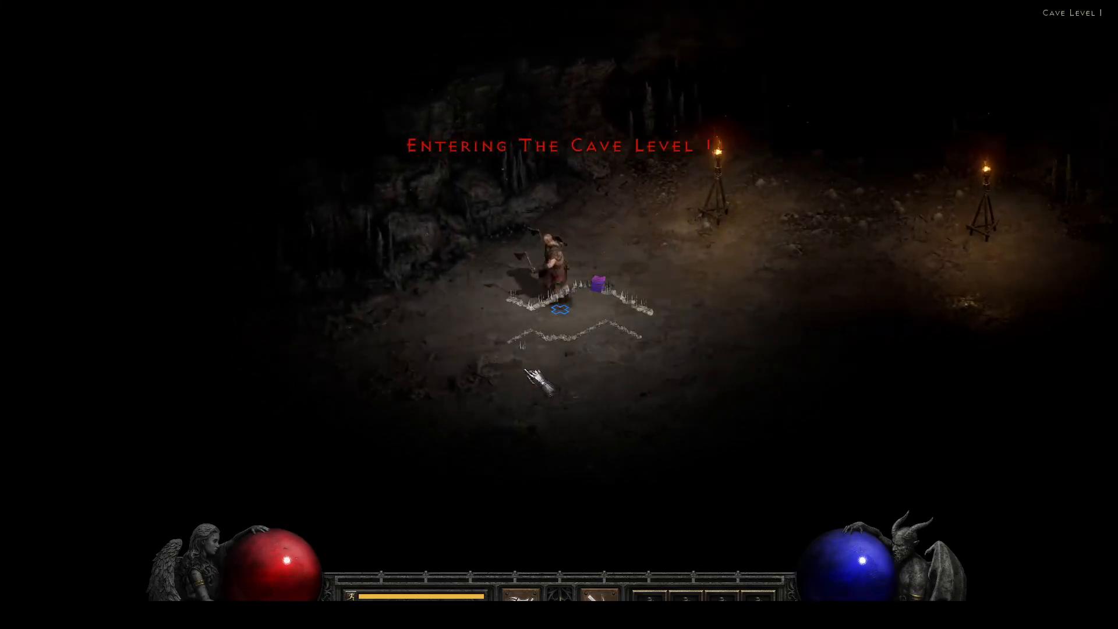
Step: Explore Cave Level 1 with the automap, fight the Dark Rangers and return to the Forgotten Tower
{"action": "mouse_move", "coordinate": [525, 370]}
{"action": "left_mouse_down"}
{"action": "mouse_move", "coordinate": [359, 323]}
{"action": "mouse_move", "coordinate": [366, 355]}
{"action": "mouse_move", "coordinate": [451, 274]}
{"action": "mouse_move", "coordinate": [562, 341]}
{"action": "mouse_move", "coordinate": [560, 356]}
{"action": "left_mouse_up"}
{"action": "left_click", "coordinate": [557, 356]}
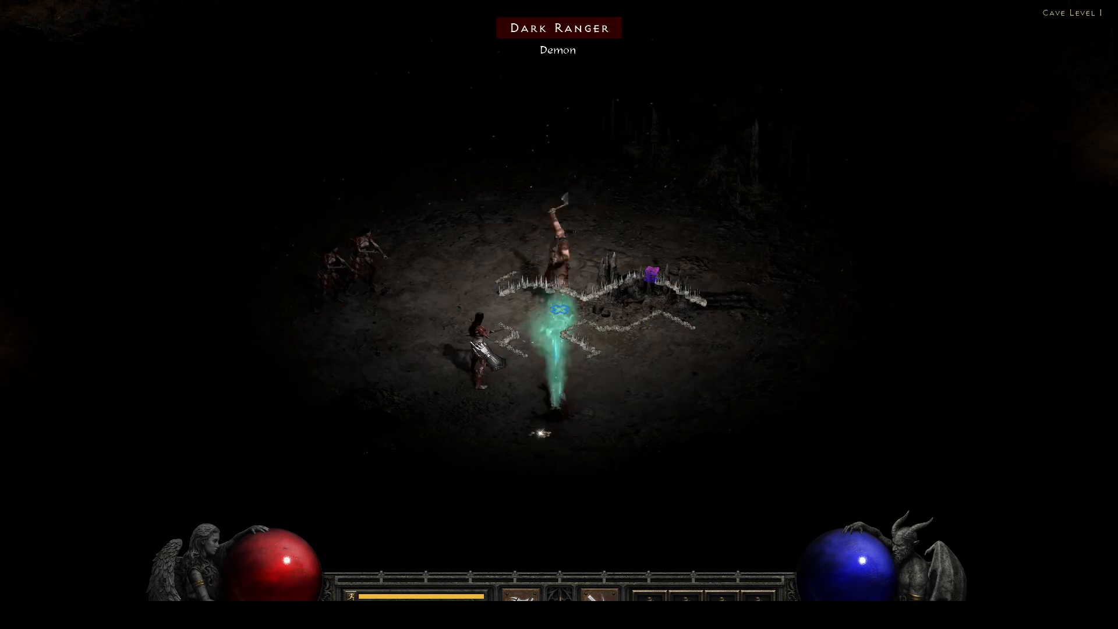
{"action": "left_click", "coordinate": [409, 278]}
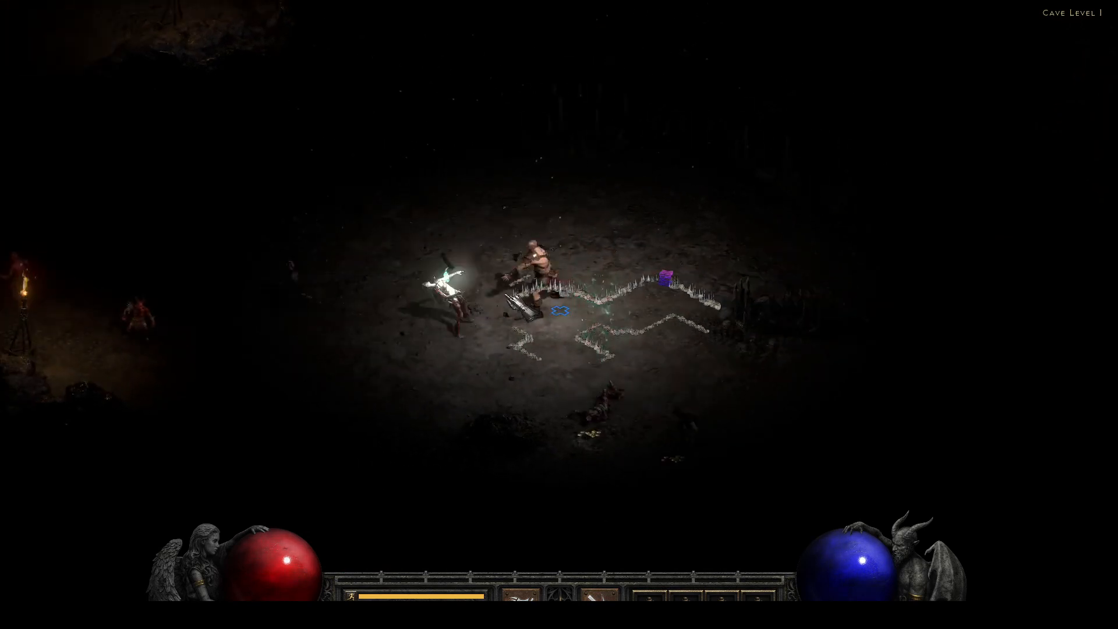
{"action": "mouse_move", "coordinate": [757, 280]}
{"action": "left_mouse_down"}
{"action": "mouse_move", "coordinate": [800, 338]}
{"action": "mouse_move", "coordinate": [951, 261]}
{"action": "left_mouse_up"}
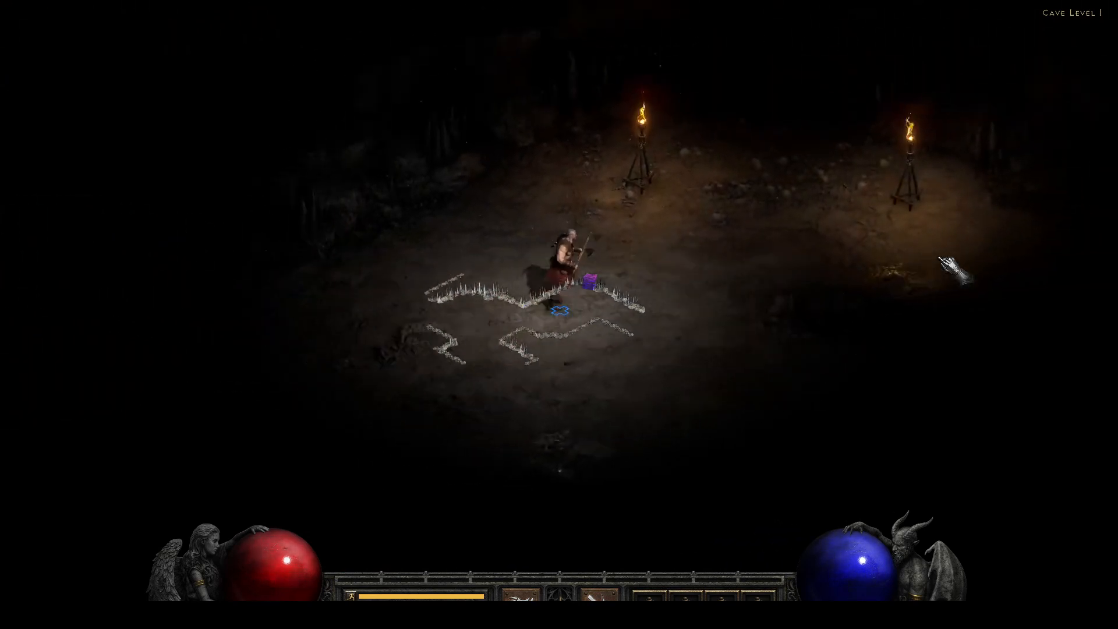
{"action": "left_click", "coordinate": [506, 151]}
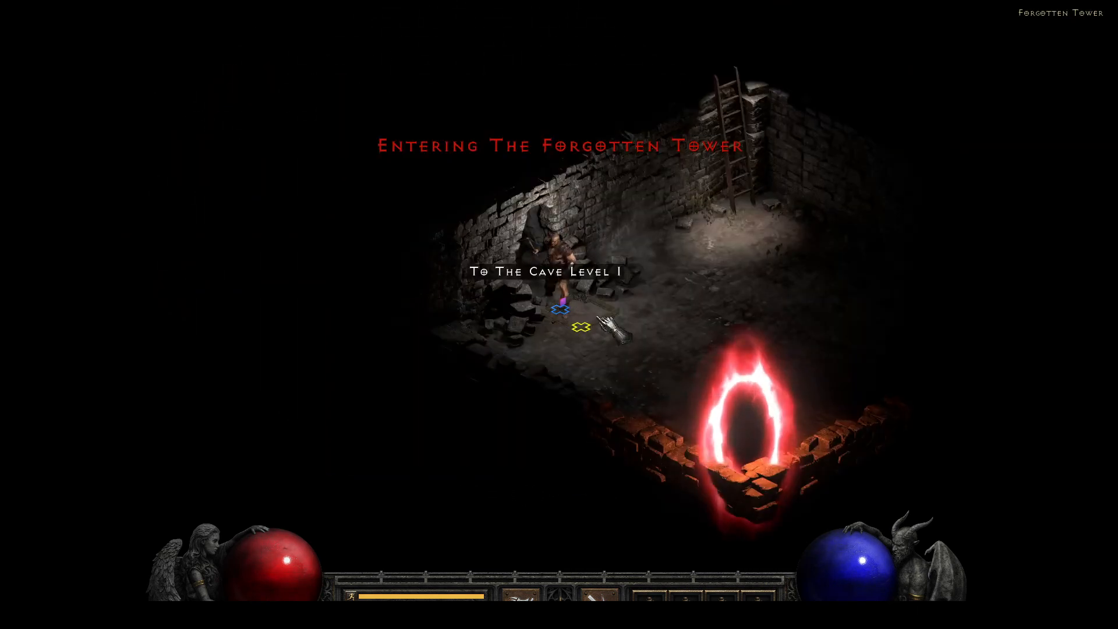
Step: Return to Harrogath through the red portal and check the private stash
{"action": "left_click", "coordinate": [600, 413]}
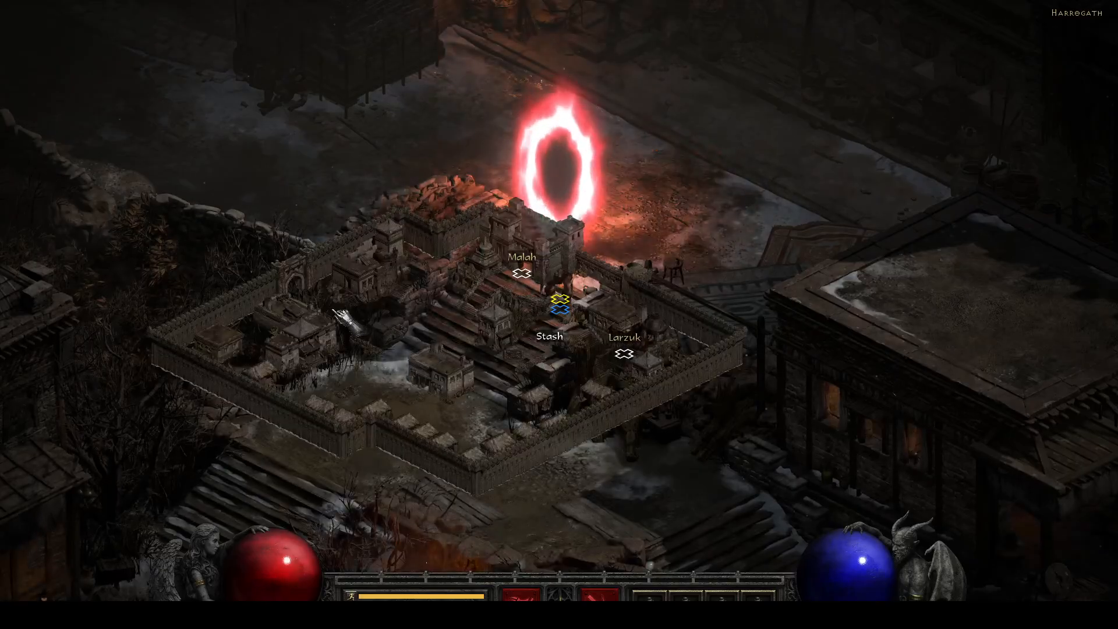
{"action": "left_click", "coordinate": [301, 423]}
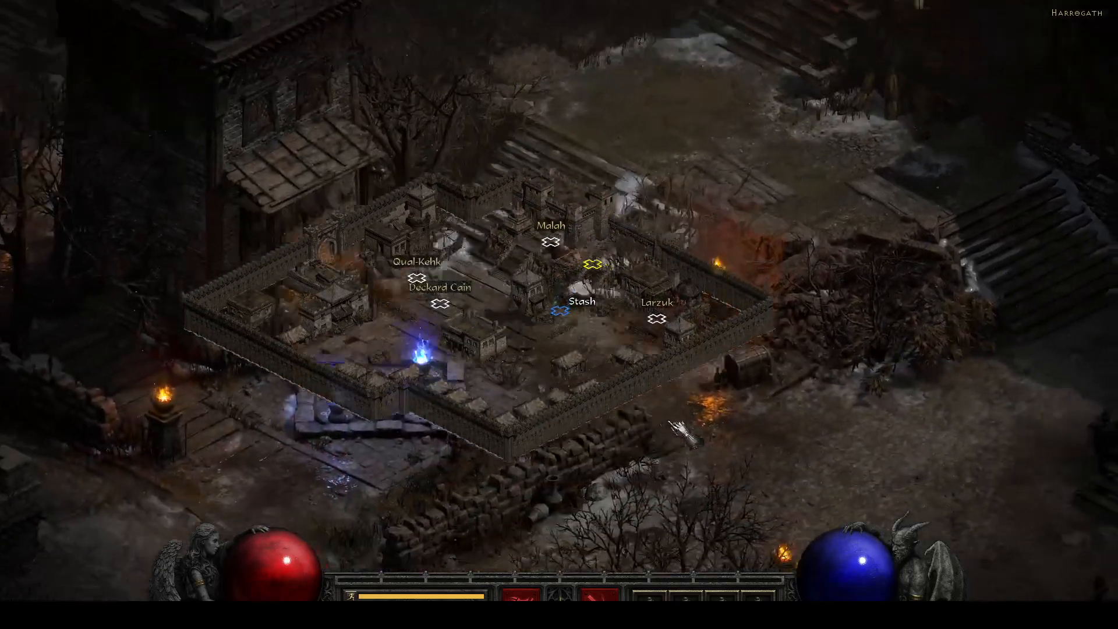
{"action": "key", "text": "Tab"}
{"action": "left_click", "coordinate": [579, 229]}
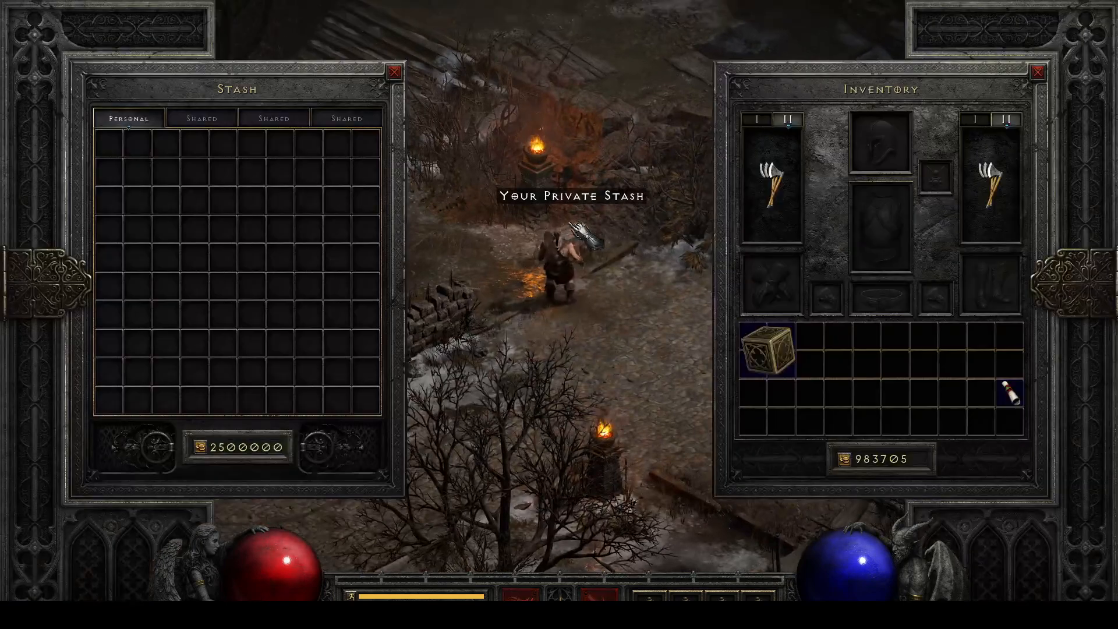
Step: Travel from the Harrogath waypoint to the Rogue Encampment in Act I
{"action": "left_click", "coordinate": [497, 274]}
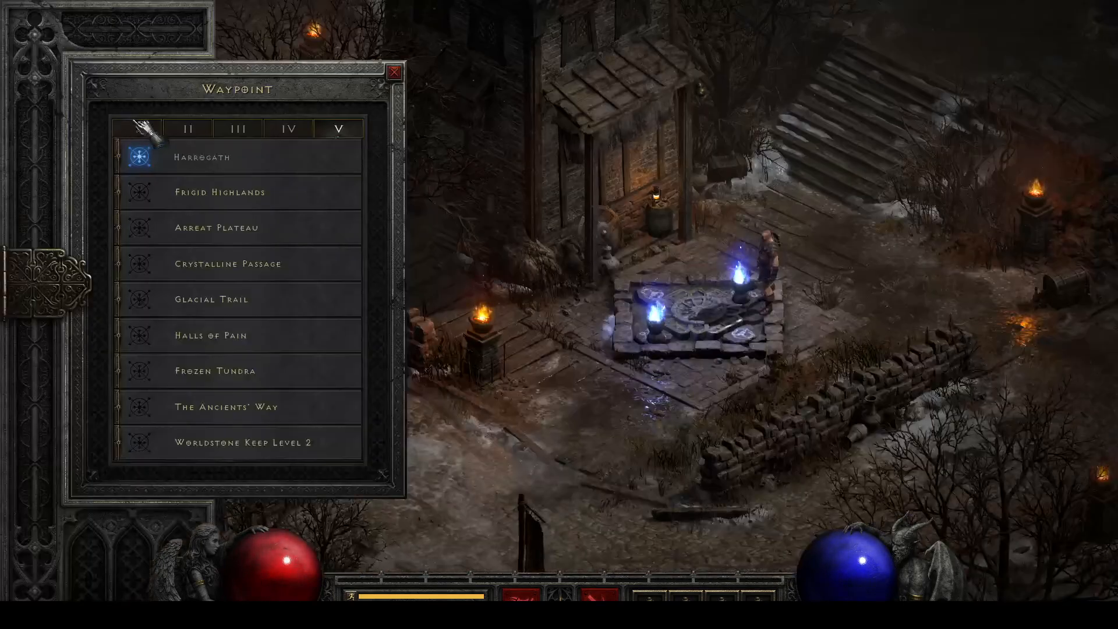
{"action": "left_click", "coordinate": [139, 124]}
{"action": "left_click", "coordinate": [143, 155]}
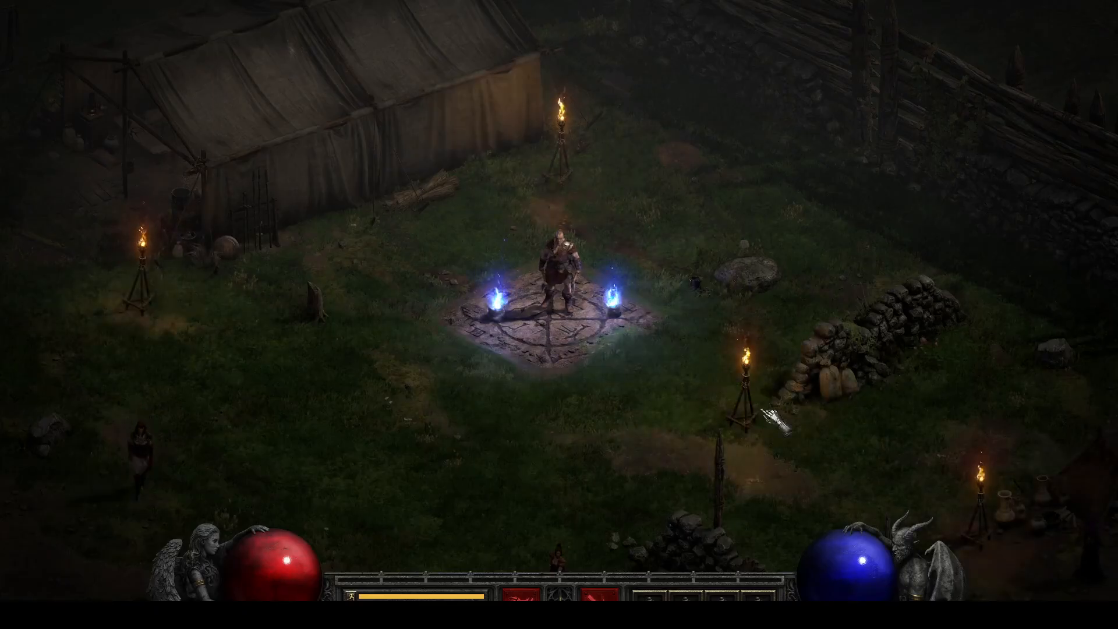
Step: Talk to Akara, buy two Scrolls of Town Portal from her miscellaneous goods and end the trade
{"action": "left_click", "coordinate": [752, 466]}
{"action": "left_click", "coordinate": [780, 344]}
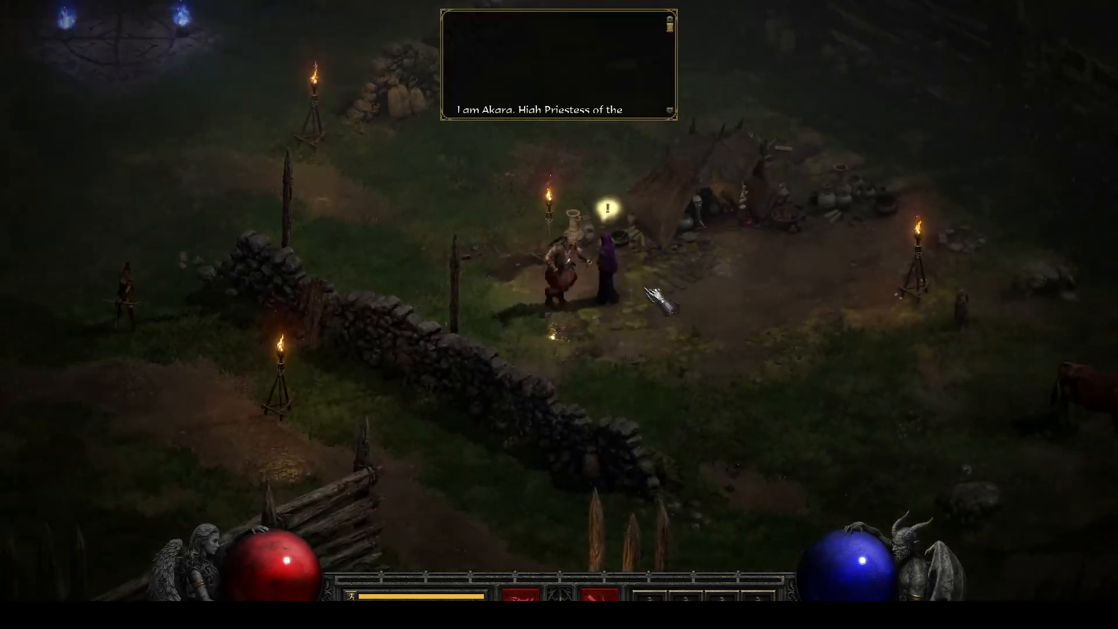
{"action": "left_click", "coordinate": [615, 111]}
{"action": "left_click", "coordinate": [612, 187]}
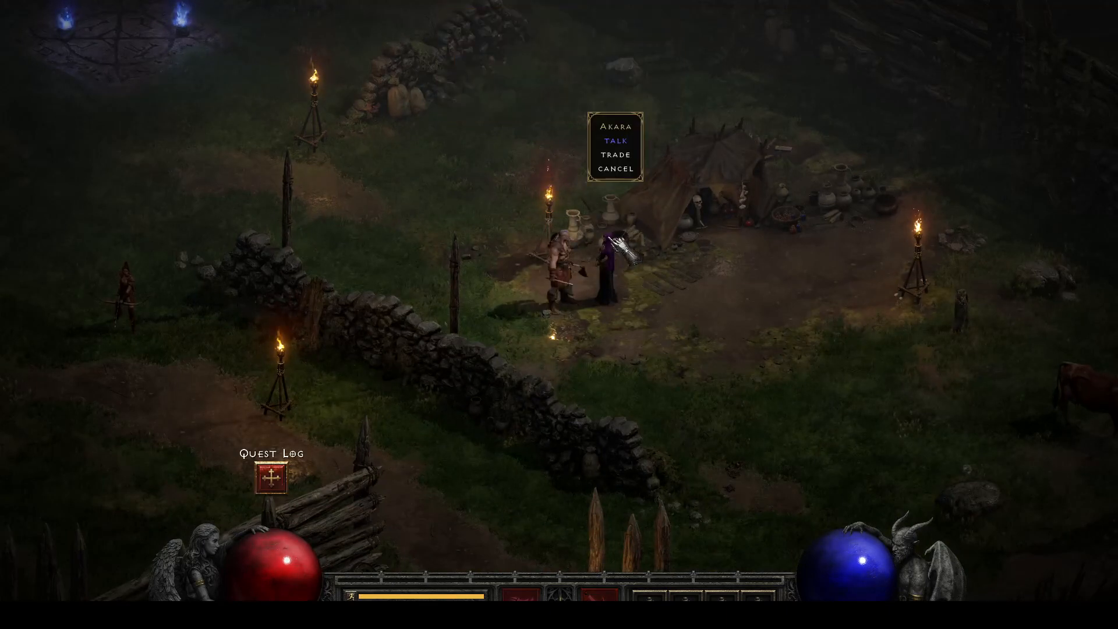
{"action": "left_click", "coordinate": [634, 158]}
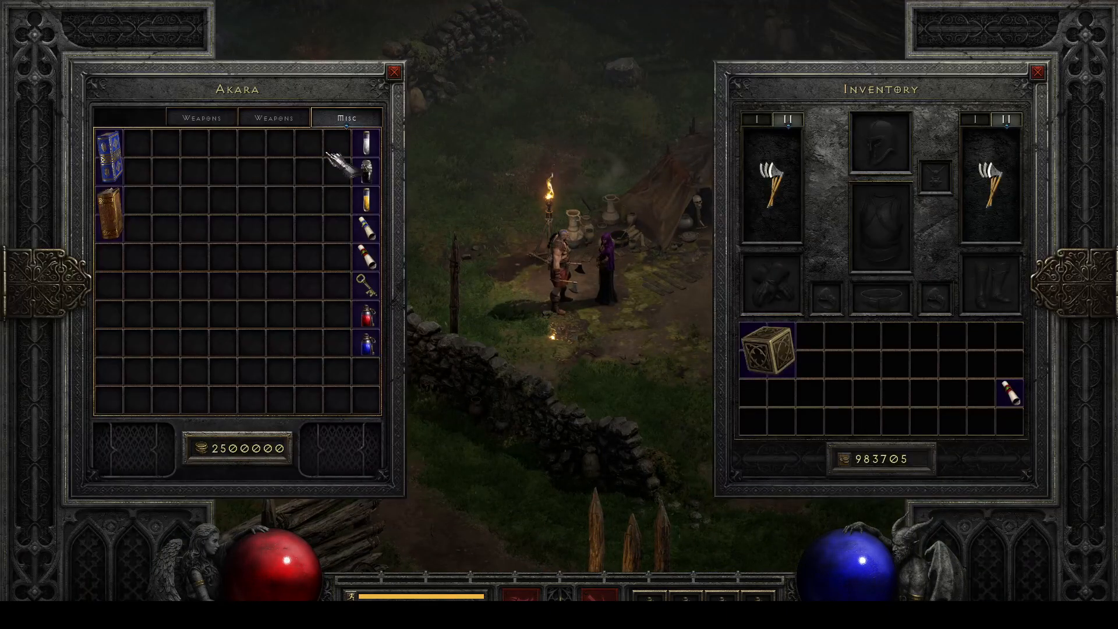
{"action": "right_click", "coordinate": [368, 228]}
{"action": "key", "text": "Escape"}
Step: Walk back near the Rogue Encampment waypoint, put a Scroll of Town Portal in the Horadric Cube and try to transmute it
{"action": "left_click_drag", "start_coordinate": [482, 270], "coordinate": [437, 287]}
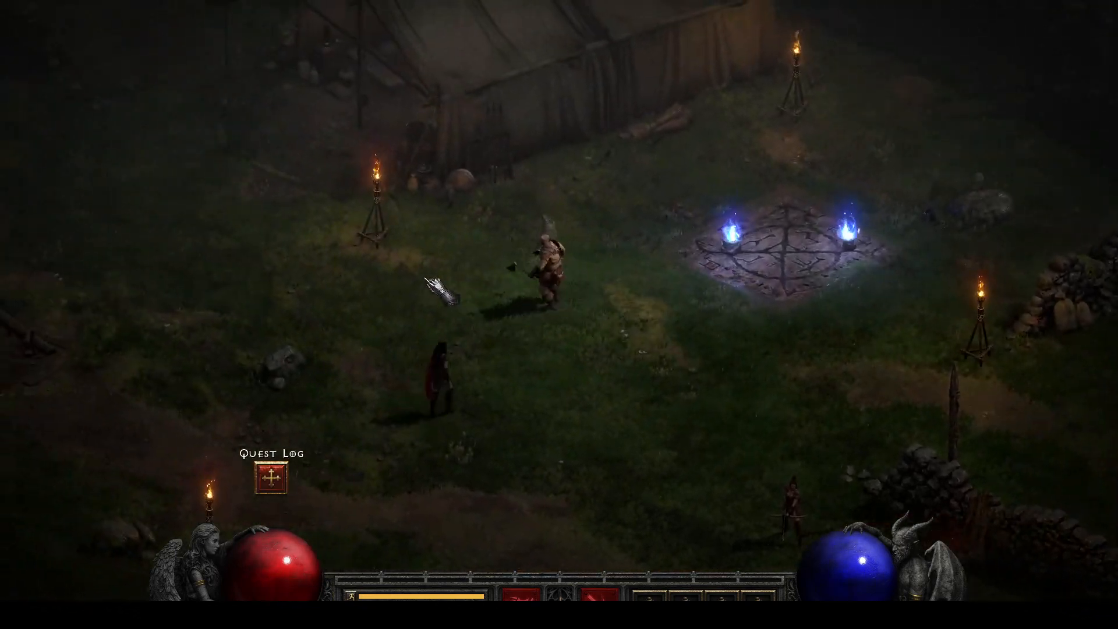
{"action": "left_click", "coordinate": [609, 345]}
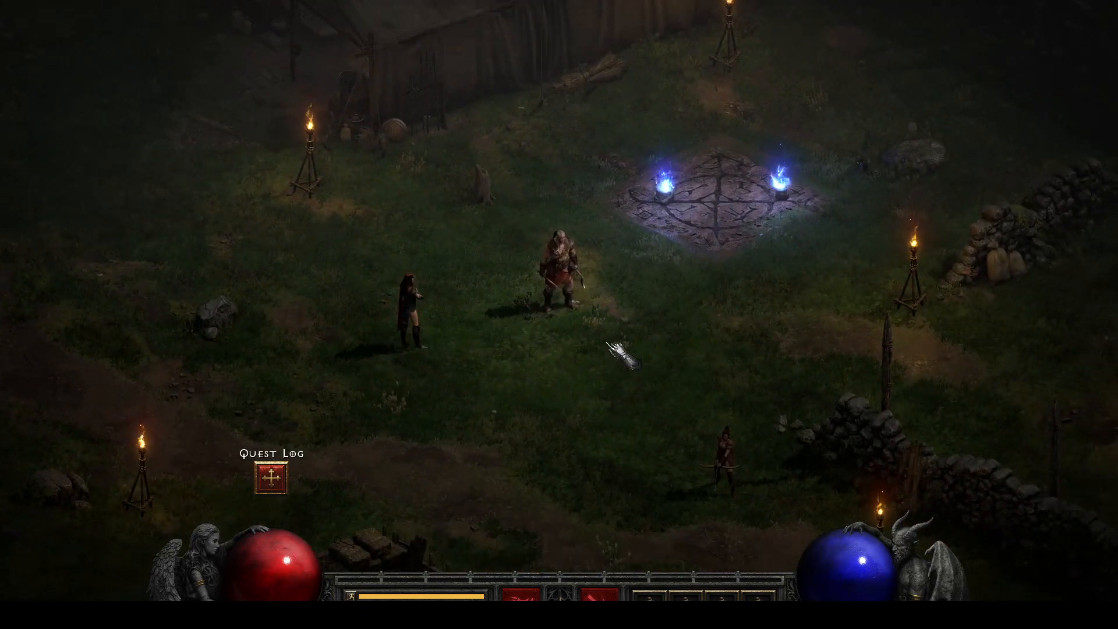
{"action": "key", "text": "i"}
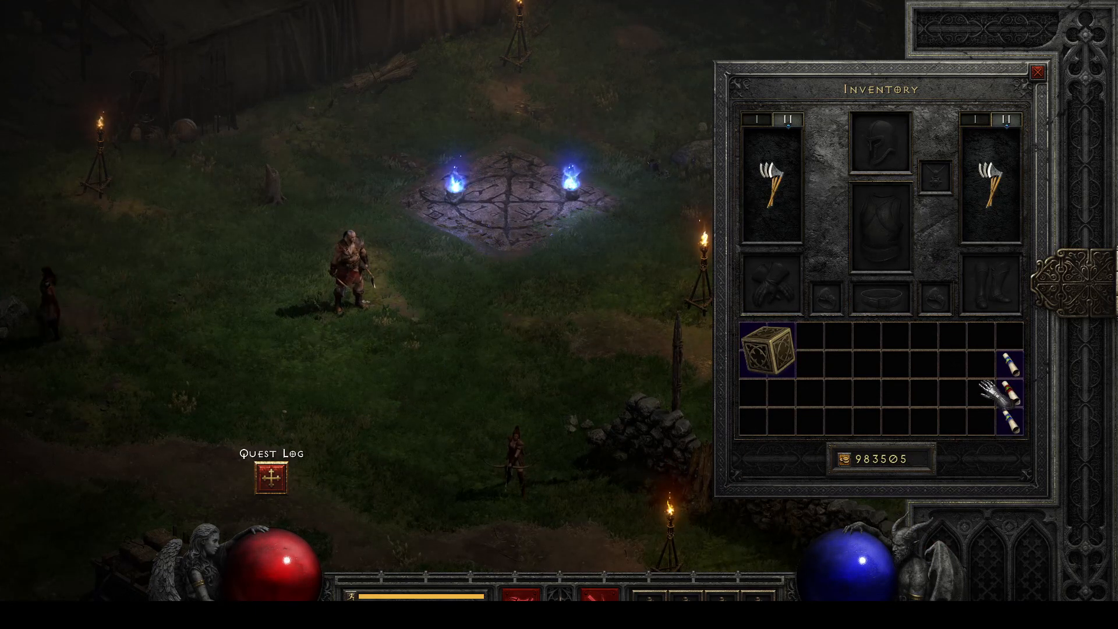
{"action": "left_click", "coordinate": [1010, 364]}
{"action": "left_click", "coordinate": [768, 350]}
{"action": "right_click", "coordinate": [768, 350]}
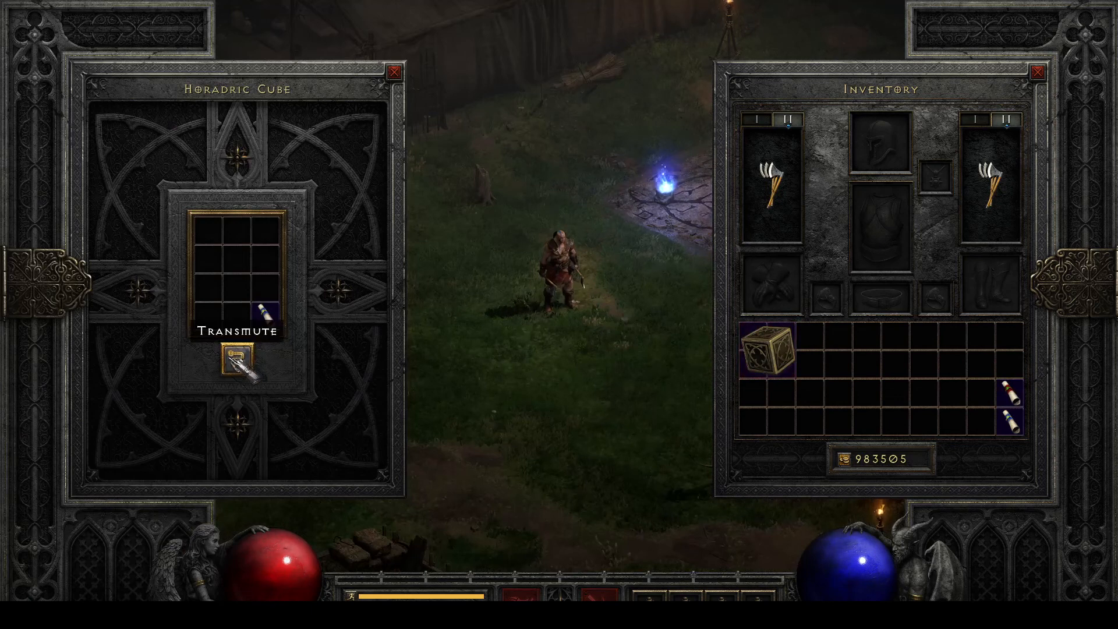
{"action": "left_click", "coordinate": [238, 359]}
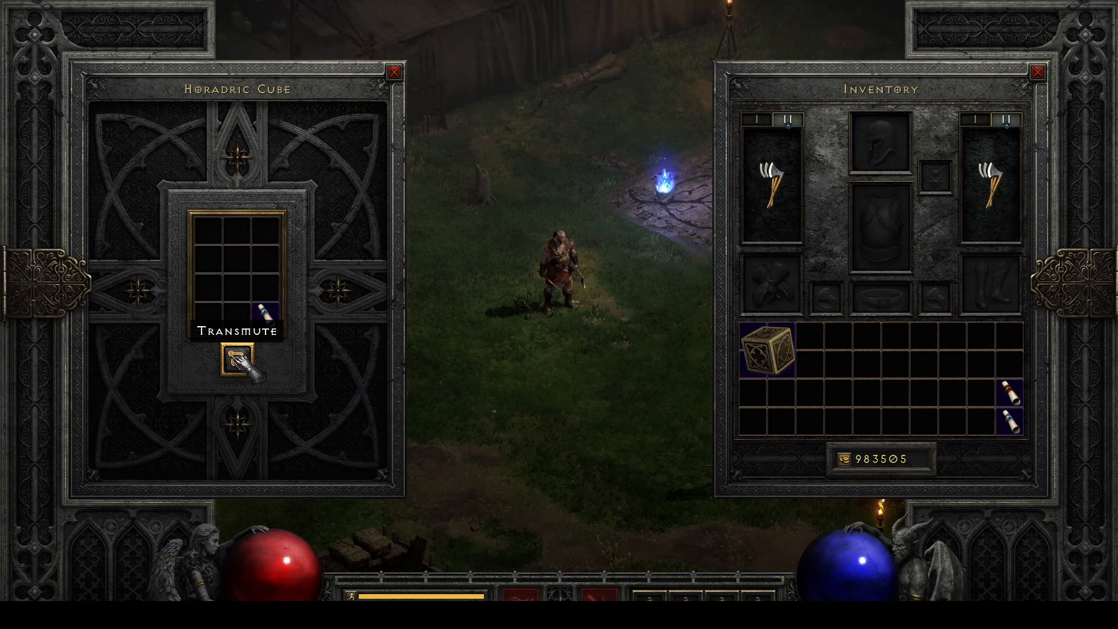
{"action": "key", "text": "Escape"}
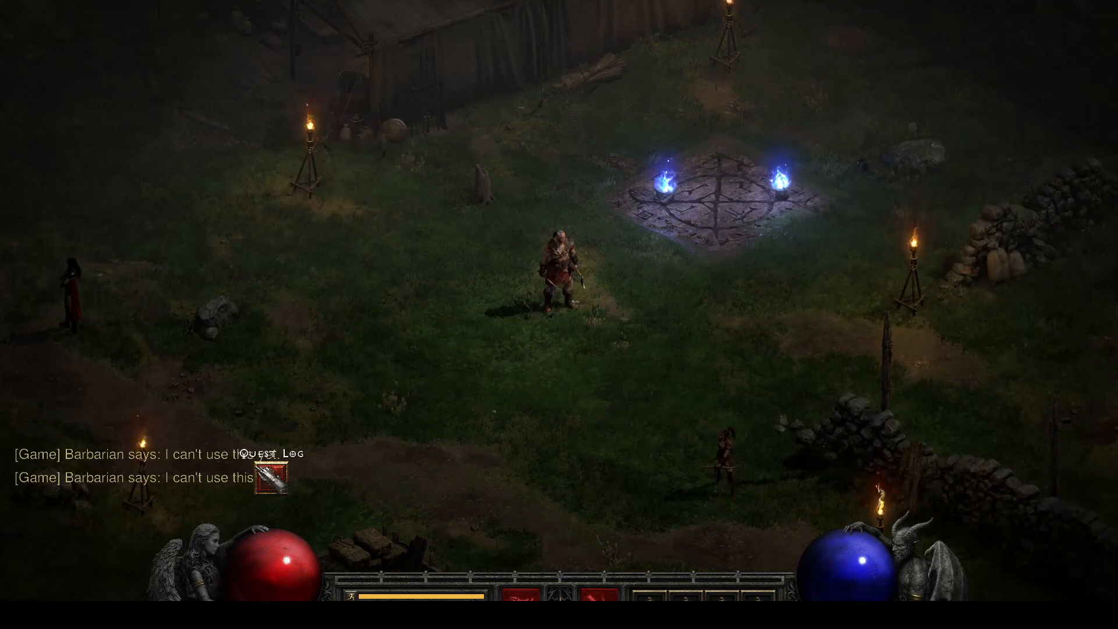
Step: Reopen the Horadric Cube in the Rogue Encampment to check its contents and close it
{"action": "key", "text": "i"}
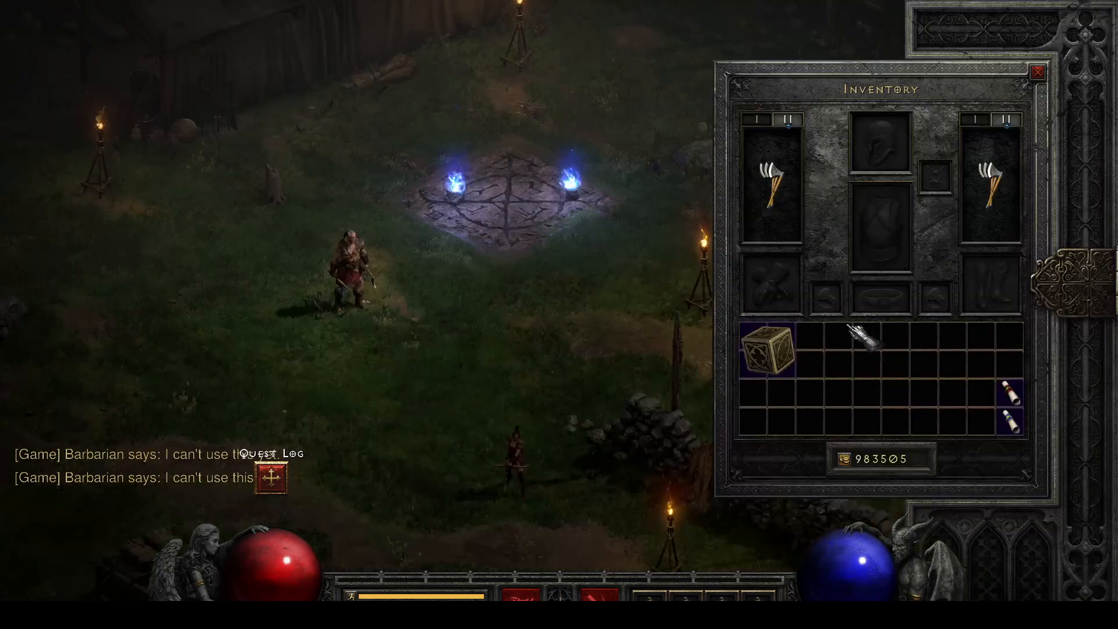
{"action": "right_click", "coordinate": [768, 349]}
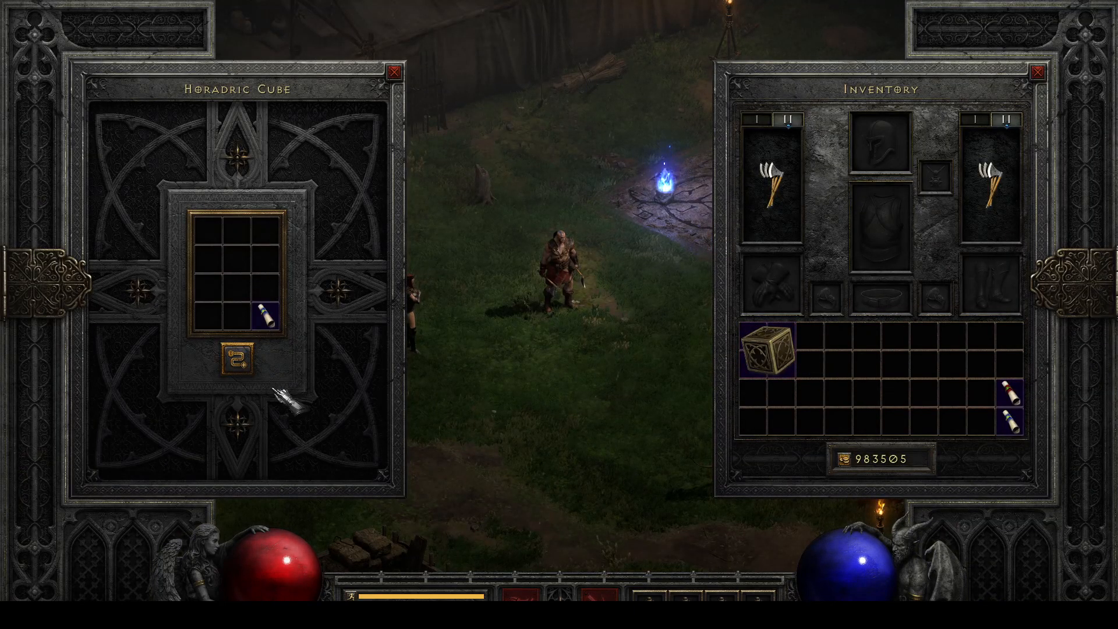
{"action": "left_click", "coordinate": [394, 72]}
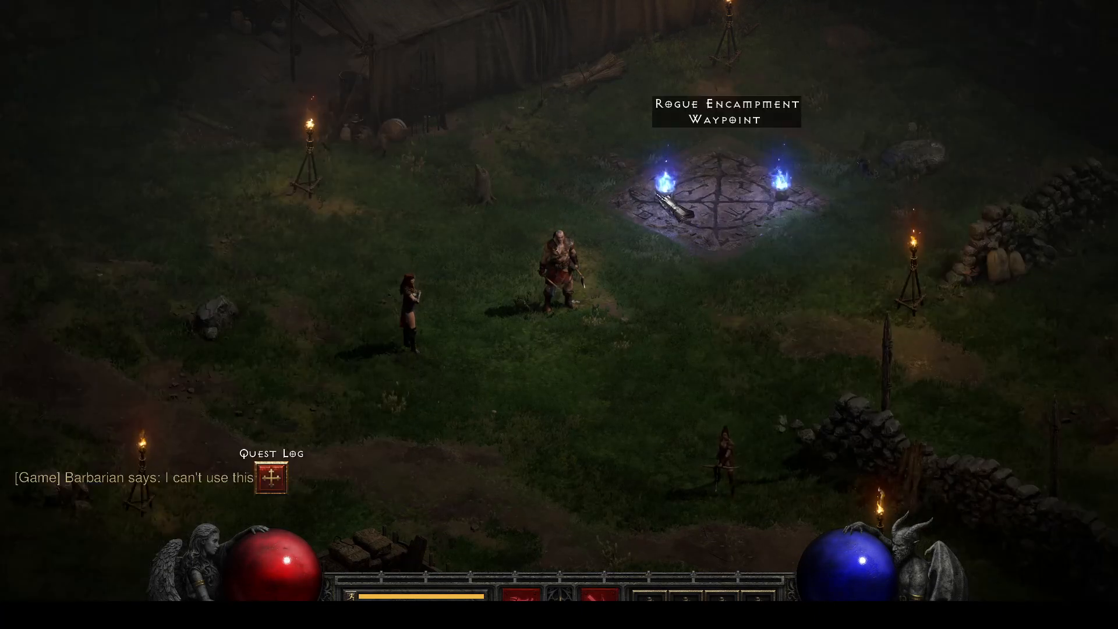
Step: Move the Scroll of Town Portal to another slot within the Horadric Cube and try transmuting it again in the Rogue Encampment
{"action": "key", "text": "i"}
{"action": "right_click", "coordinate": [769, 349]}
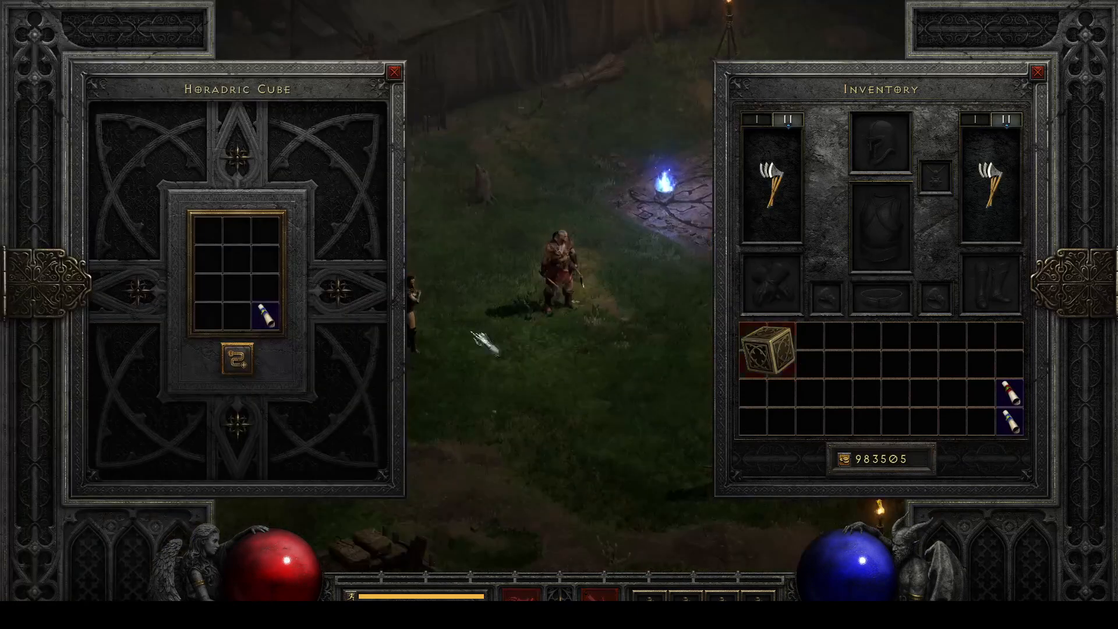
{"action": "left_click", "coordinate": [274, 319], "text": "ctrl"}
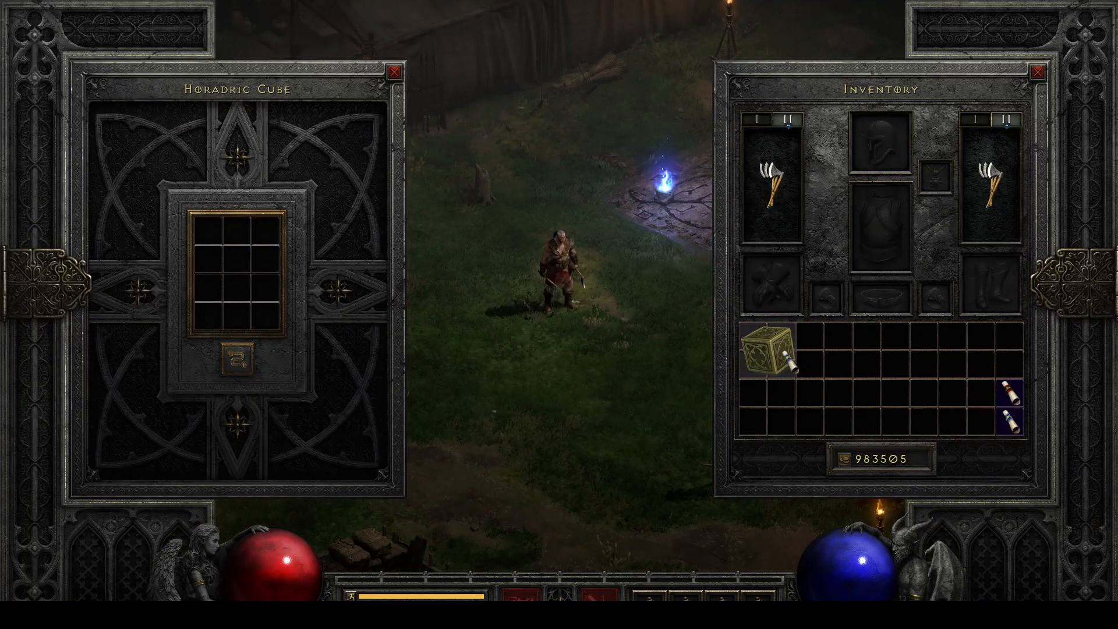
{"action": "left_click", "coordinate": [237, 317]}
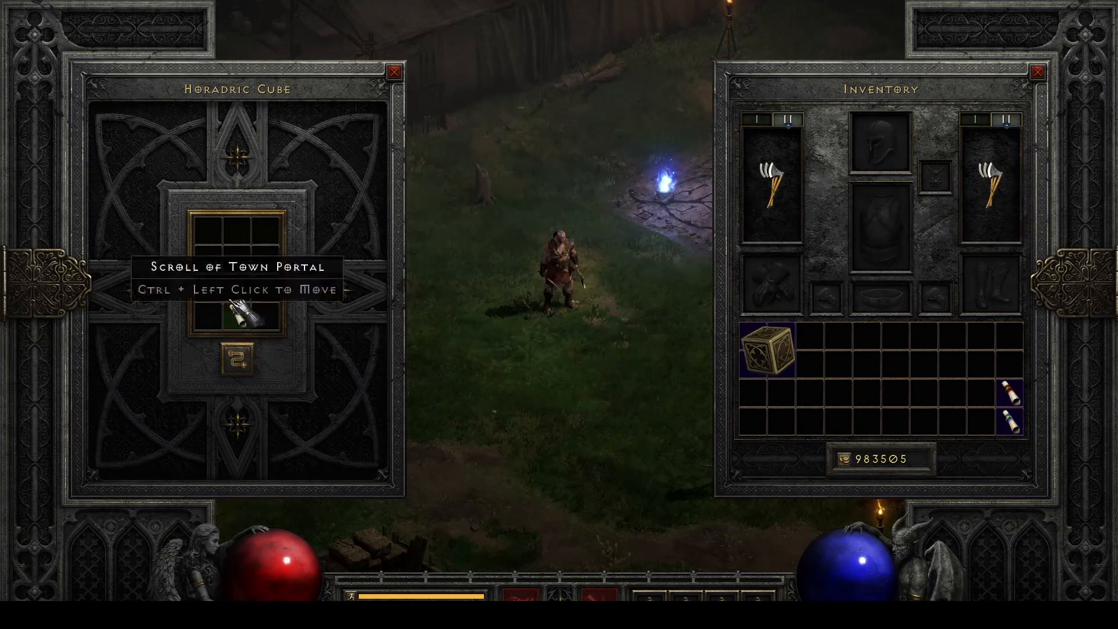
{"action": "left_click", "coordinate": [239, 358]}
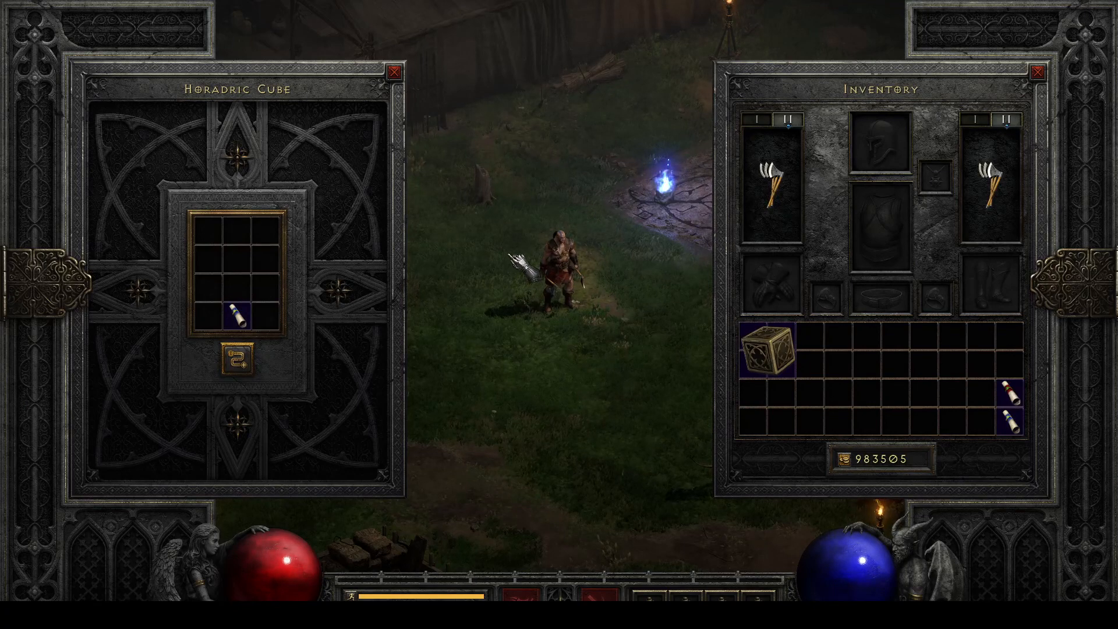
{"action": "left_click", "coordinate": [524, 244]}
{"action": "key", "text": "Escape"}
Step: Travel from the Rogue Encampment waypoint to Harrogath in Act V
{"action": "left_click", "coordinate": [657, 313]}
{"action": "left_click", "coordinate": [338, 129]}
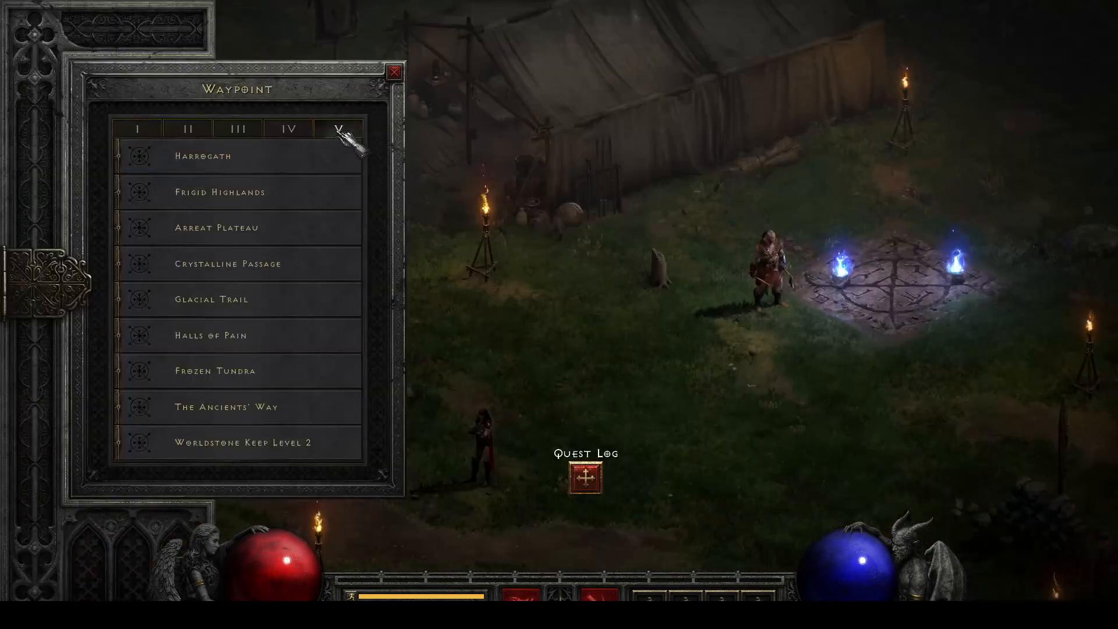
{"action": "left_click", "coordinate": [201, 163]}
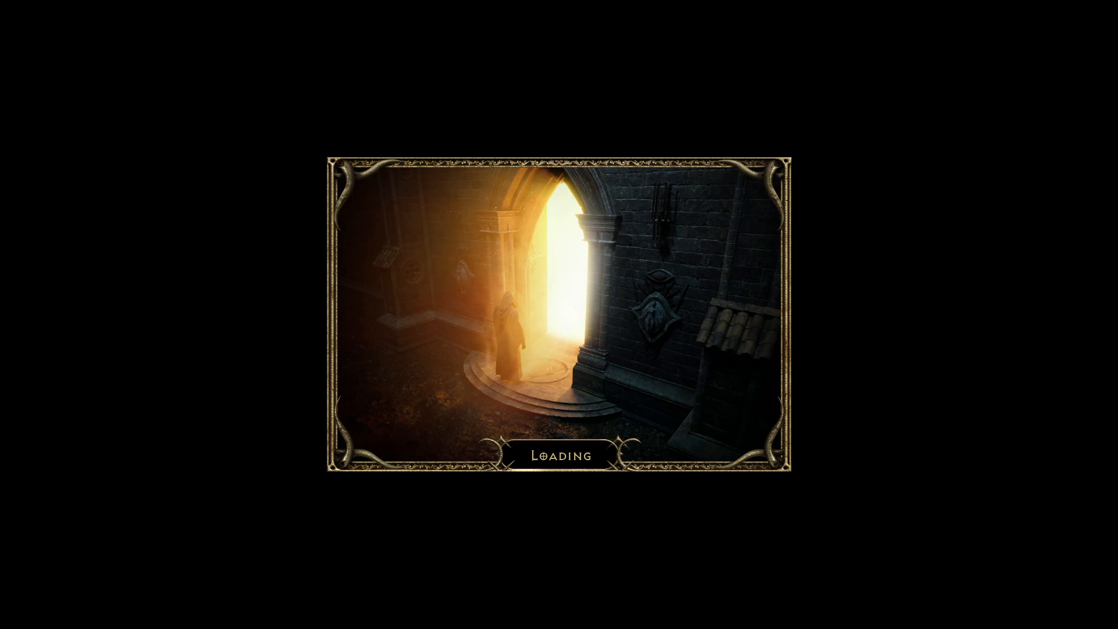
Step: Transmute the Scroll of Town Portal in the Horadric Cube at Harrogath to open a red portal, and close the cube
{"action": "key", "text": "i"}
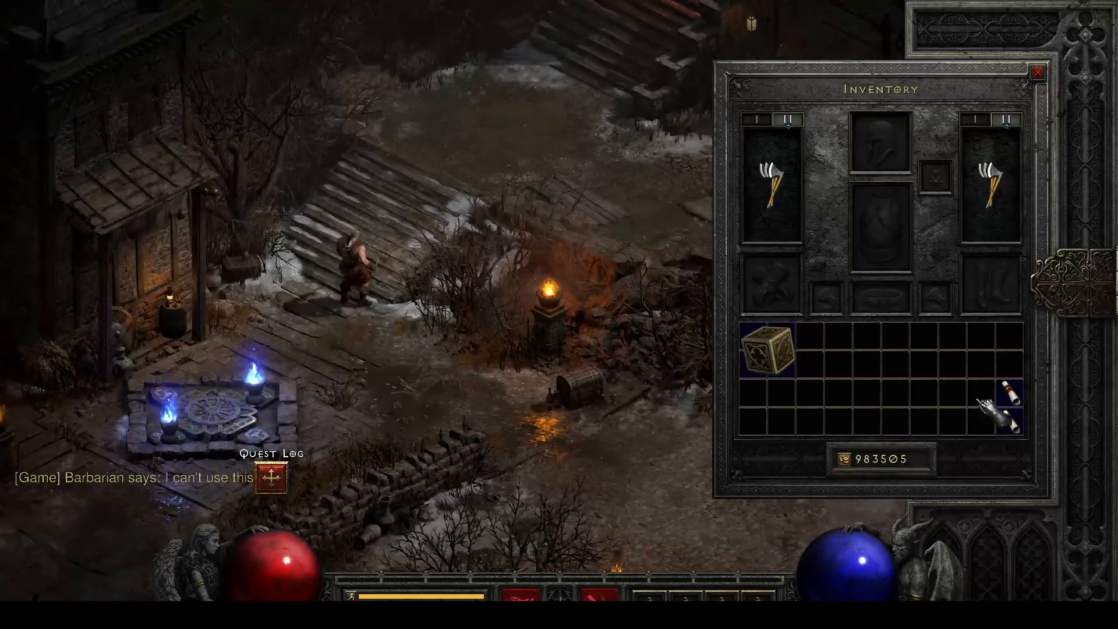
{"action": "left_click", "coordinate": [866, 393]}
{"action": "right_click", "coordinate": [769, 349]}
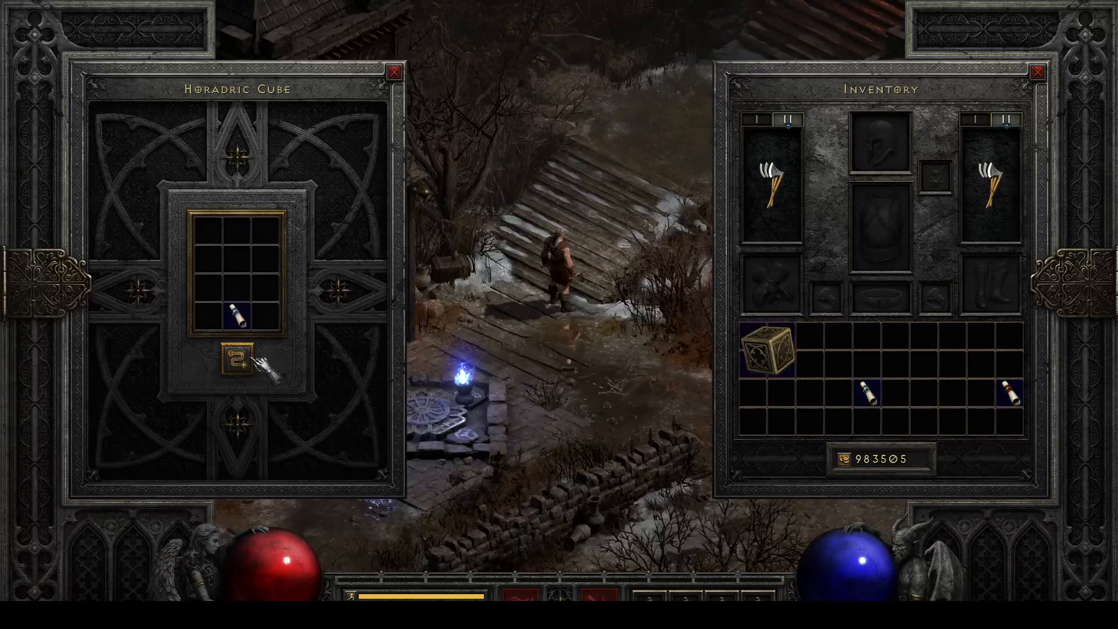
{"action": "left_click", "coordinate": [238, 358]}
{"action": "key", "text": "Escape"}
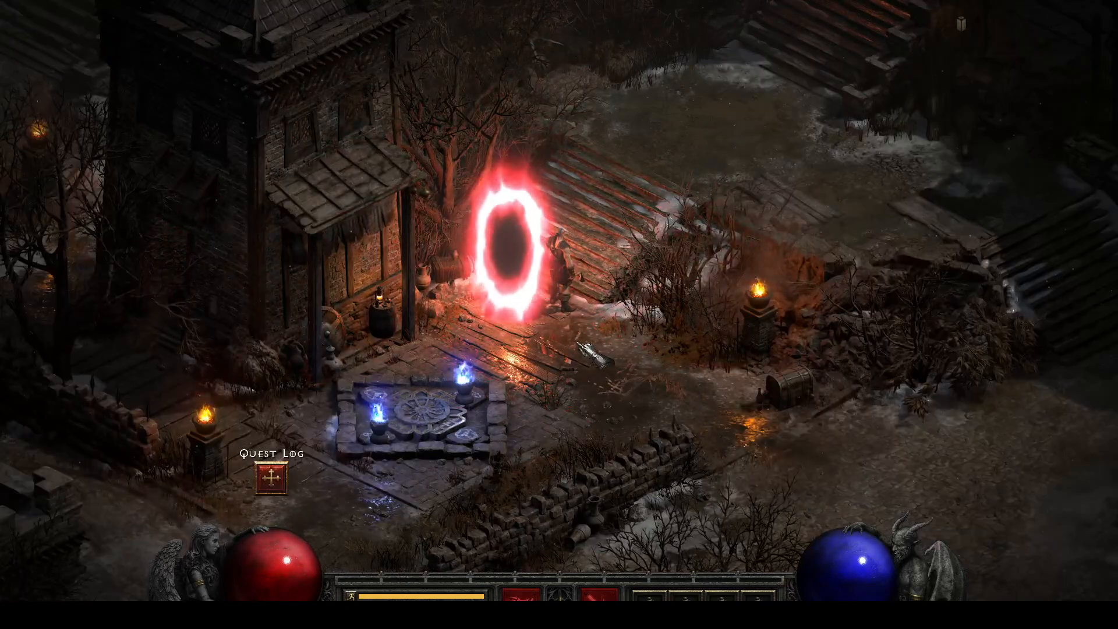
Step: Enter the red portal in Harrogath and head for the Cave Level 1 entrance inside the Forgotten Tower
{"action": "left_click", "coordinate": [495, 257]}
{"action": "left_click", "coordinate": [451, 250]}
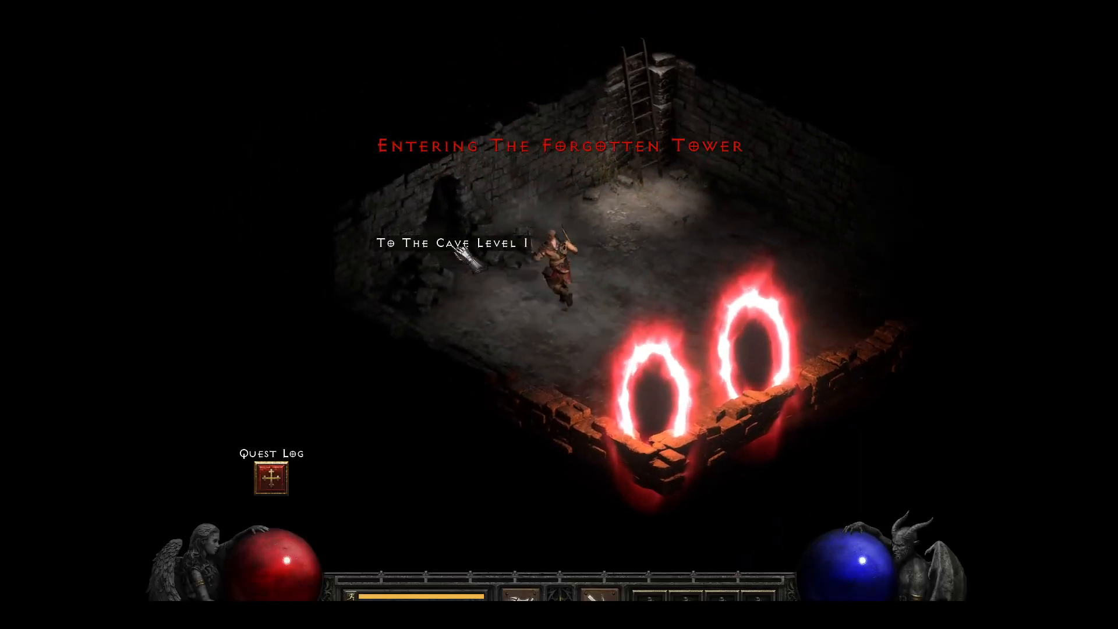